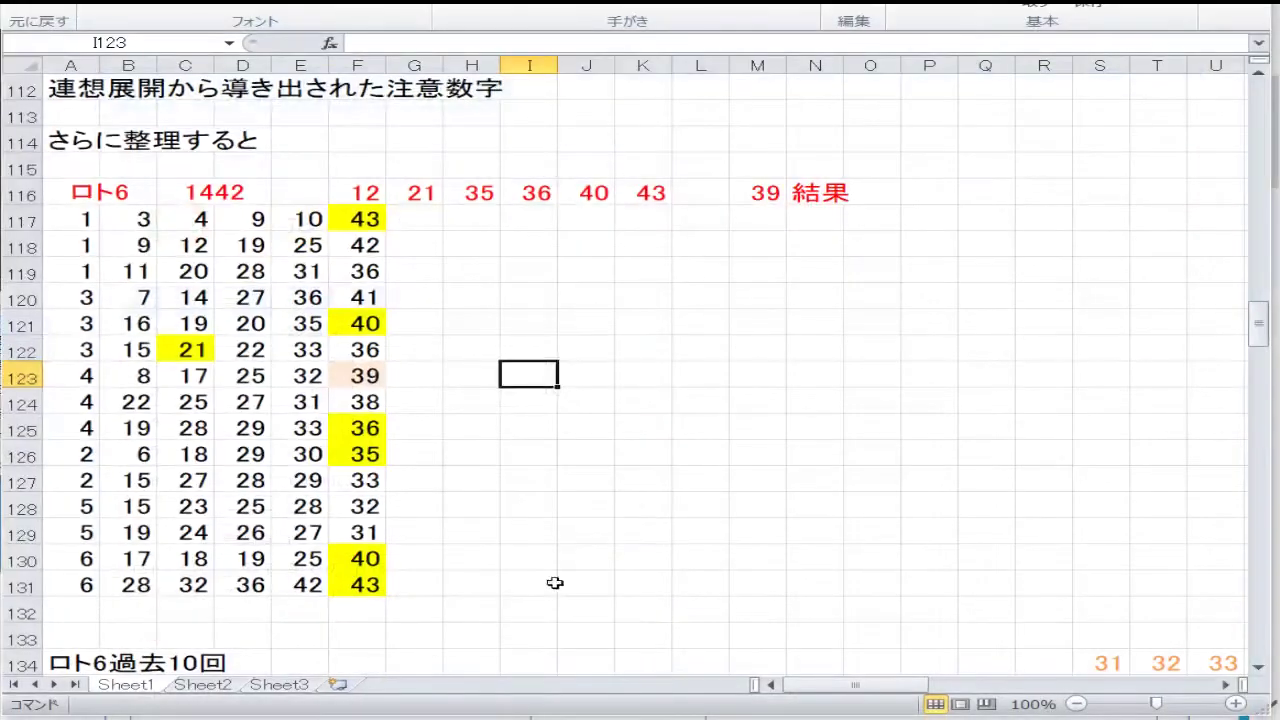
- Delete rows 116 to 131 with the sorted number table and insert the same number of blank rows in their place
drag(552, 583, 580, 583)
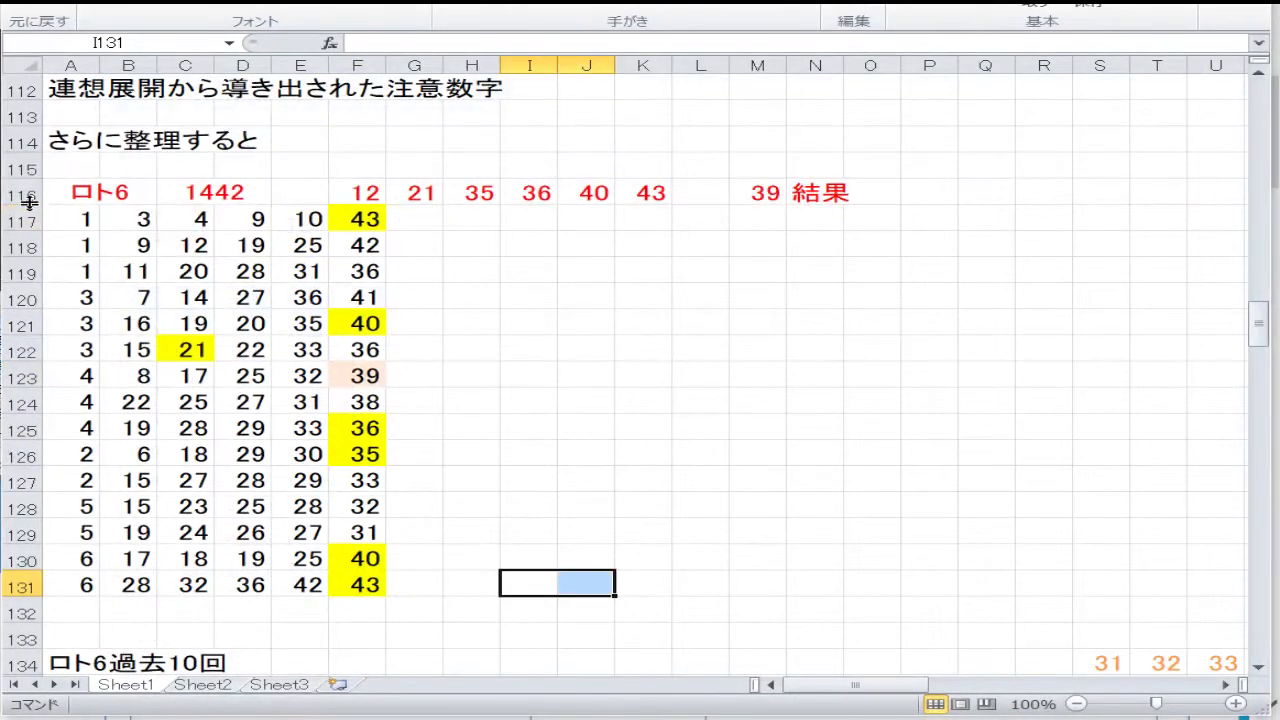
drag(28, 203, 23, 588)
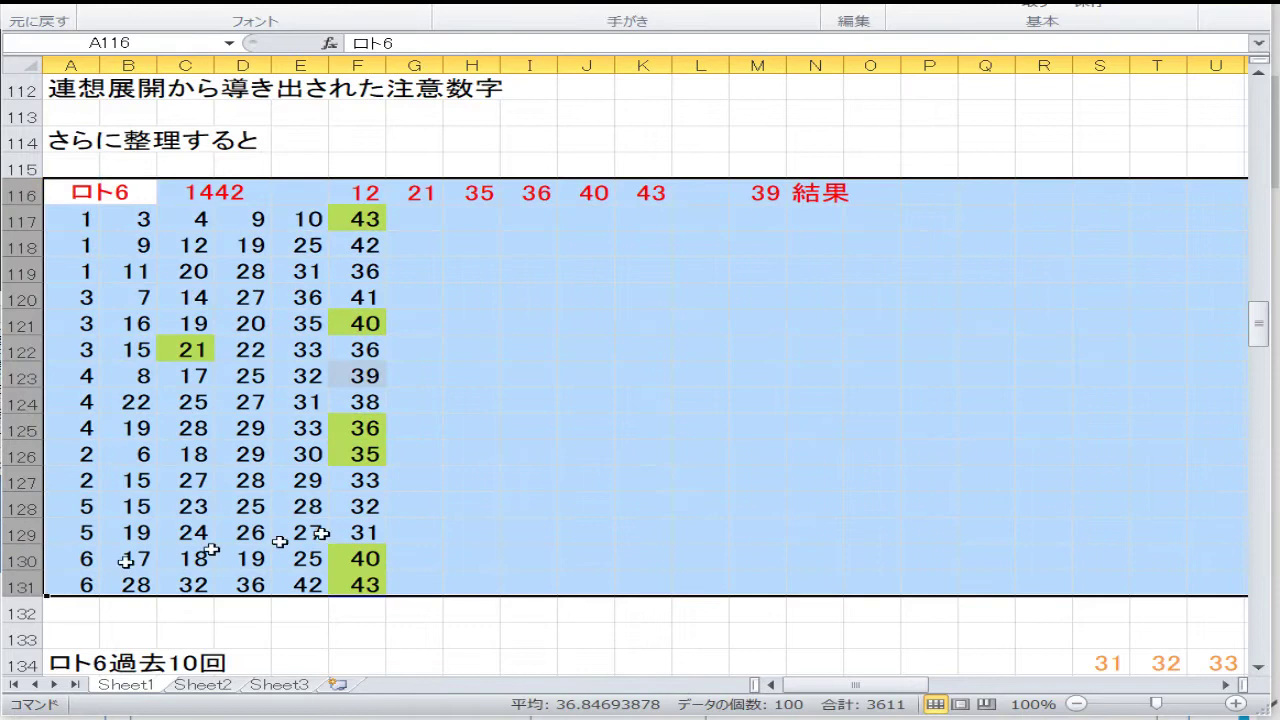
right_click(369, 505)
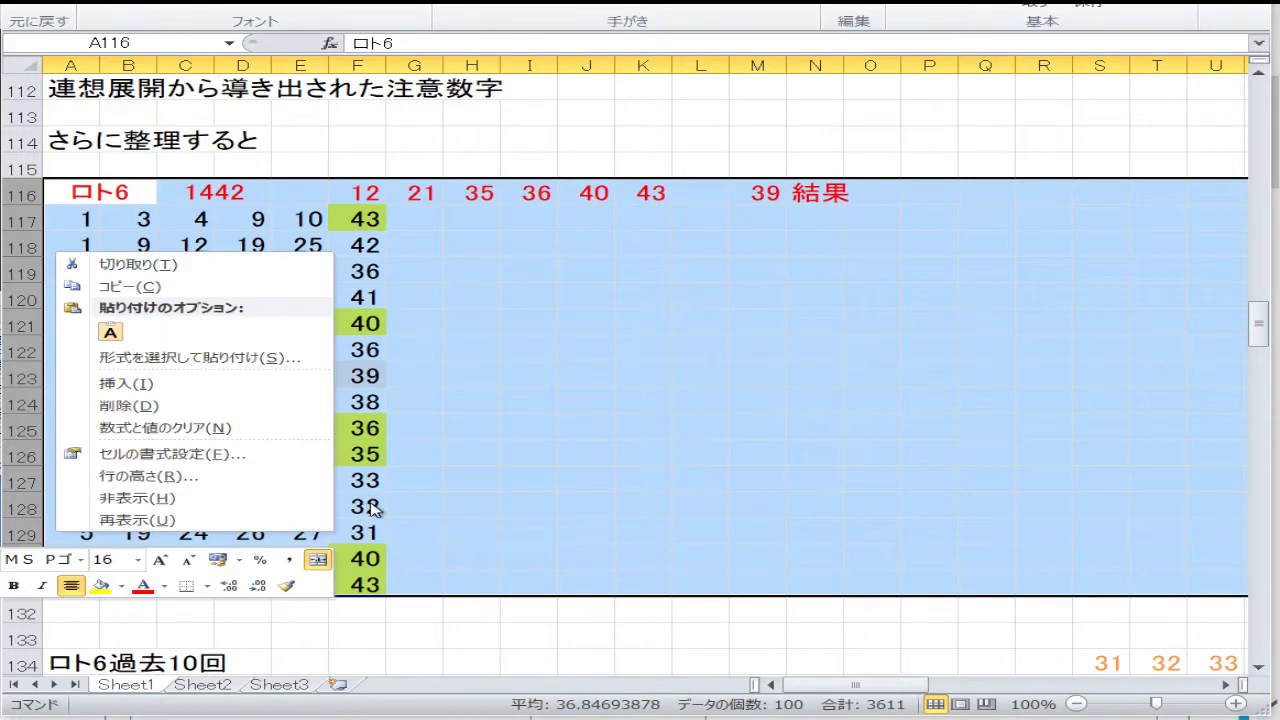
click(210, 408)
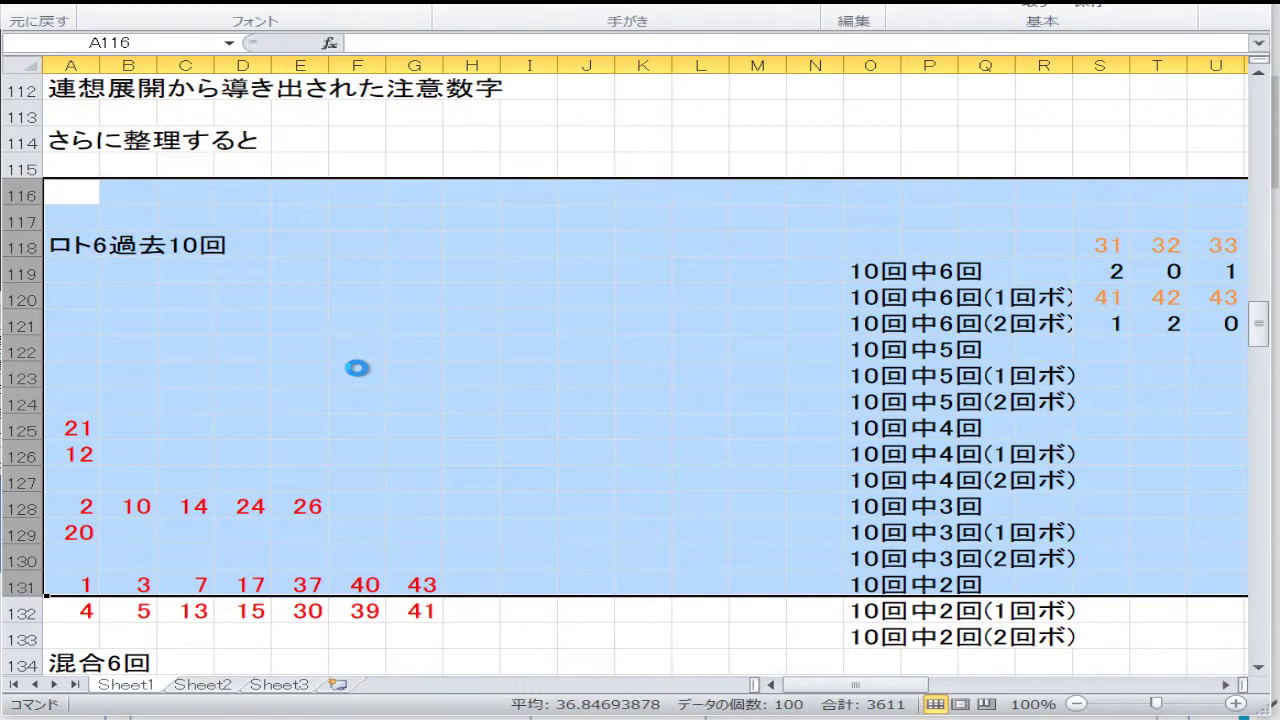
right_click(357, 368)
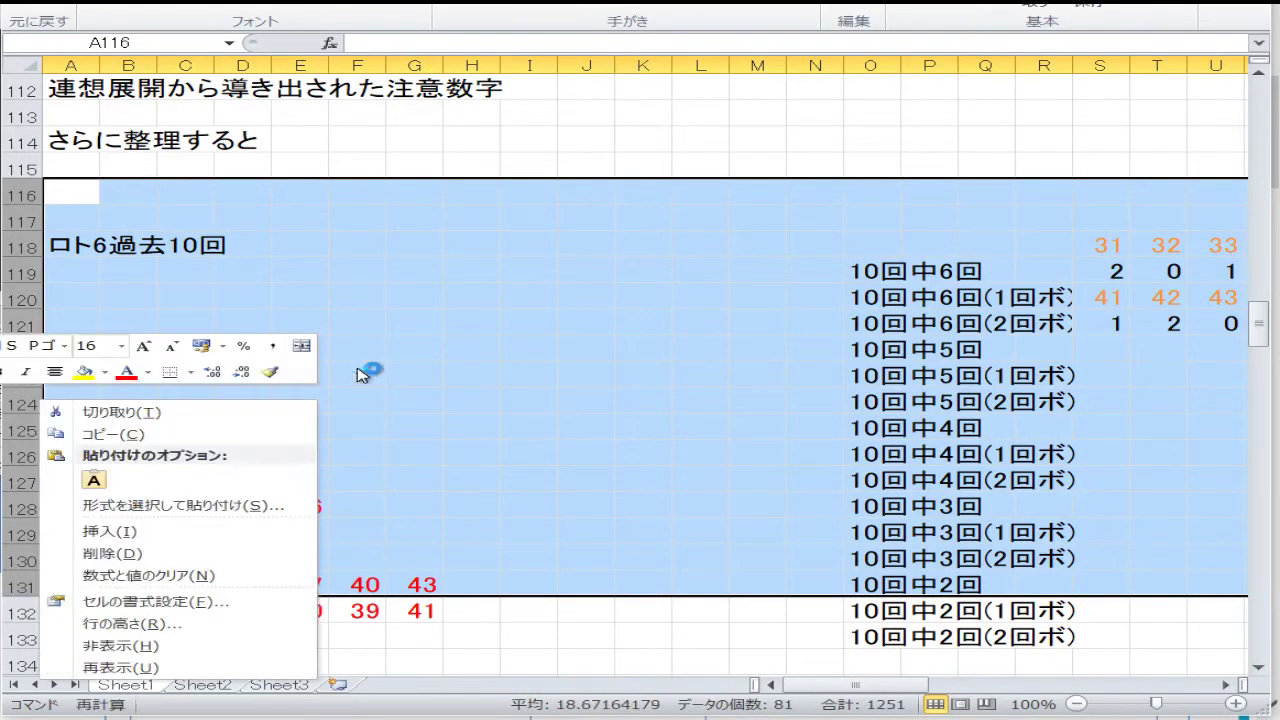
click(208, 524)
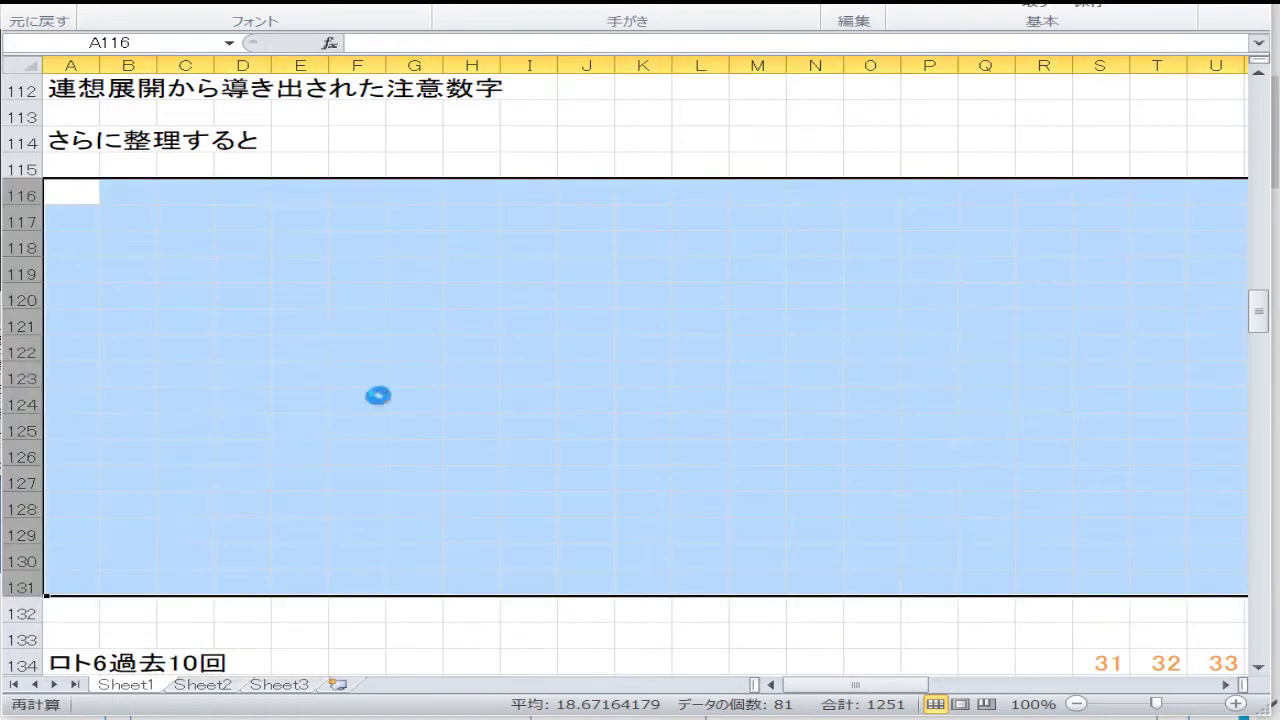
click(423, 366)
- Copy the ロト6 draws 1433 to 1441 in C2:M10 and paste them one row higher from C1, replacing the existing contents
scroll(406, 411, up, 17)
scroll(393, 458, up, 20)
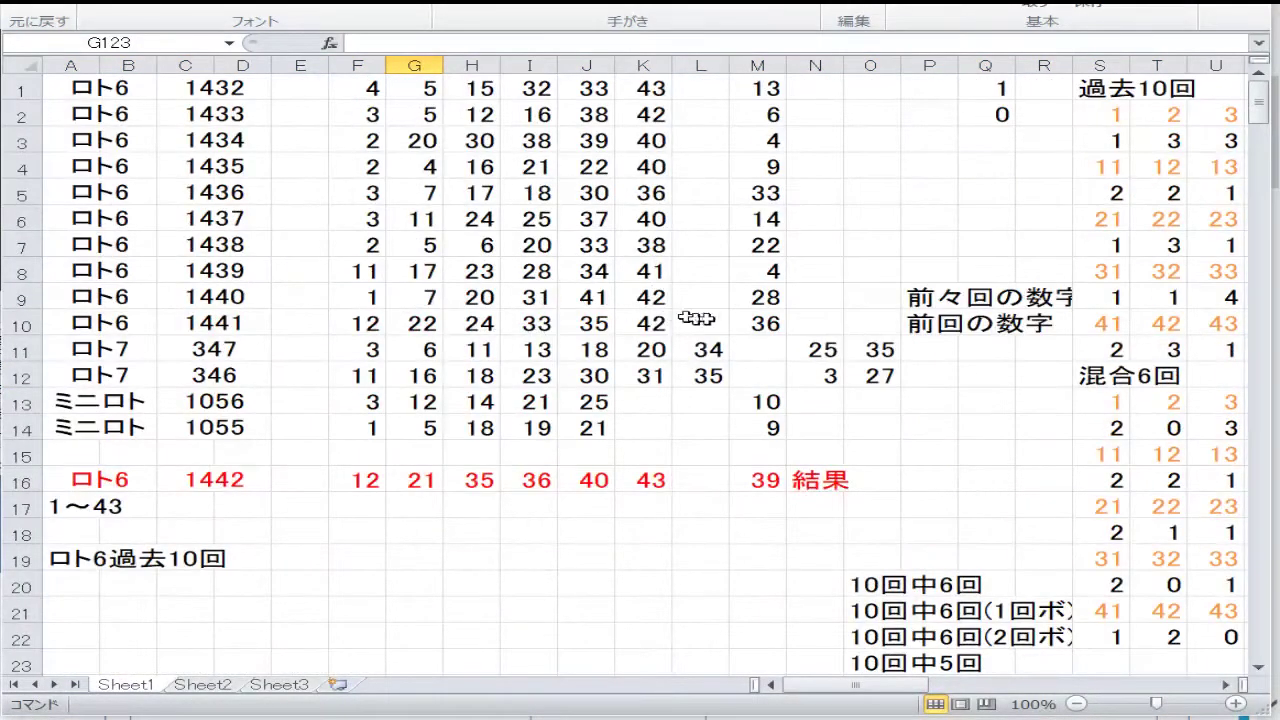
drag(760, 323, 194, 118)
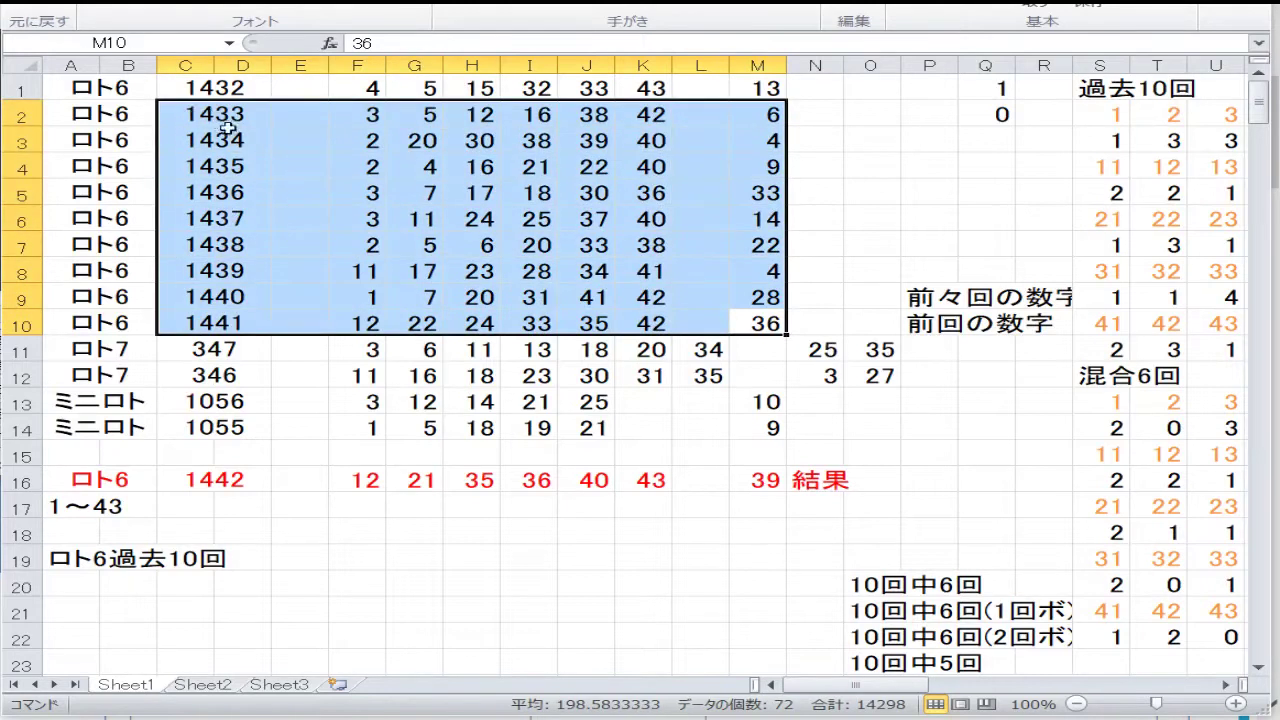
right_click(215, 120)
click(150, 128)
click(258, 90)
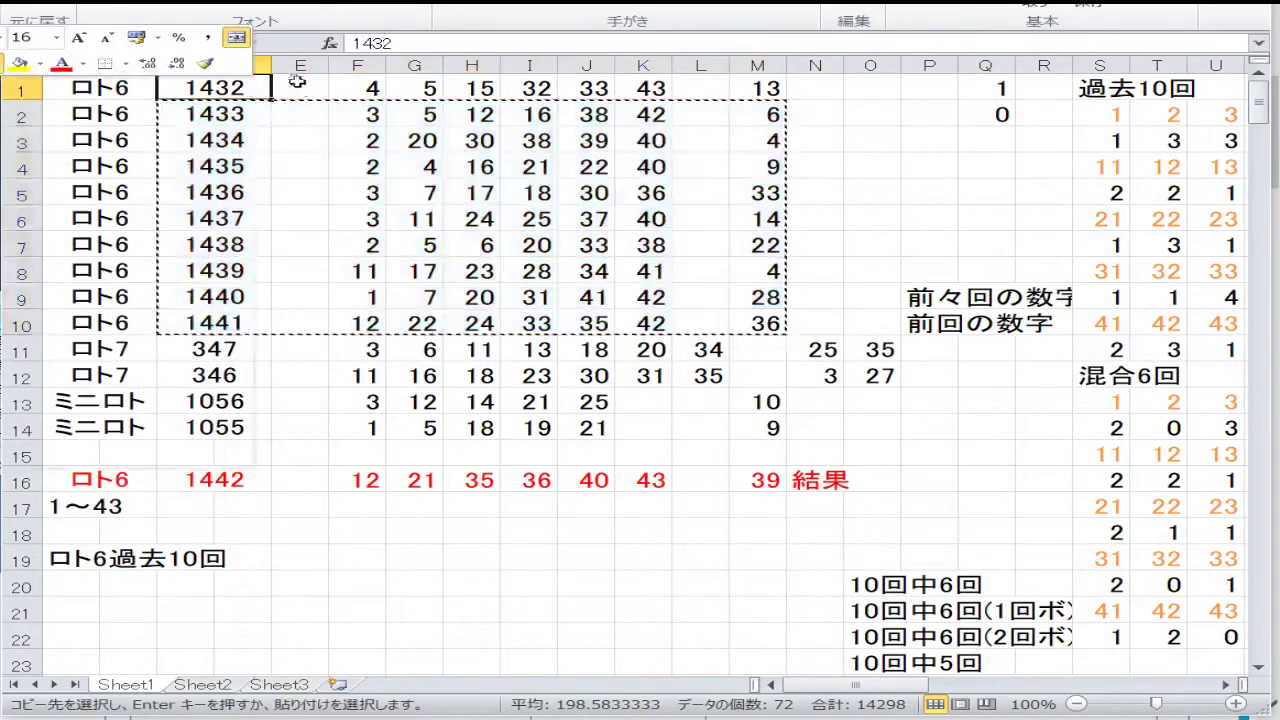
right_click(258, 90)
click(22, 170)
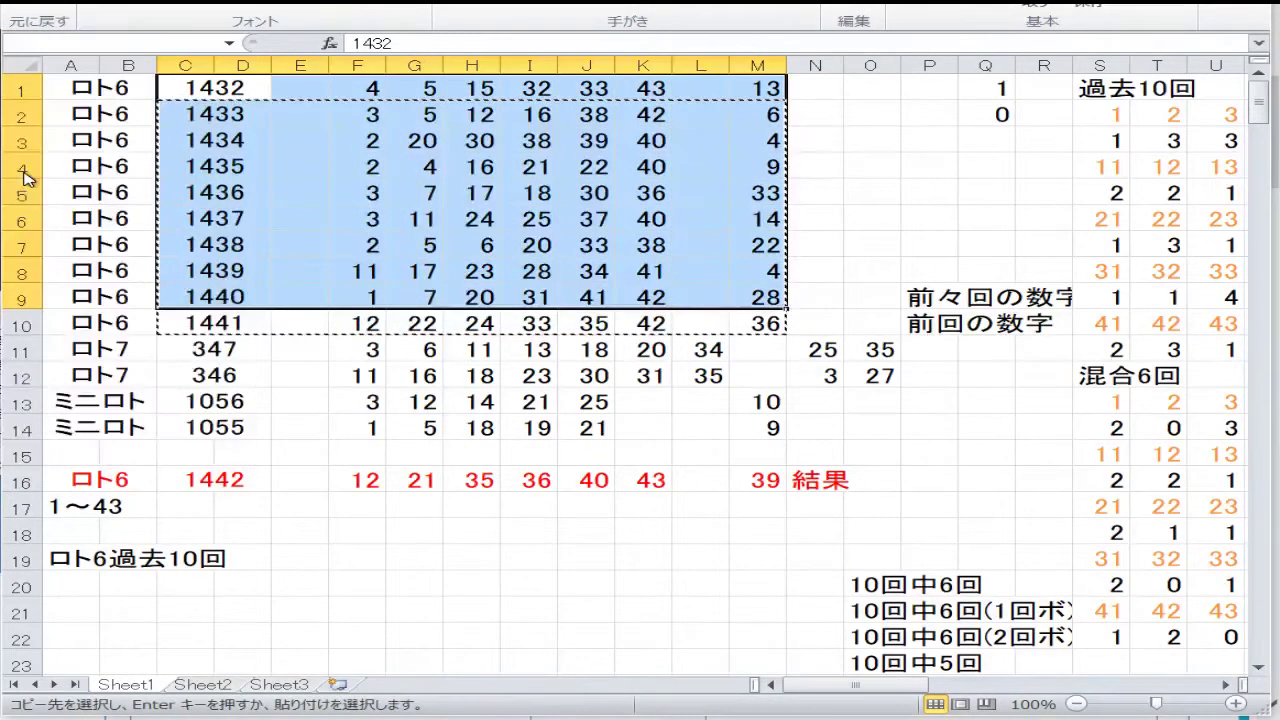
click(163, 363)
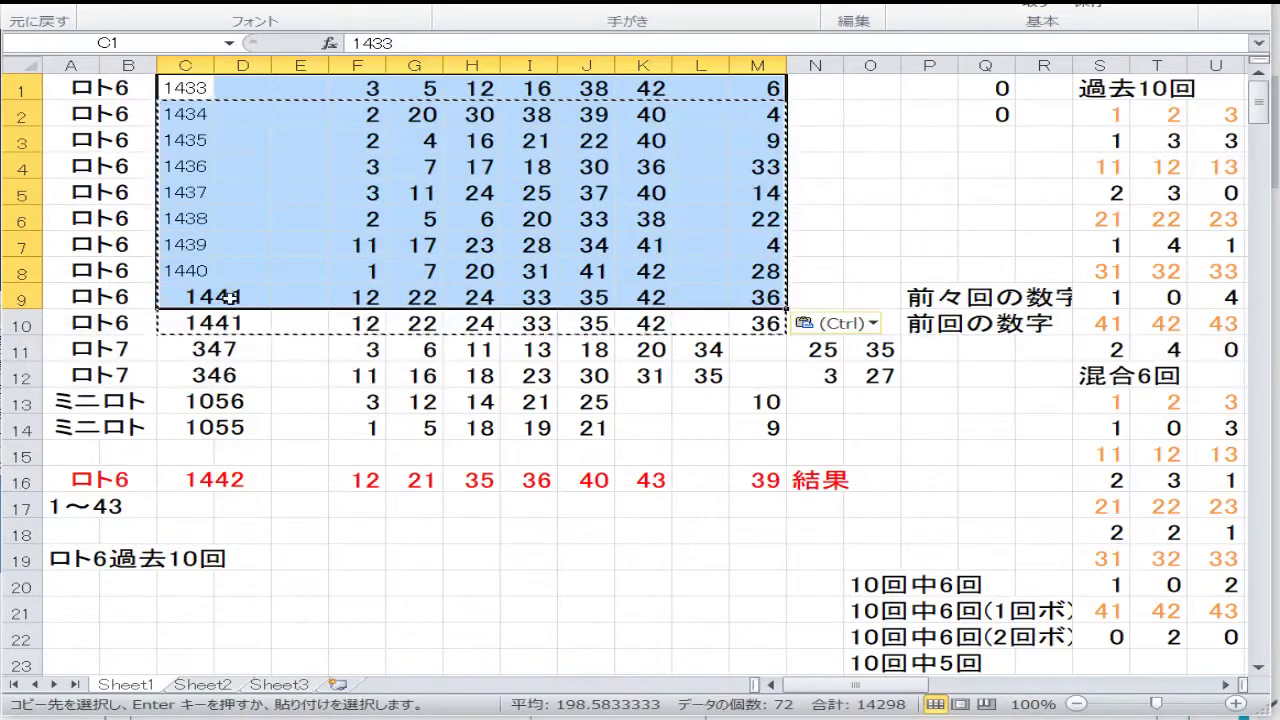
- Copy cell C9 and paste only its formatting onto the draw numbers 1433 to 1440 in rows 1 to 8
click(190, 297)
right_click(190, 297)
click(205, 333)
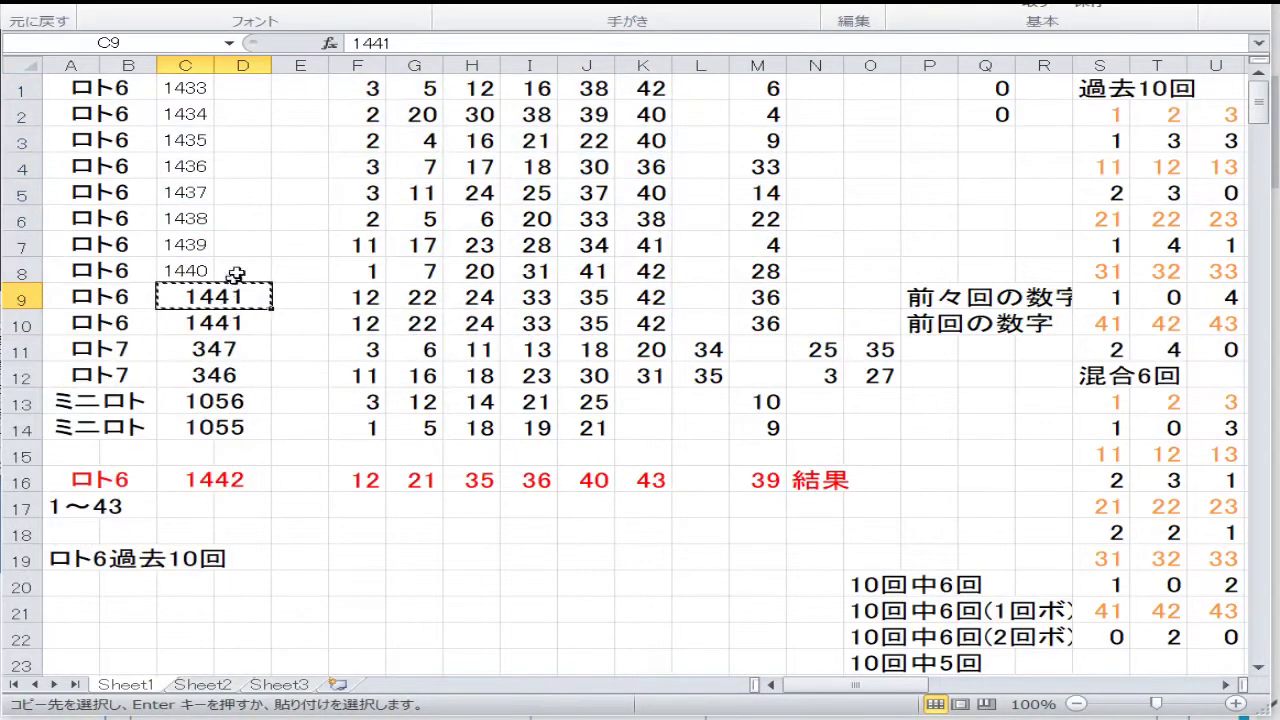
drag(238, 272, 218, 116)
right_click(218, 116)
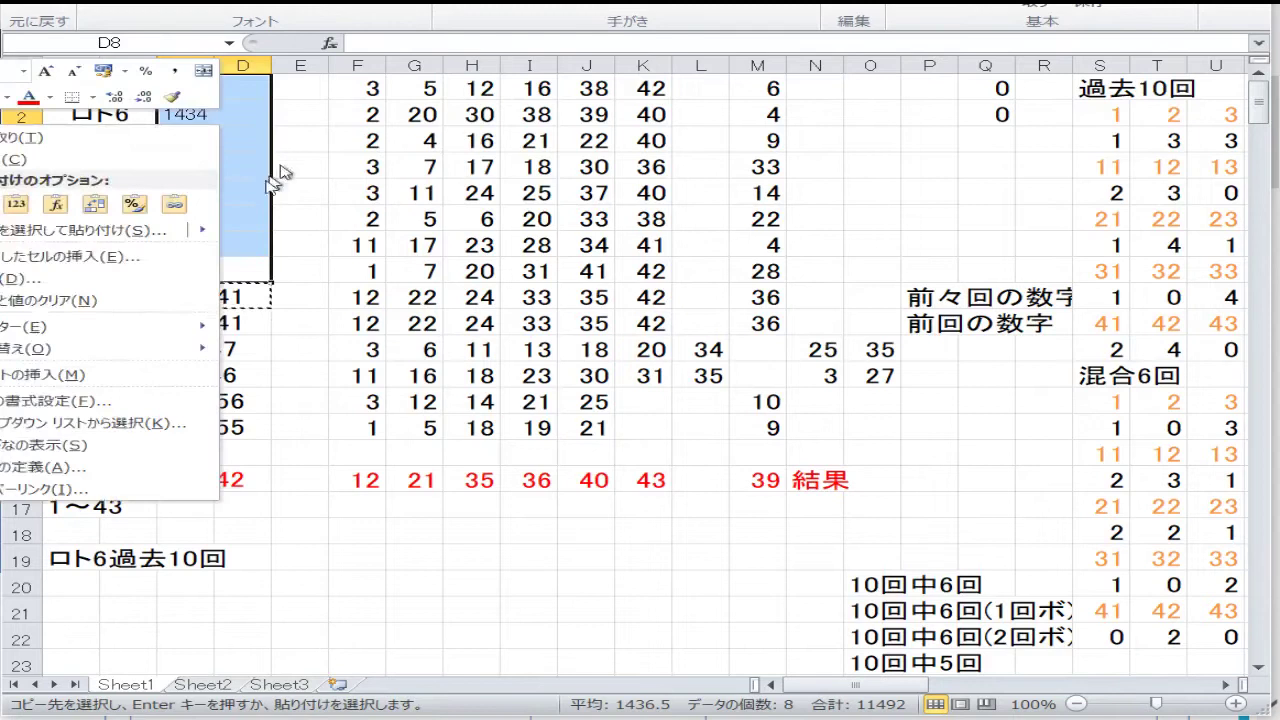
click(143, 208)
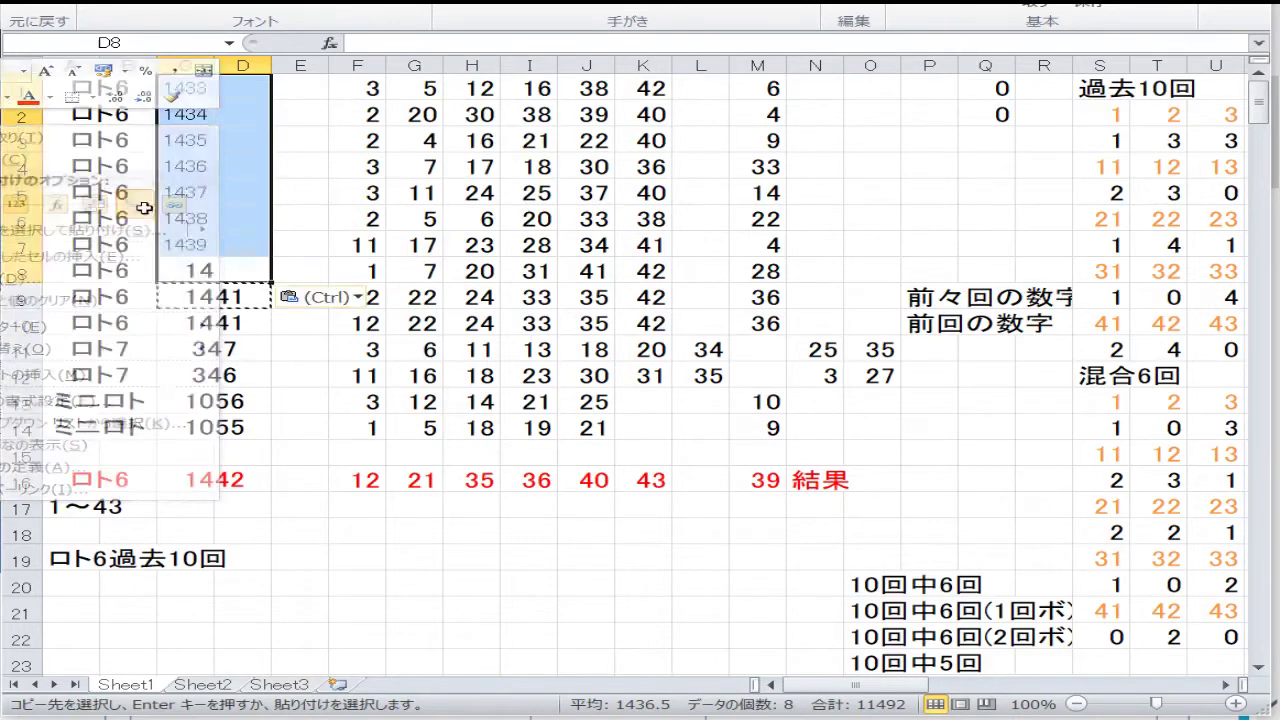
click(300, 402)
- Copy the red ロト6 1442 result from row 16 over the draw in row 10 and set the pasted row's font colour to black
click(228, 483)
drag(228, 487, 726, 451)
right_click(708, 473)
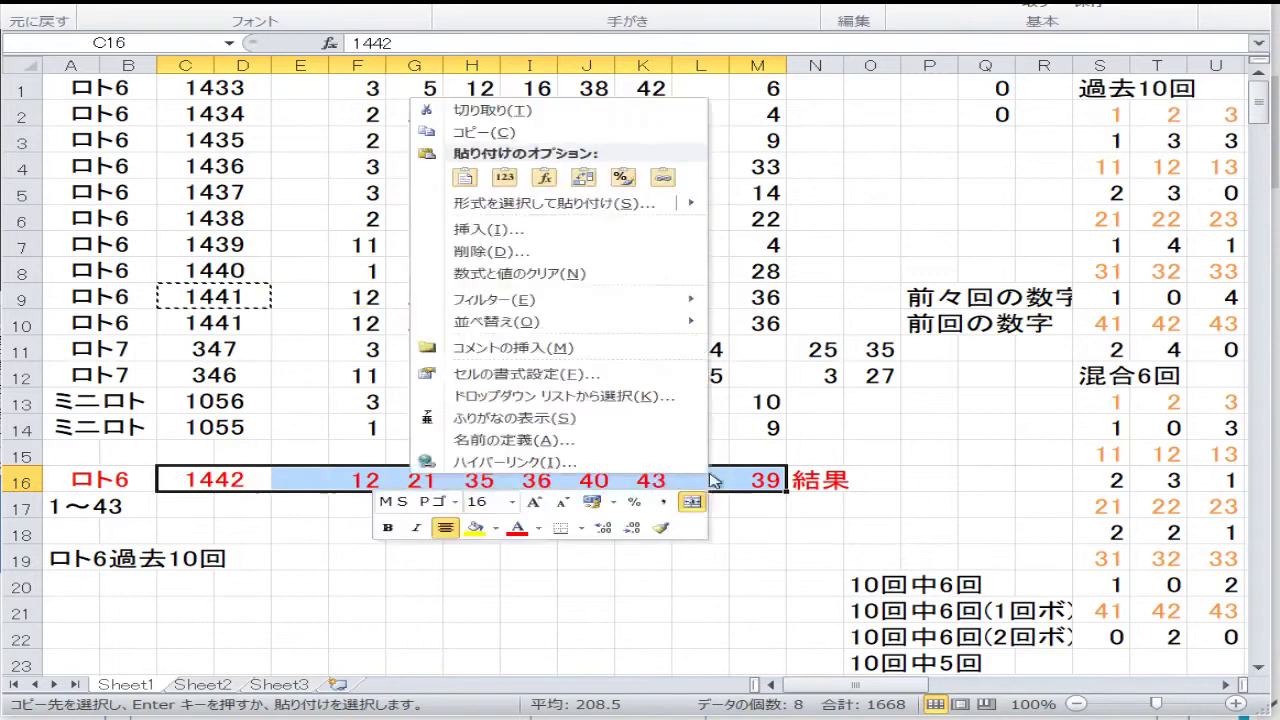
click(622, 133)
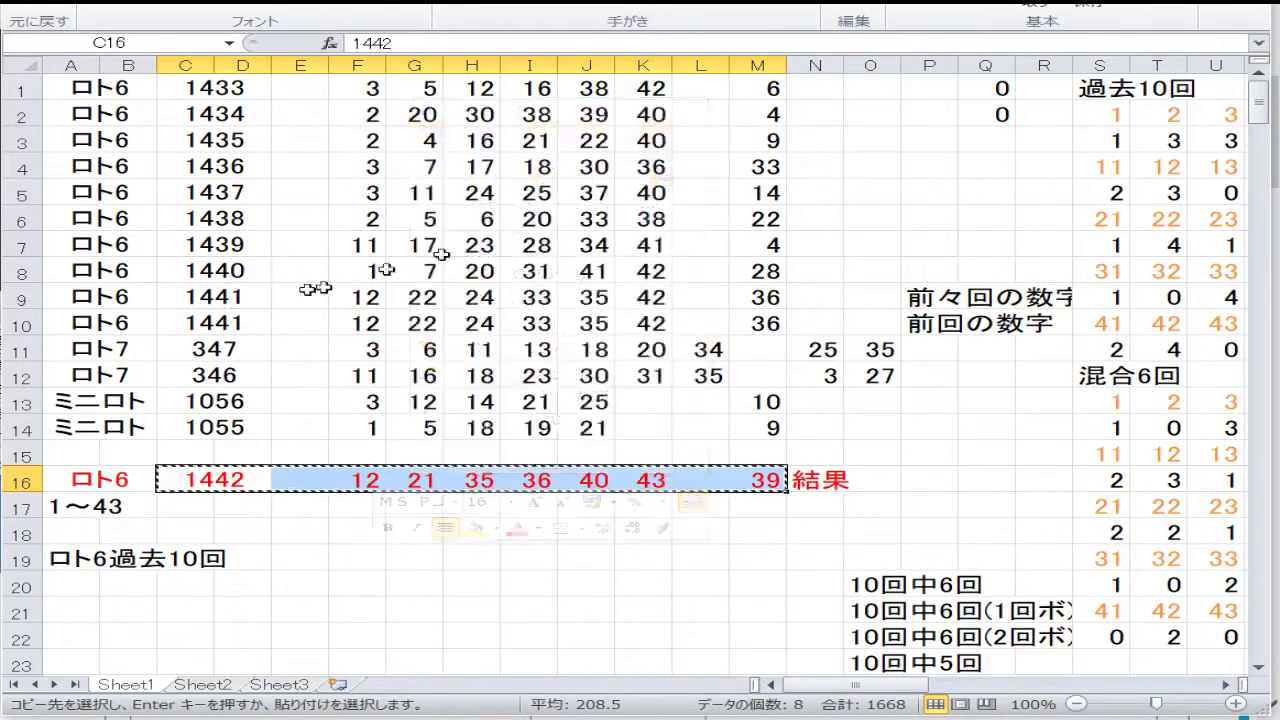
right_click(198, 322)
click(10, 404)
click(10, 404)
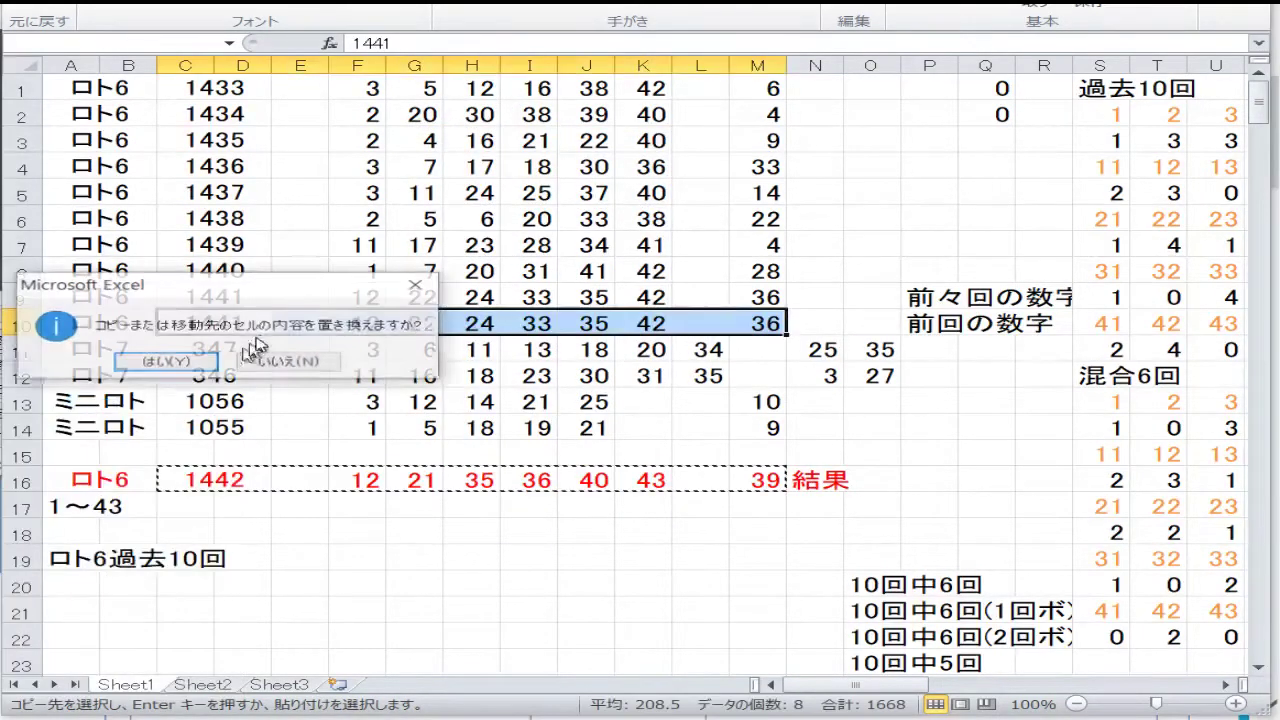
click(172, 363)
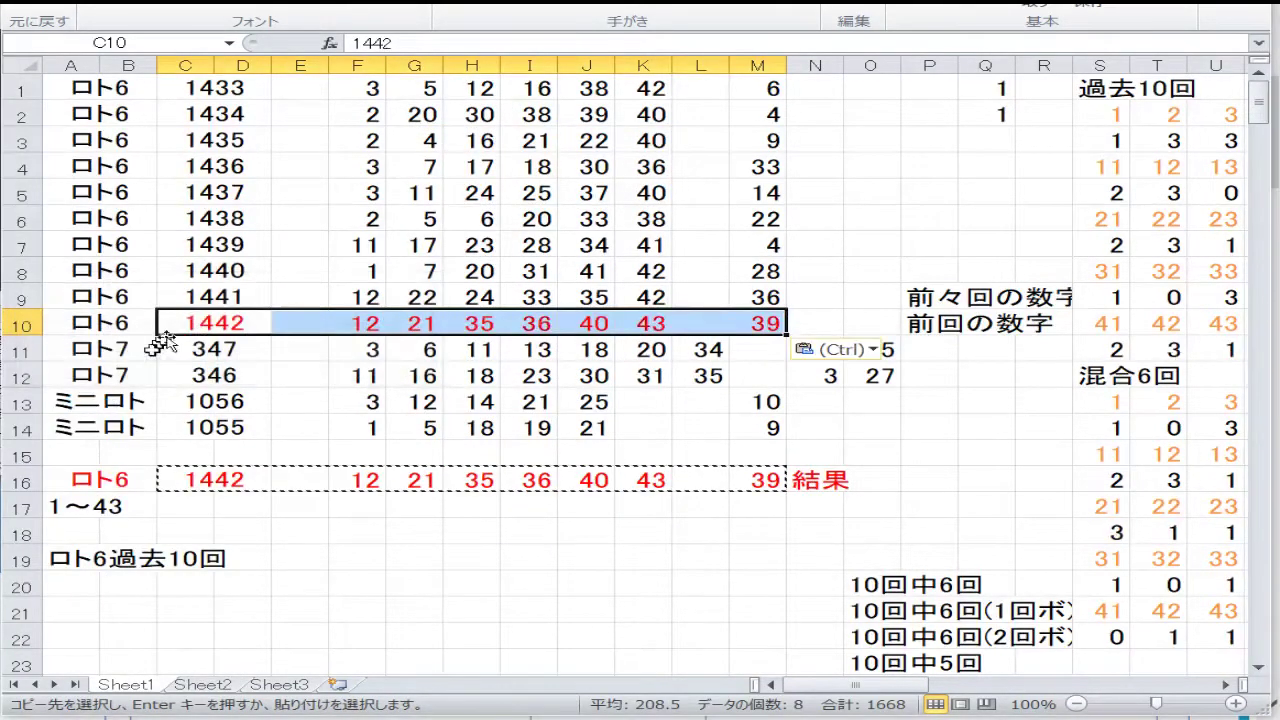
click(426, 5)
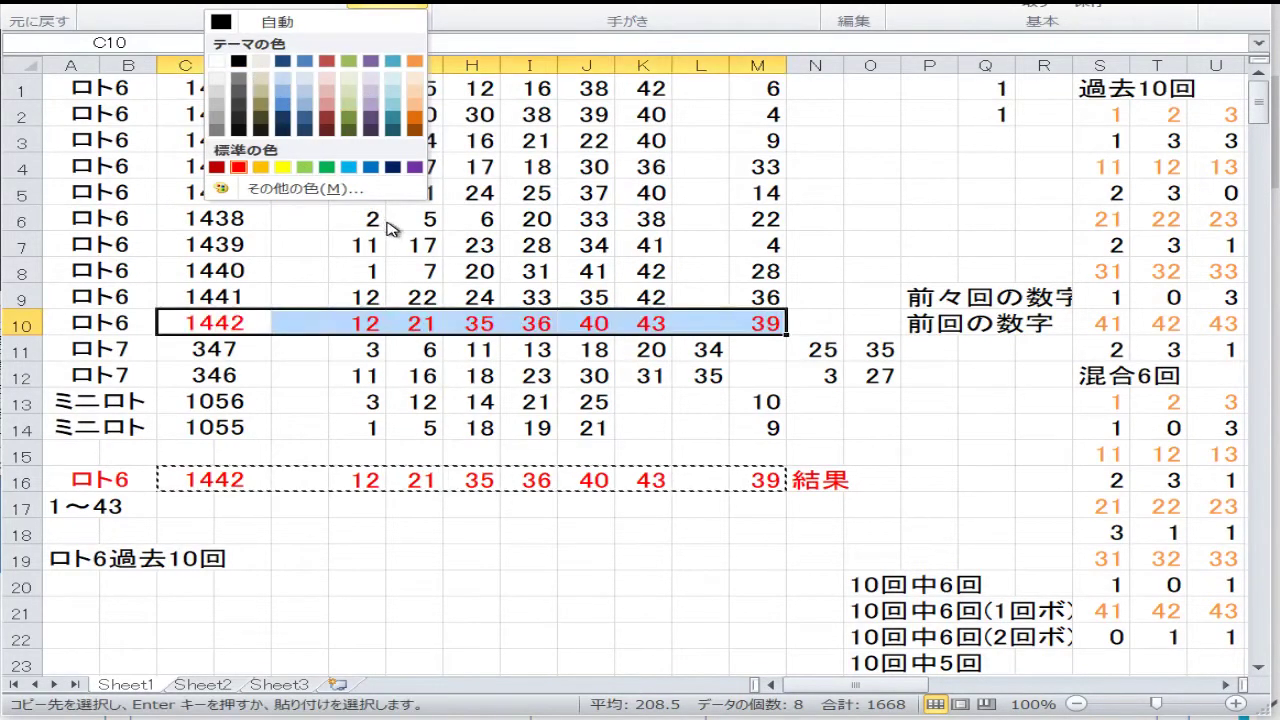
click(236, 64)
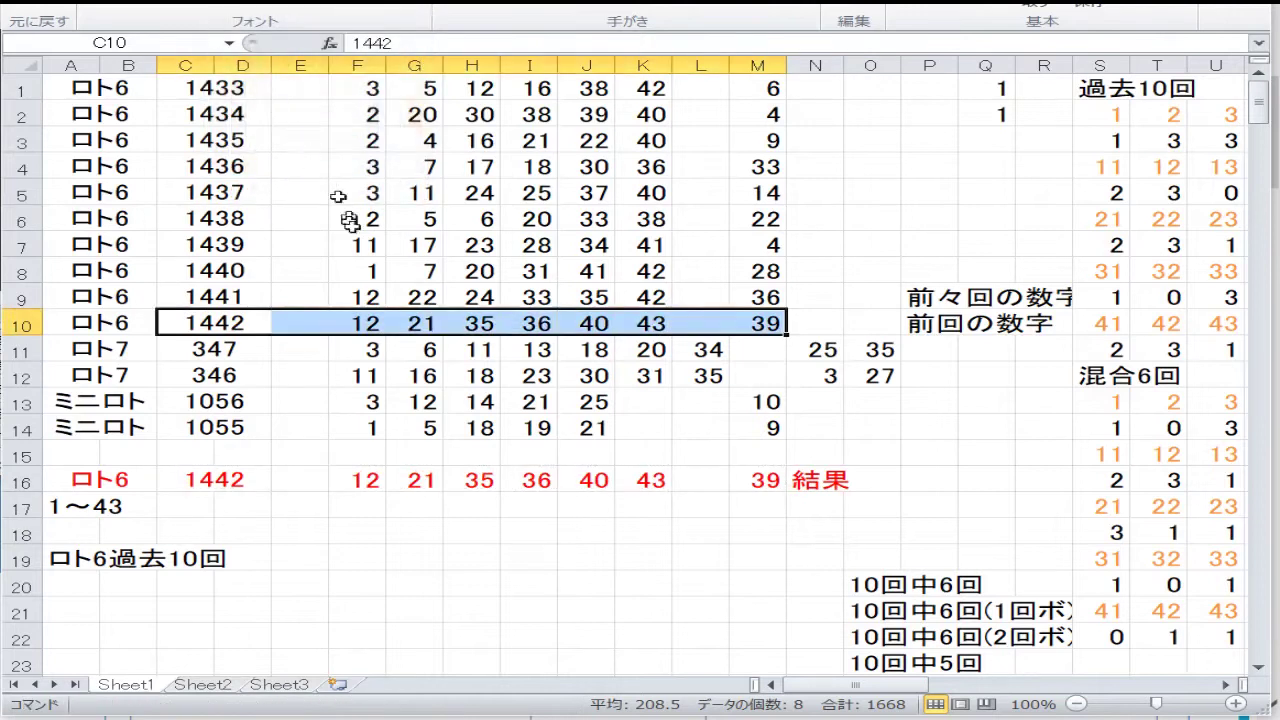
drag(357, 270, 357, 244)
- Copy the ロト7 draw 347 in C11:O11 and paste it over the ロト7 draw in row 12
drag(251, 401, 722, 400)
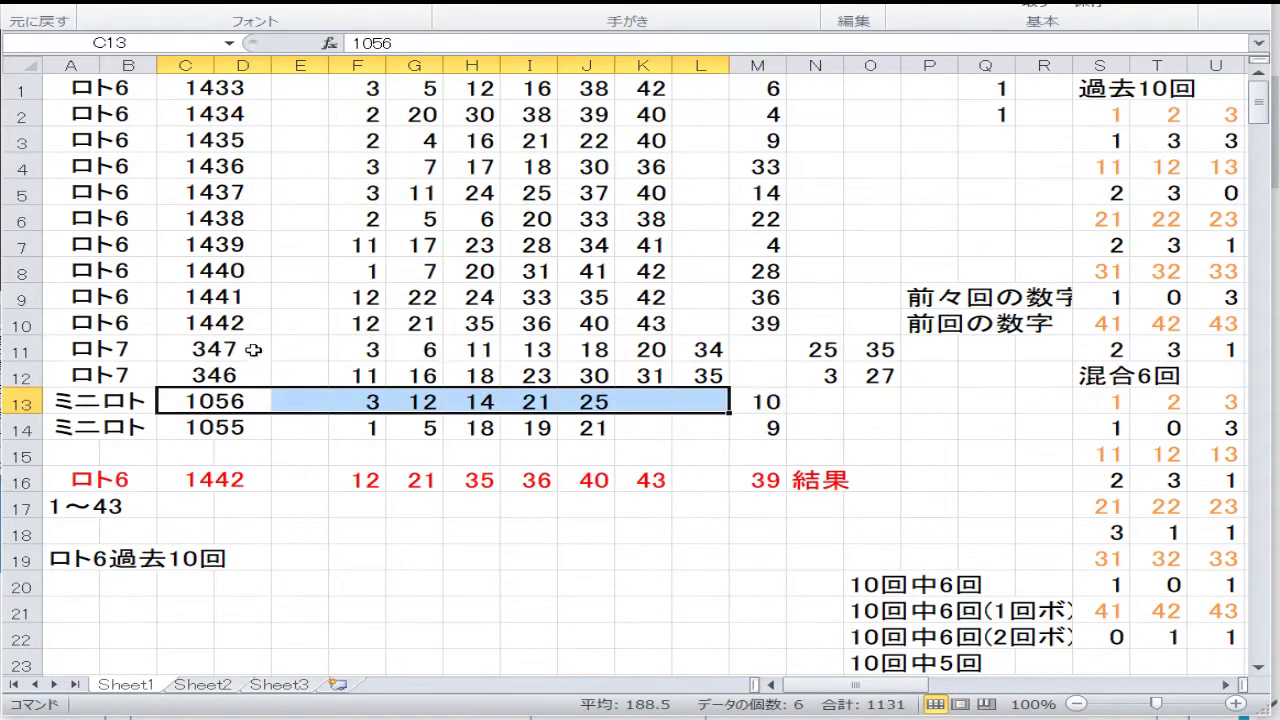
drag(251, 349, 851, 342)
right_click(858, 337)
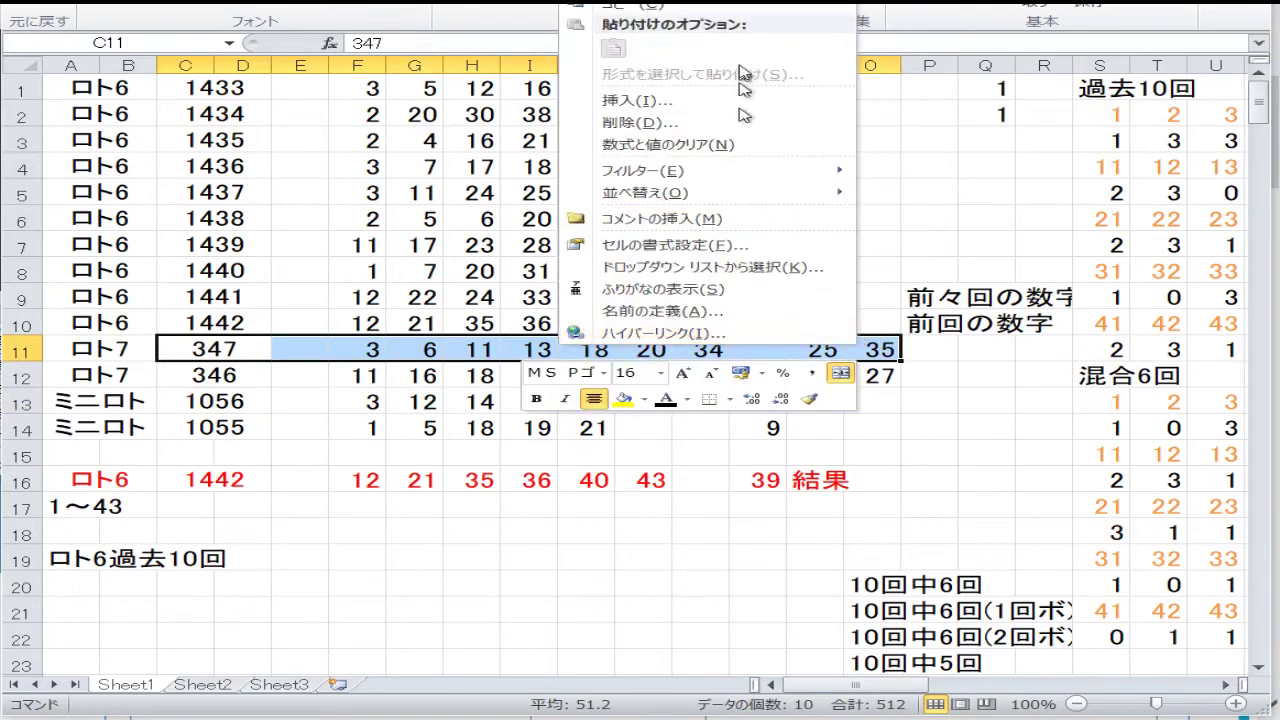
click(720, 8)
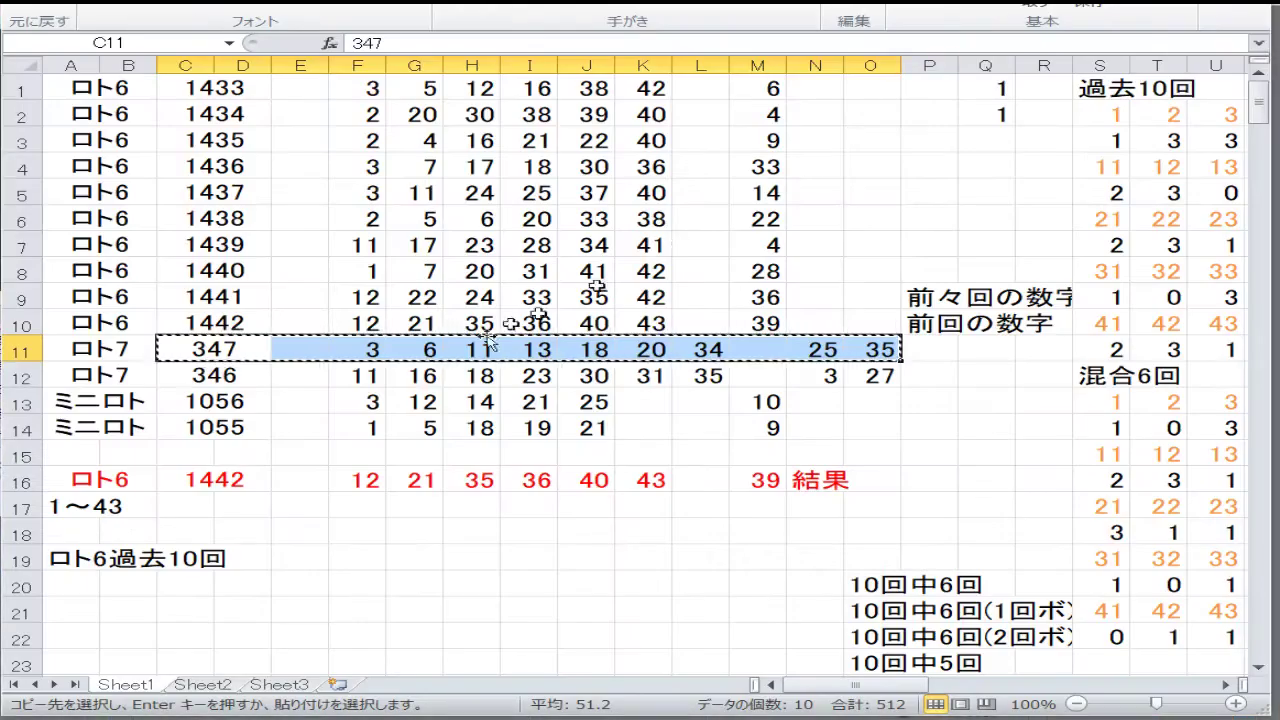
click(298, 427)
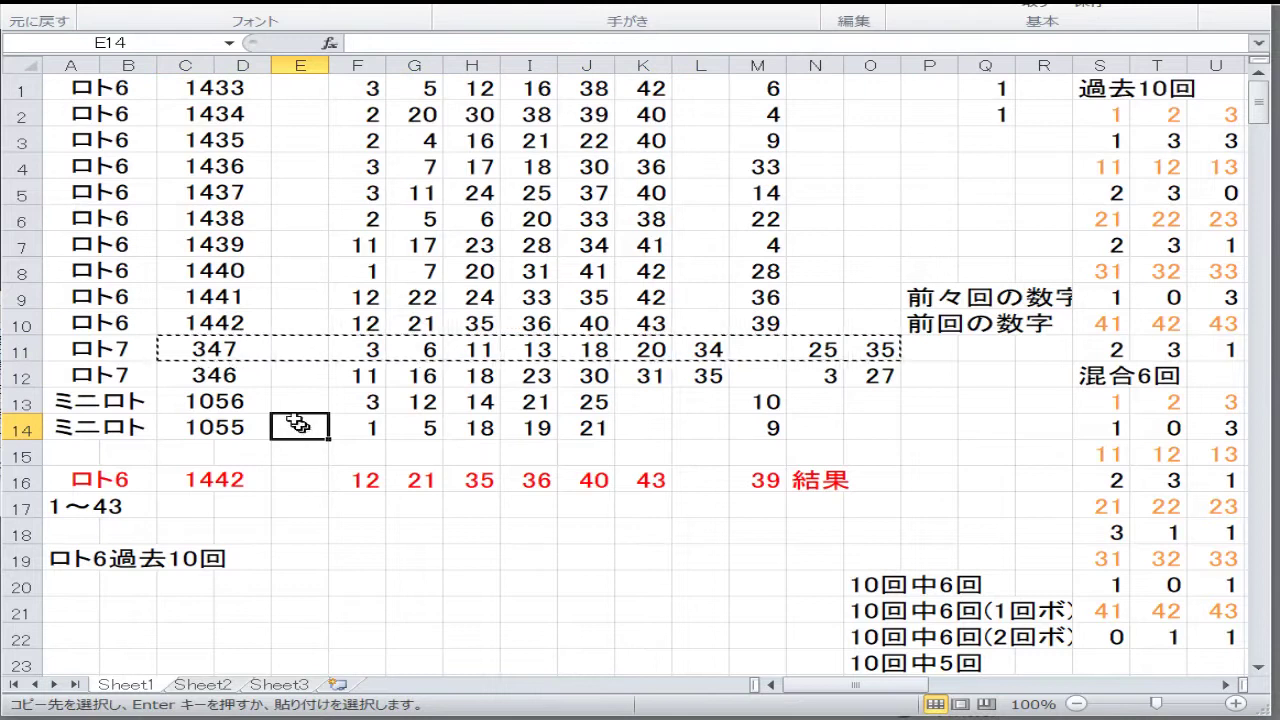
drag(215, 375, 857, 388)
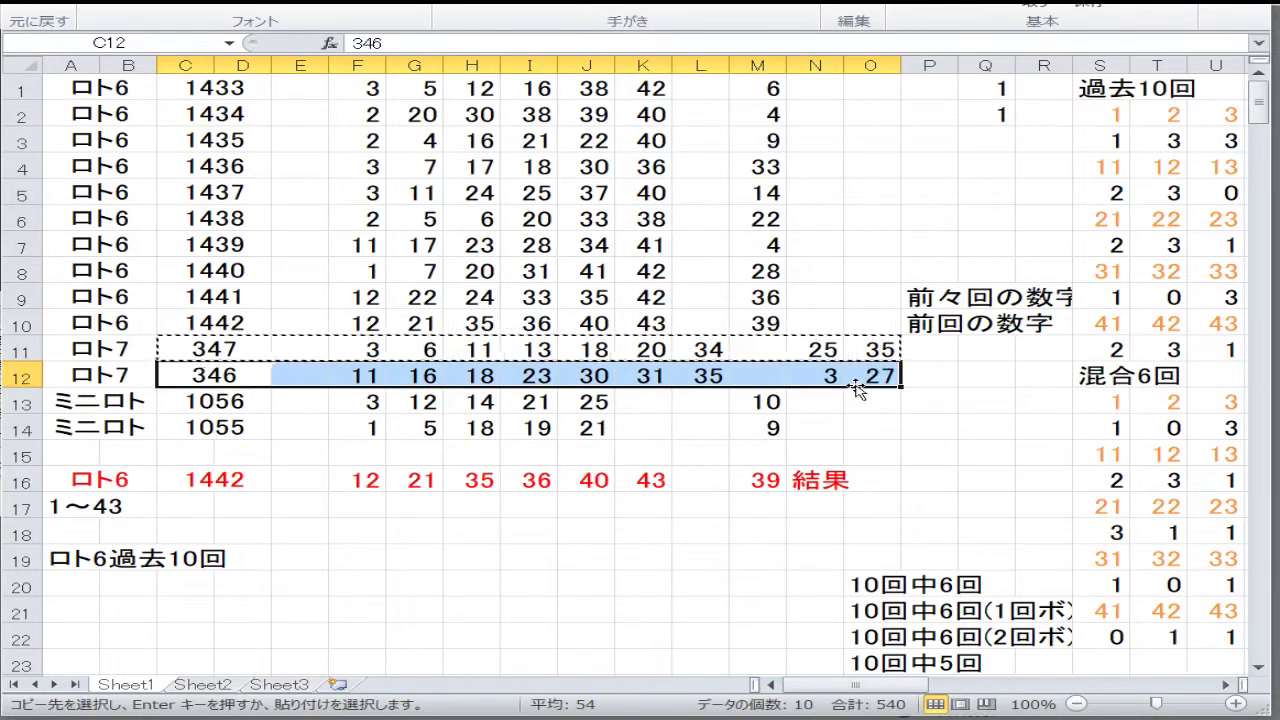
right_click(855, 377)
click(609, 87)
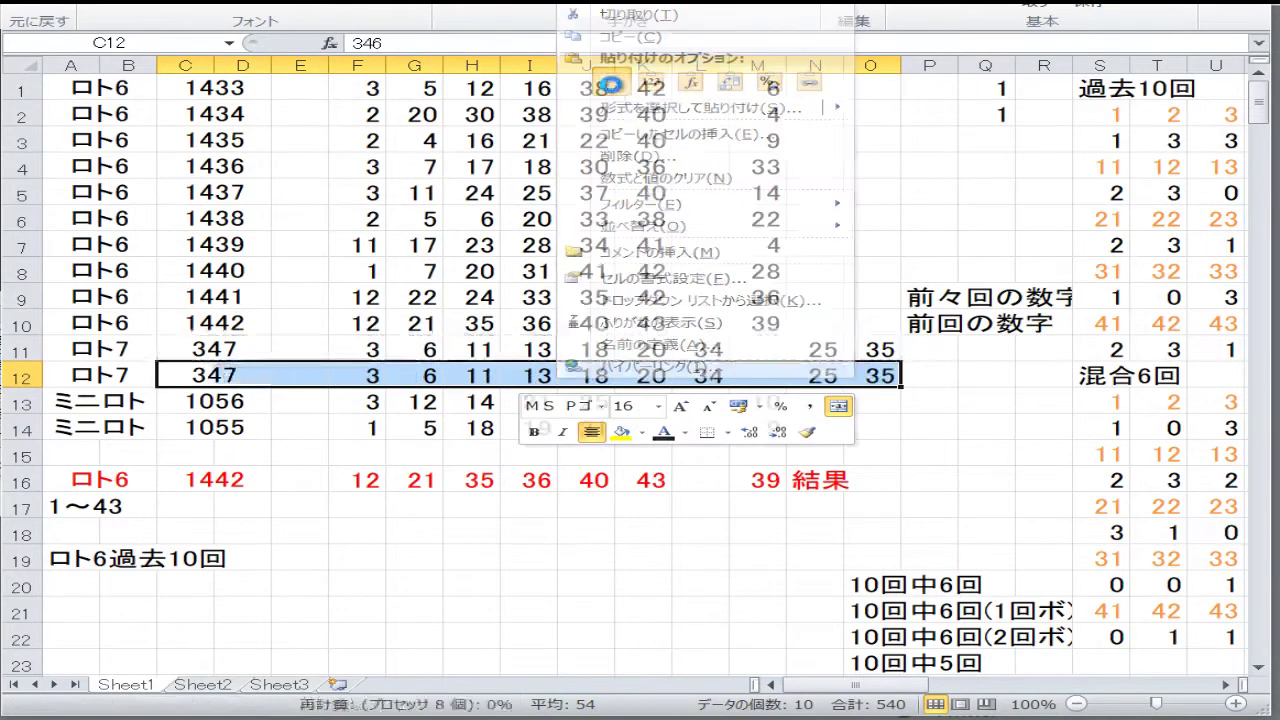
click(215, 373)
- Set the ロト7 draw number in C11 to 348
click(215, 347)
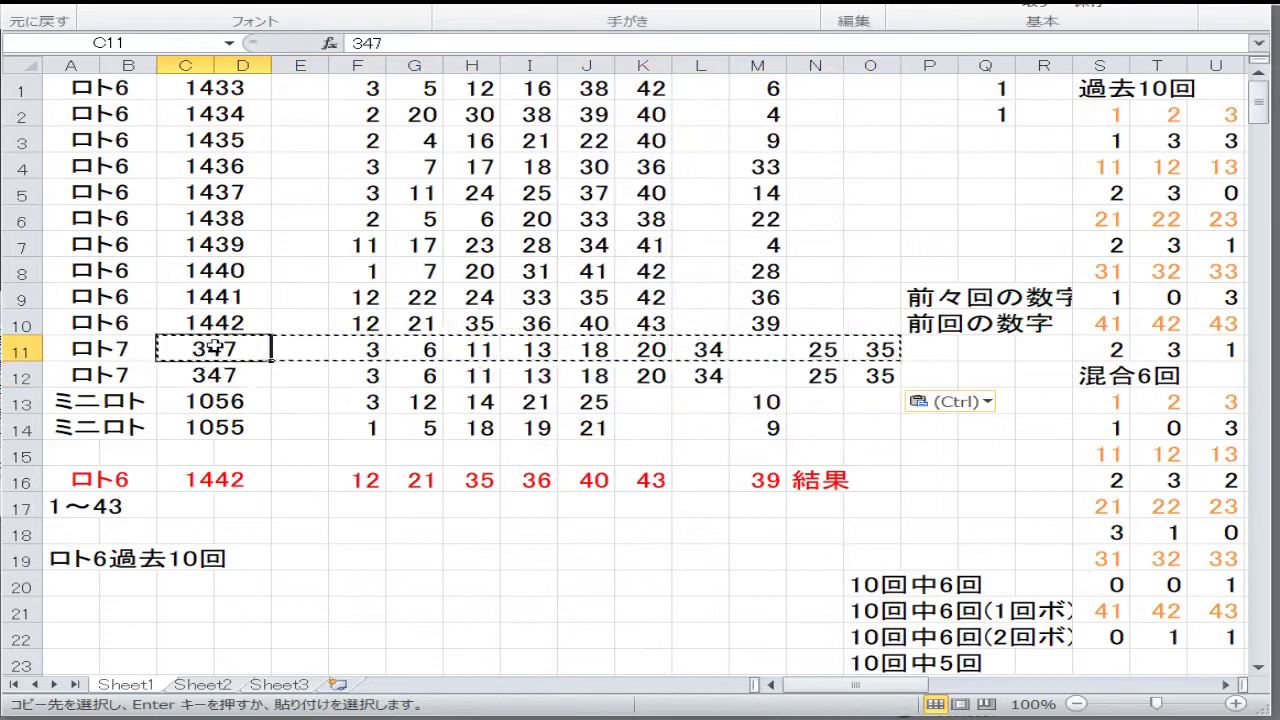
text(348)
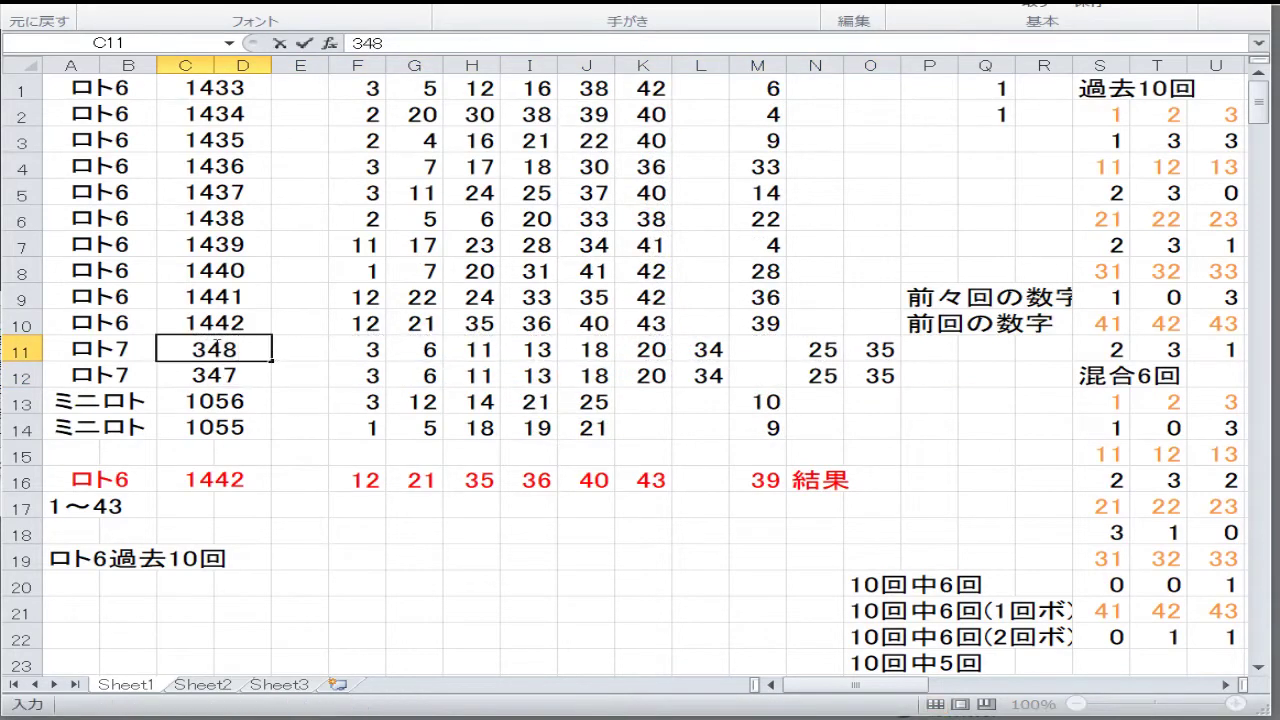
key(Right)
key(Right)
key(Right)
key(Left)
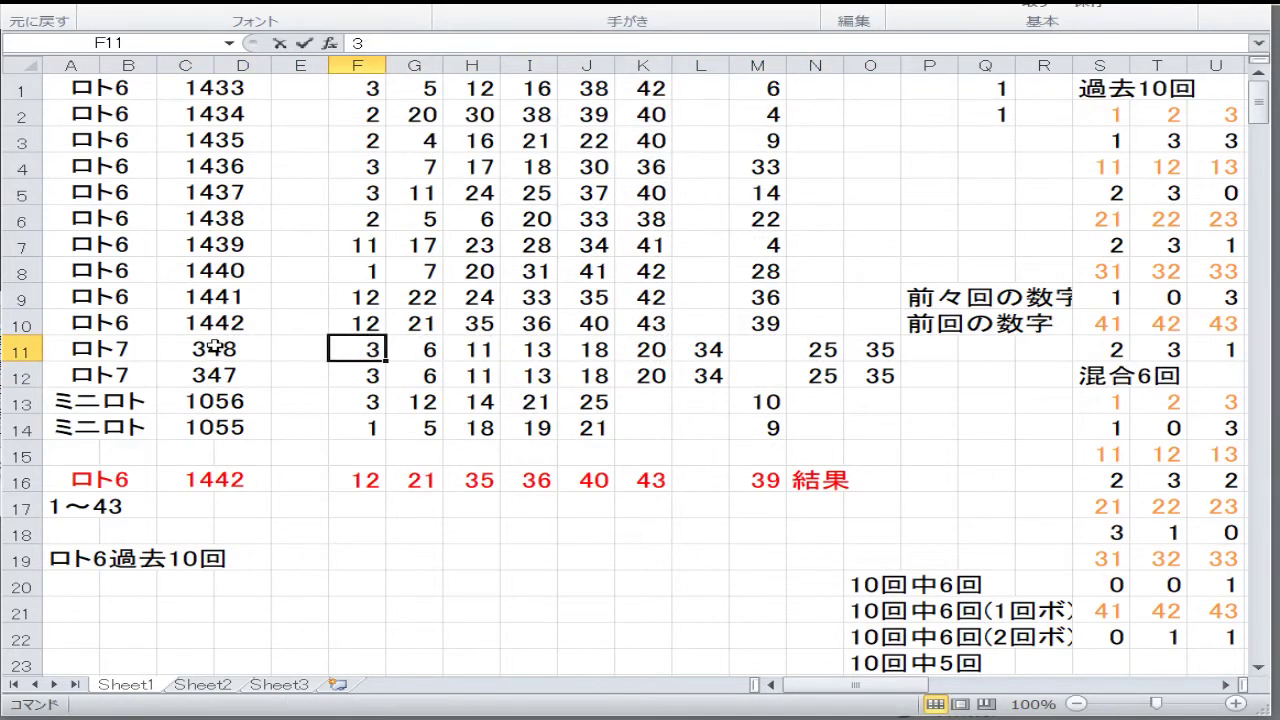
- Enter the main numbers 2, 5, 17, 18, 19, 20 and 33 for ロト7 draw 348 in F11:L11
text(2)
key(Right)
text(5)
key(Right)
text(1)
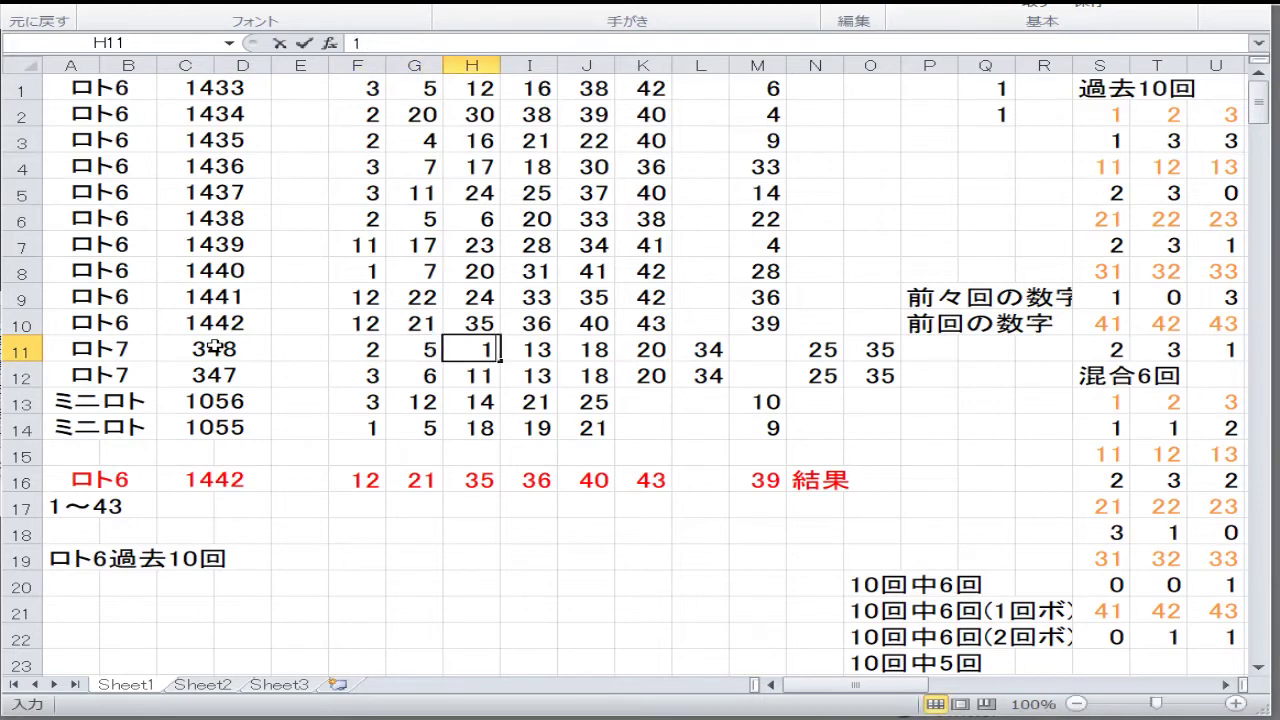
text(7)
key(Right)
text(18)
key(Right)
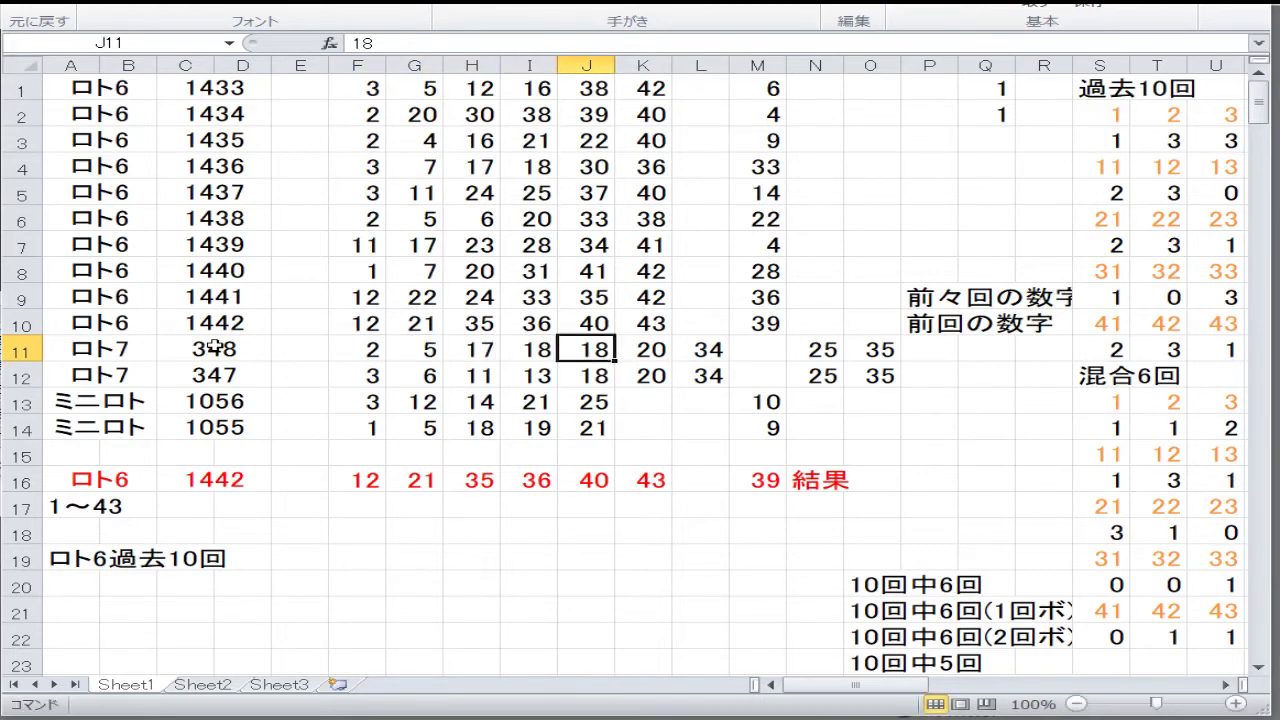
text(19)
key(Right)
text(20)
key(Right)
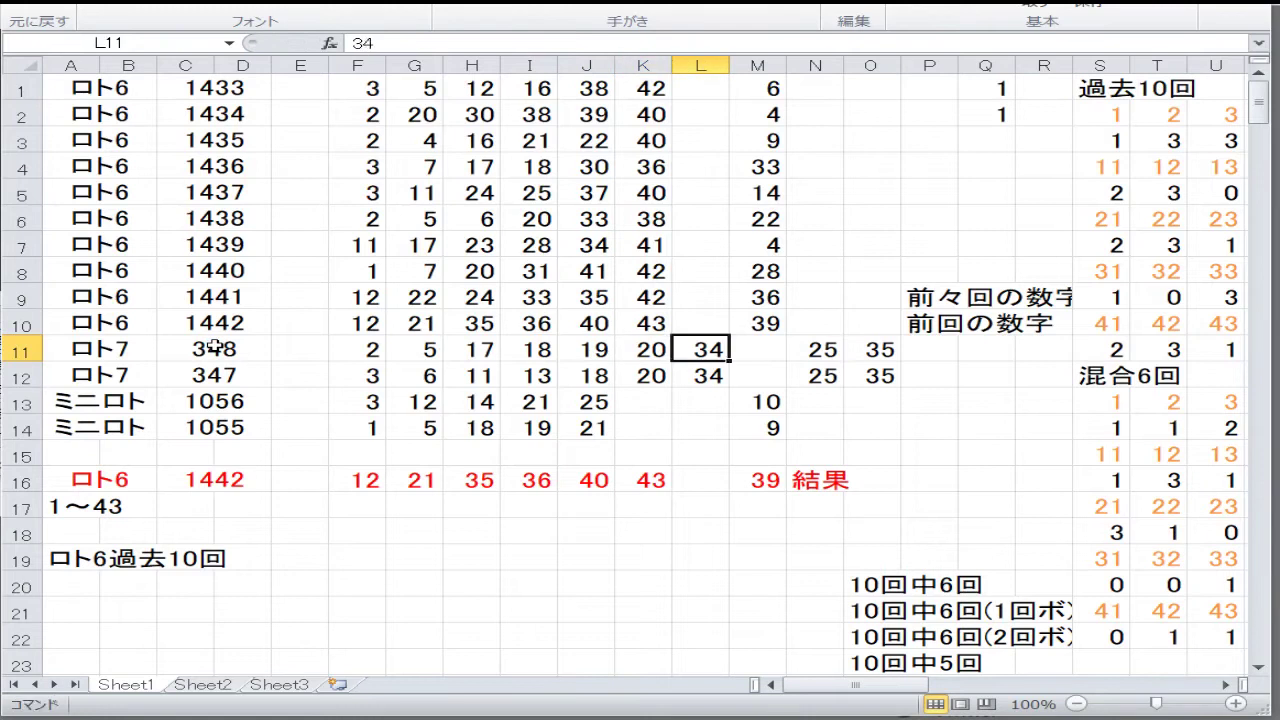
text(33)
key(Right)
- Enter 1 and 24 as the two bonus numbers of ロト7 draw 348 in N11 and O11
key(Right)
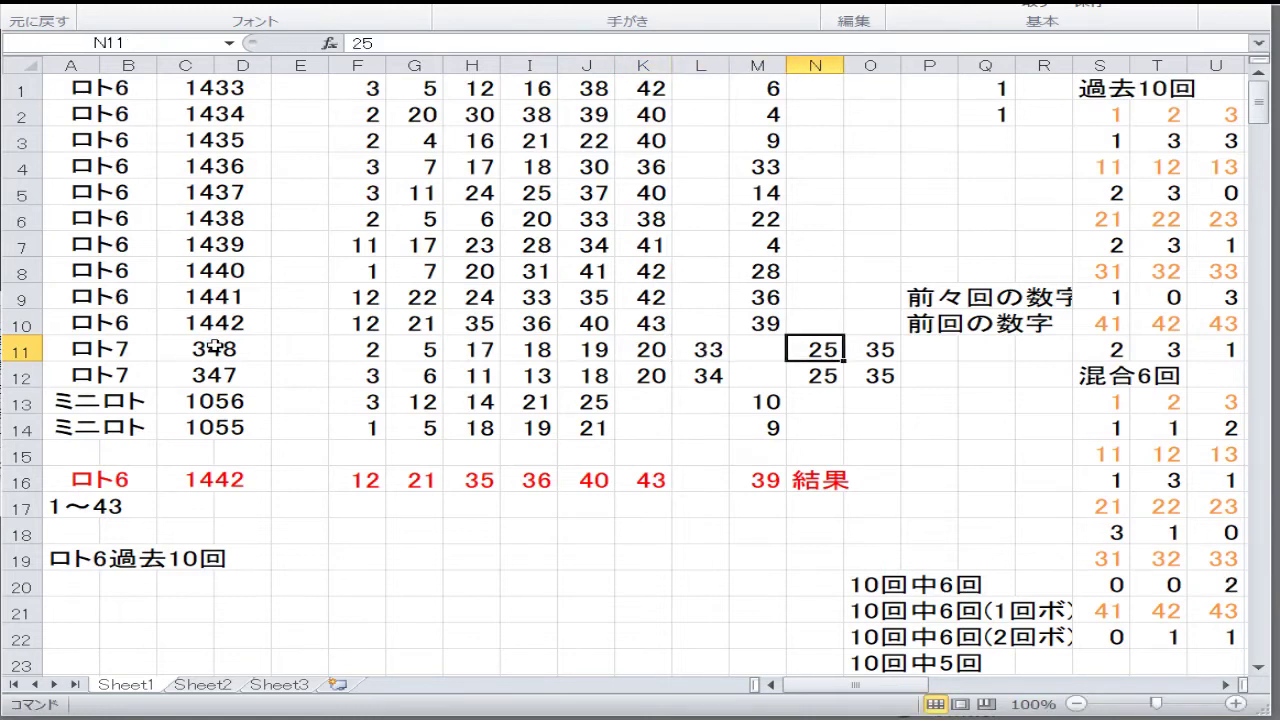
text(1)
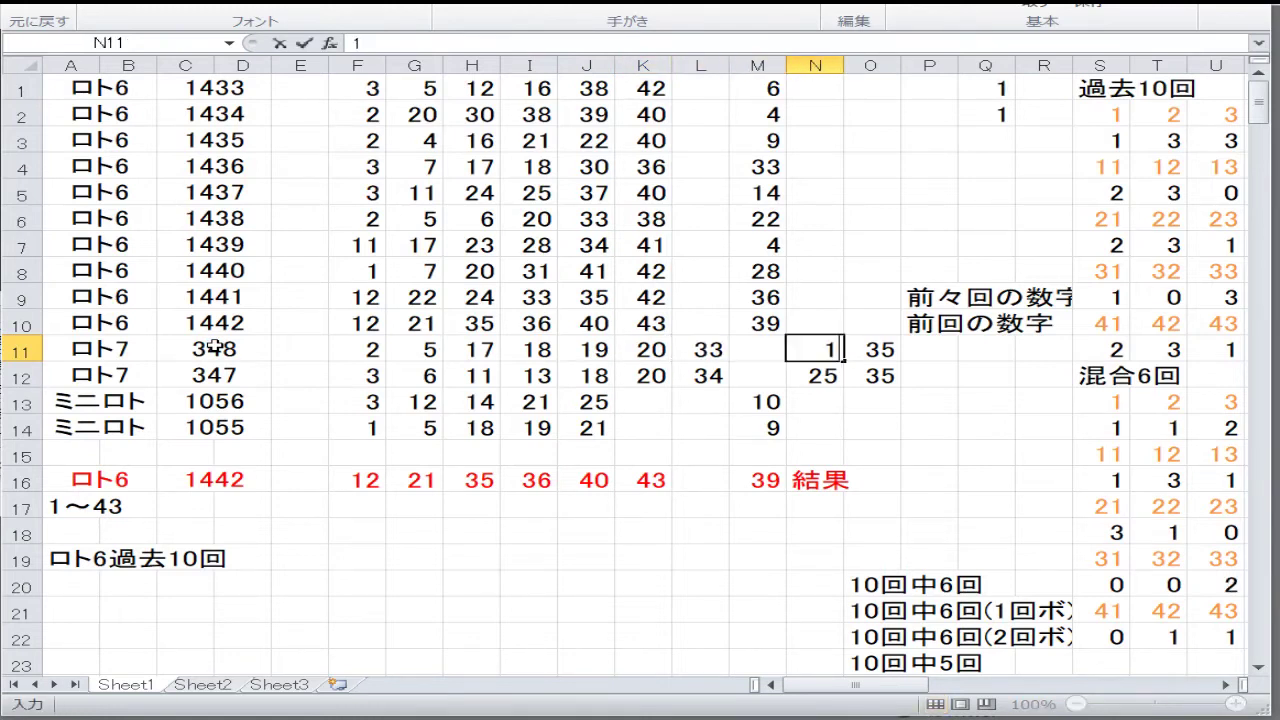
key(Right)
text(24)
key(Return)
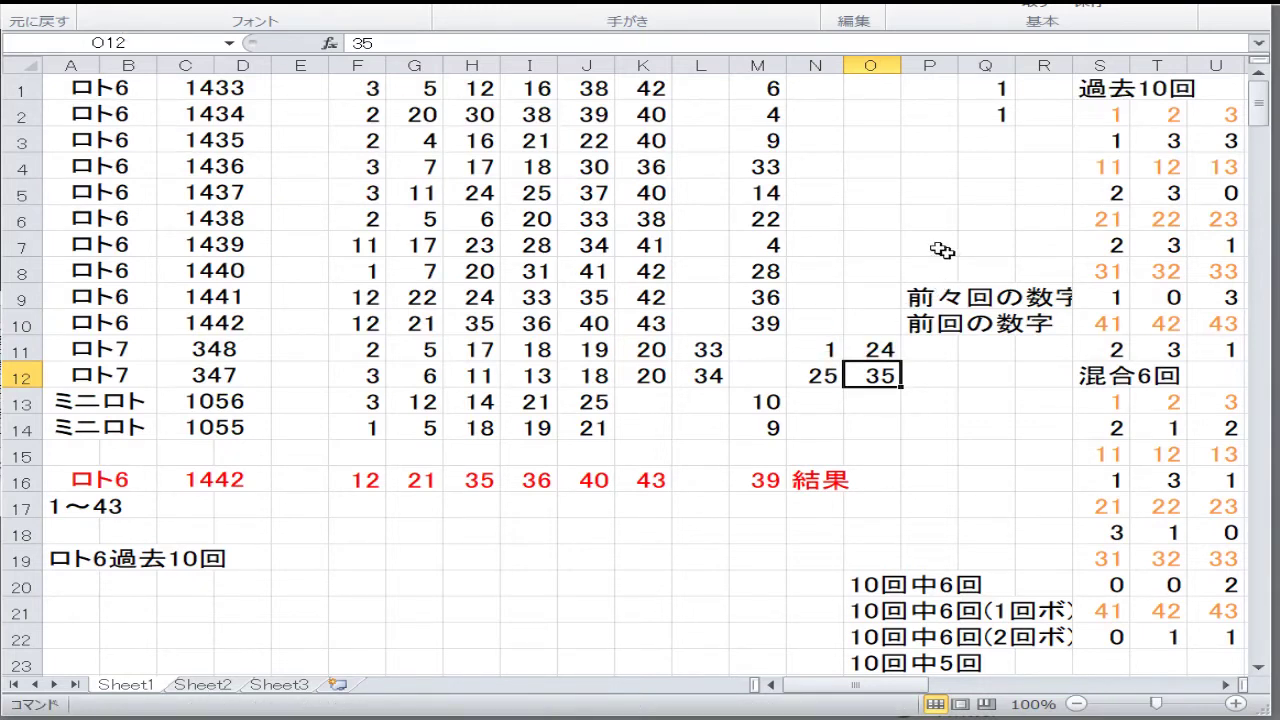
- Examine the COUNTIF formulas for numbers 1 and 2 in S3 and T3 of the 過去10回 table
key(Up)
key(Up)
key(Up)
key(Up)
key(Up)
key(Up)
key(Up)
key(Up)
key(Up)
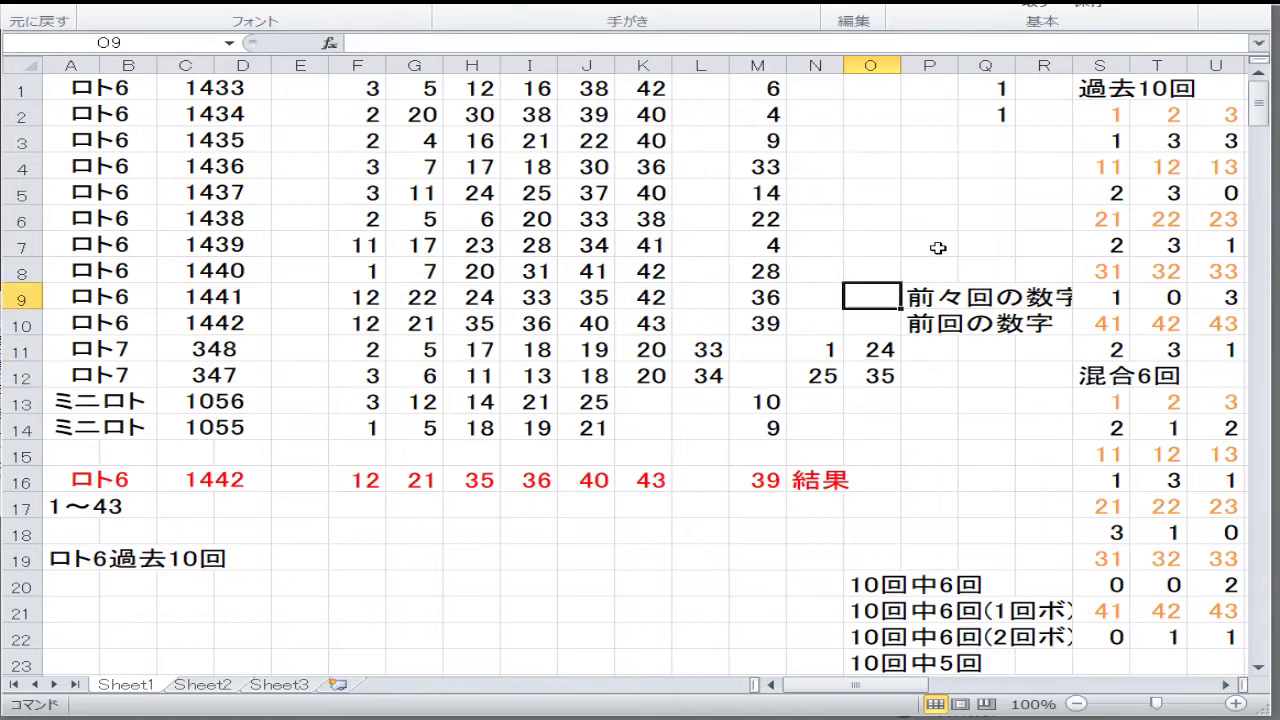
key(Right)
key(Right)
key(Right)
key(Right)
key(F2)
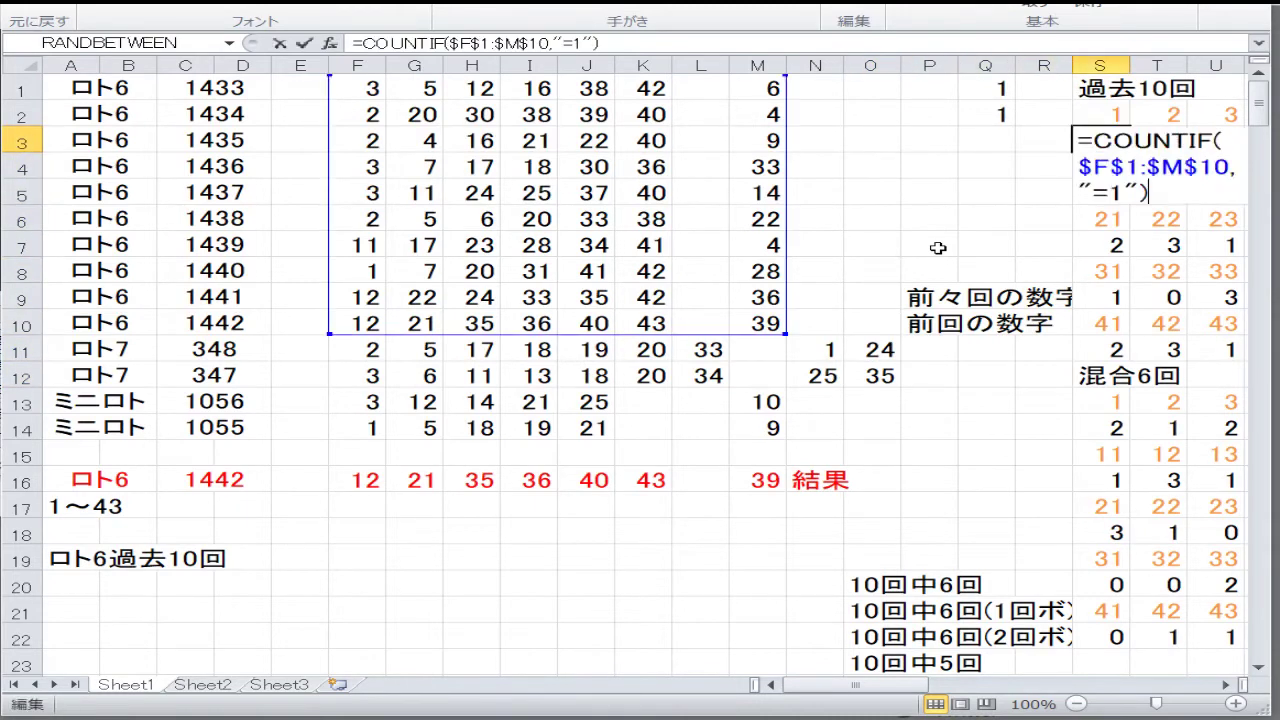
key(Return)
key(Up)
key(Right)
key(F2)
key(Return)
- Examine the COUNTIF formulas for numbers 1 to 3 in S14:U14 of the 混合6回 table
key(Down)
key(Down)
key(Down)
key(Down)
key(Down)
key(Down)
key(Down)
key(Down)
key(Down)
key(Down)
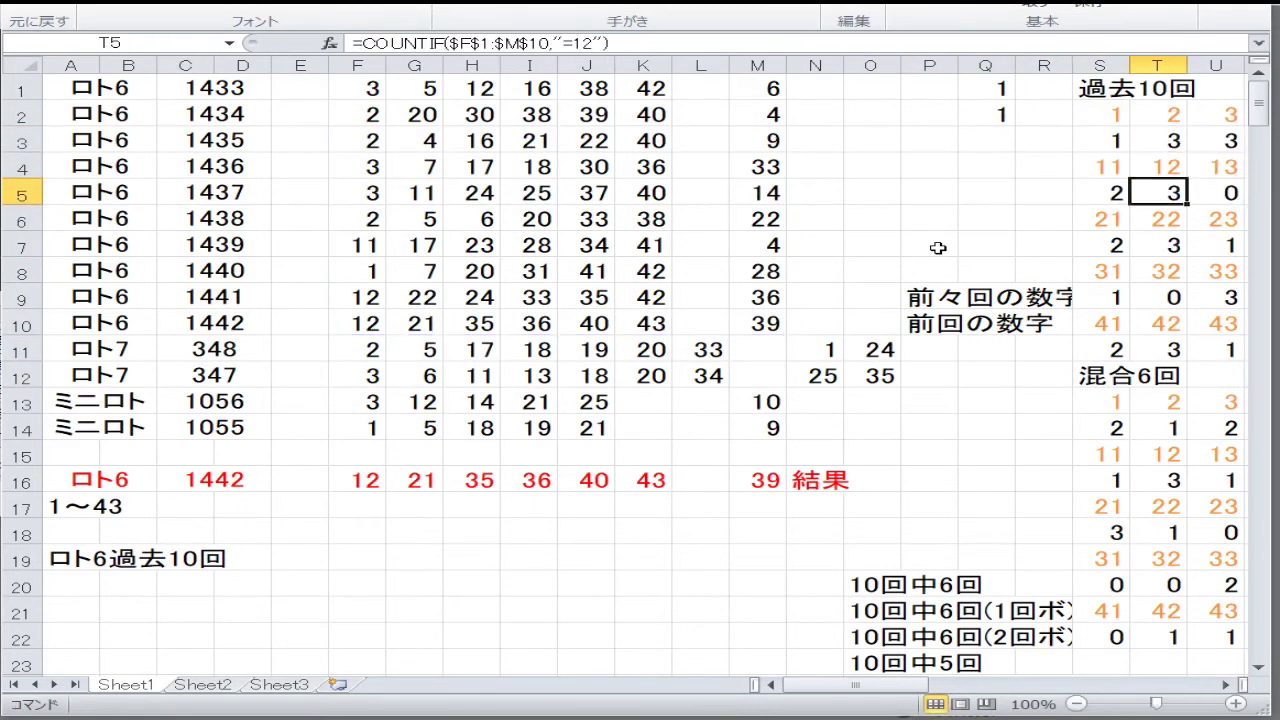
key(Left)
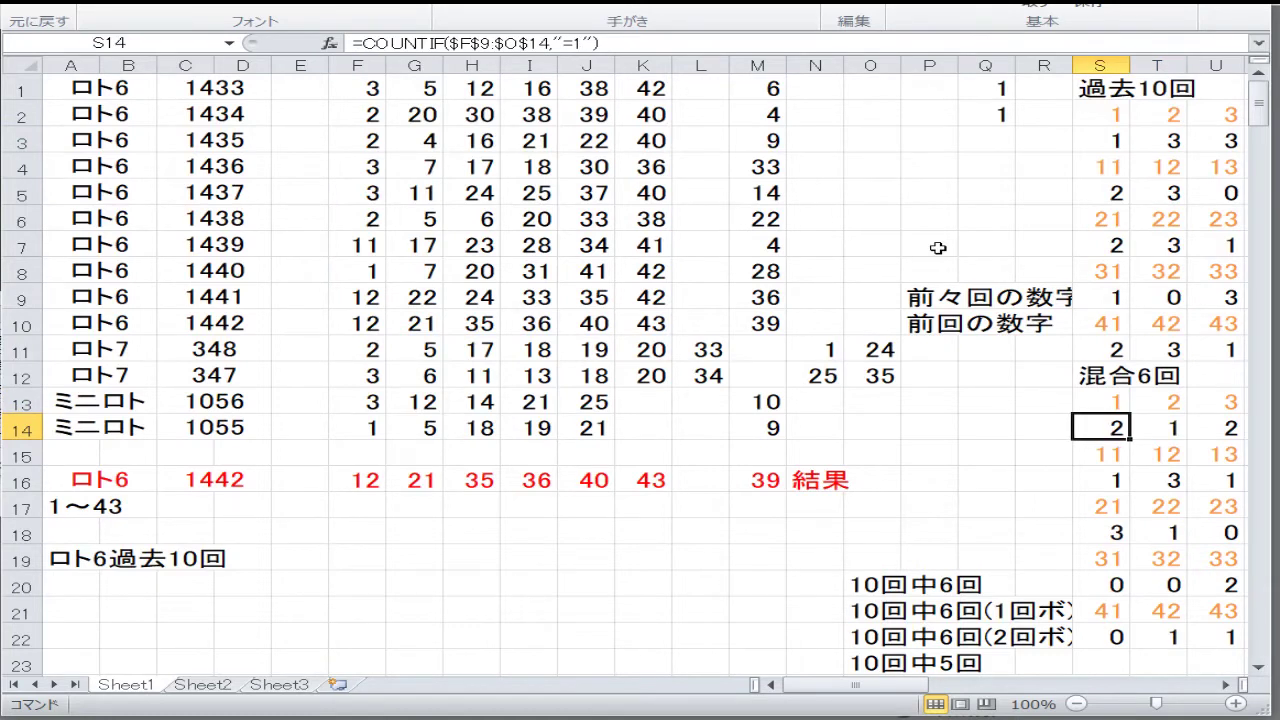
key(F2)
key(Return)
key(Up)
key(Up)
key(Right)
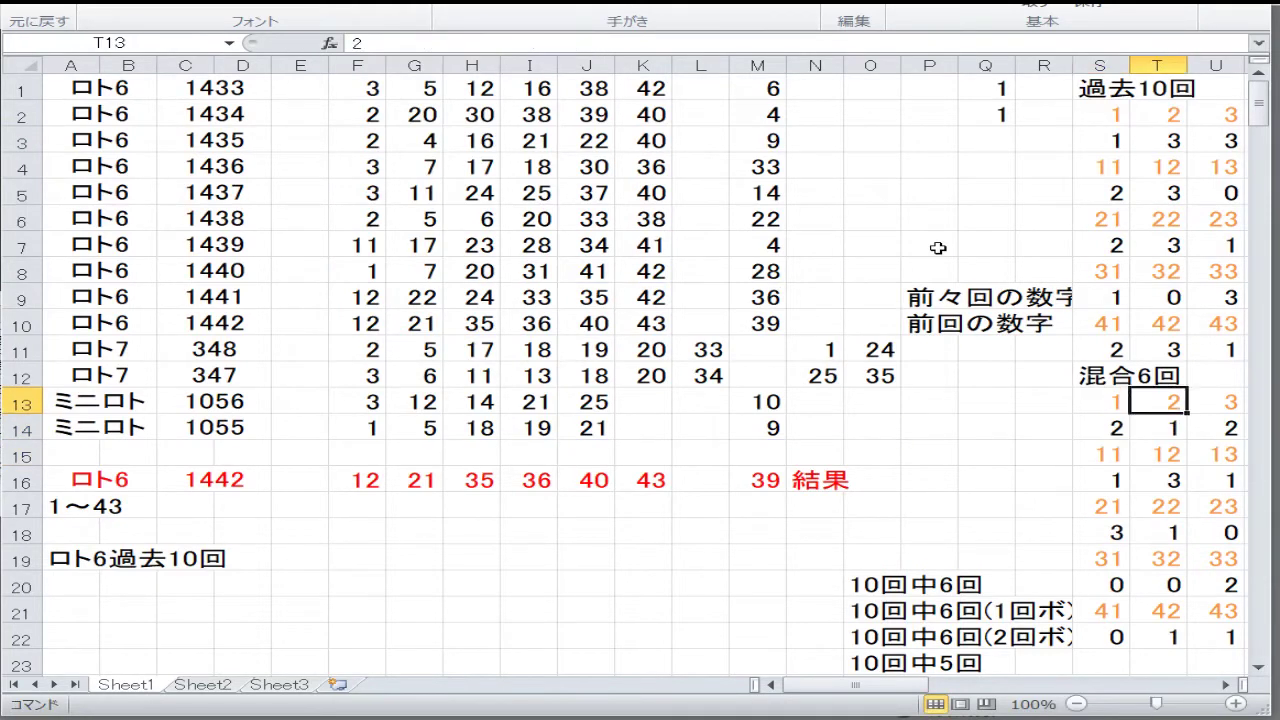
key(Down)
key(F2)
key(Return)
key(Up)
key(Right)
key(F2)
key(Return)
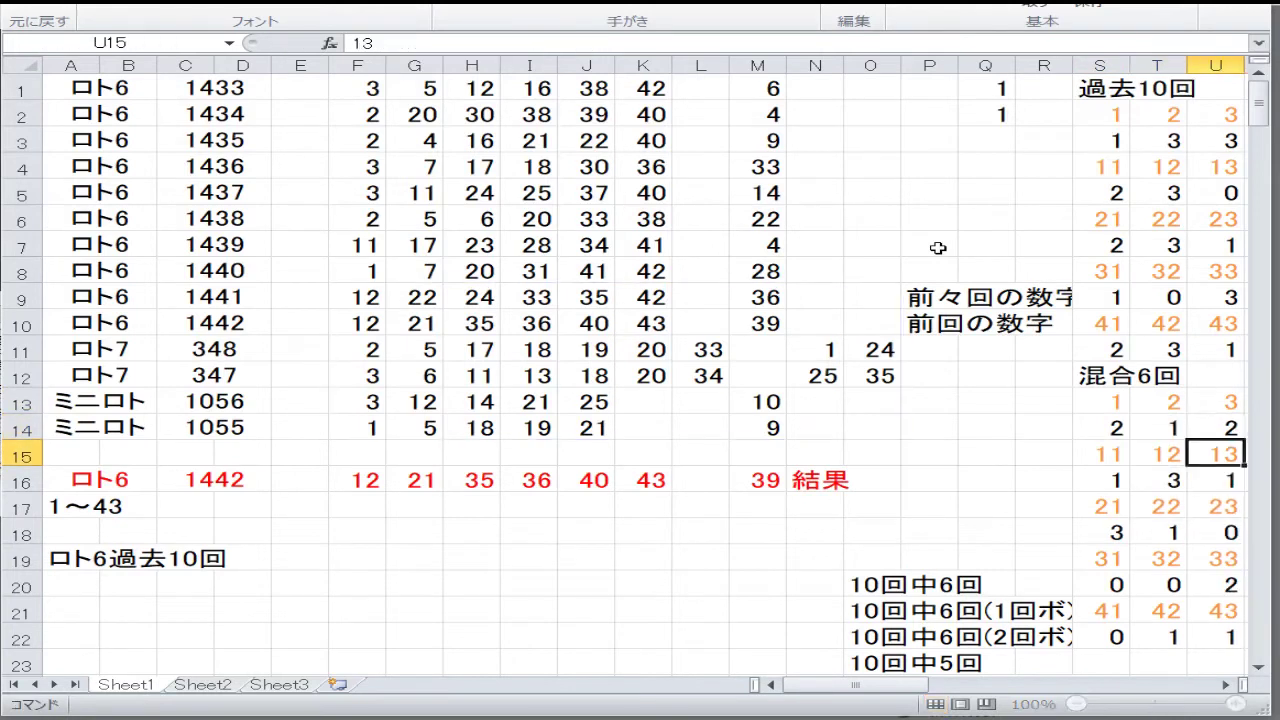
- Look over the 過去10回ボーナス数字 and 混合6回ボーナス数字 count tables in columns AD to AM
key(Up)
key(Right)
key(Right)
key(Right)
key(Right)
key(Right)
key(Right)
key(Right)
key(Right)
key(Right)
key(Right)
key(Right)
key(Right)
key(Right)
key(Right)
key(Right)
key(Right)
key(Right)
key(Right)
key(Right)
key(Right)
key(Right)
key(Left)
key(Left)
key(Left)
key(Left)
key(Left)
key(Left)
key(Left)
key(Left)
key(Left)
key(Left)
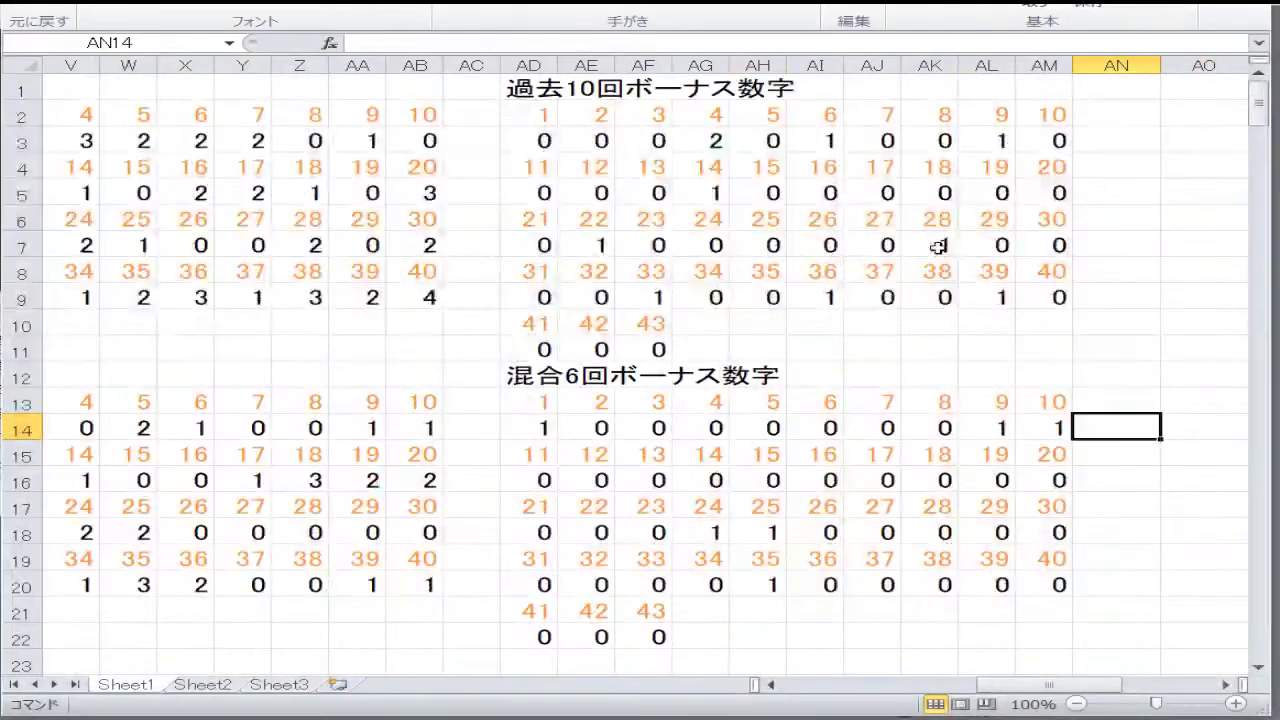
key(Left)
key(Left)
key(Left)
key(Left)
key(Left)
key(Left)
key(Left)
key(Left)
key(Left)
key(Left)
key(Left)
key(Left)
key(Left)
key(Left)
key(Left)
key(Left)
key(Left)
key(Left)
key(Left)
key(Left)
- Go down to the 出てない数字 list in row 75 and review its numbers
key(Down)
key(Down)
key(Down)
key(Down)
key(Down)
key(Down)
key(Down)
key(Down)
key(Down)
key(Down)
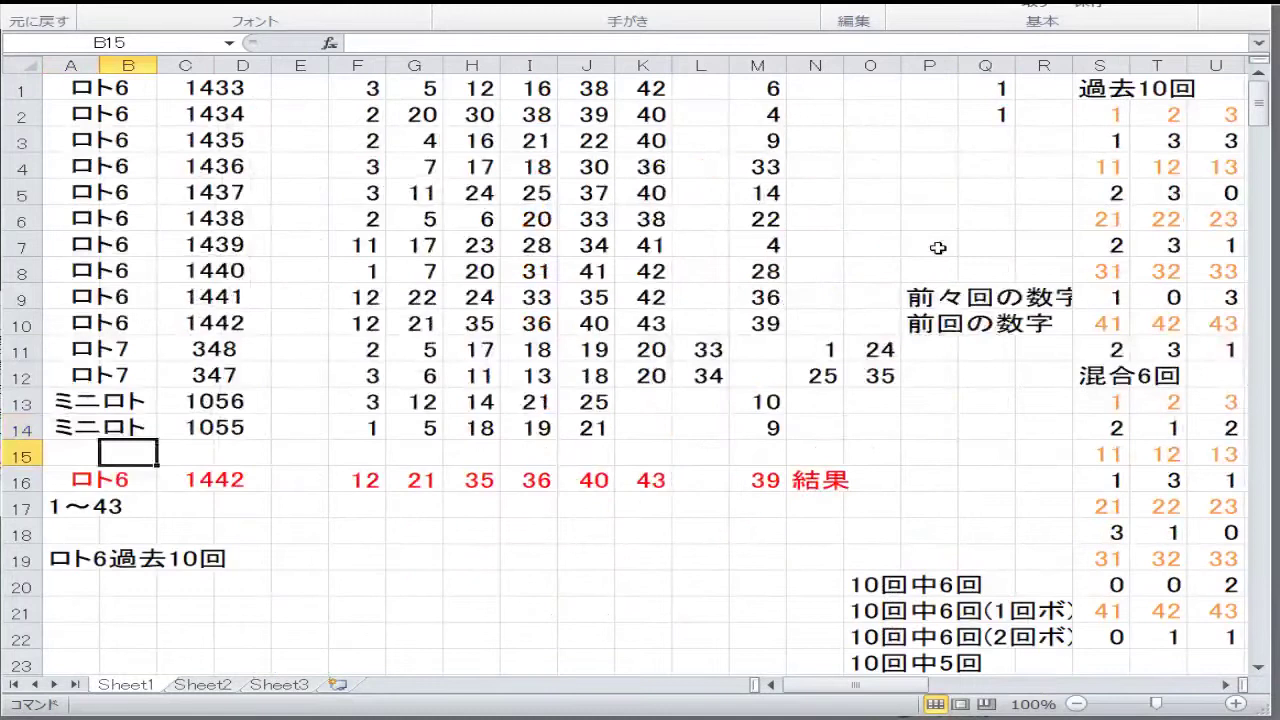
key(Right)
key(Down)
key(Down)
key(Down)
key(Down)
key(Down)
key(Down)
key(Down)
key(Down)
key(Down)
key(Down)
key(Down)
key(Down)
key(Down)
key(Down)
key(Down)
key(Down)
key(Down)
key(Down)
key(Down)
key(Down)
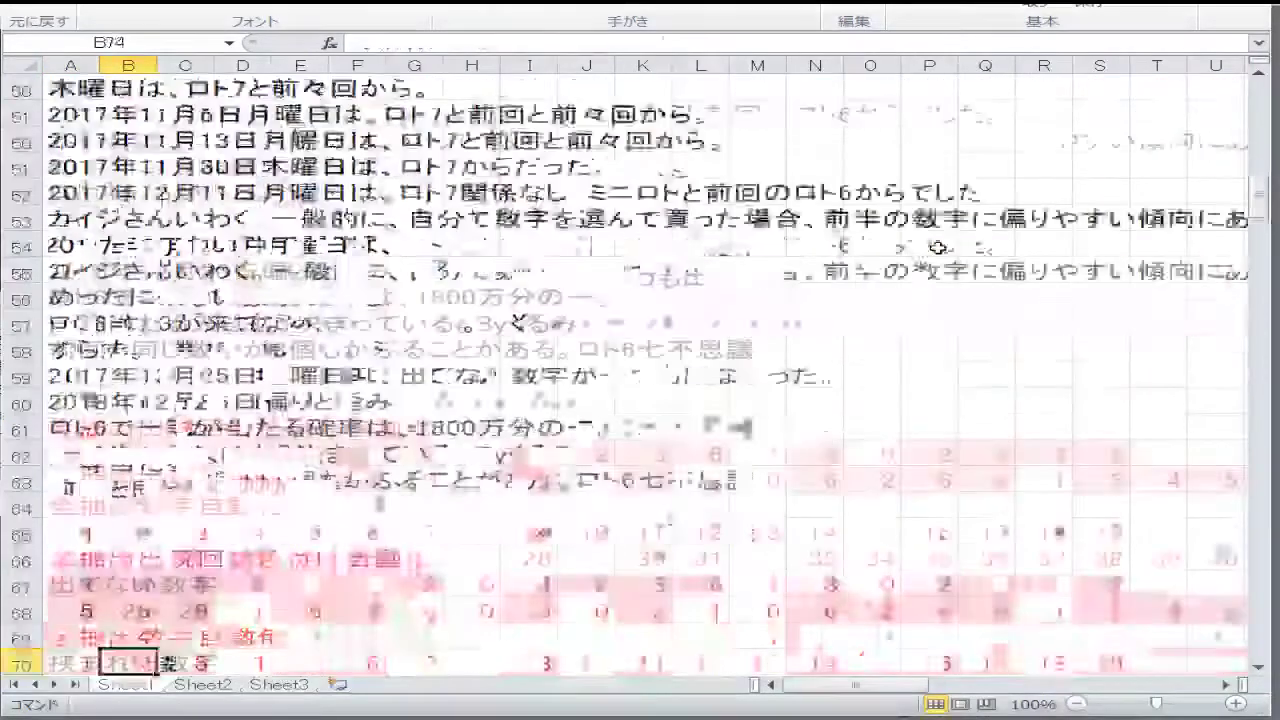
key(Up)
key(Up)
key(Up)
key(Up)
key(Up)
key(Up)
key(Up)
key(Up)
key(Up)
key(Up)
key(Up)
key(Down)
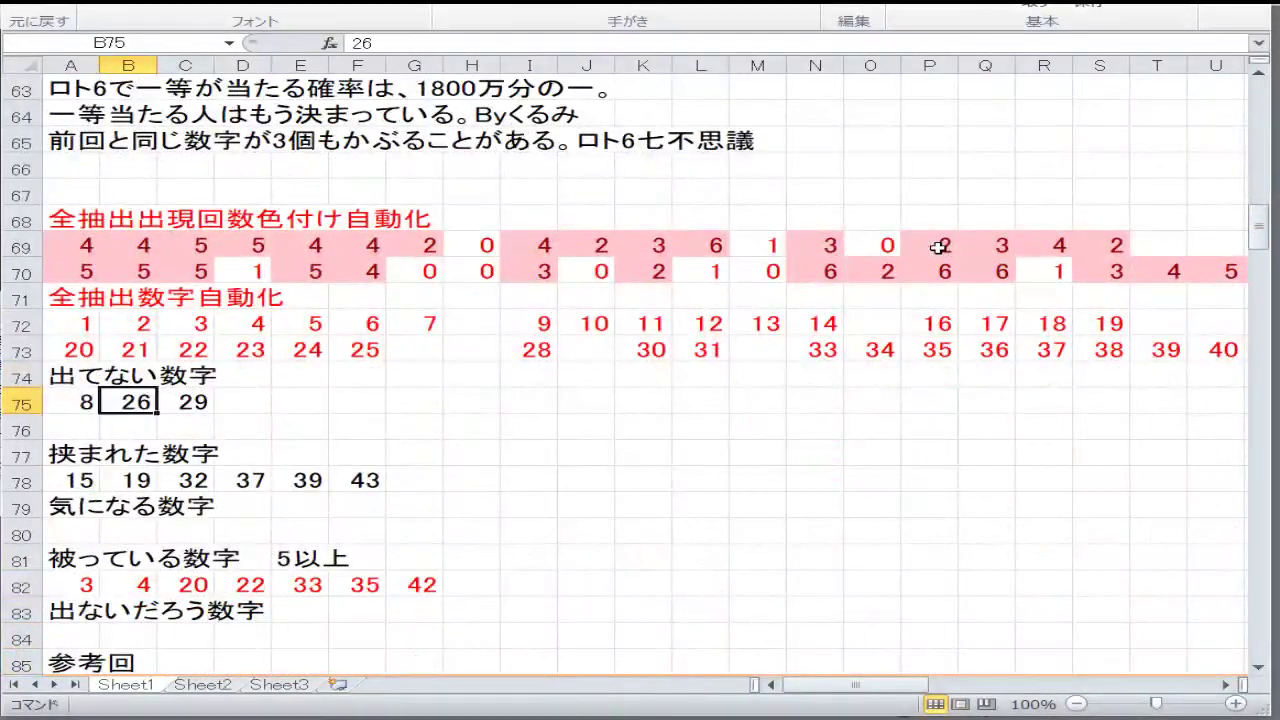
key(Left)
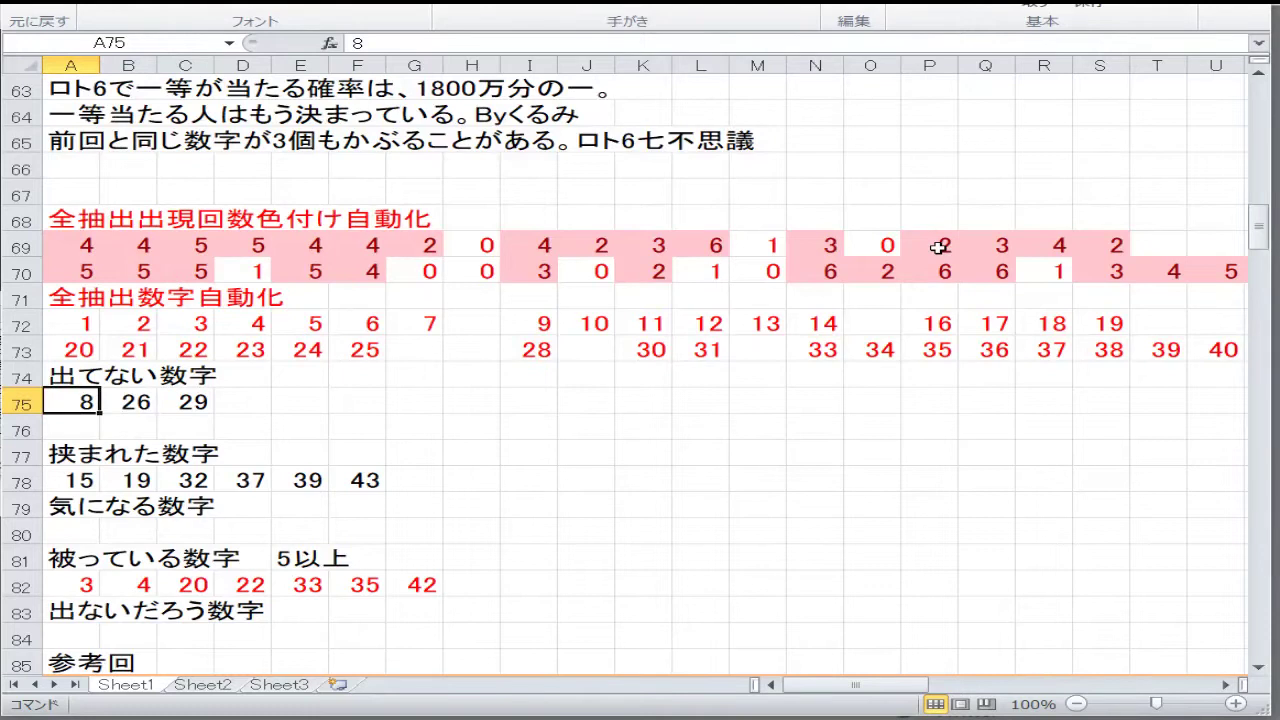
- Examine the count formulas in row 69 under 全抽出出現回数色付け自動化
key(Up)
key(Up)
key(Up)
key(Up)
key(Up)
key(Up)
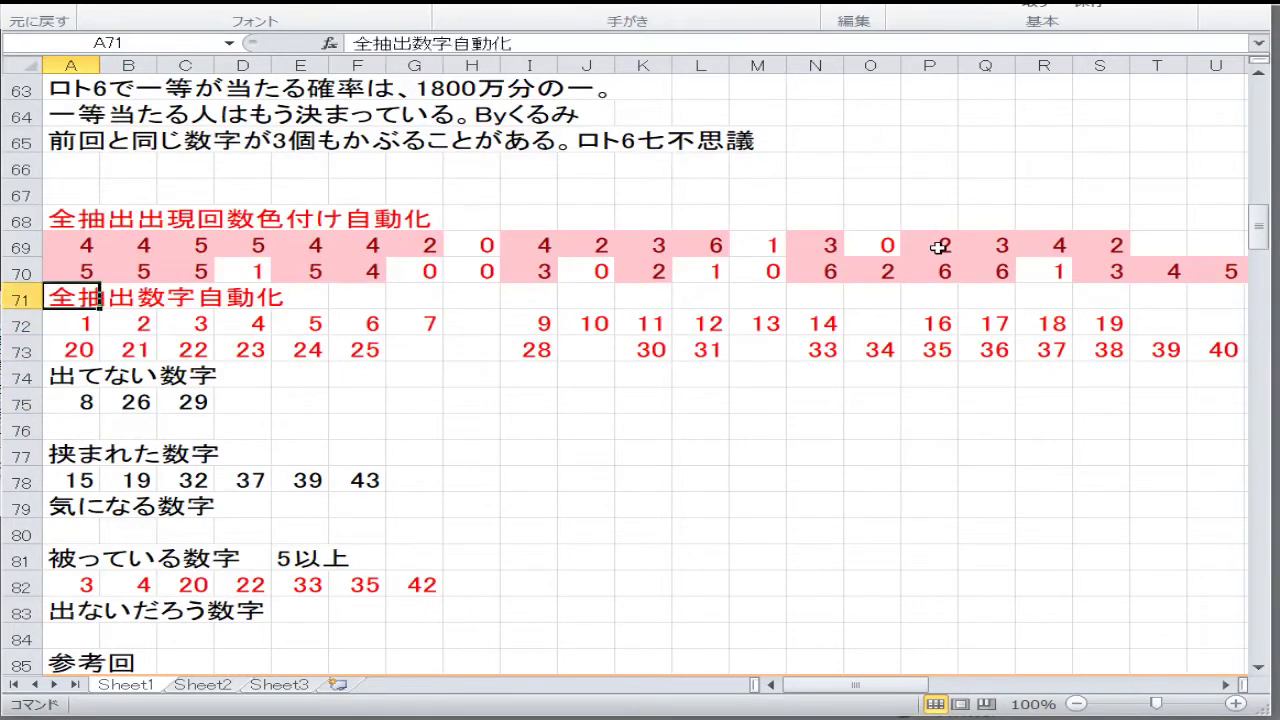
key(Right)
key(Right)
key(Right)
key(Right)
key(Right)
key(Right)
key(Right)
key(Right)
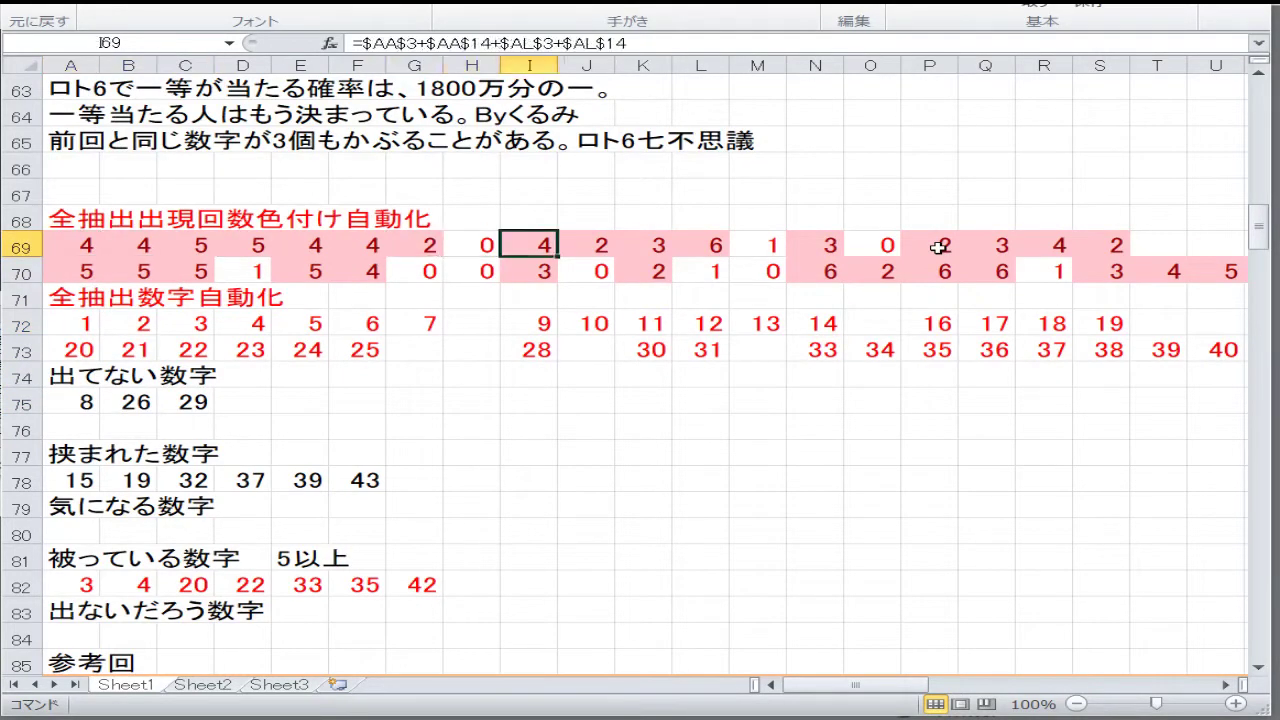
- Check the IF formula for number 1 in A72 under 全抽出数字自動化
key(Left)
key(Home)
key(Down)
key(Down)
key(Down)
key(Down)
key(Down)
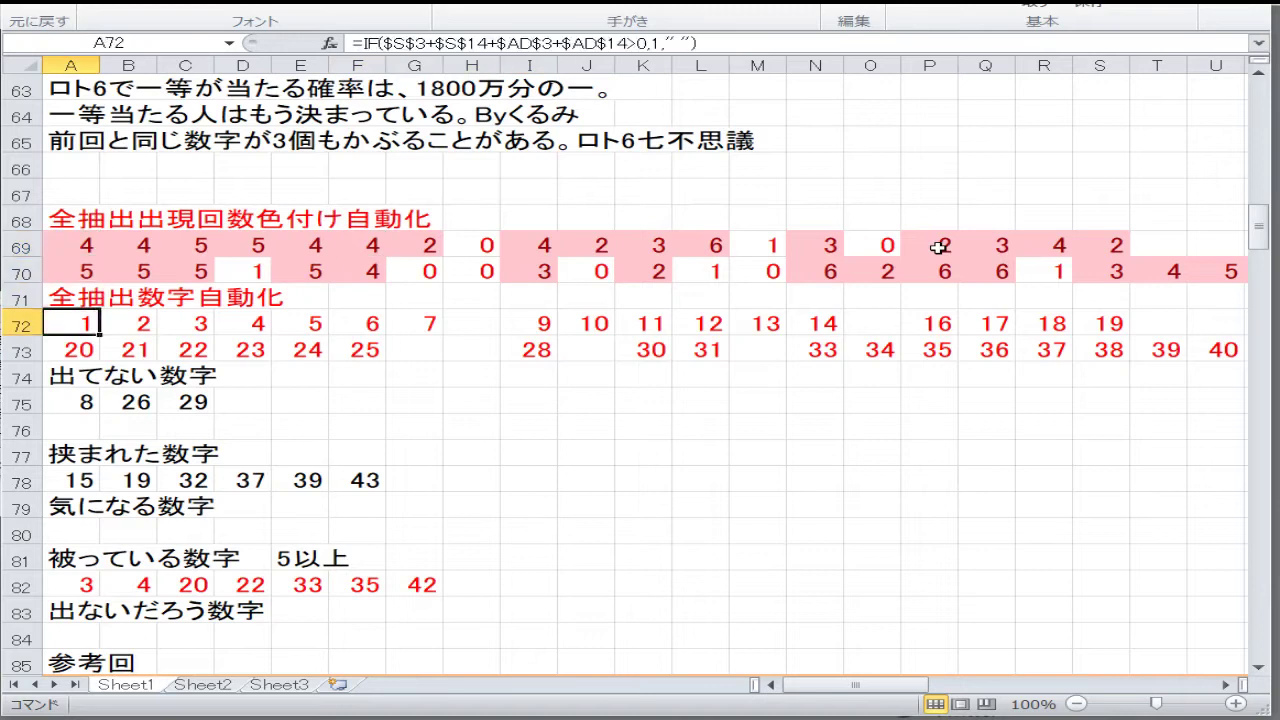
- Update the 出てない数字 list in row 75 by entering 15, 26, 27, 29 and 32 in cells B75 to F75
key(Down)
key(Right)
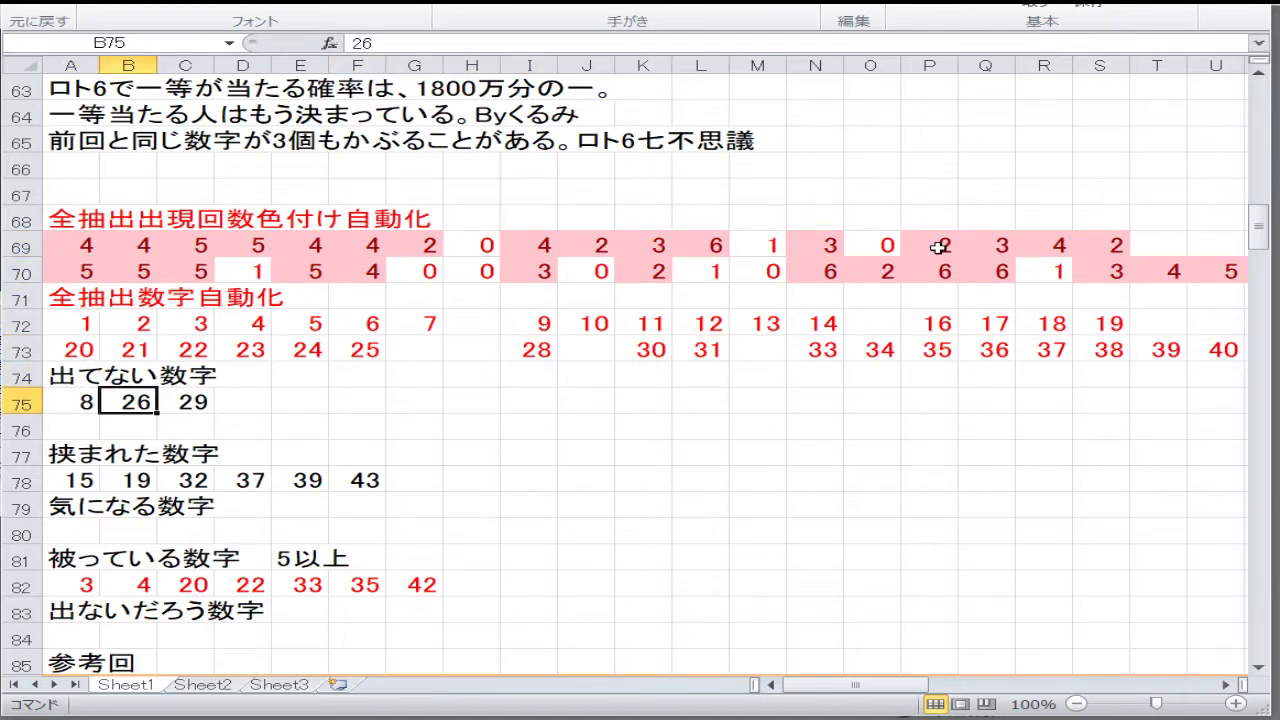
text(15)
key(Right)
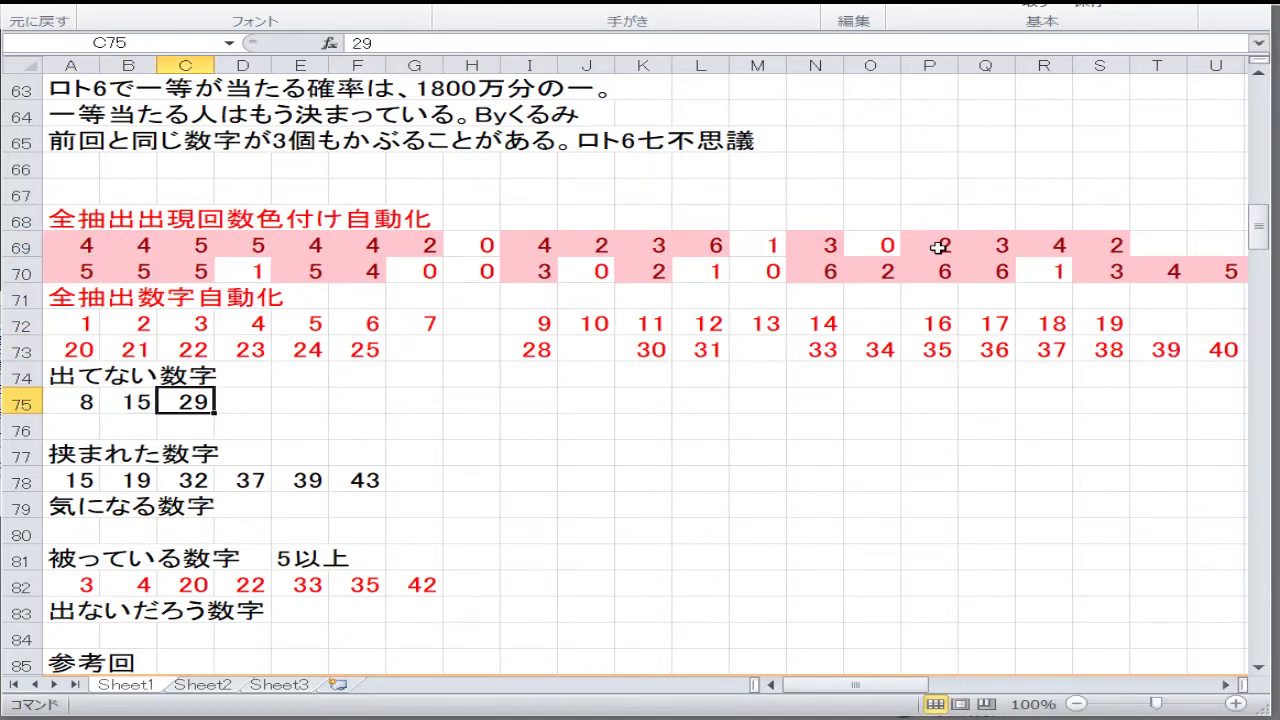
text(26)
key(Right)
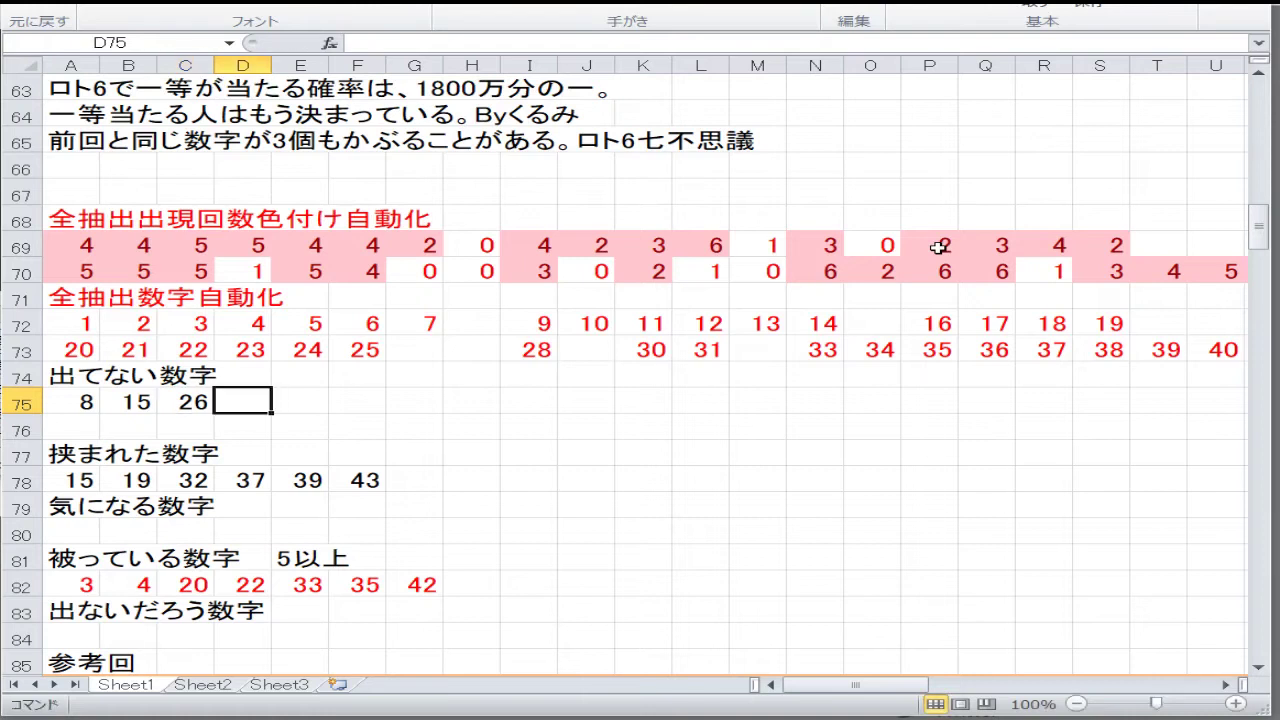
text(2)
key(Right)
text(2)
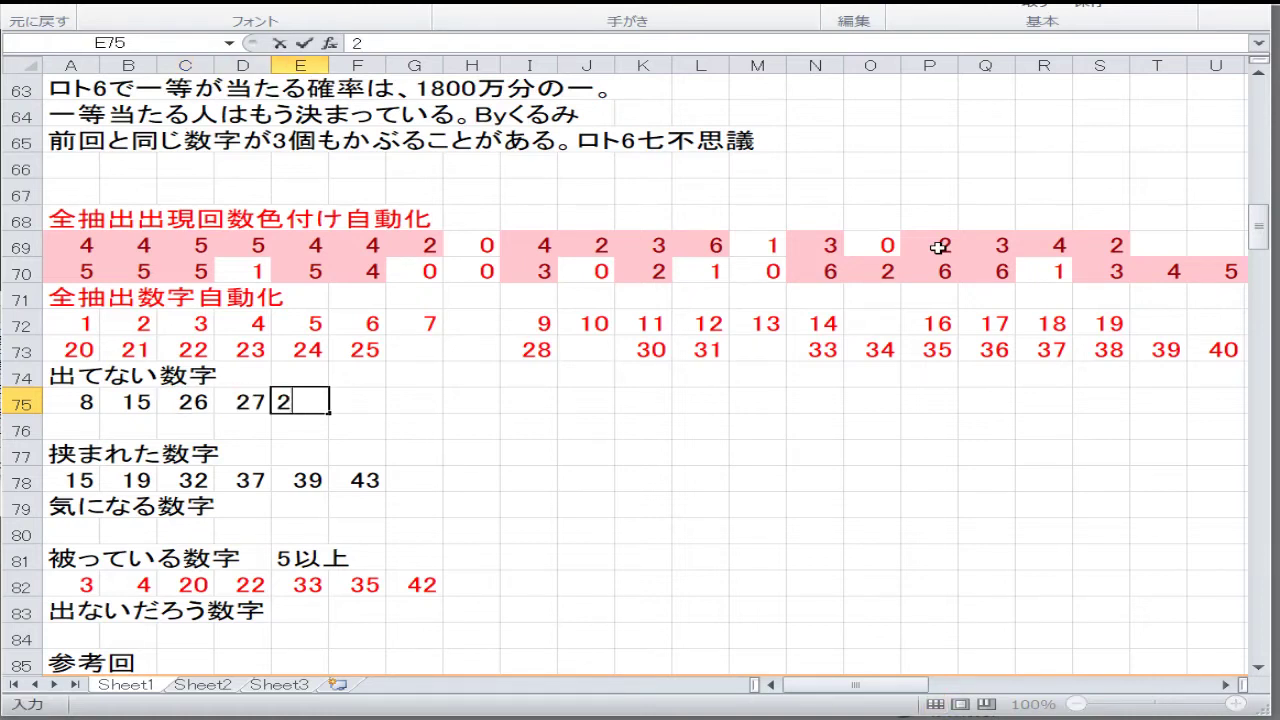
text(9)
key(Right)
text(32)
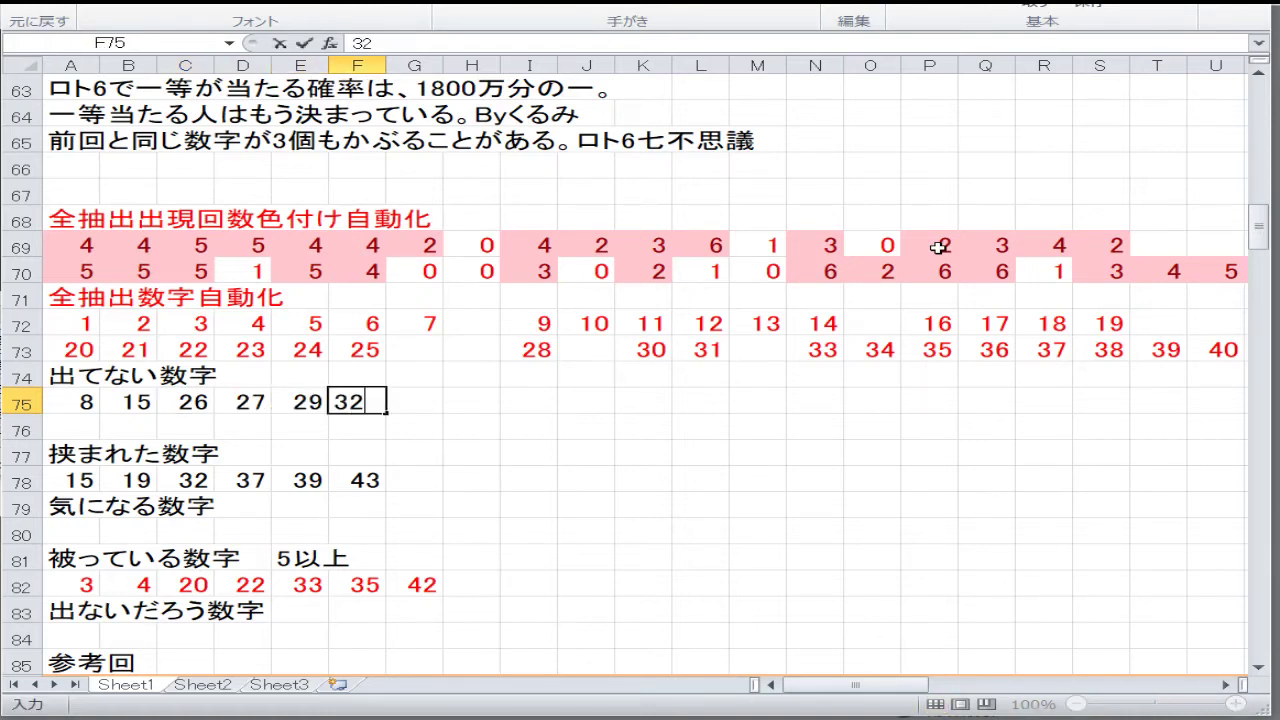
key(Right)
- Check the extracted numbers in rows 72 and 73 through column X, and view the 挟まれた数字 list in row 78
key(Right)
key(Right)
key(Right)
key(Right)
key(Right)
key(Right)
key(Right)
key(Right)
key(Right)
key(Right)
key(Right)
key(Right)
key(Right)
key(Right)
key(Right)
key(Right)
key(Right)
key(Right)
key(Right)
key(Right)
key(Left)
key(Left)
key(Left)
key(Left)
key(Left)
key(Left)
key(Left)
key(Left)
key(Left)
key(Left)
key(Left)
key(Left)
key(Left)
key(Left)
key(Left)
key(Left)
key(Left)
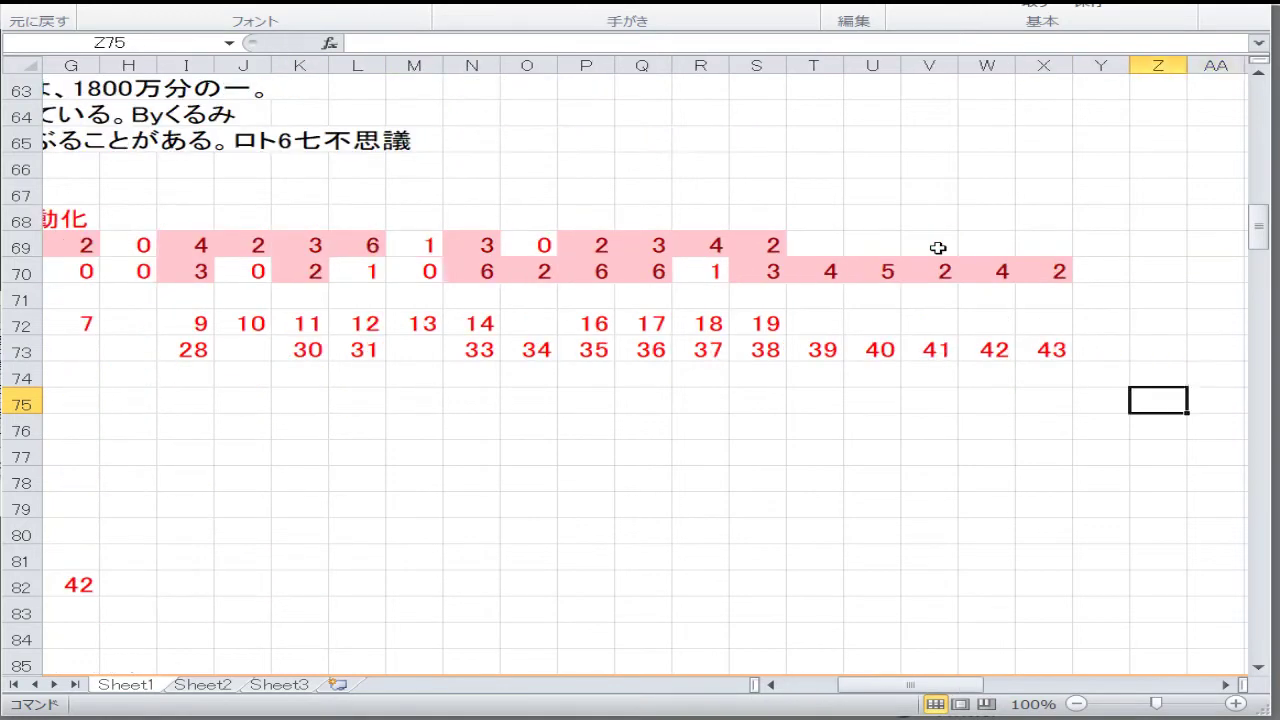
key(Left)
key(Left)
key(Left)
key(Left)
key(Left)
key(Left)
key(Left)
key(Left)
key(Left)
key(Down)
key(Down)
key(Down)
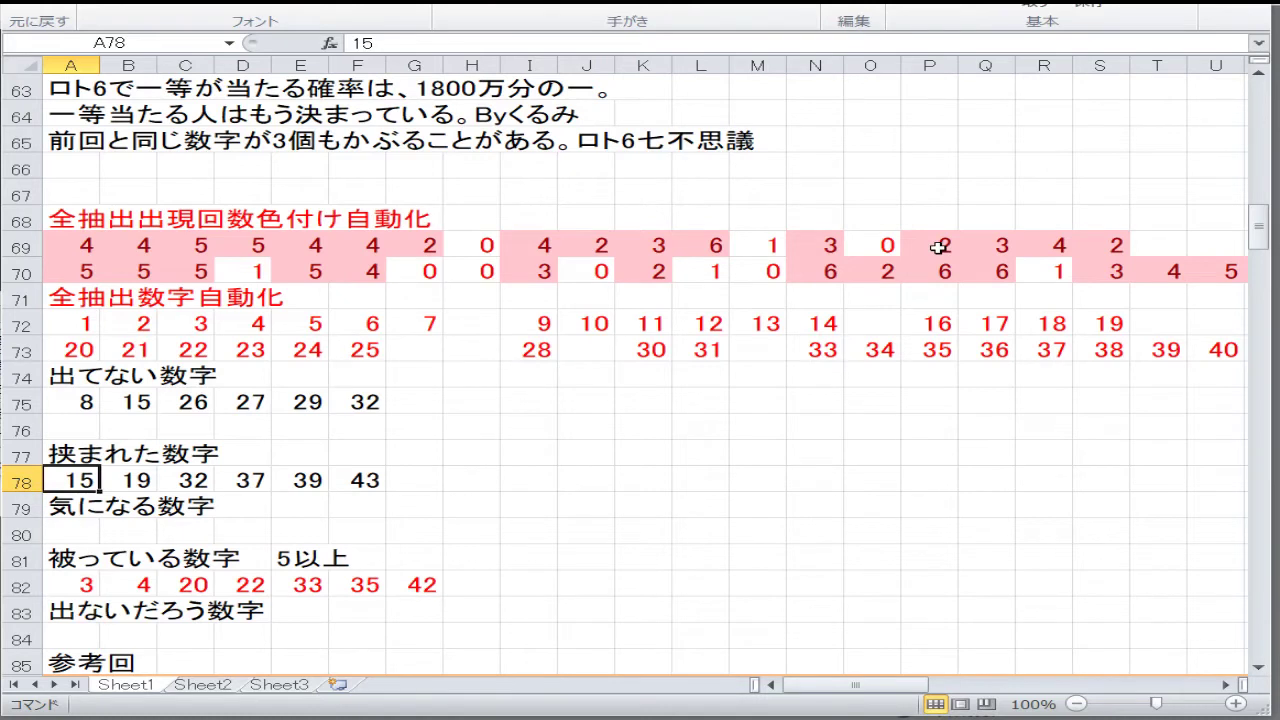
- Examine the appearance counts in rows 69 and 70 under 全抽出出現回数色付け自動化
key(Up)
key(Up)
key(Up)
key(Up)
key(Up)
key(Up)
key(Up)
key(Up)
key(Up)
key(Up)
key(Up)
key(Up)
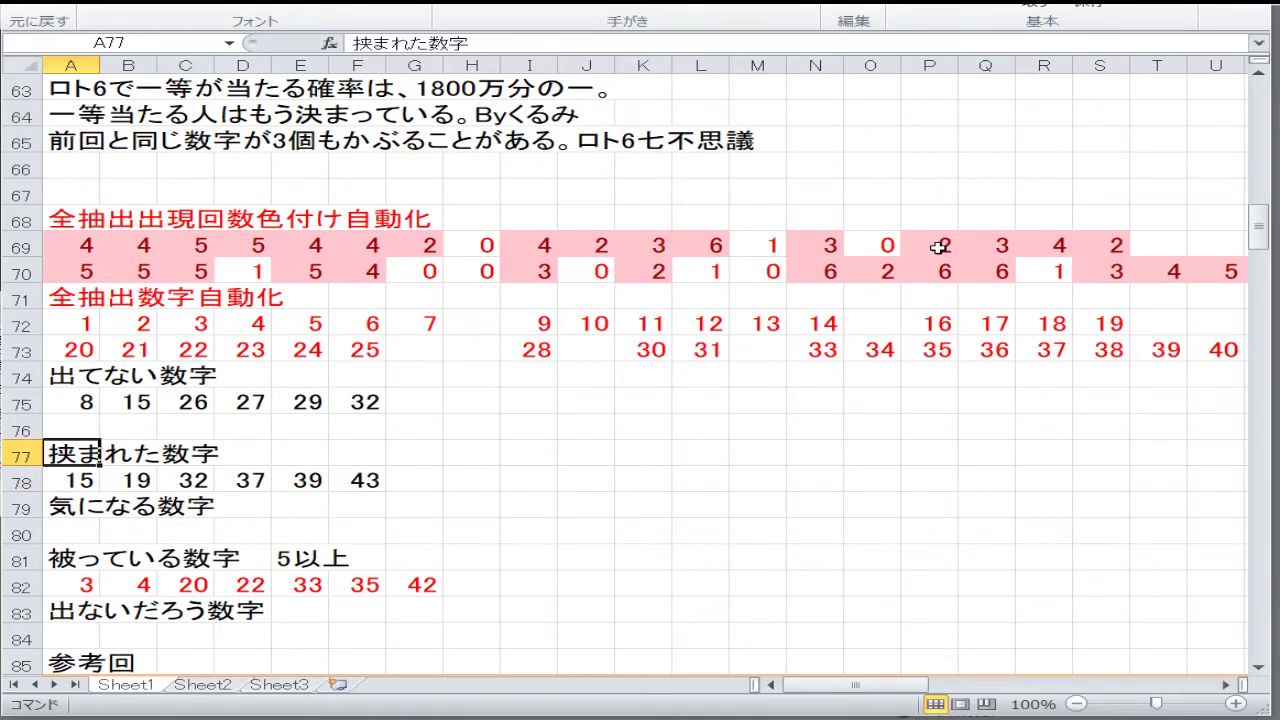
key(Right)
key(Right)
key(Right)
key(Right)
key(Right)
key(Right)
key(Right)
key(Right)
key(Right)
key(Right)
key(Right)
key(Down)
key(Down)
key(Down)
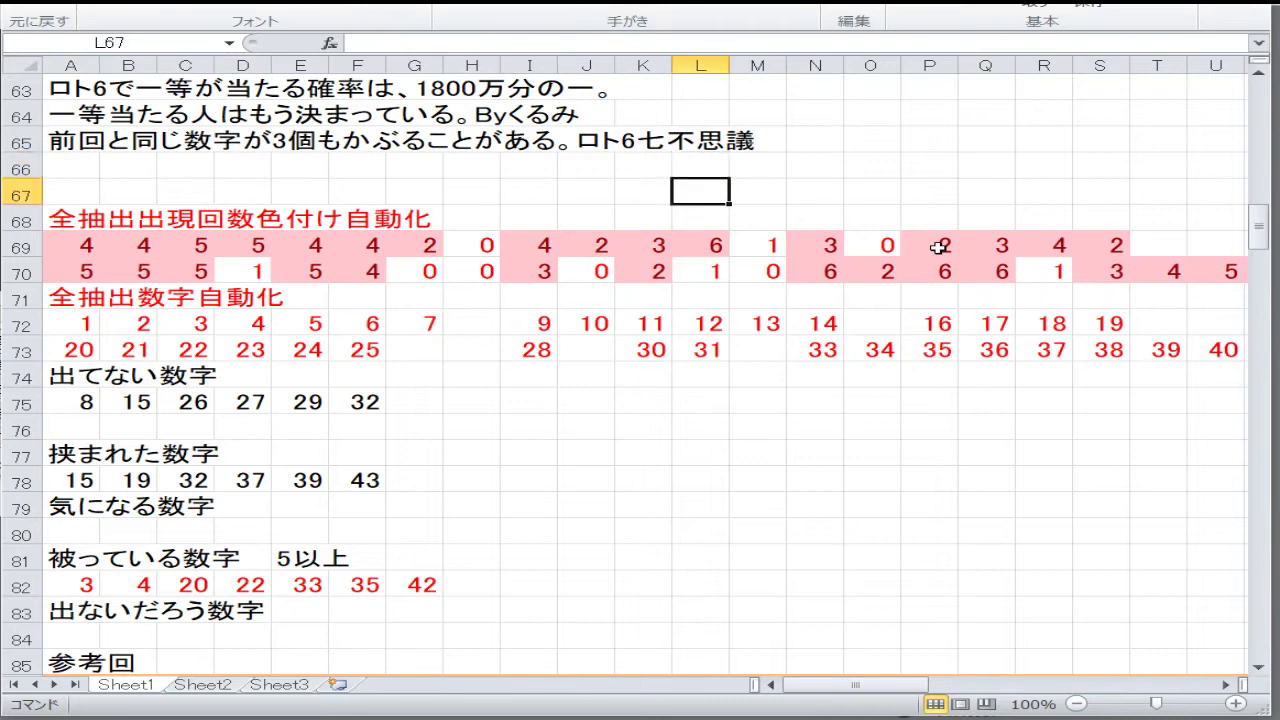
key(Right)
key(Left)
key(Left)
key(Left)
key(Left)
key(Left)
key(Left)
key(Left)
key(Left)
key(Left)
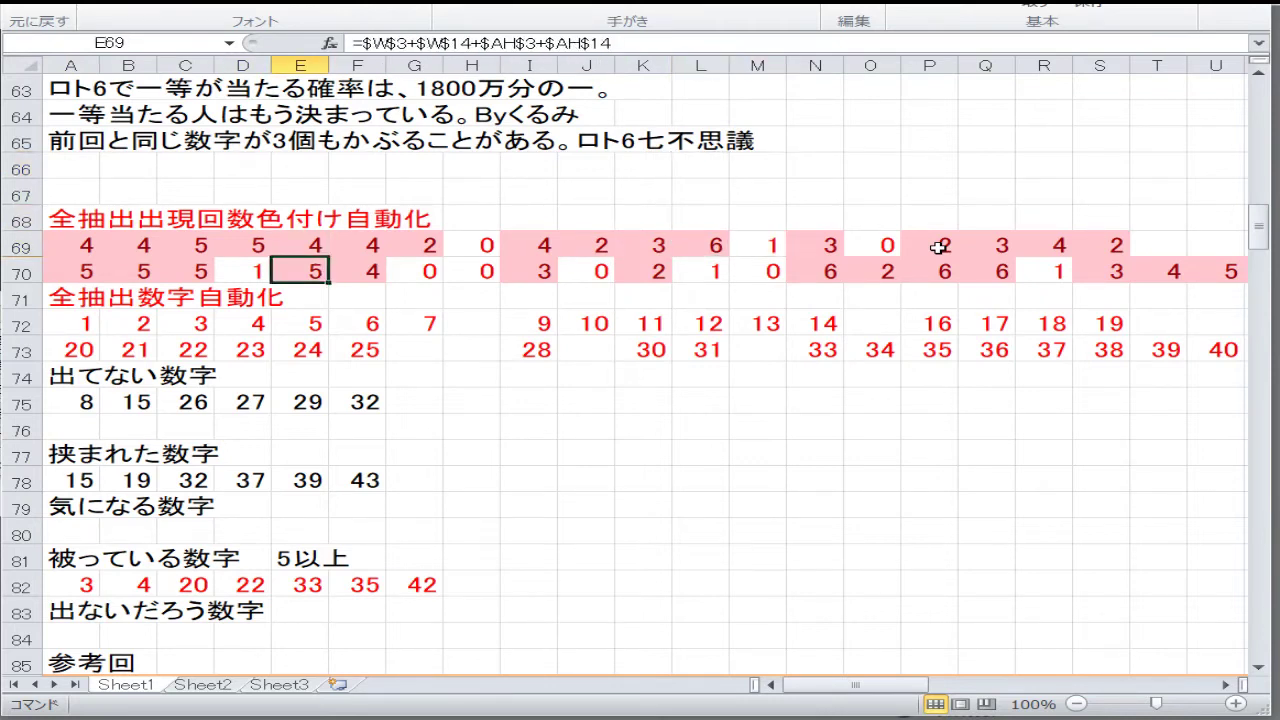
- Fill the 気になる数字 list in row 80 with 13, 23 and 37, starting at A80
key(Down)
key(Down)
key(Down)
key(Down)
key(Down)
key(Down)
key(Down)
key(Down)
key(Down)
key(Down)
key(Down)
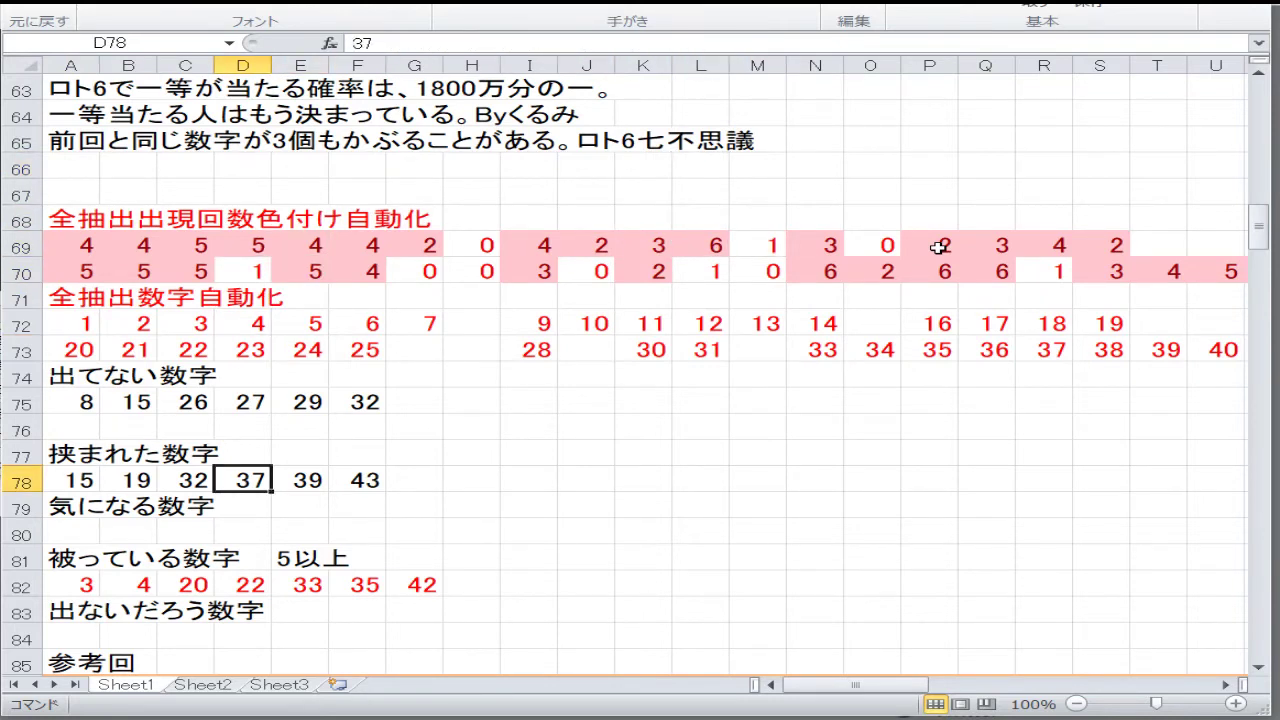
key(Left)
key(Left)
key(Left)
text(13)
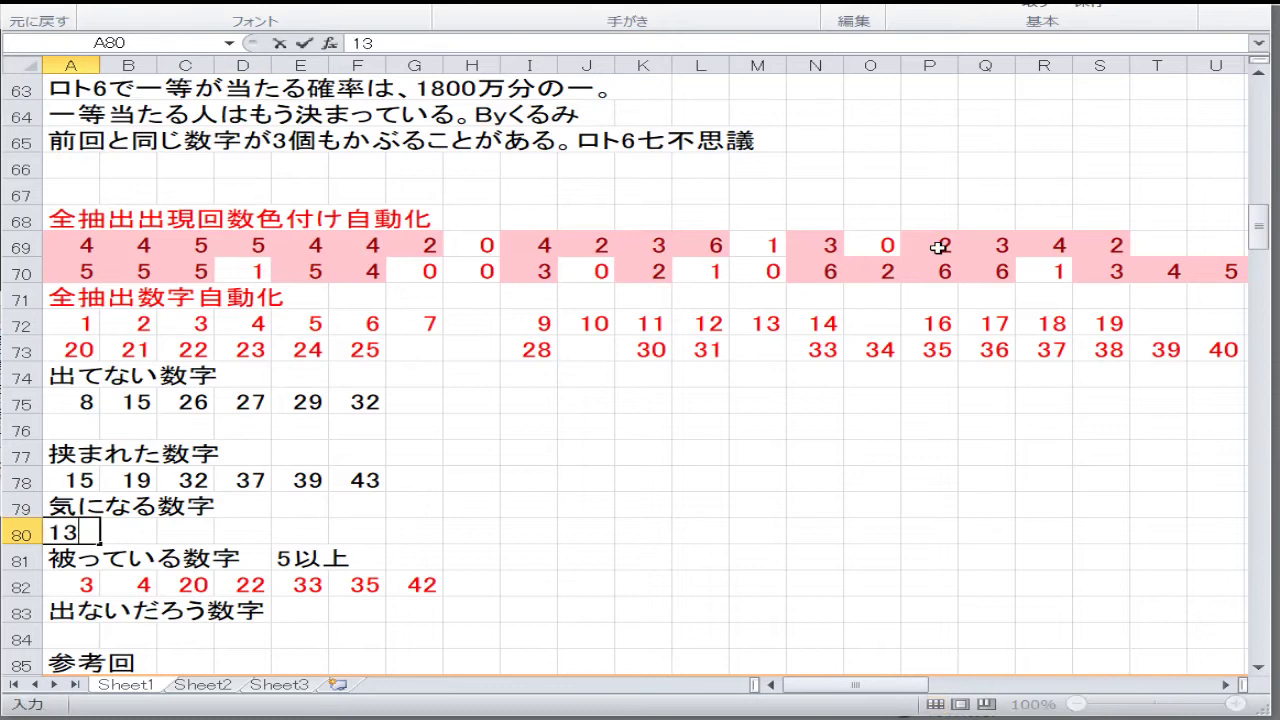
key(Right)
text(2)
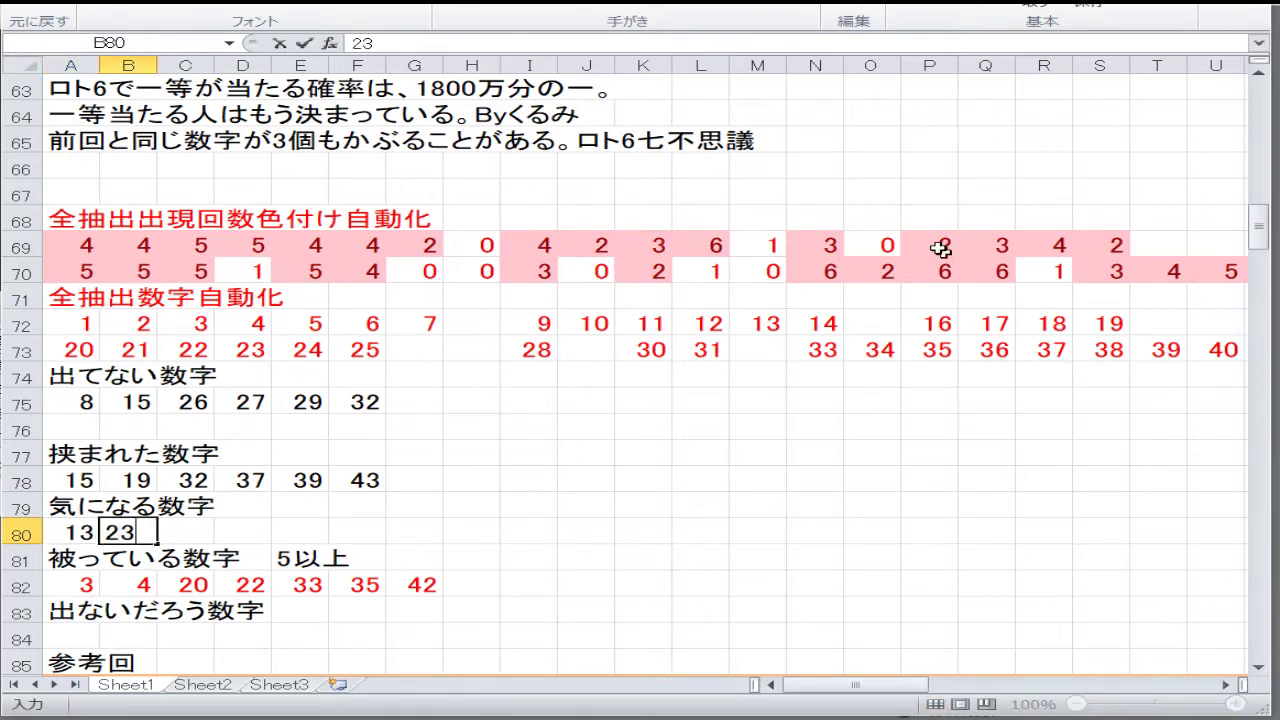
key(Right)
text(3)
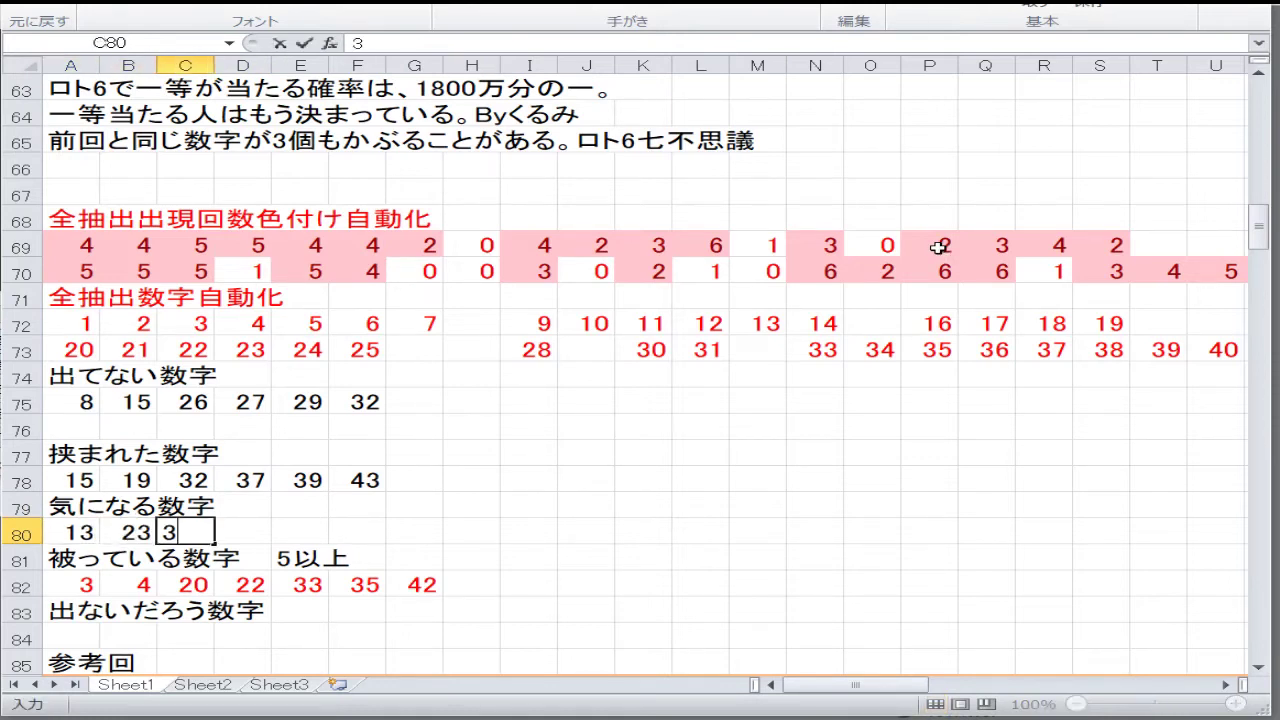
key(Right)
- Check the remaining appearance counts toward the far end of rows 69 and 70 for further 気になる数字 candidates
key(Right)
key(Right)
key(Right)
key(Right)
key(Right)
key(Right)
key(Right)
key(Right)
key(Right)
key(Right)
key(Right)
key(Right)
key(Right)
key(Right)
key(Right)
key(Right)
key(Right)
key(Right)
key(Right)
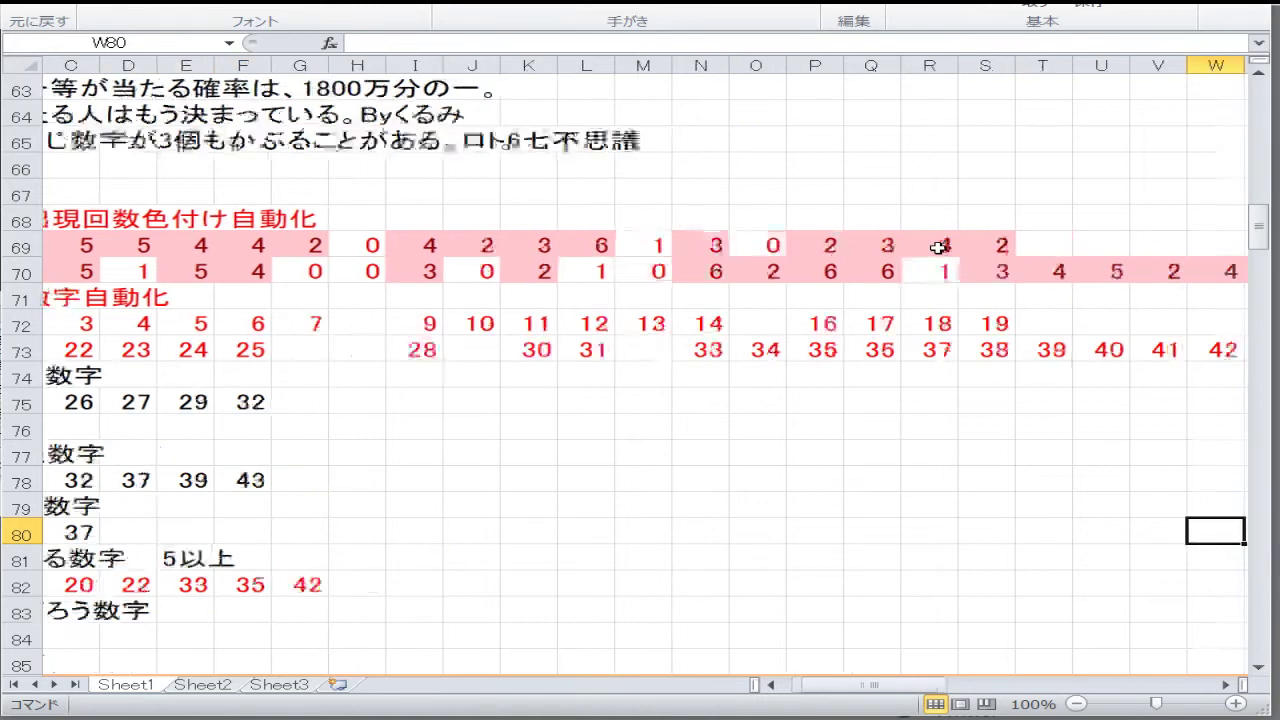
key(Left)
key(Left)
key(Left)
key(Left)
key(Left)
key(Left)
key(Left)
key(Left)
key(Left)
key(Left)
key(Left)
key(Left)
key(Left)
key(Left)
key(Left)
key(Left)
key(Left)
key(Left)
key(Left)
key(Left)
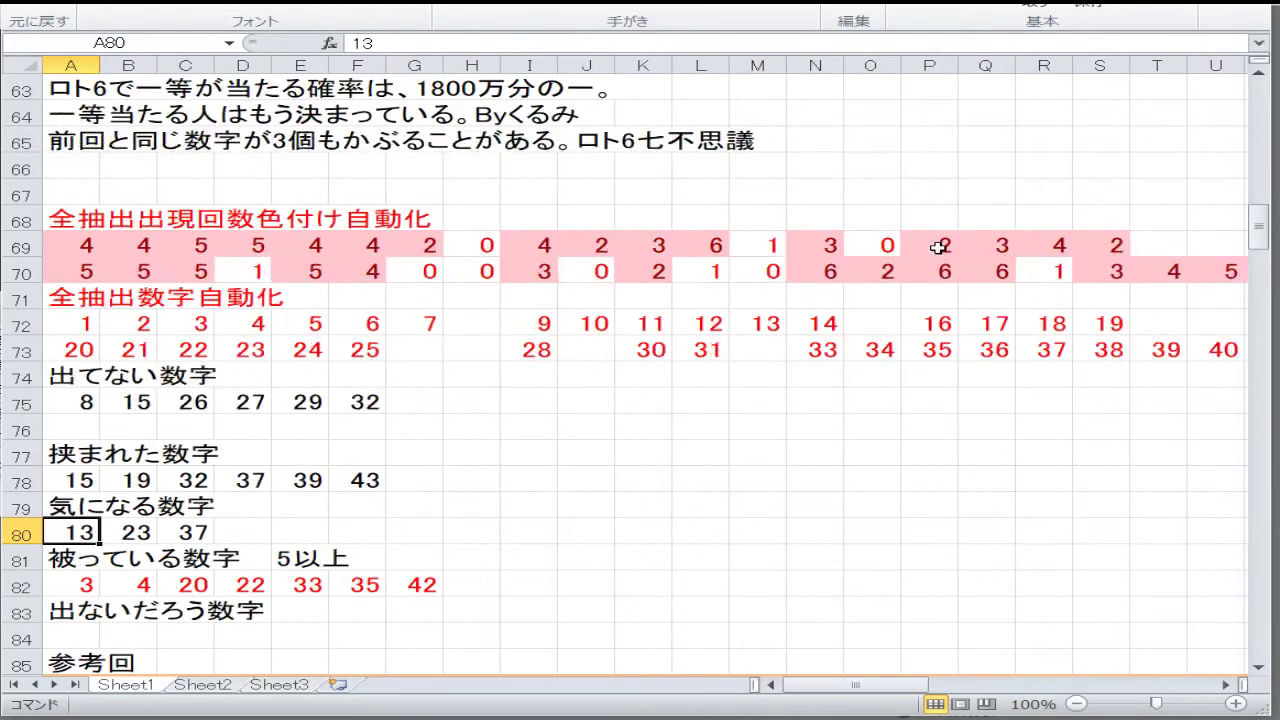
- Check the appearance counts in rows 69 and 70 for values of 5 or more for the 被っている数字 list
key(Down)
key(Down)
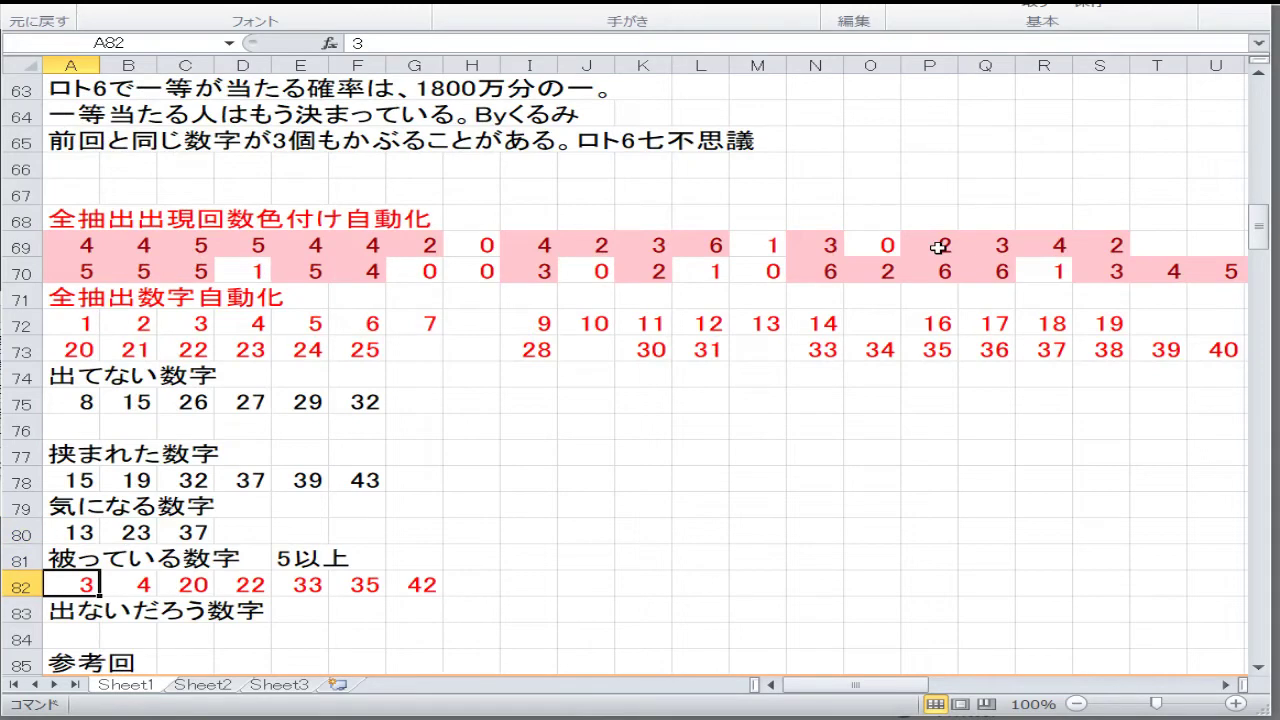
key(Up)
key(Up)
key(Up)
key(Up)
key(Up)
key(Up)
key(Up)
key(Up)
key(Up)
key(Up)
key(Up)
key(Up)
key(Up)
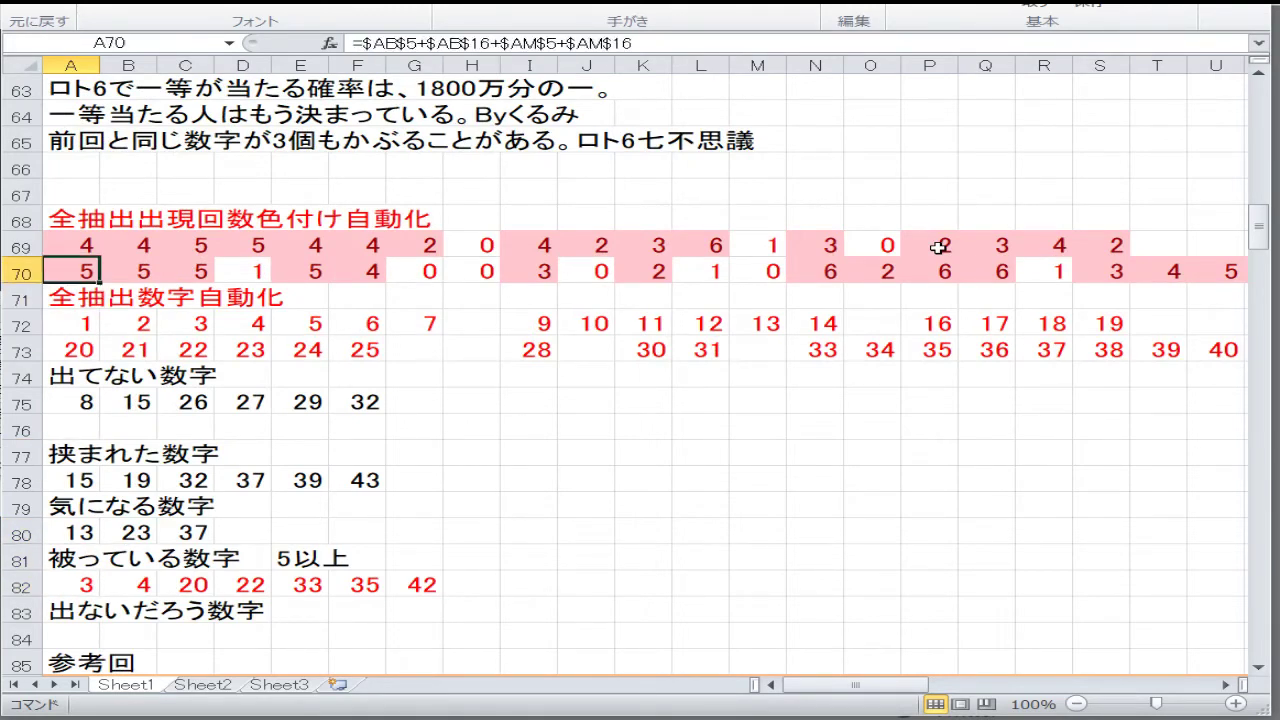
key(Right)
key(Right)
key(Right)
key(Down)
key(Left)
key(Left)
key(Left)
key(Down)
key(Down)
key(Down)
key(Down)
key(Down)
key(Down)
key(Down)
key(Down)
key(Down)
key(Down)
key(Down)
key(Down)
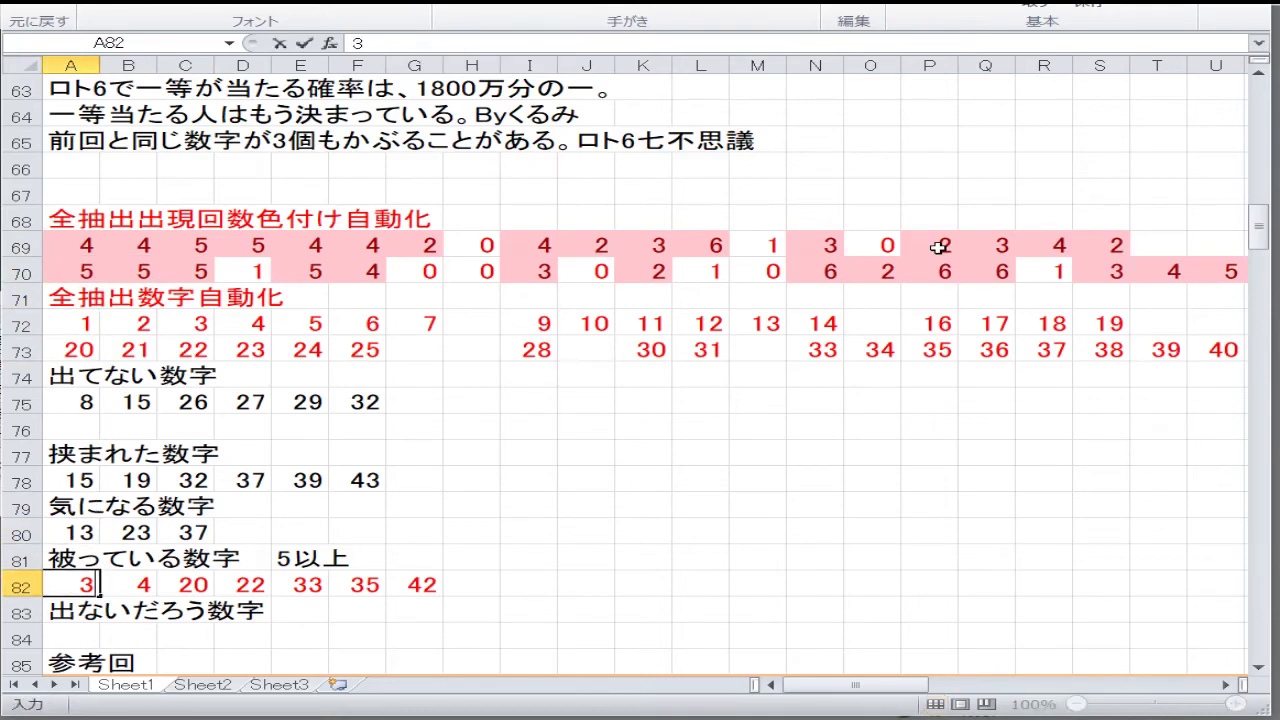
- Fill A82 through F82 of the 被っている数字 list with 3, 4, 12, 20, 21 and 22
key(Right)
key(Right)
text(12)
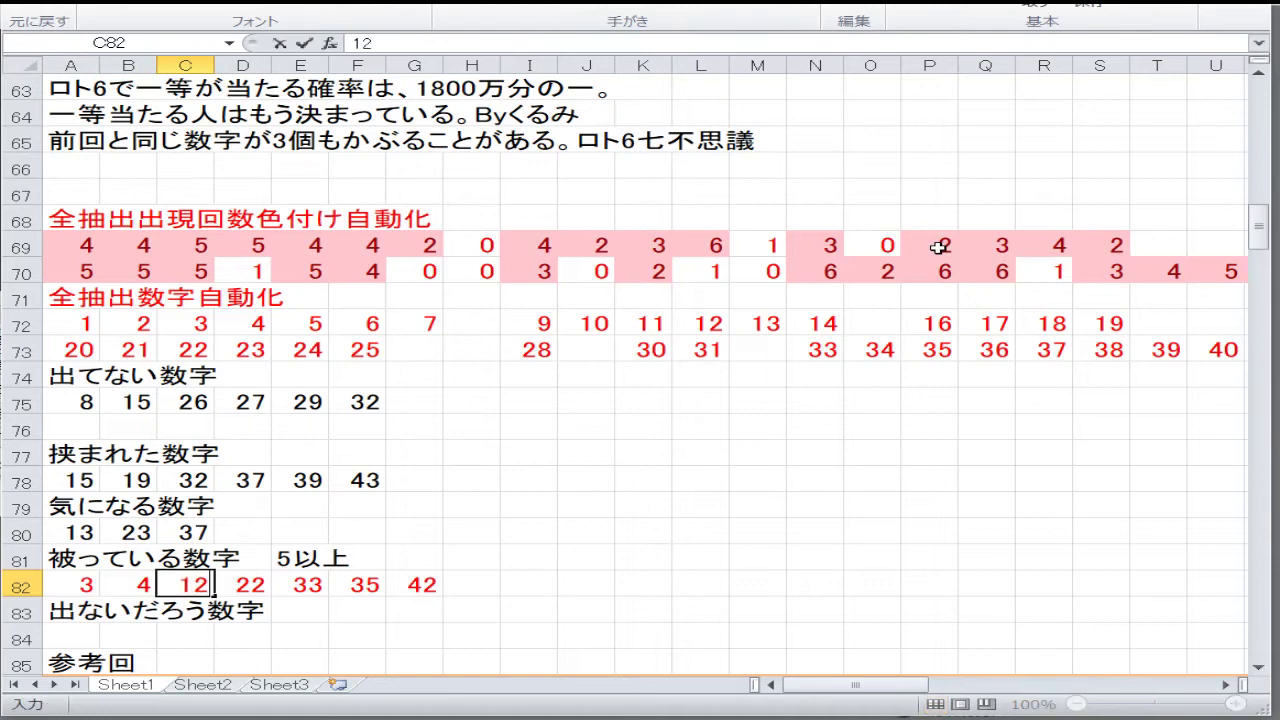
key(Right)
text(20)
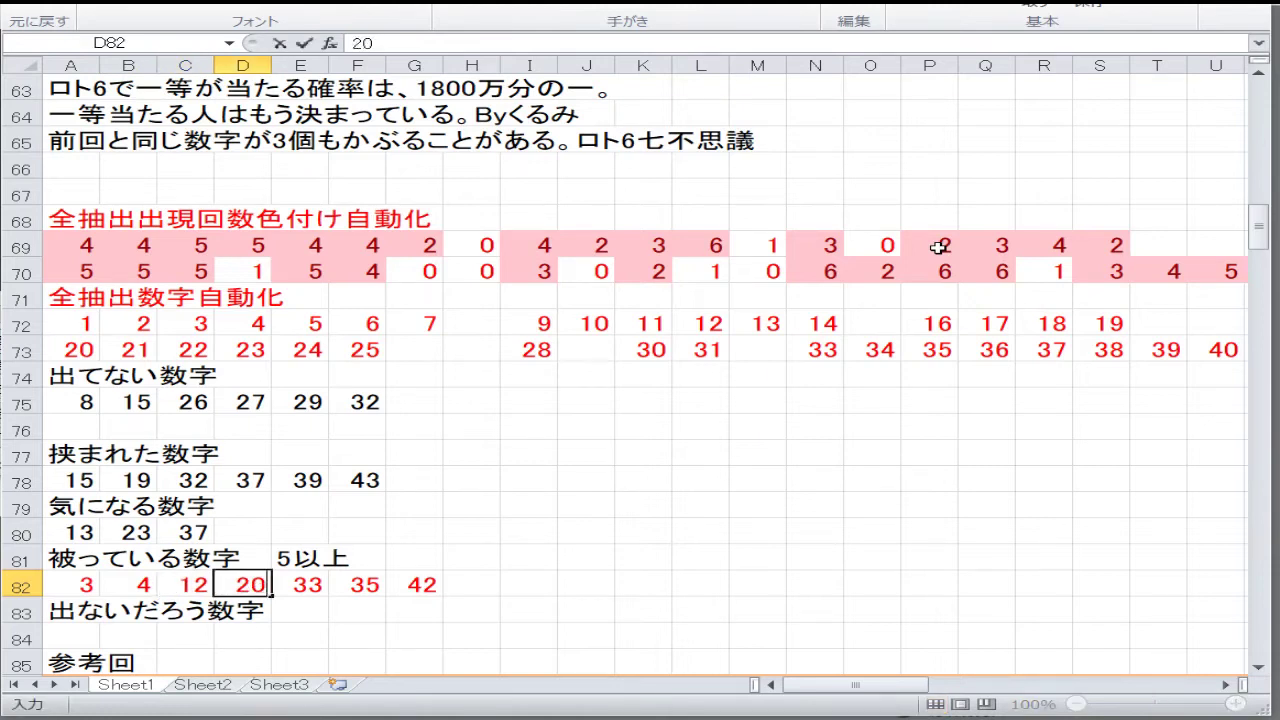
key(Right)
text(21)
text(22)
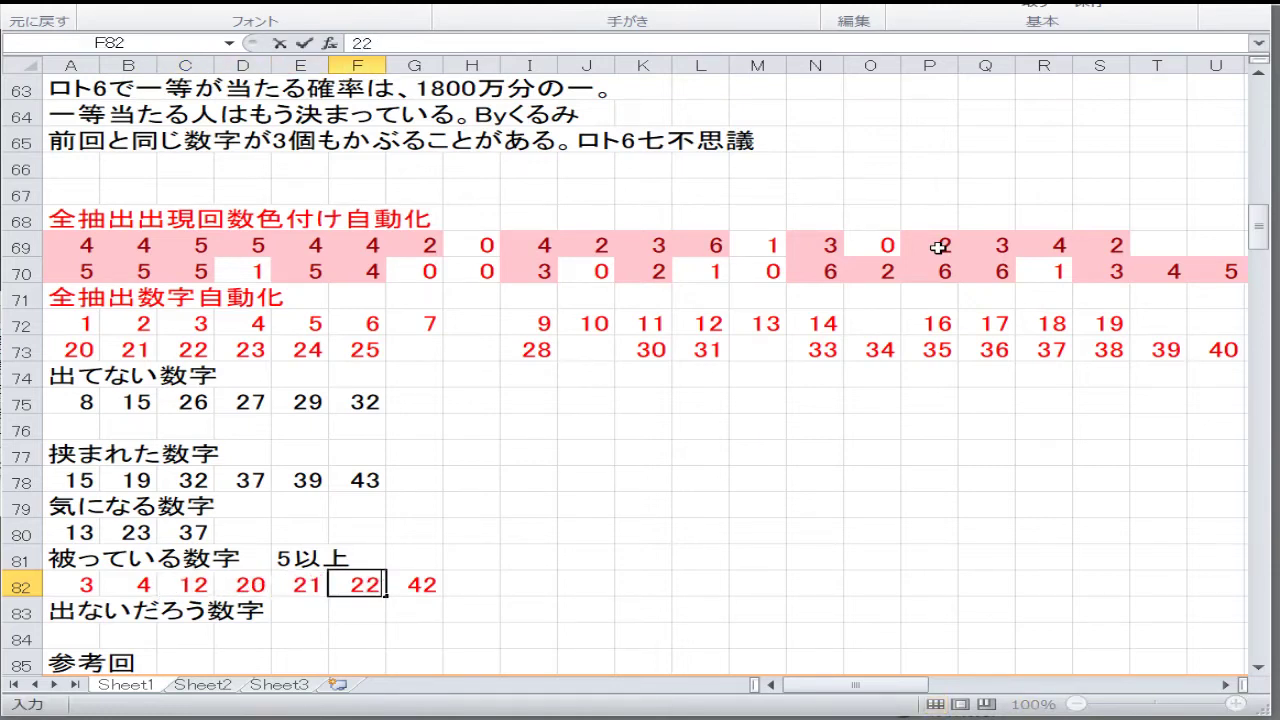
- Continue the 被っている数字 list in G82 through K82 with 24, 33, 35, 36 and 40
key(Tab)
text(24)
key(Tab)
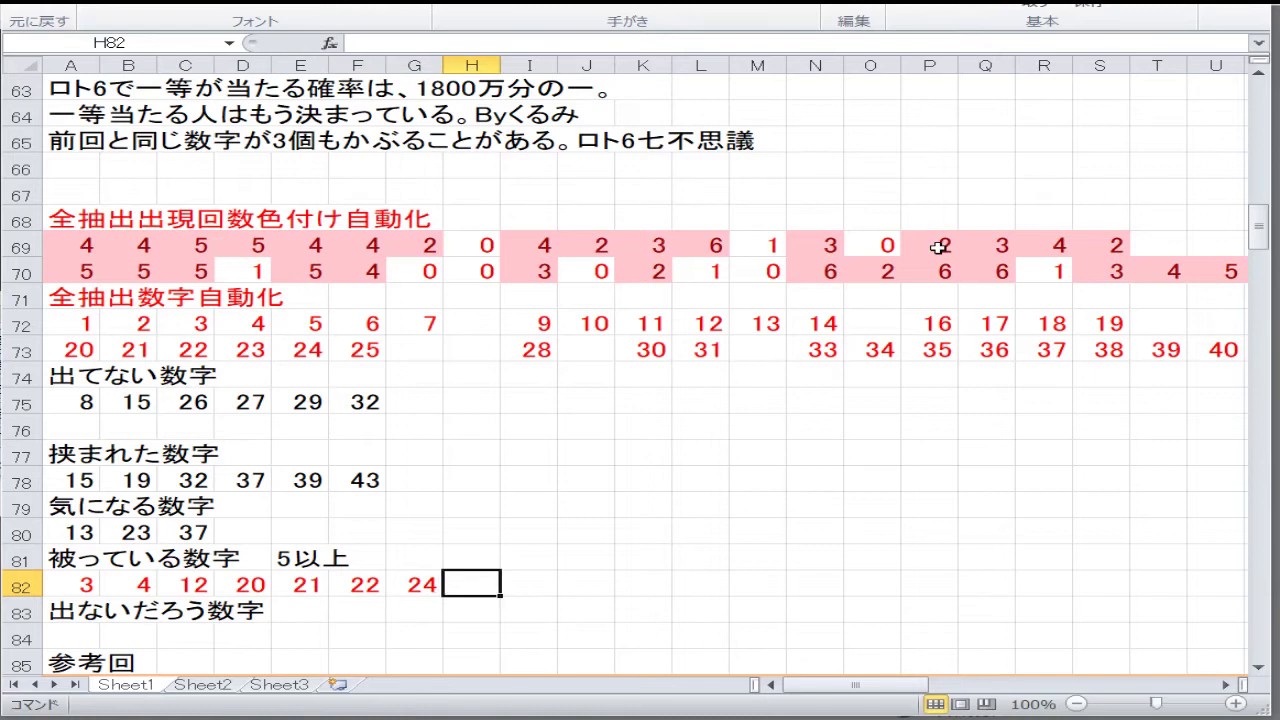
text(33)
key(Tab)
text(35)
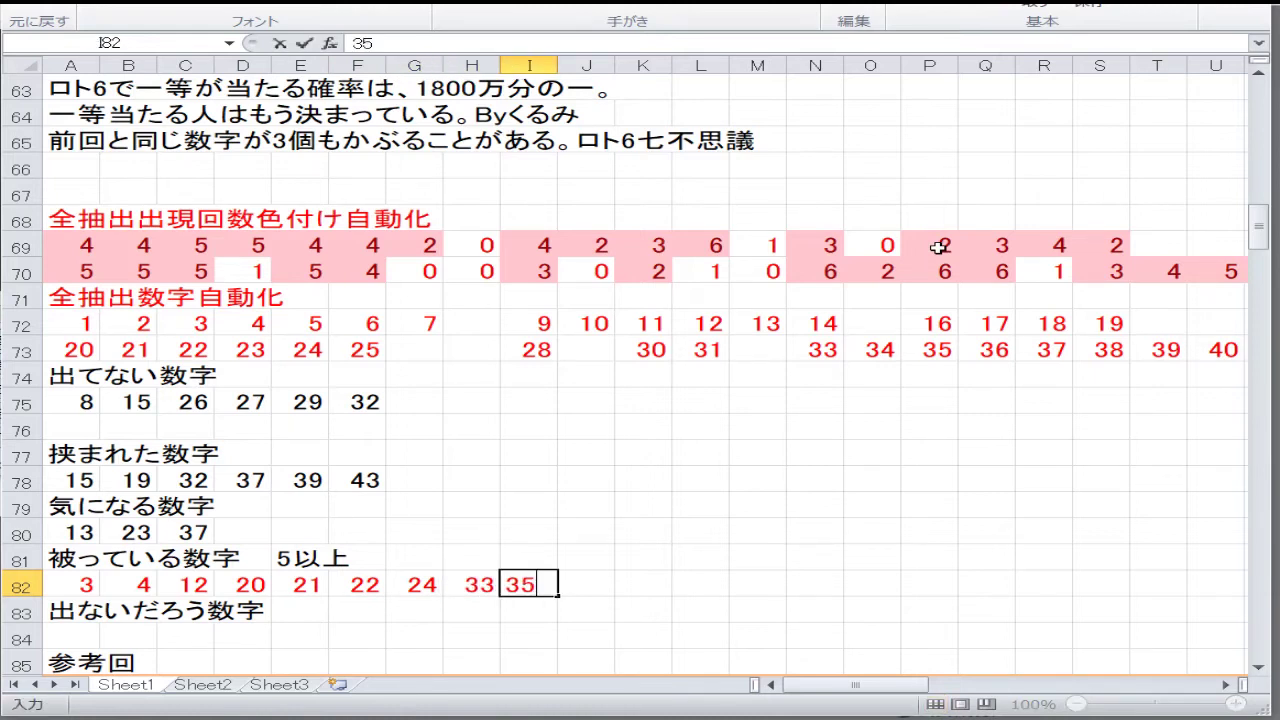
key(Tab)
text(36)
key(Tab)
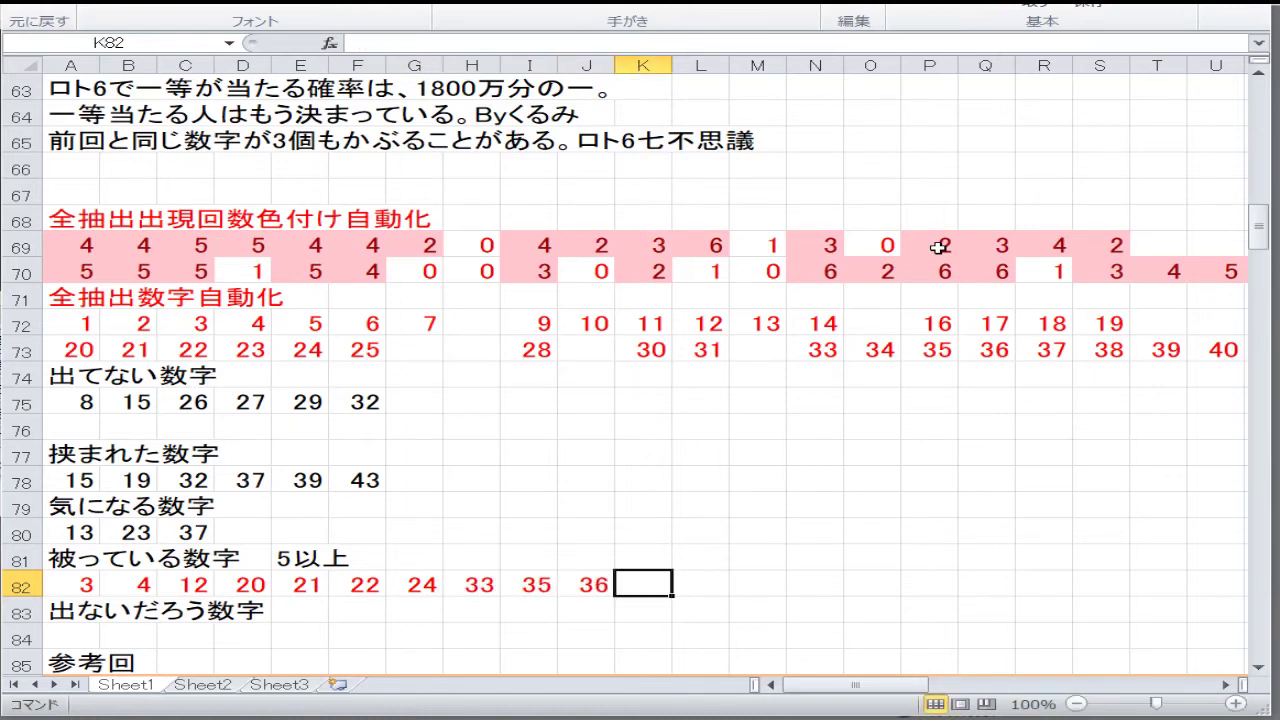
text(40)
key(Tab)
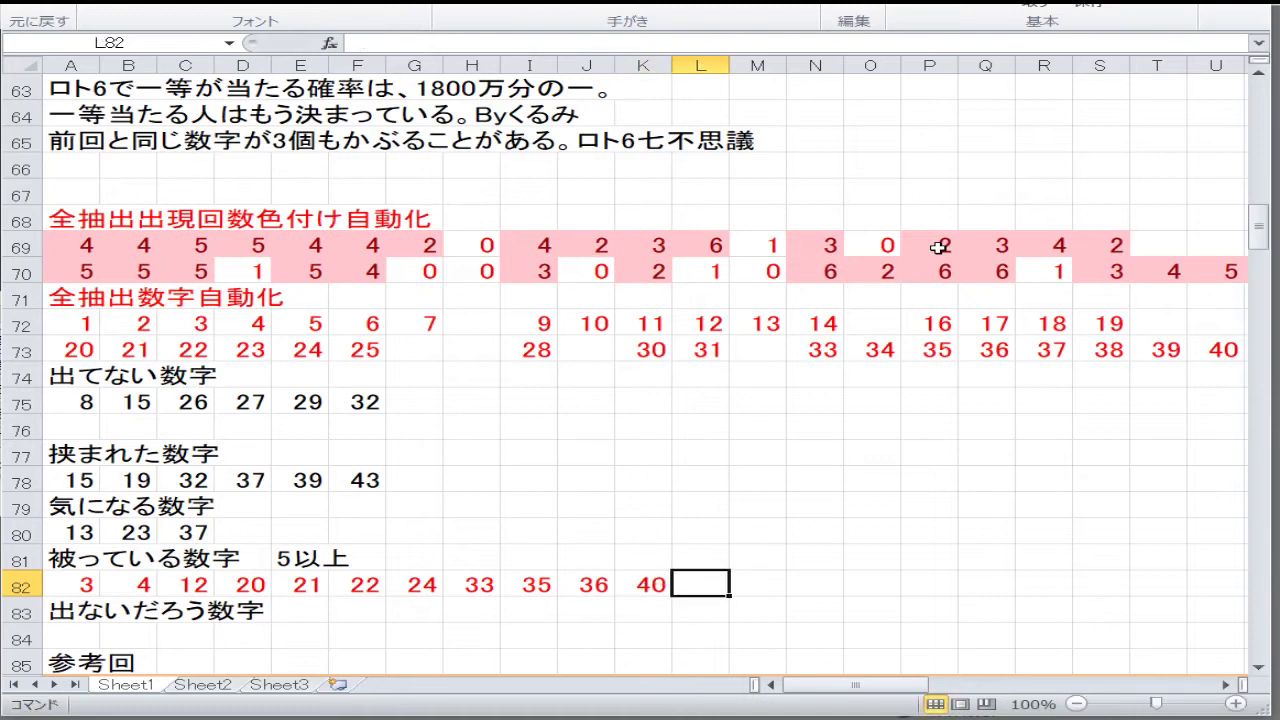
- Check the appearance counts at the far end of rows 69 and 70, through column X, for further numbers at 5 or more
key(Right)
key(Right)
key(Right)
key(Right)
key(Right)
key(Right)
key(Right)
key(Right)
key(Right)
key(Right)
key(Right)
key(Right)
key(Right)
key(Left)
key(Left)
key(Left)
key(Left)
key(Left)
key(Left)
key(Left)
key(Left)
key(Left)
key(Left)
key(Left)
key(Left)
key(Left)
key(Left)
key(Left)
key(Left)
key(Left)
key(Left)
key(Left)
key(Left)
key(Left)
key(Left)
key(Left)
key(Left)
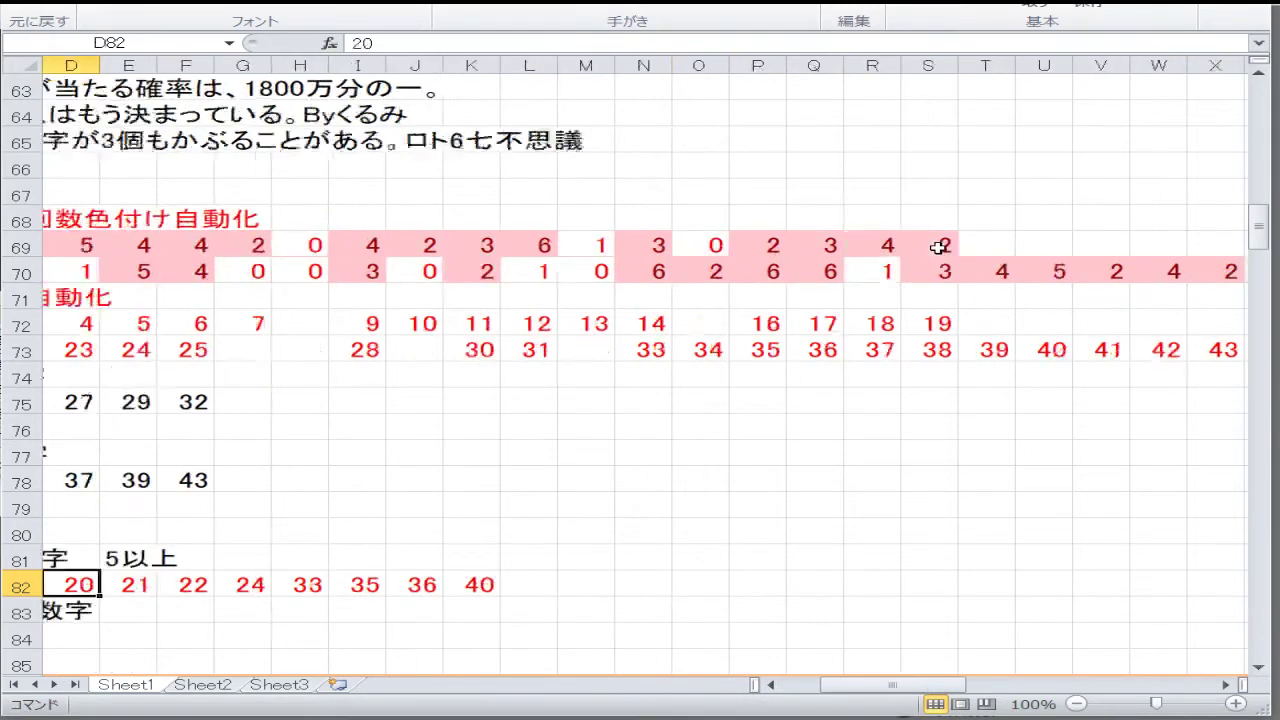
- Review the 参考回, 重要数字 and 準重要数字 lists in rows 85 to 95
key(Down)
key(Down)
key(Down)
key(Down)
key(Down)
key(Down)
key(Down)
key(Down)
key(Down)
key(Down)
key(Down)
key(Down)
key(Down)
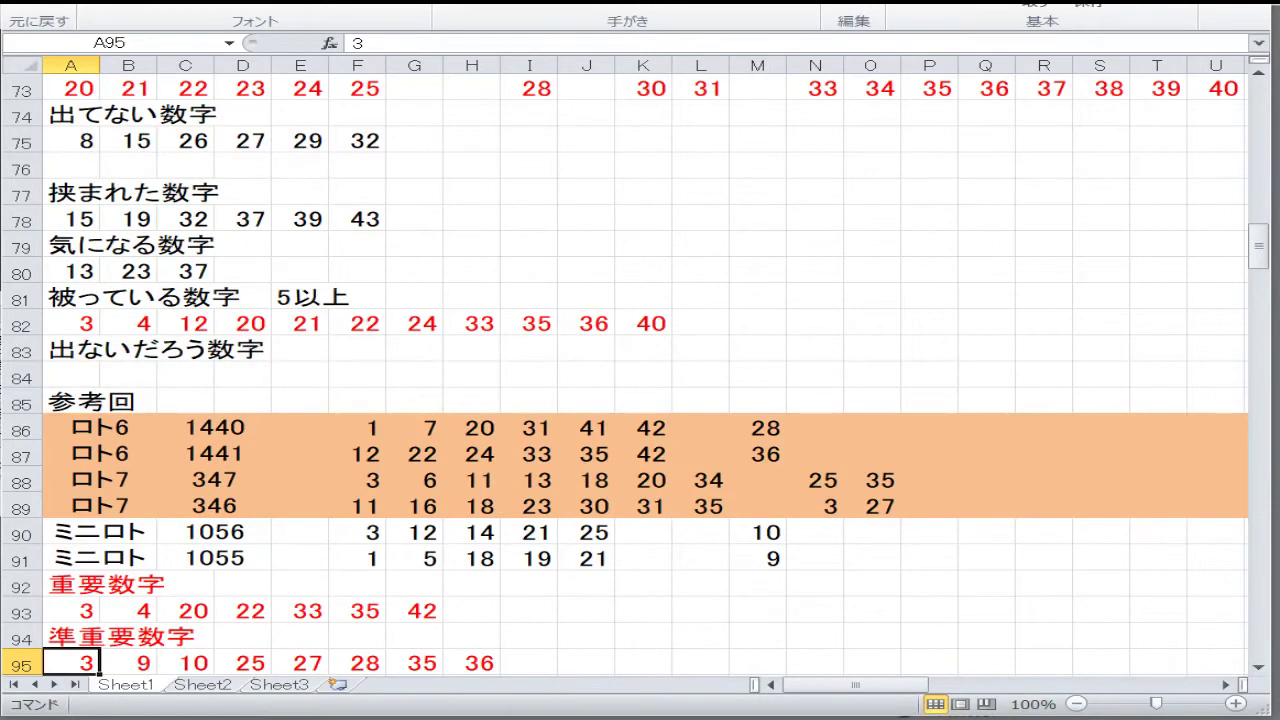
- Copy the latest ロト6, ロト7 and ミニロト draws in A9:O14 over the 参考回 block starting at A86, replacing its contents
scroll(360, 270, up, 20)
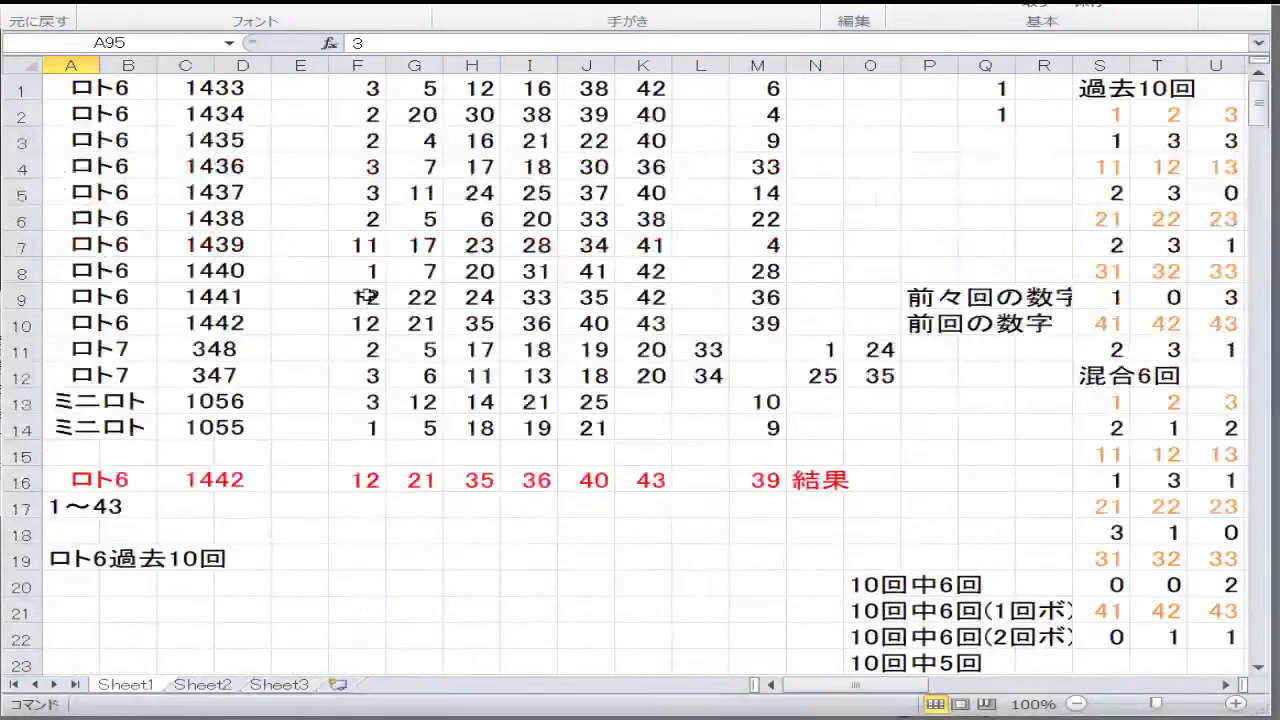
drag(851, 425, 114, 297)
right_click(114, 297)
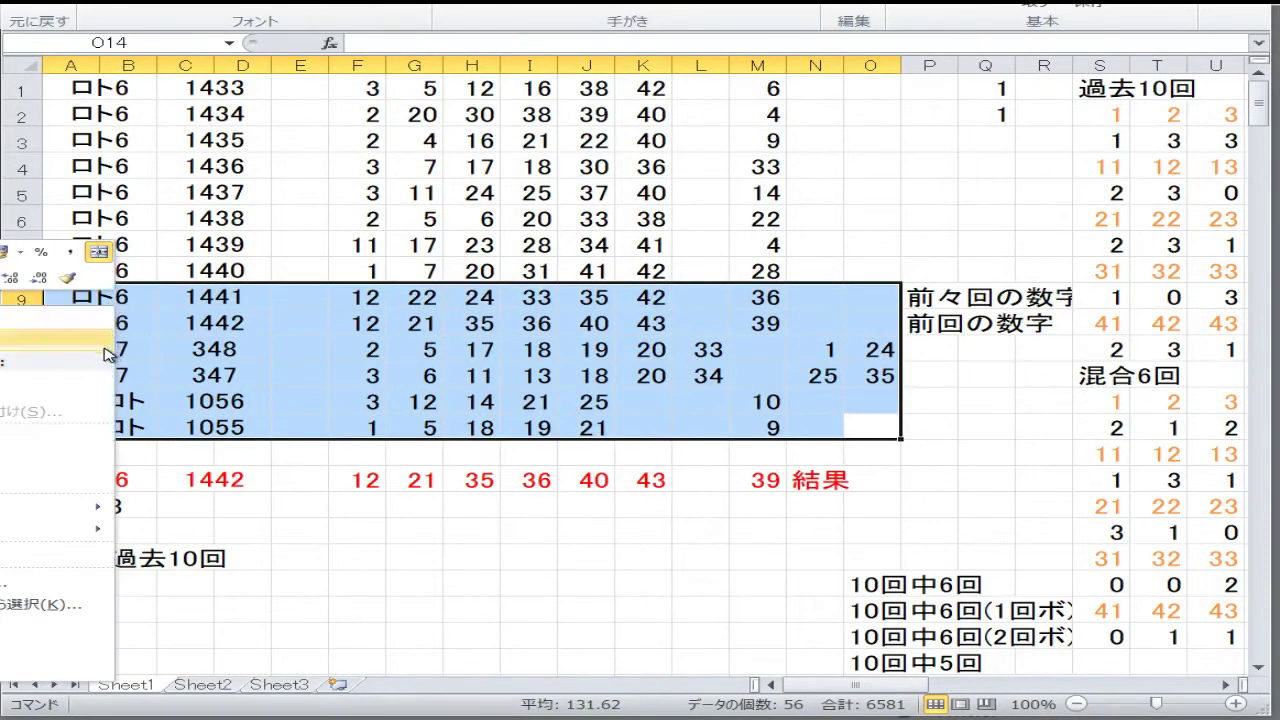
click(106, 340)
scroll(165, 397, down, 20)
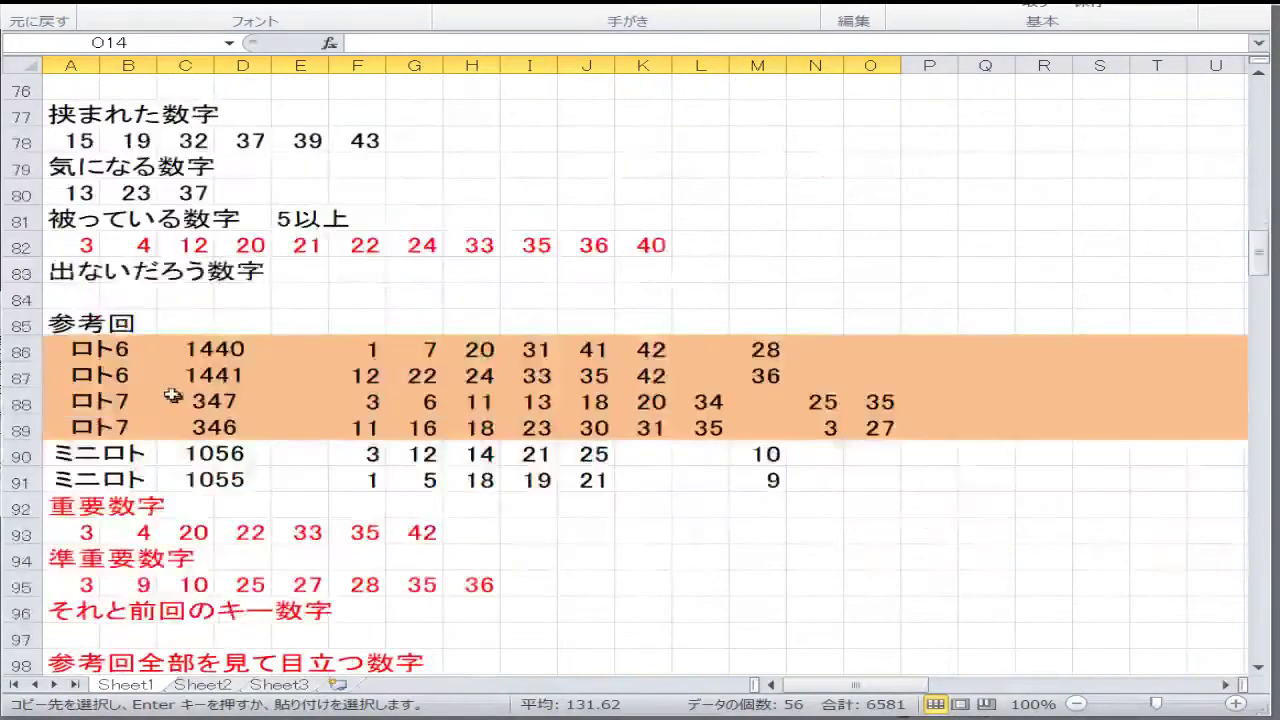
click(140, 350)
right_click(140, 350)
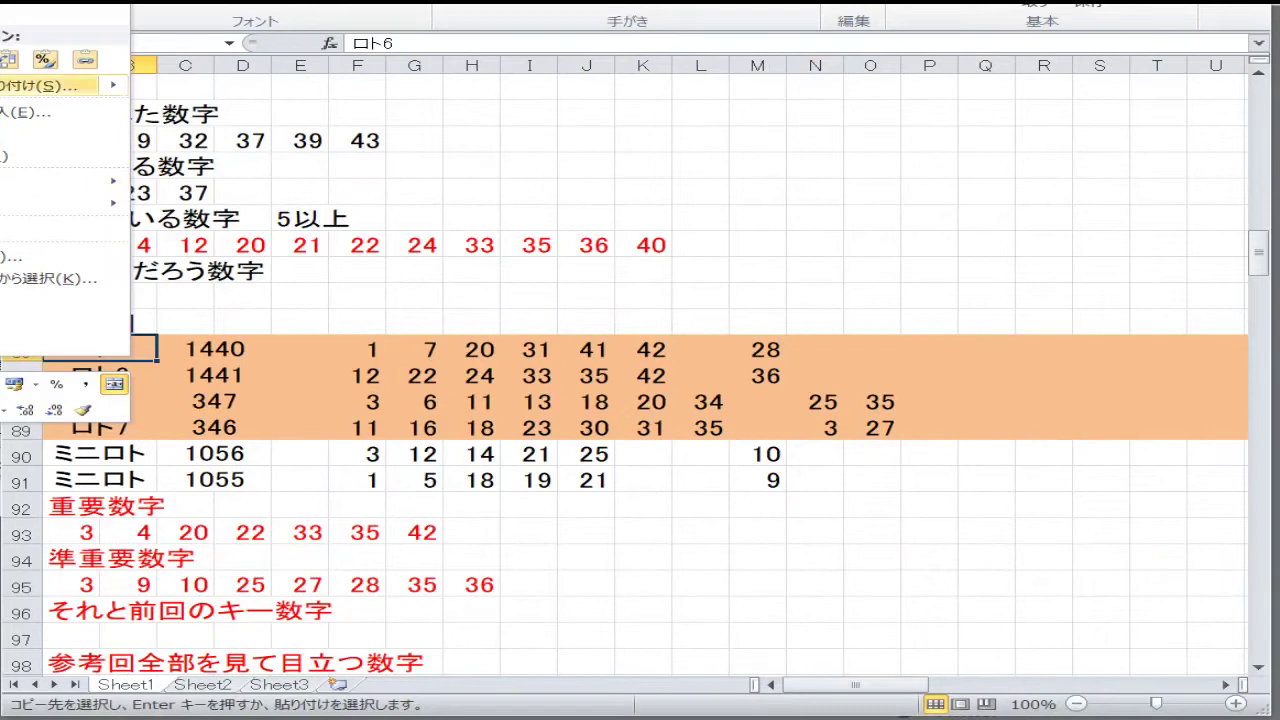
click(8, 59)
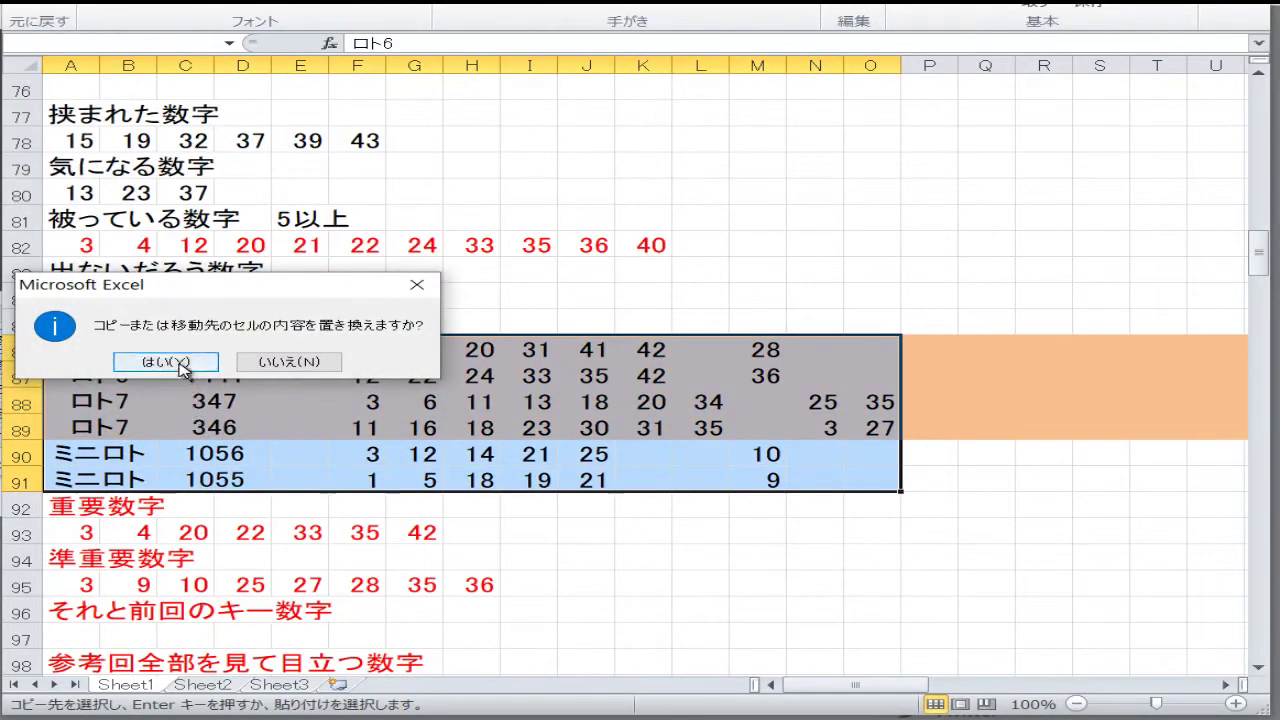
click(166, 361)
- Fill the ロト6 and ロト7 rows 86 to 89 of the 参考回 block with light orange
drag(30, 350, 28, 428)
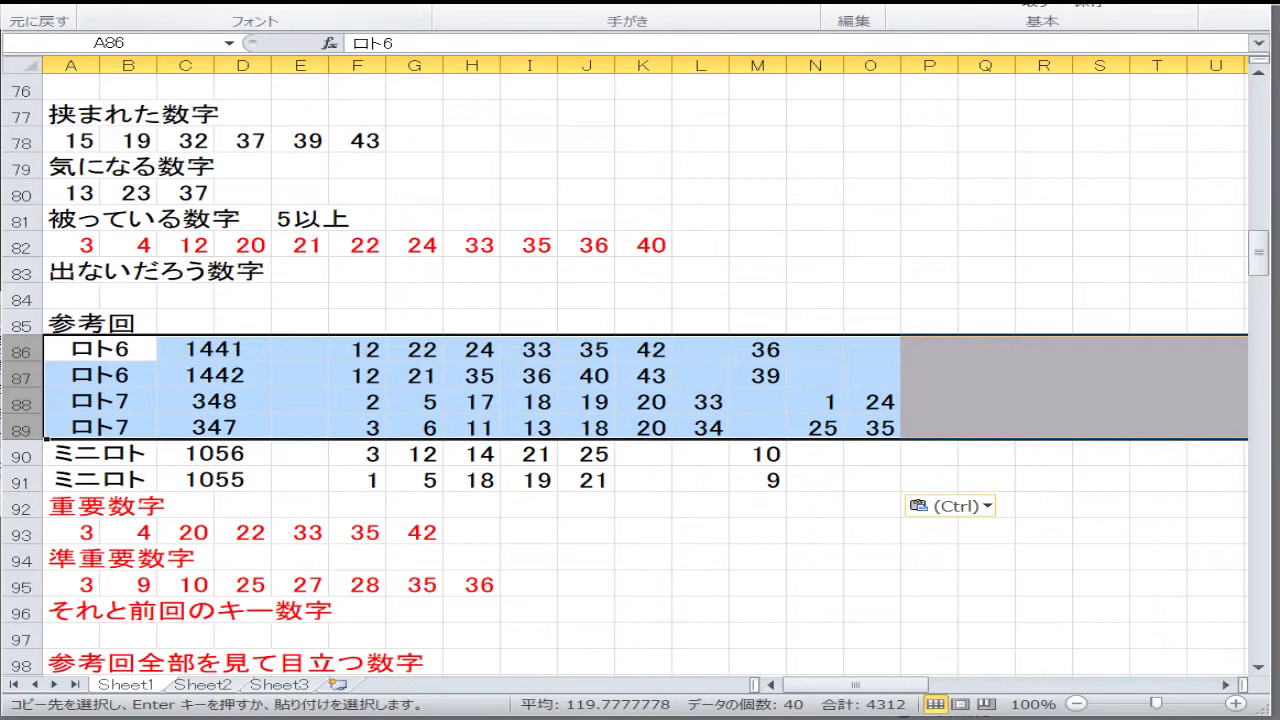
click(330, 4)
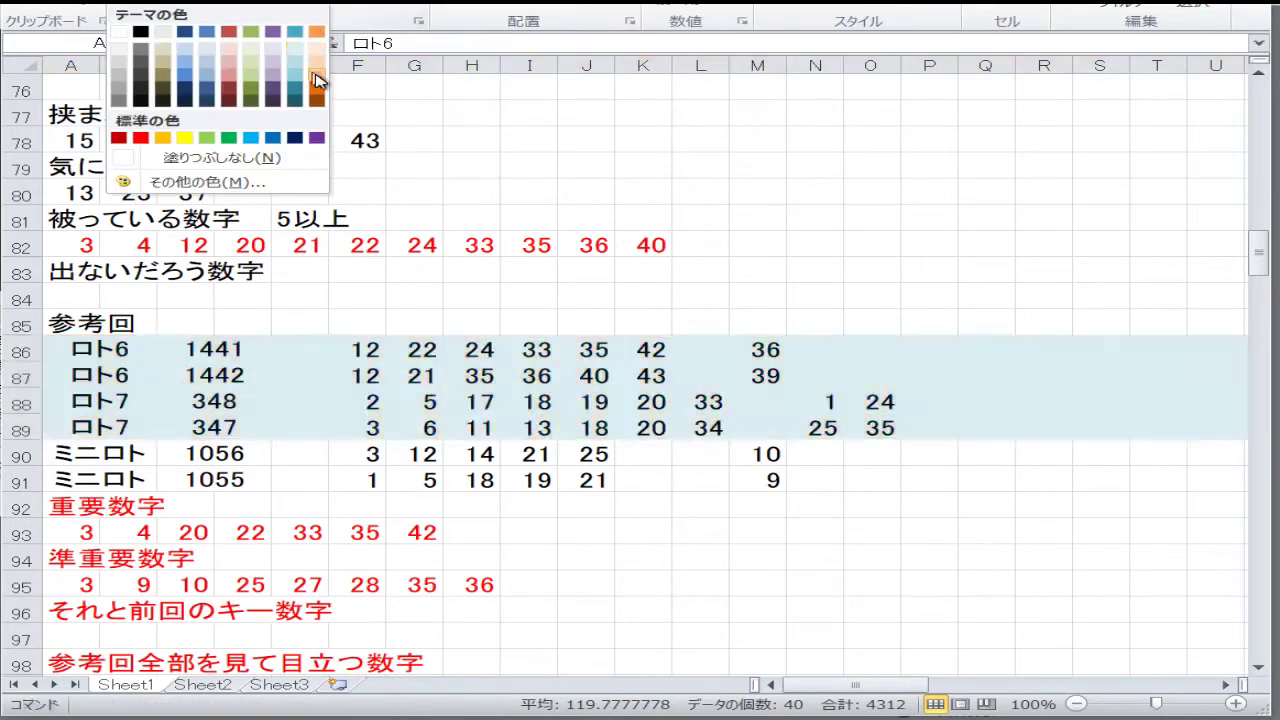
click(320, 82)
click(322, 378)
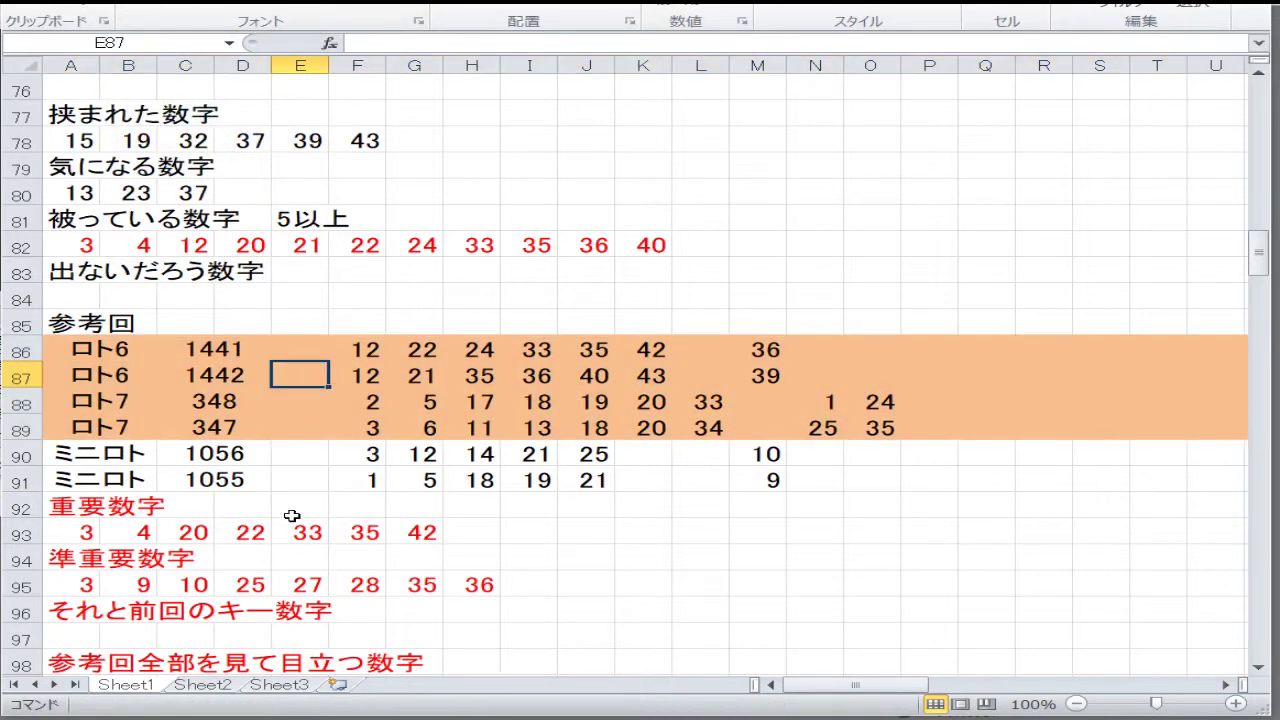
key(Down)
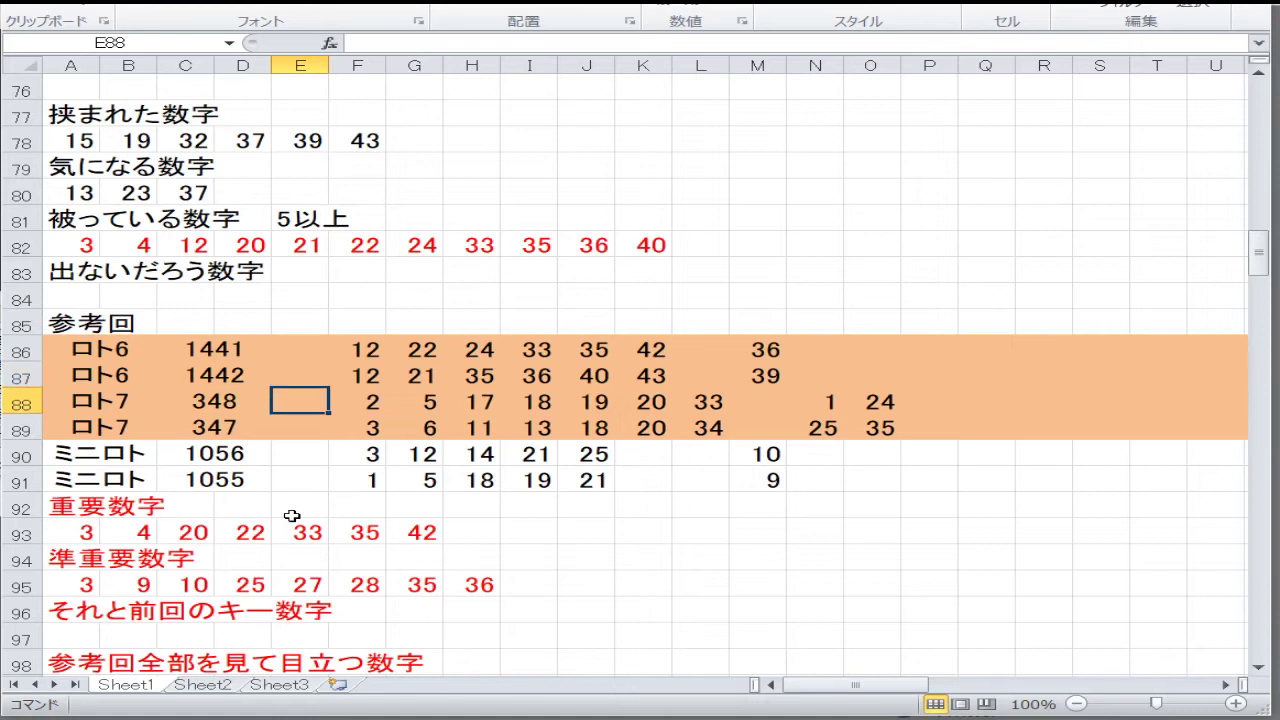
- Copy the 被っている数字 list in A82:K82 into the 重要数字 list starting at A93
drag(82, 245, 655, 241)
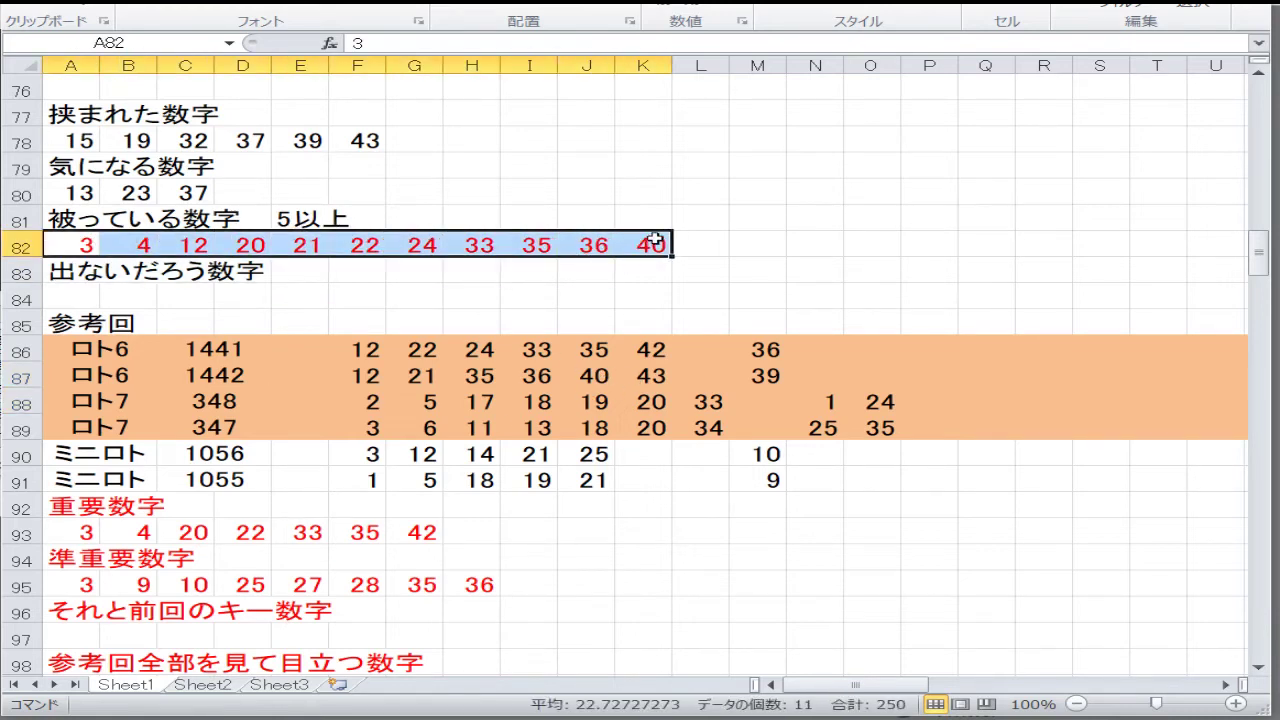
right_click(596, 249)
click(529, 283)
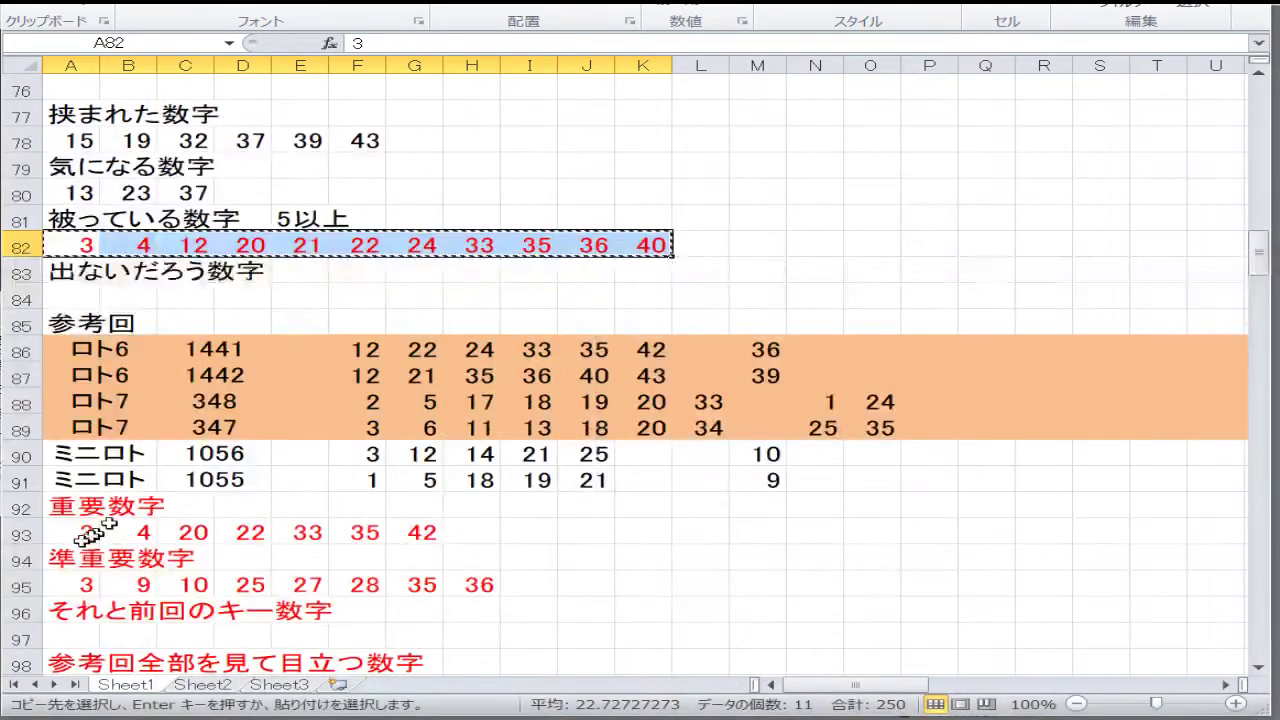
click(84, 535)
right_click(84, 535)
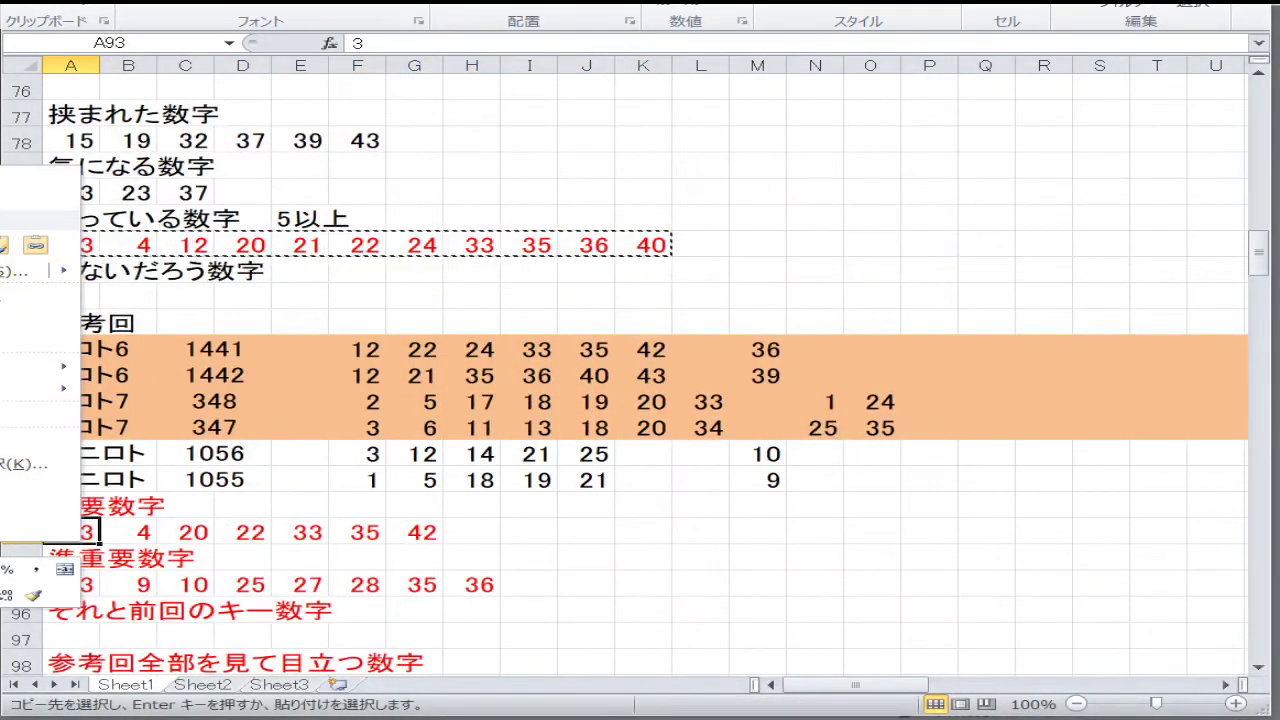
click(22, 270)
- Fill A95 through D95 of the 準重要数字 list with 1, 9, 10 and 24
click(88, 578)
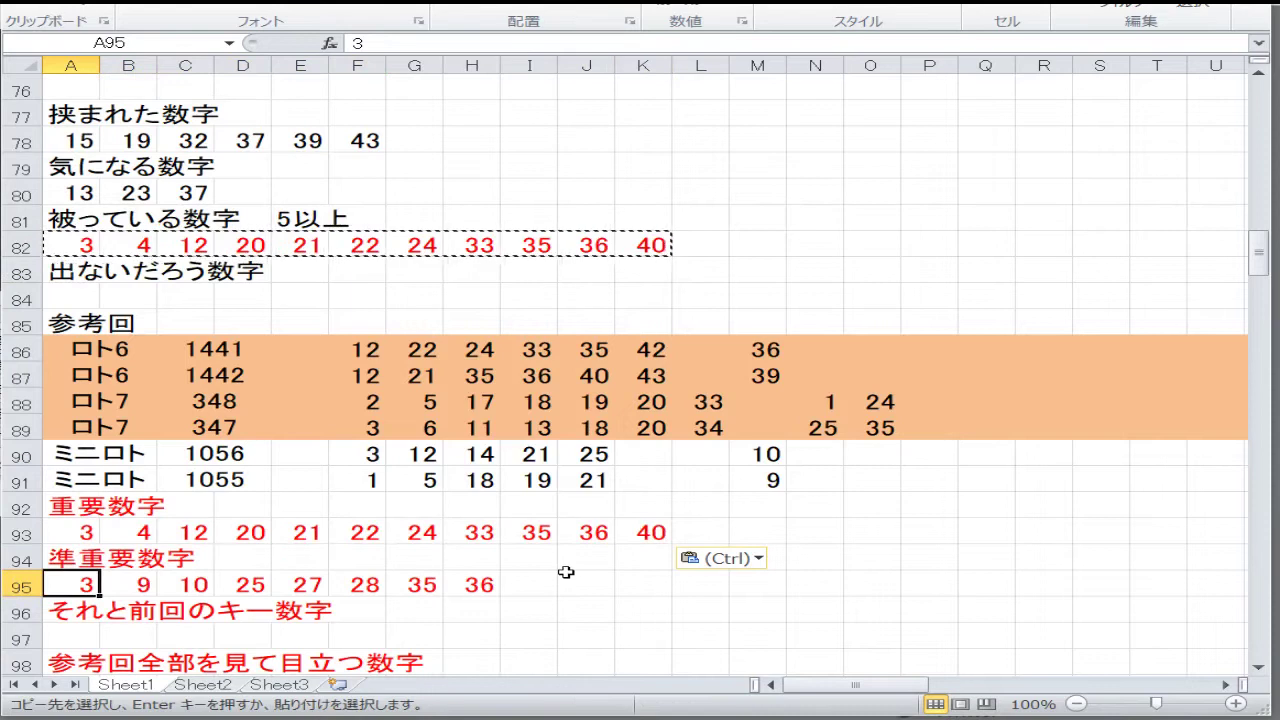
text(1)
key(Tab)
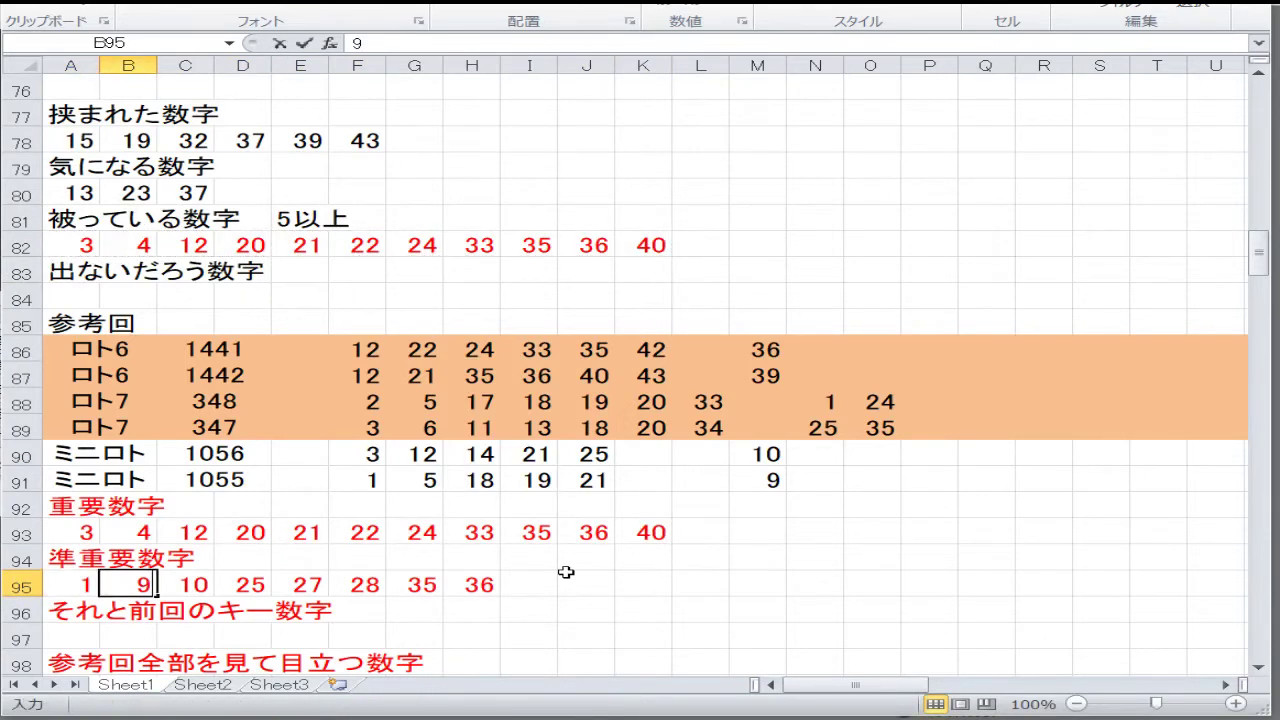
key(Tab)
text(10)
key(Tab)
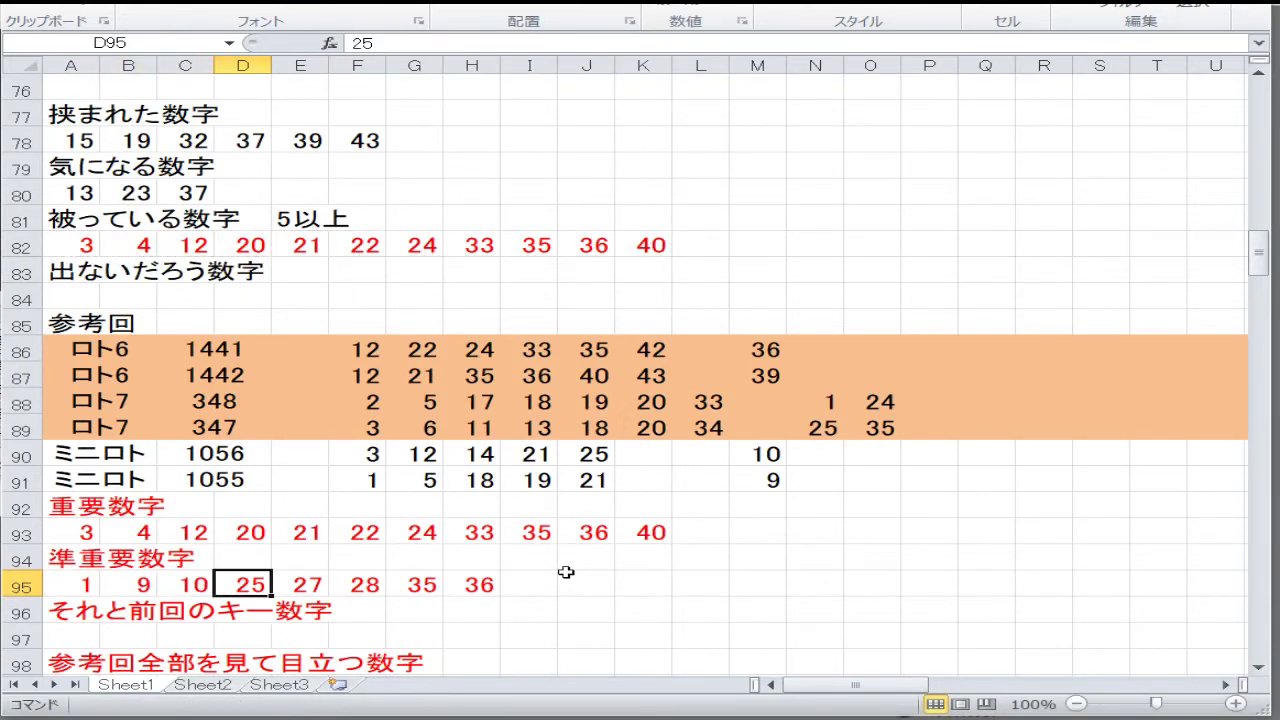
text(24)
key(Tab)
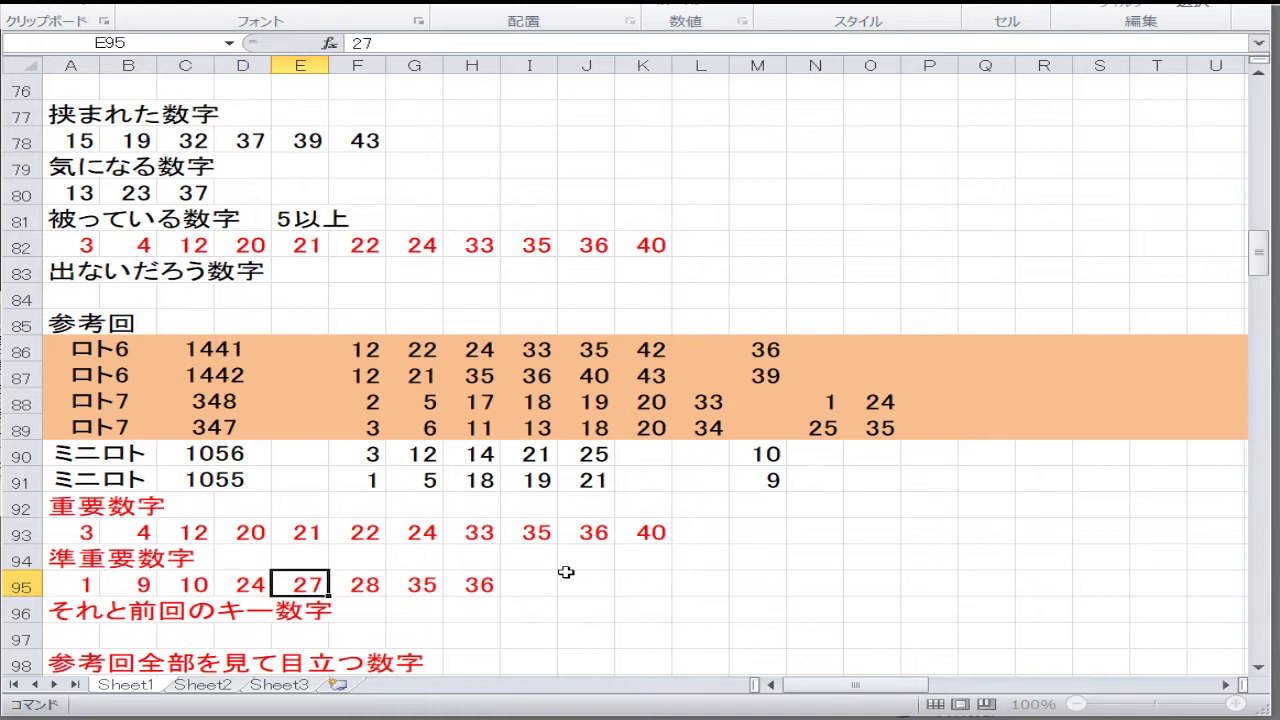
- Complete the 準重要数字 list in E95 through H95 with 25, 35, 36 and 39
text(25)
key(Tab)
text(35)
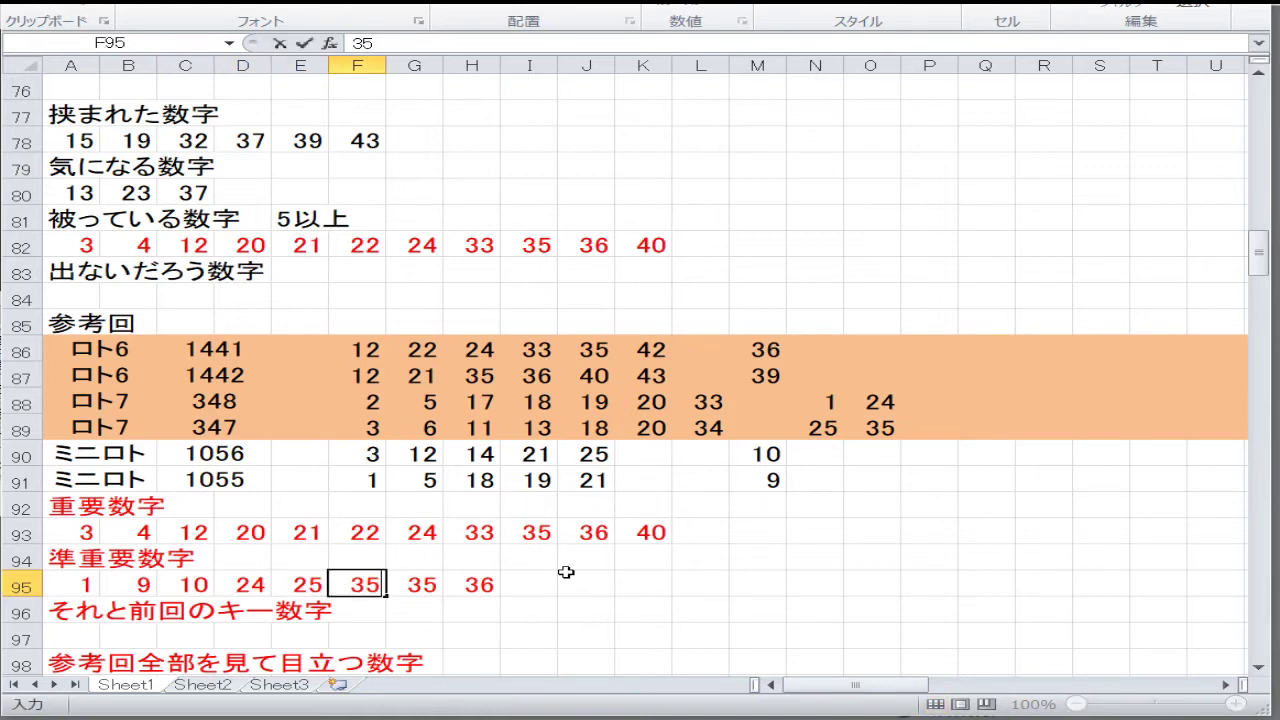
key(Tab)
text(36)
key(Tab)
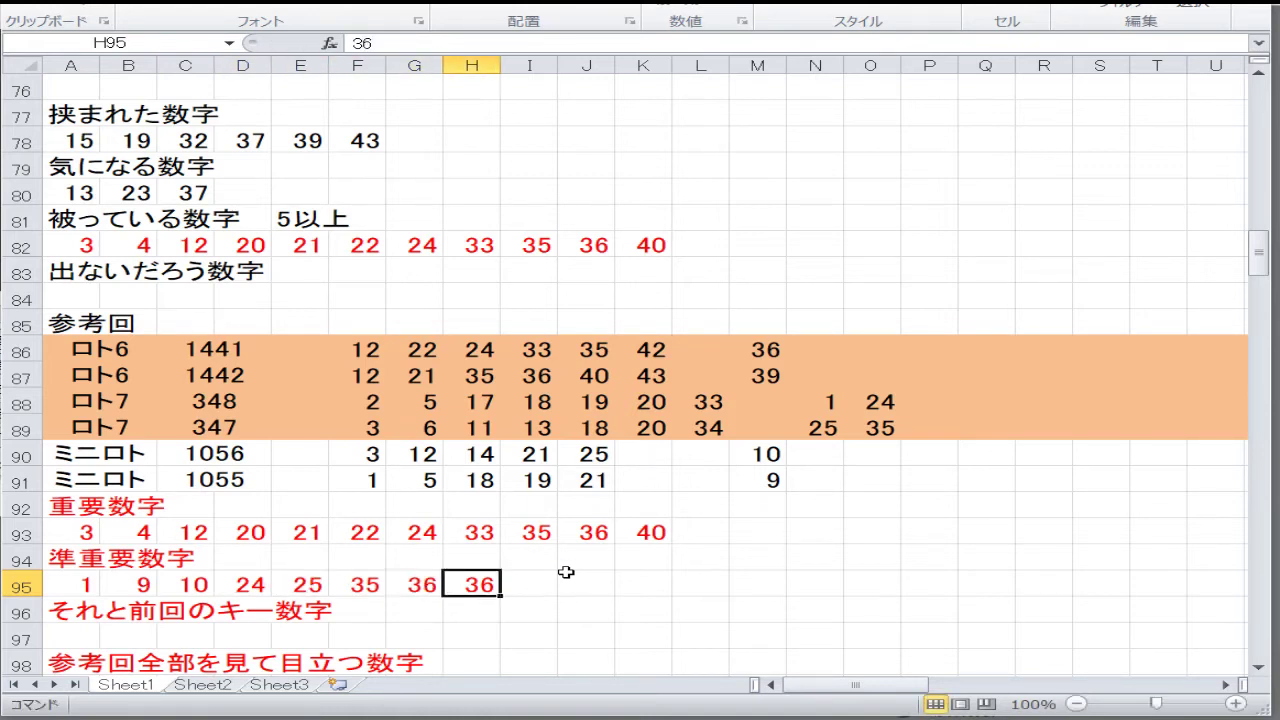
text(39)
key(Down)
- View the remaining number lists in rows 96 to 105, from それと前回のキー数字 to 前回の数字からの連想展開
key(Down)
key(Down)
key(Down)
key(Down)
key(Down)
key(Down)
key(Down)
key(Down)
key(Down)
key(Down)
key(Down)
key(Down)
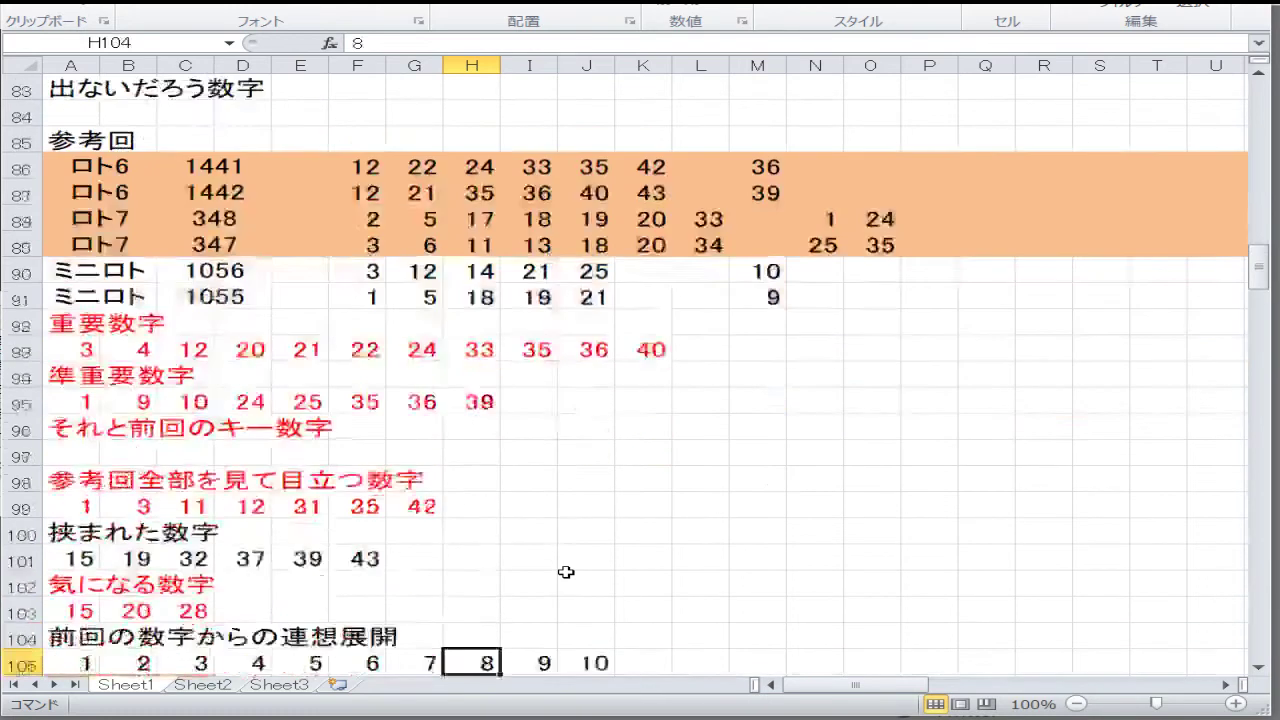
- Start the 参考回全部を見て目立つ数字 list in A99:D99 with 2, 5, 12 and 18
key(Up)
key(Up)
key(Up)
key(Up)
key(Up)
key(Up)
key(Up)
key(Up)
key(Up)
key(Up)
key(Up)
key(Up)
key(Up)
key(Up)
key(Up)
key(Up)
key(Up)
key(Up)
key(Up)
key(Up)
key(Up)
key(Up)
key(Up)
key(Up)
key(Up)
key(Down)
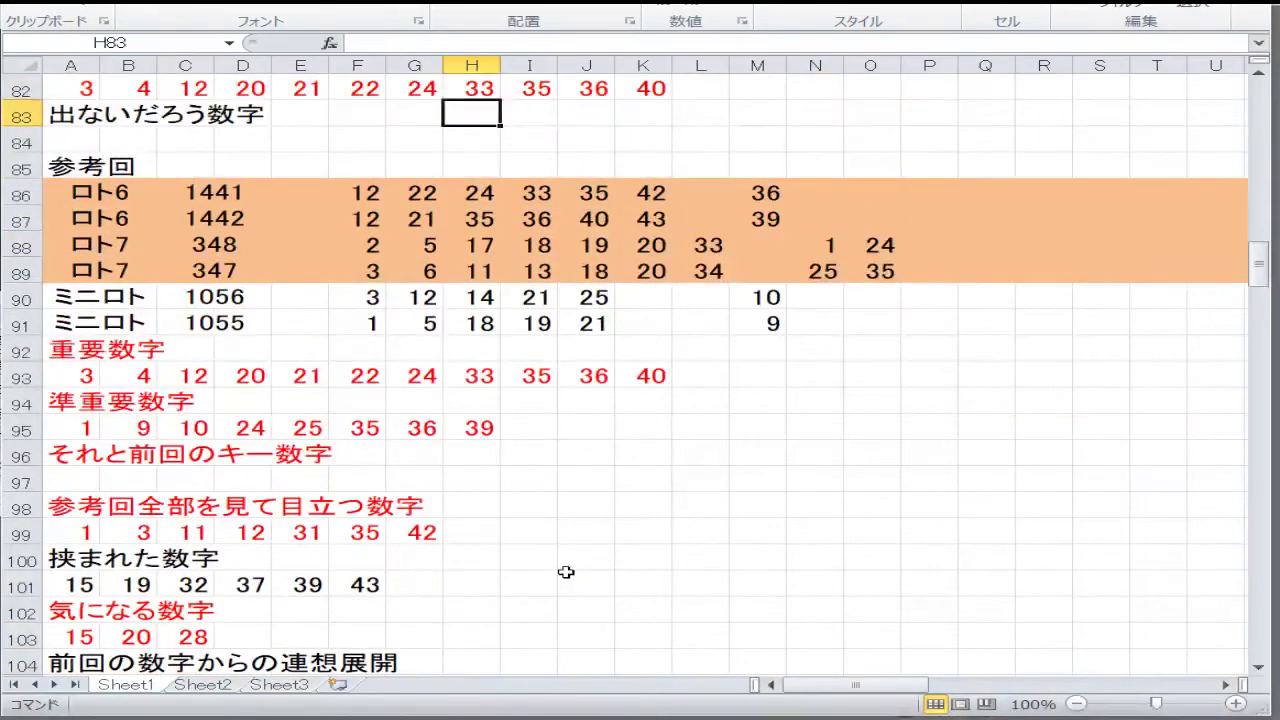
key(Down)
key(Down)
key(Down)
key(Down)
key(Down)
key(Down)
key(Down)
key(Down)
key(Down)
key(Down)
key(Down)
key(Down)
key(Down)
key(Down)
key(Down)
key(Down)
key(Left)
key(Home)
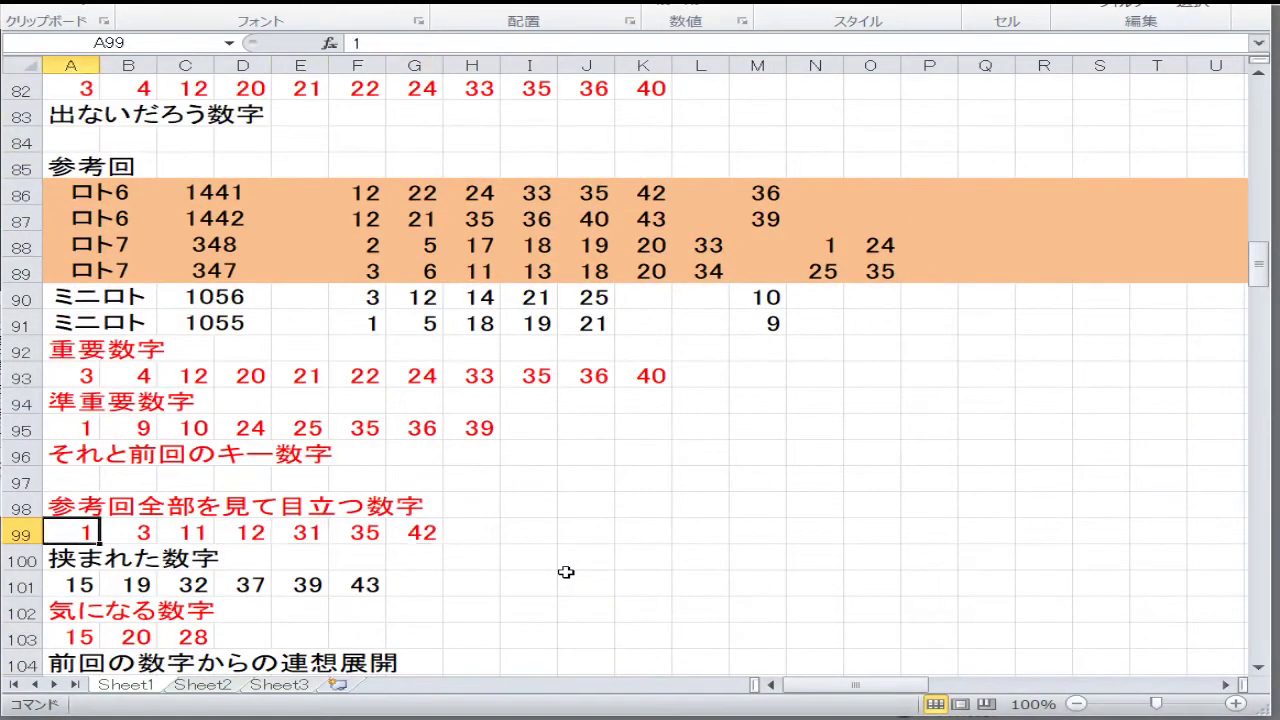
text(2)
key(Tab)
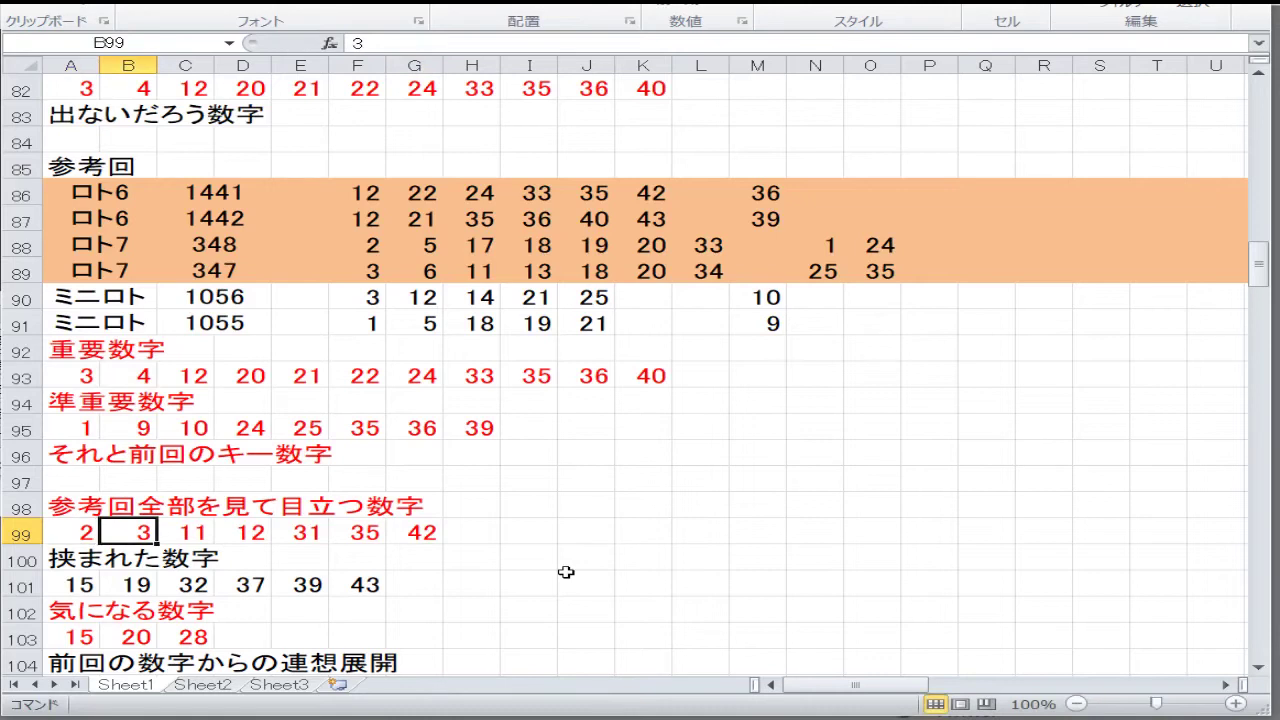
text(5)
key(Tab)
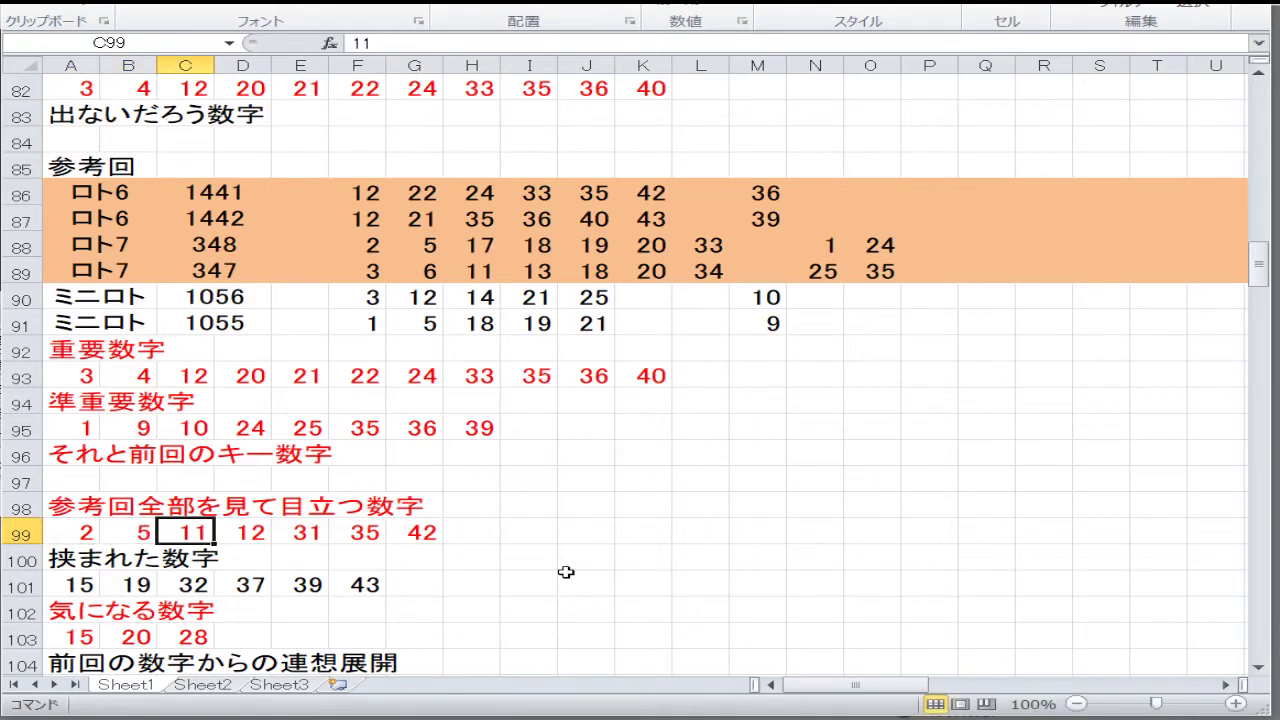
text(12)
key(Tab)
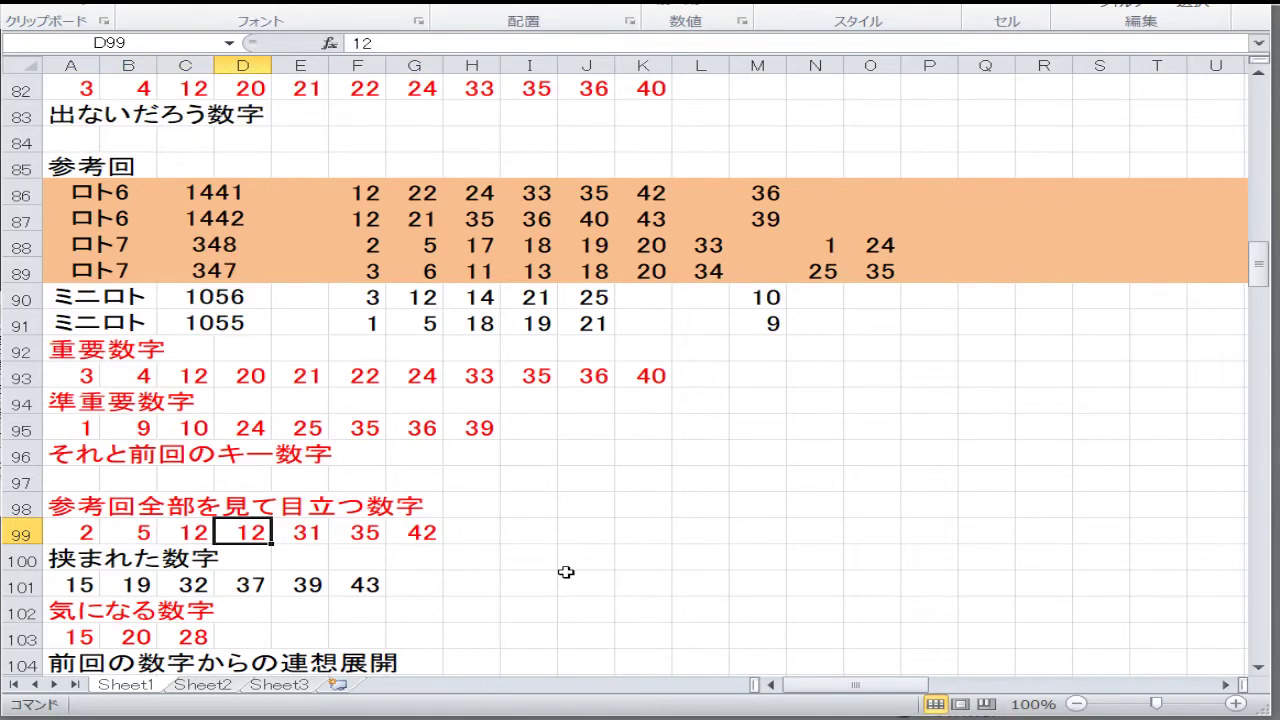
text(18)
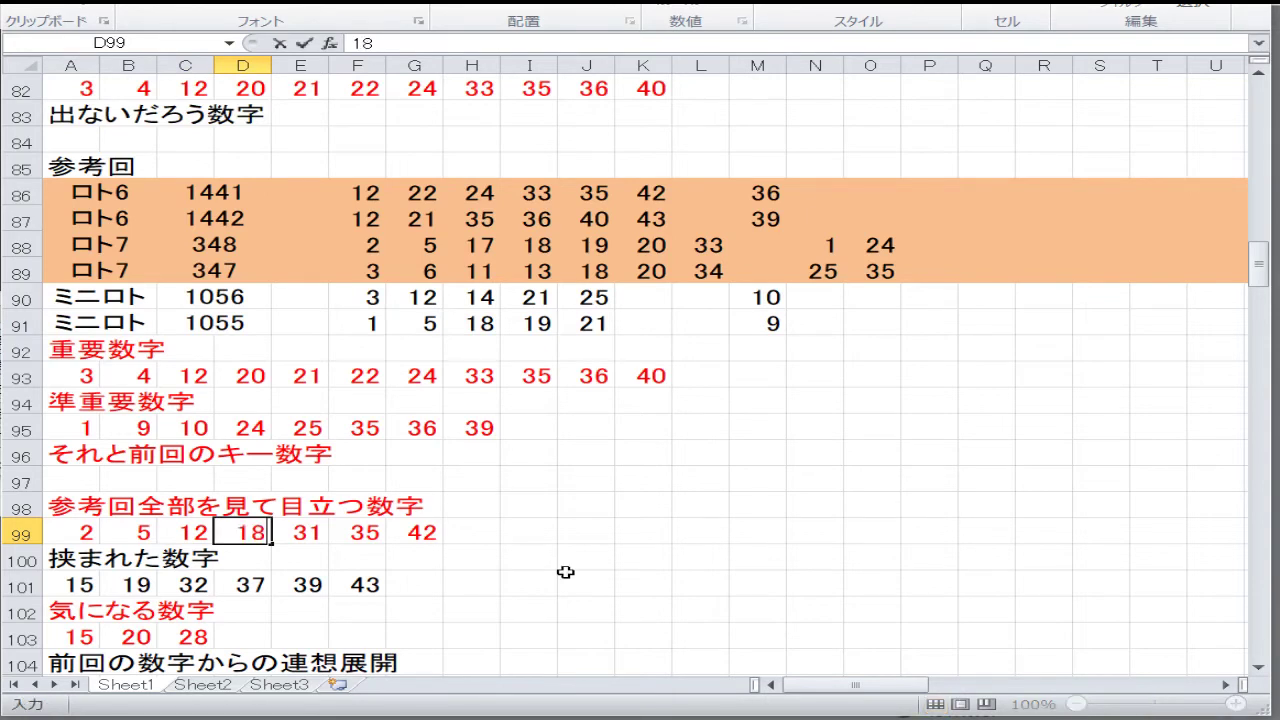
key(Tab)
- Complete the 参考回全部を見て目立つ数字 list in E99:H99 with 20, 21, 33 and 35
text(21)
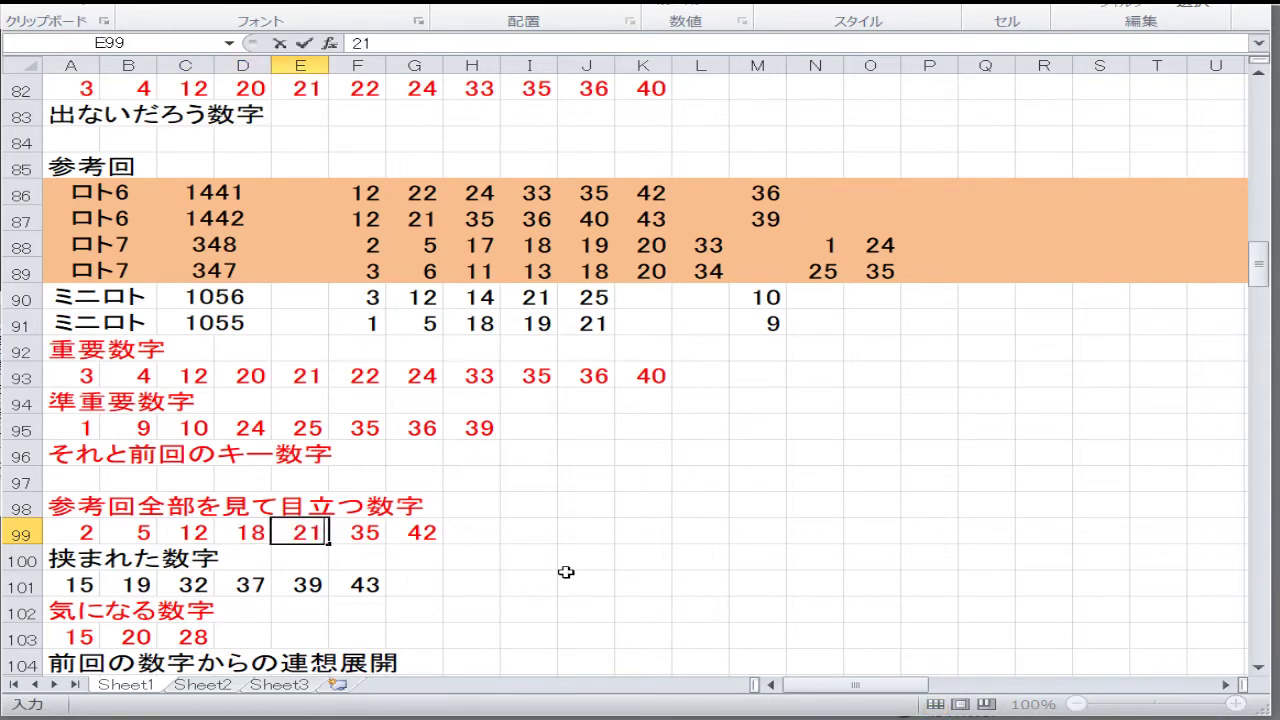
key(Tab)
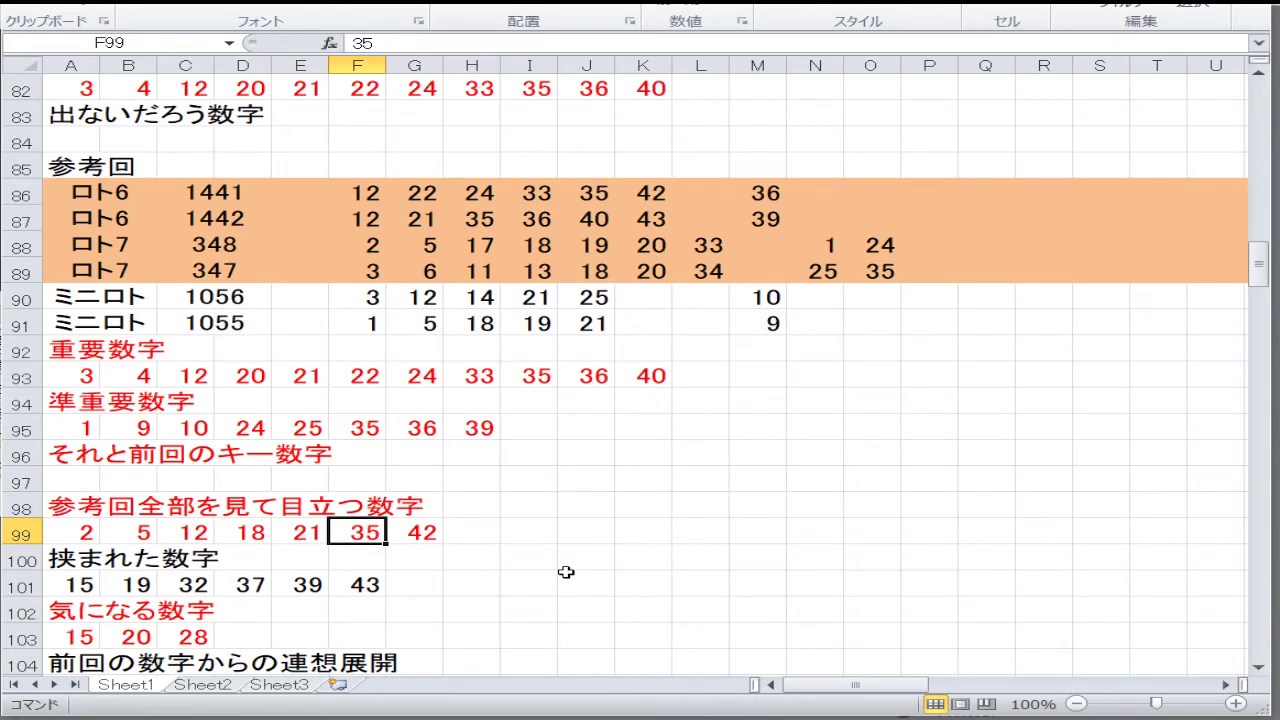
text(3)
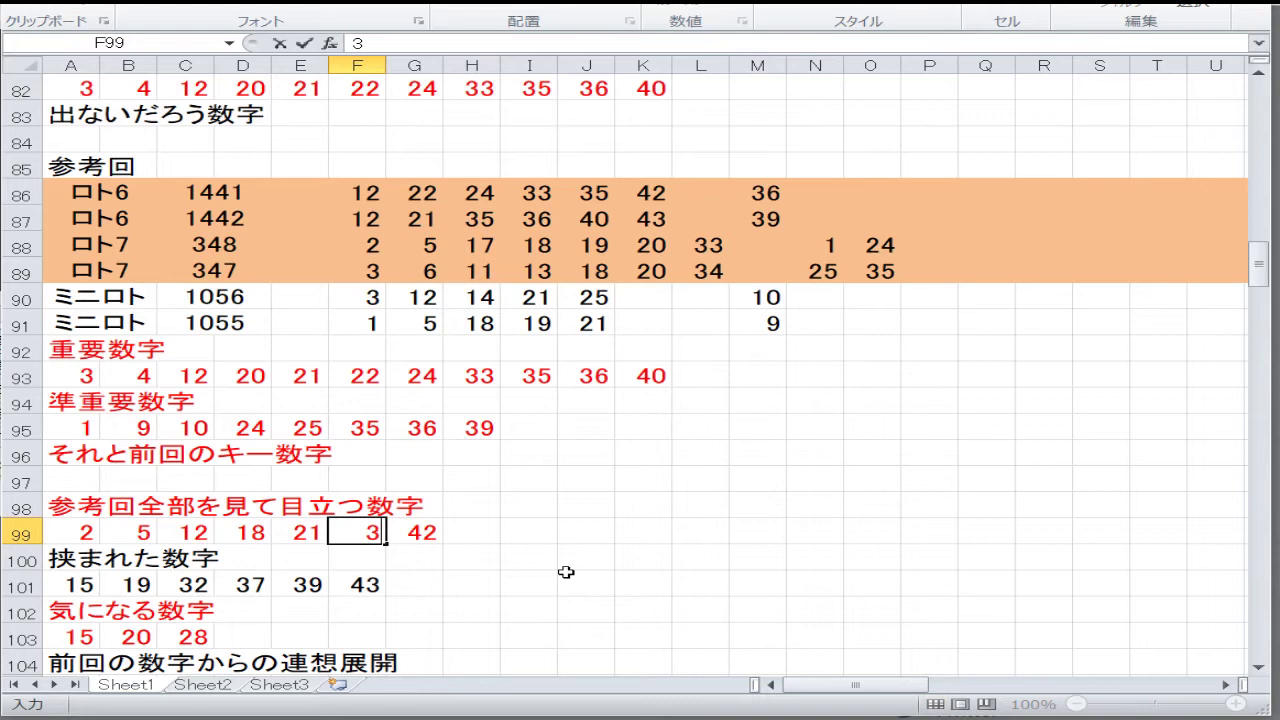
key(Left)
text(20)
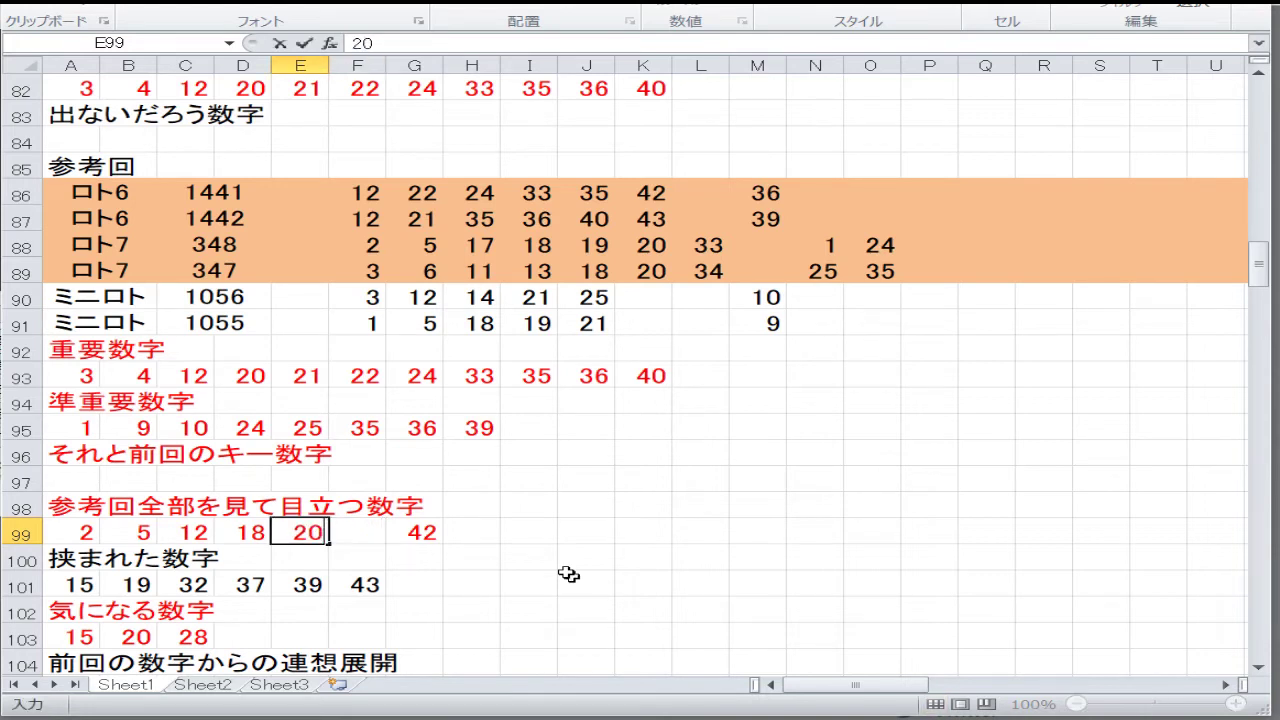
key(Right)
text(21)
key(Right)
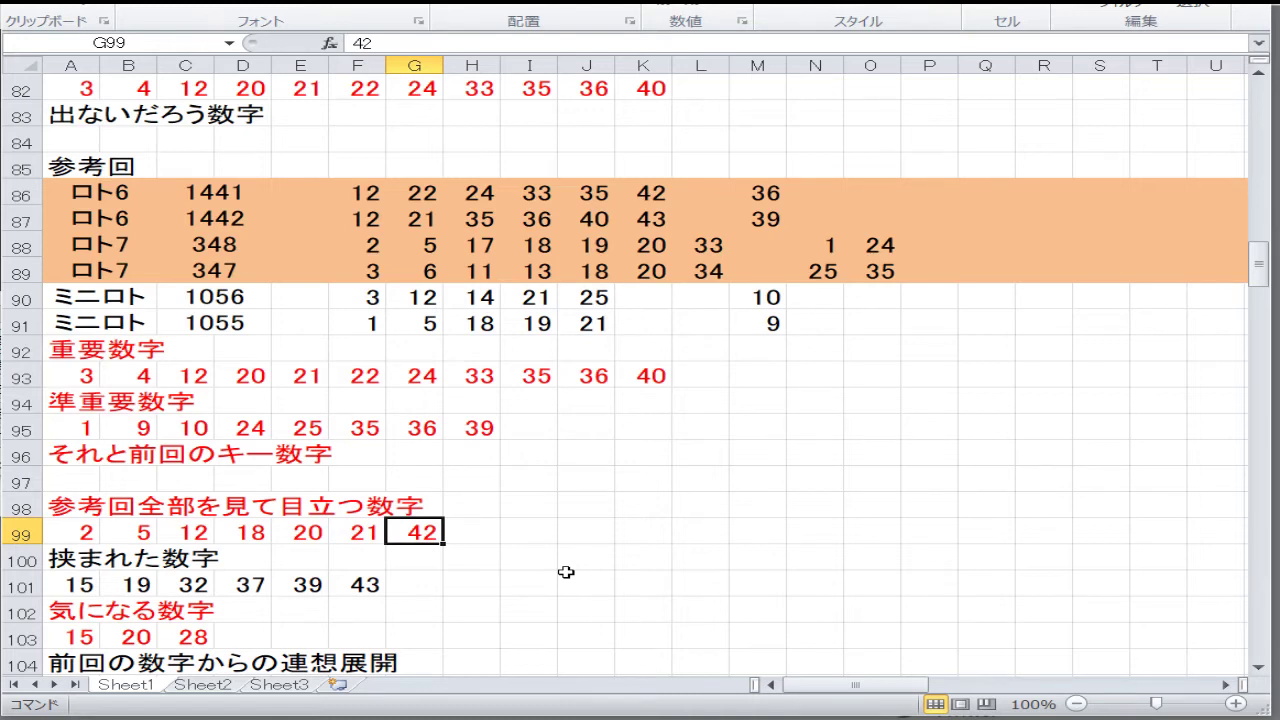
text(33)
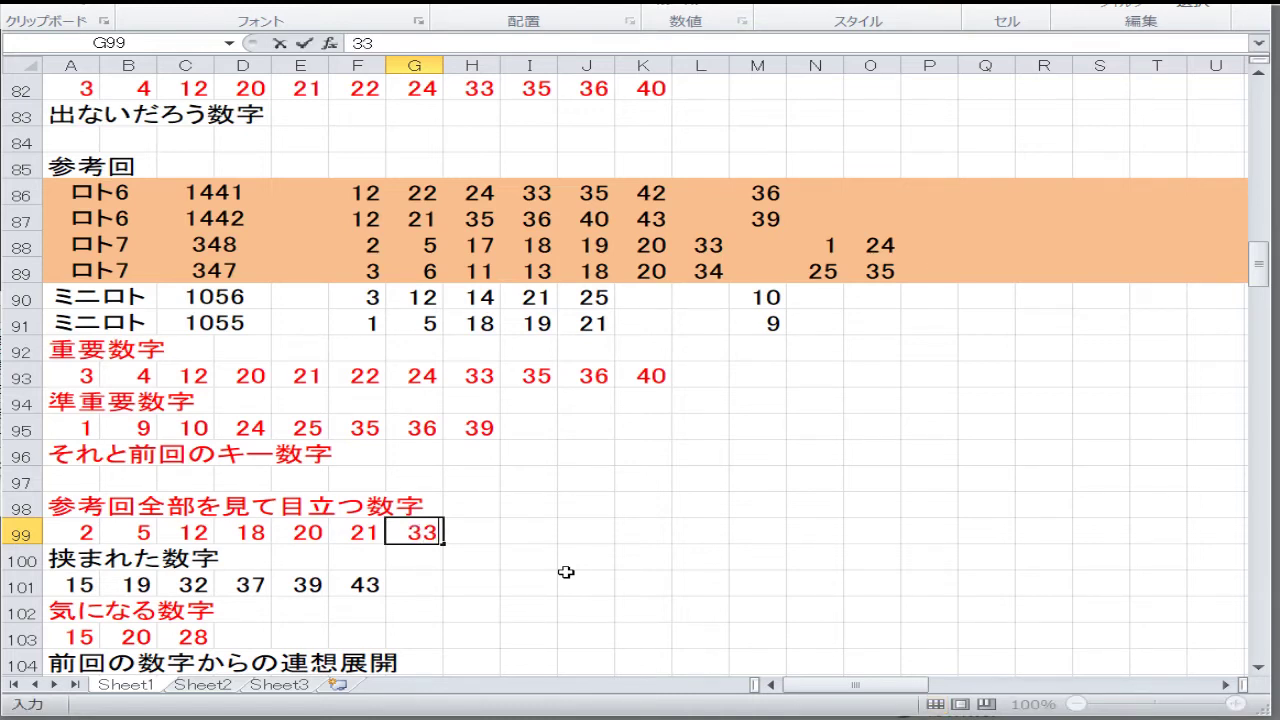
key(Right)
text(35)
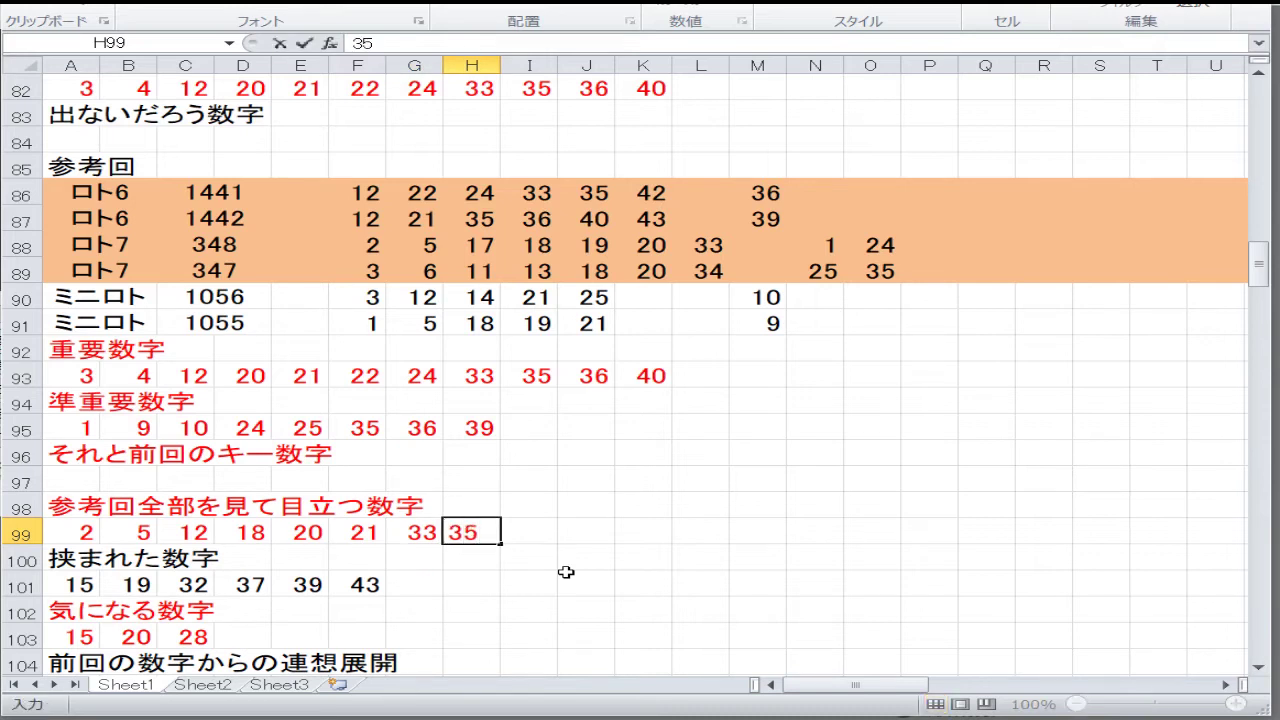
key(Right)
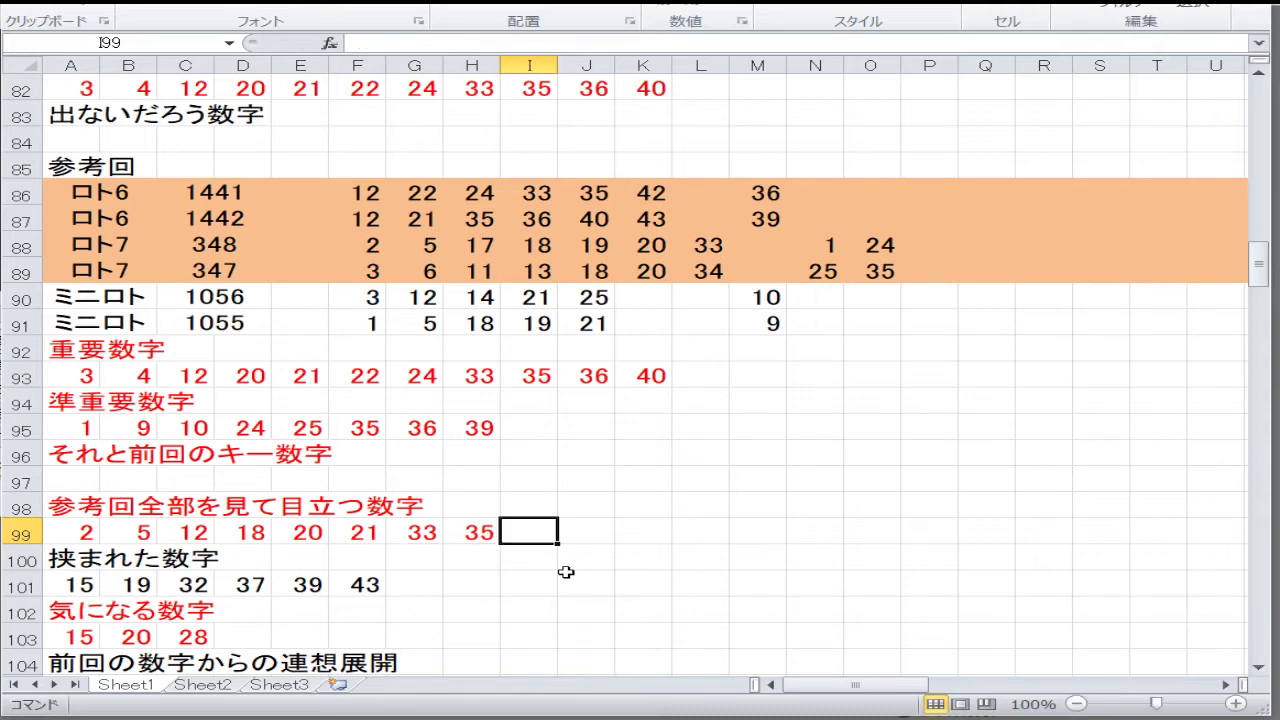
- Copy the 挟まれた数字 list in A78:F78 and look over the extracted number tables above it
key(Down)
key(Left)
key(Left)
key(Home)
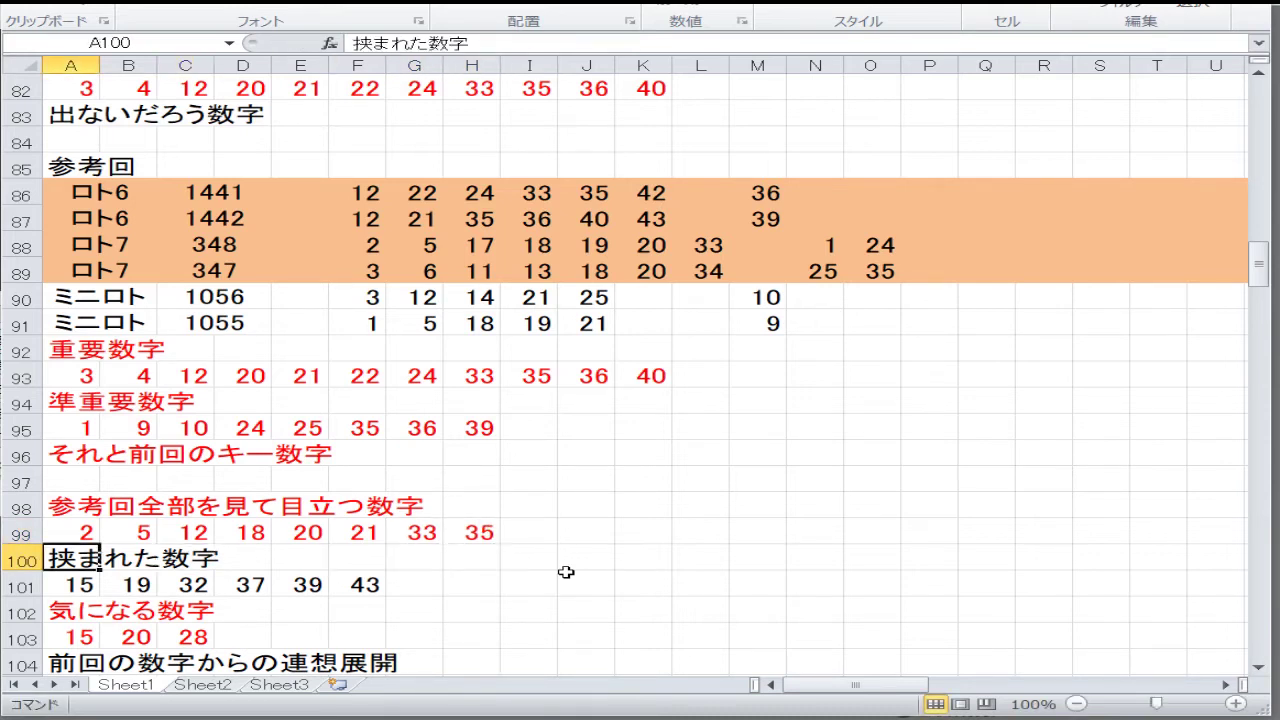
key(Down)
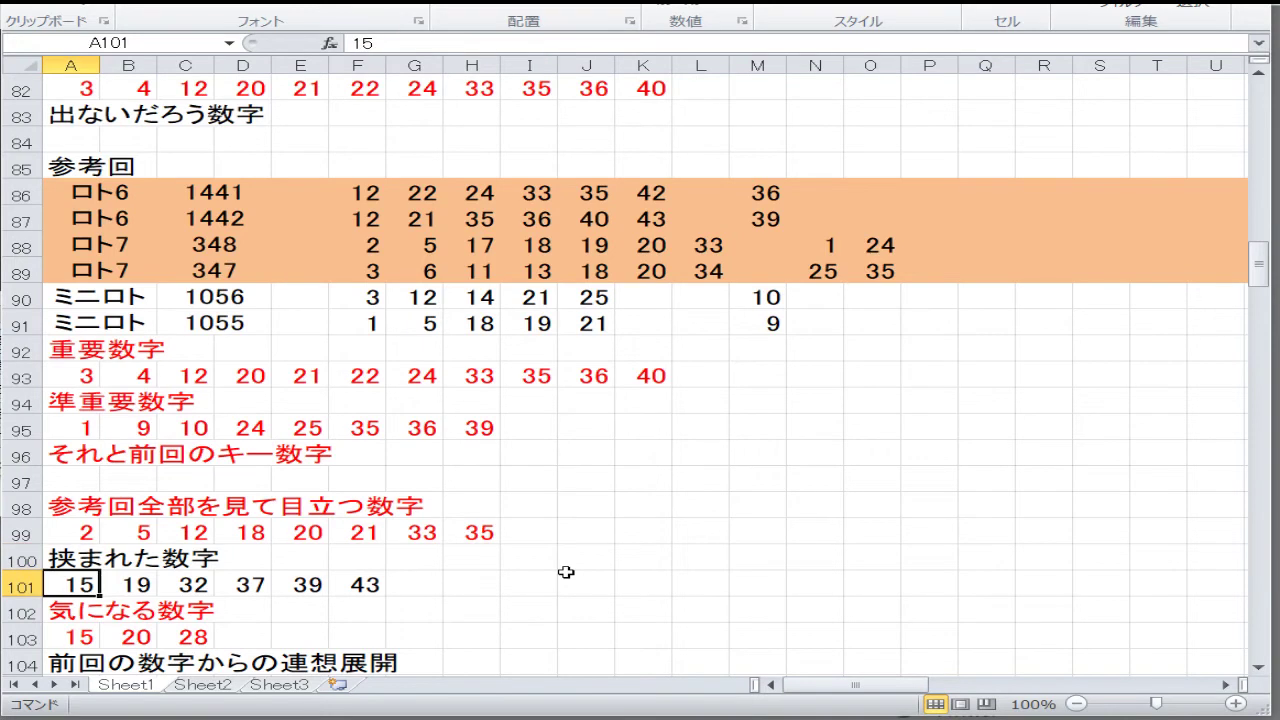
key(Up)
key(Up)
key(Up)
key(Up)
key(Up)
key(Up)
key(Up)
key(Up)
key(Up)
key(Up)
key(Up)
key(Up)
key(Up)
key(Up)
key(Up)
key(Up)
key(Up)
key(Up)
key(Up)
key(Up)
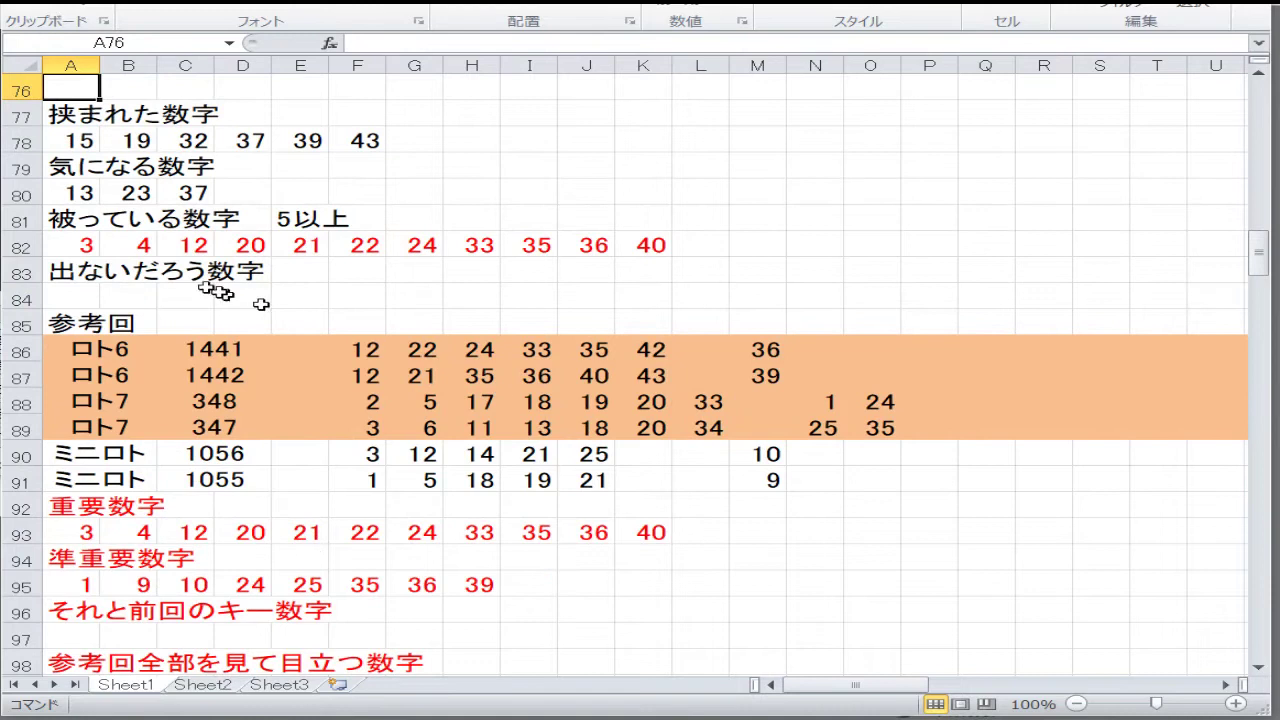
drag(82, 134, 331, 139)
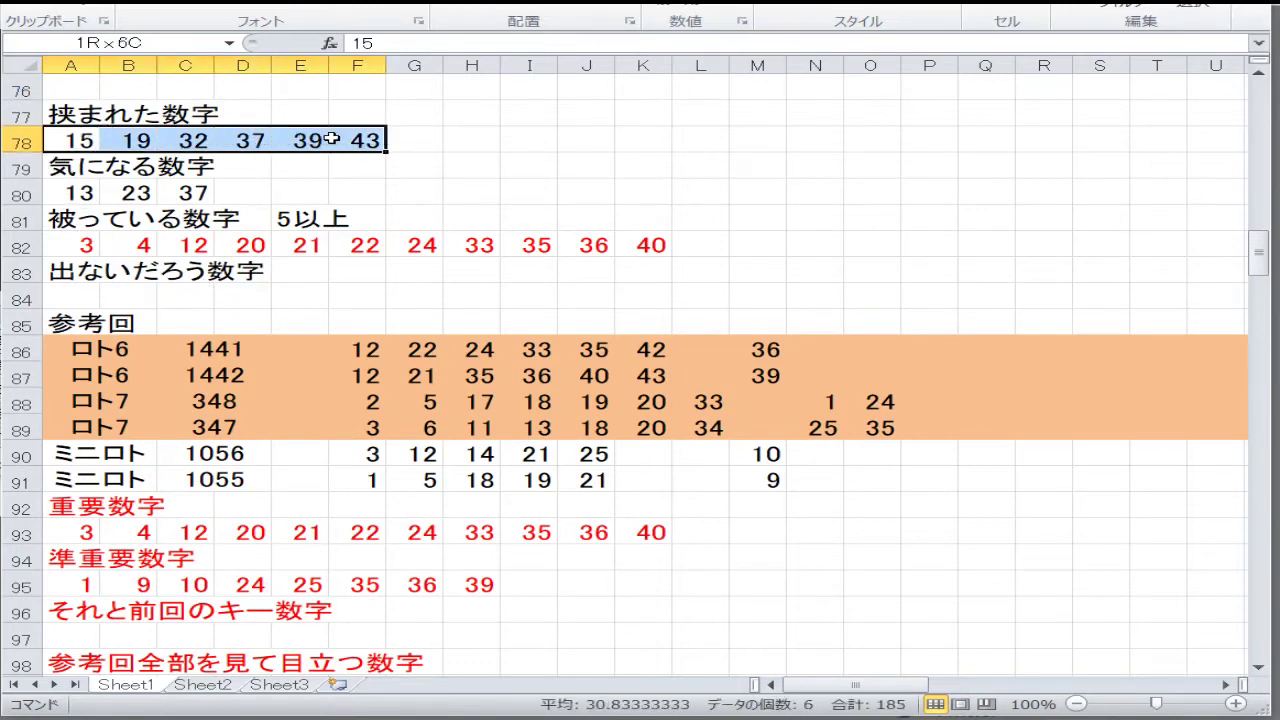
right_click(331, 139)
click(305, 172)
scroll(392, 260, up, 1)
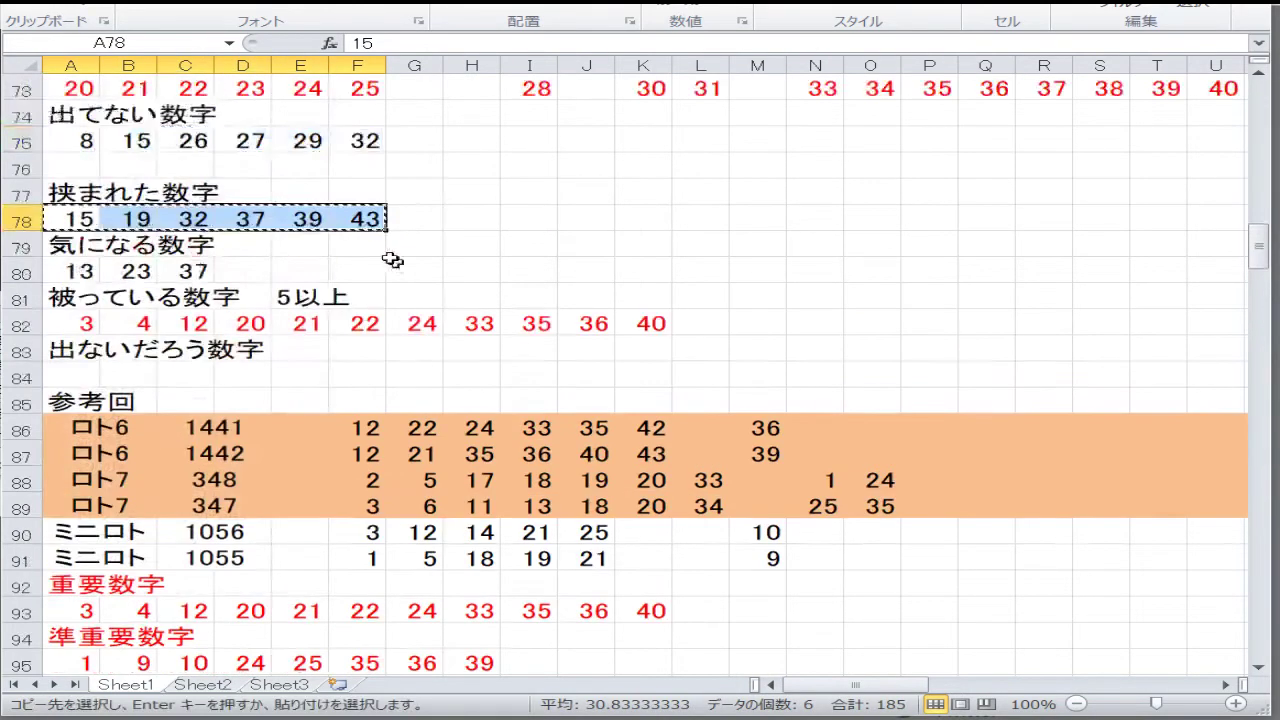
scroll(392, 260, up, 1)
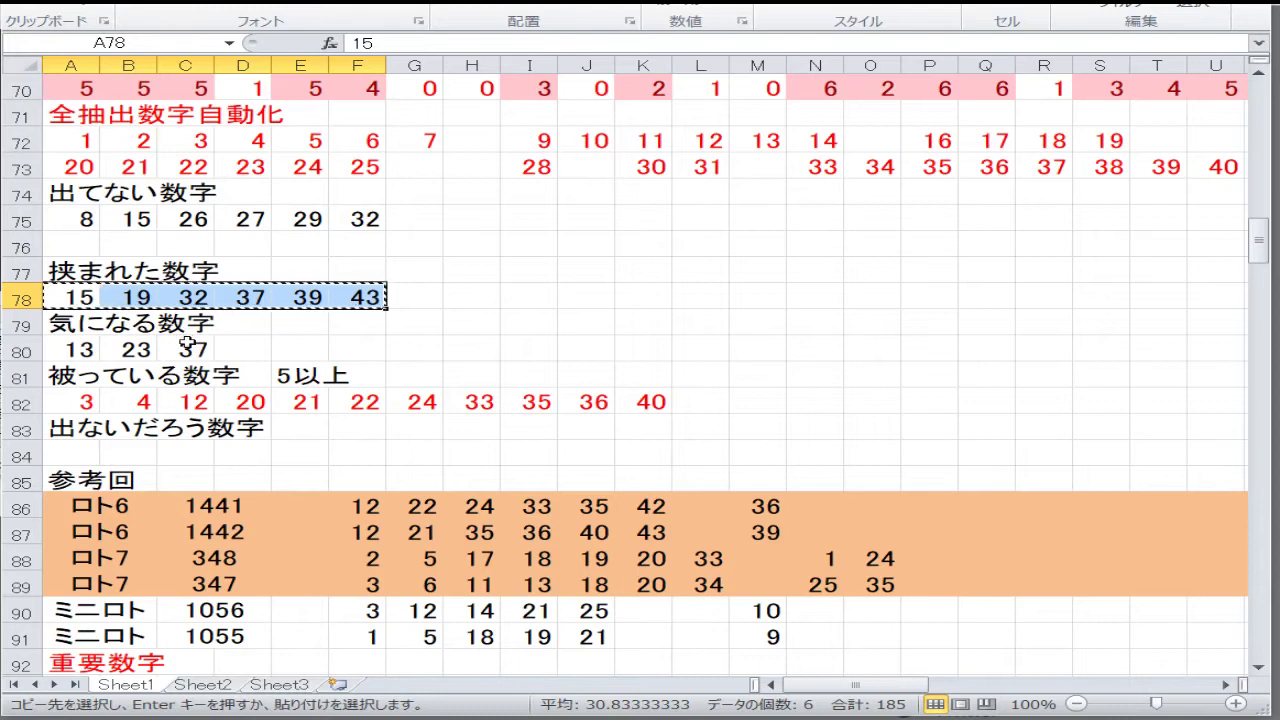
scroll(187, 344, up, 1)
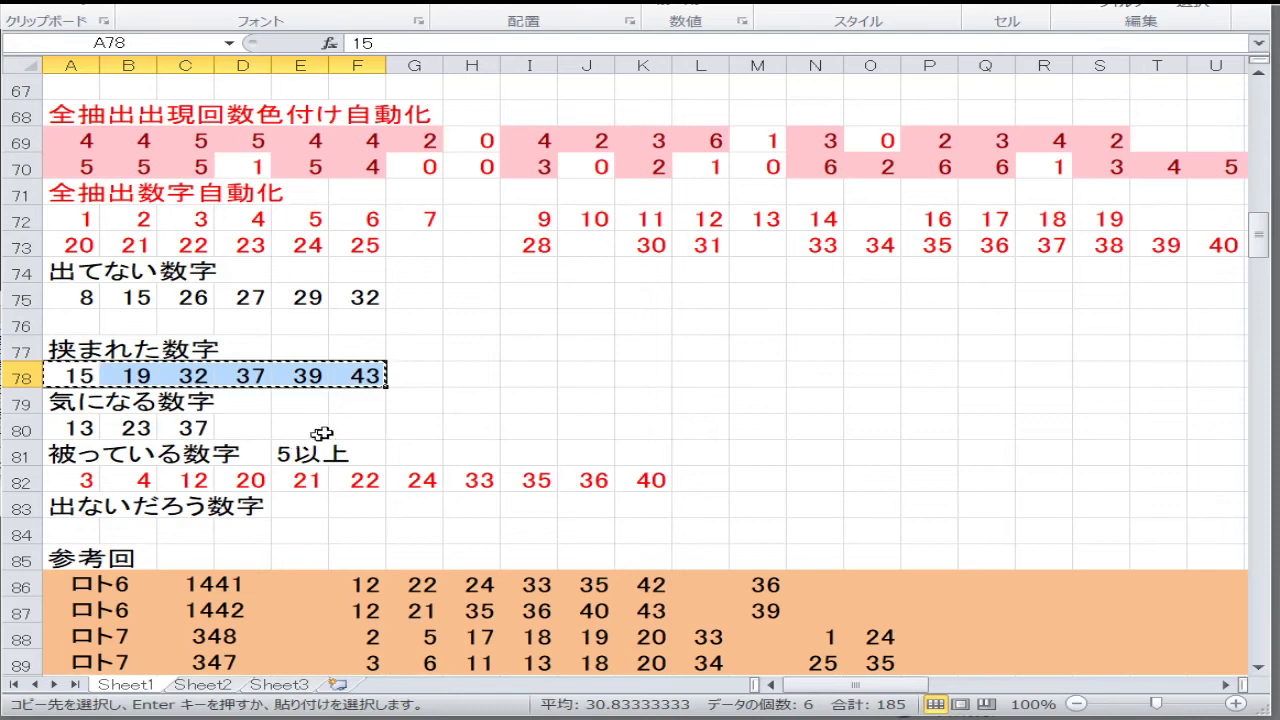
- Clear the 挟まれた数字 list in A78:F78 and paste in the 気になる数字 values from A80:C80, starting at A78
right_click(242, 394)
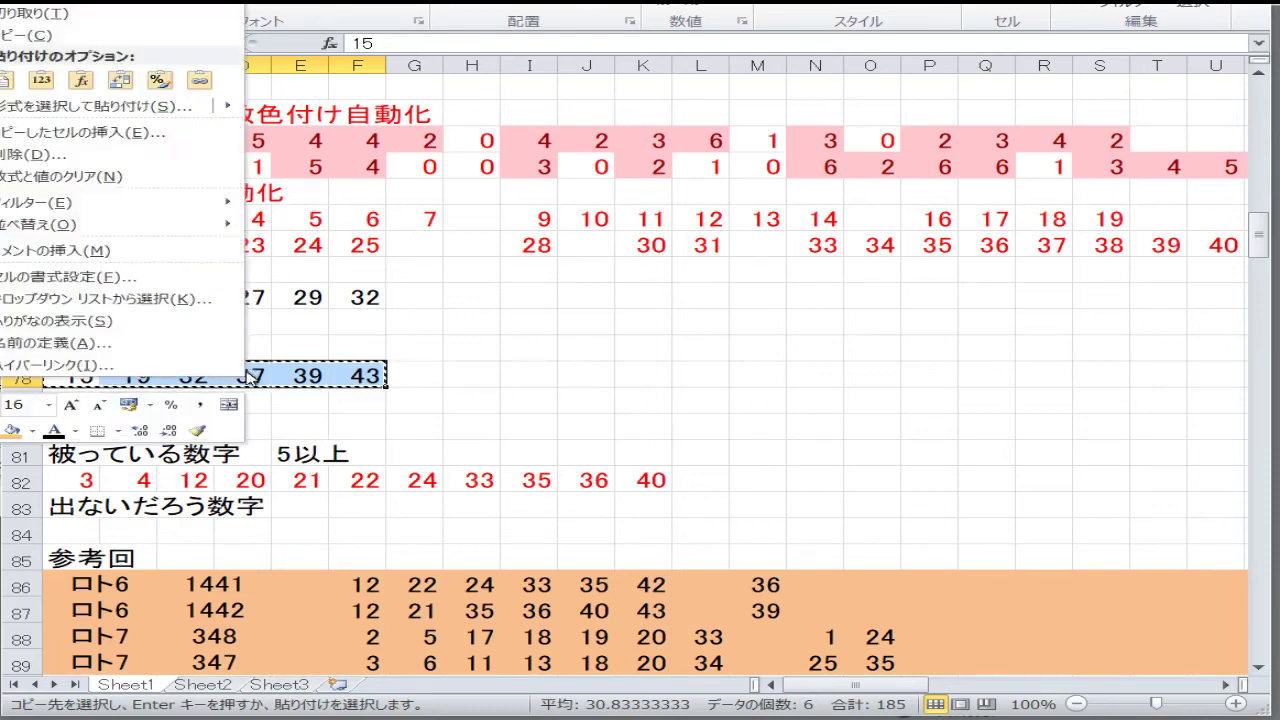
click(166, 177)
drag(83, 427, 190, 428)
right_click(190, 428)
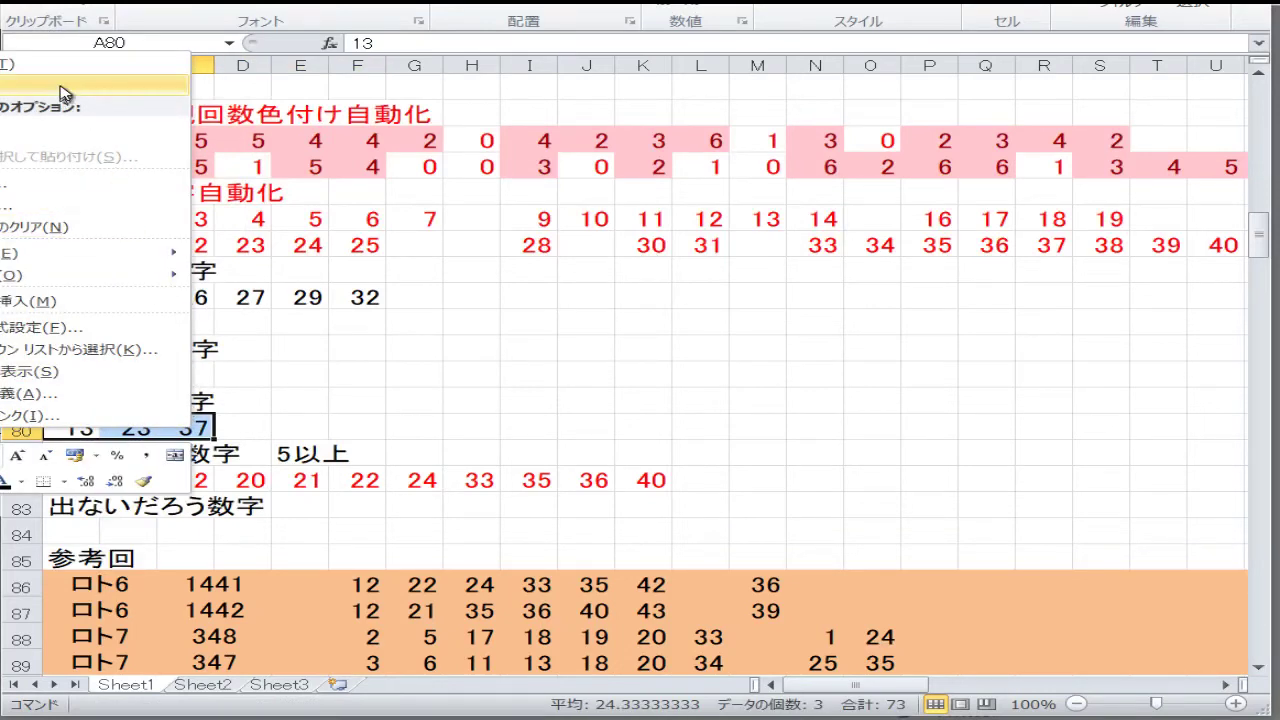
click(65, 86)
right_click(78, 368)
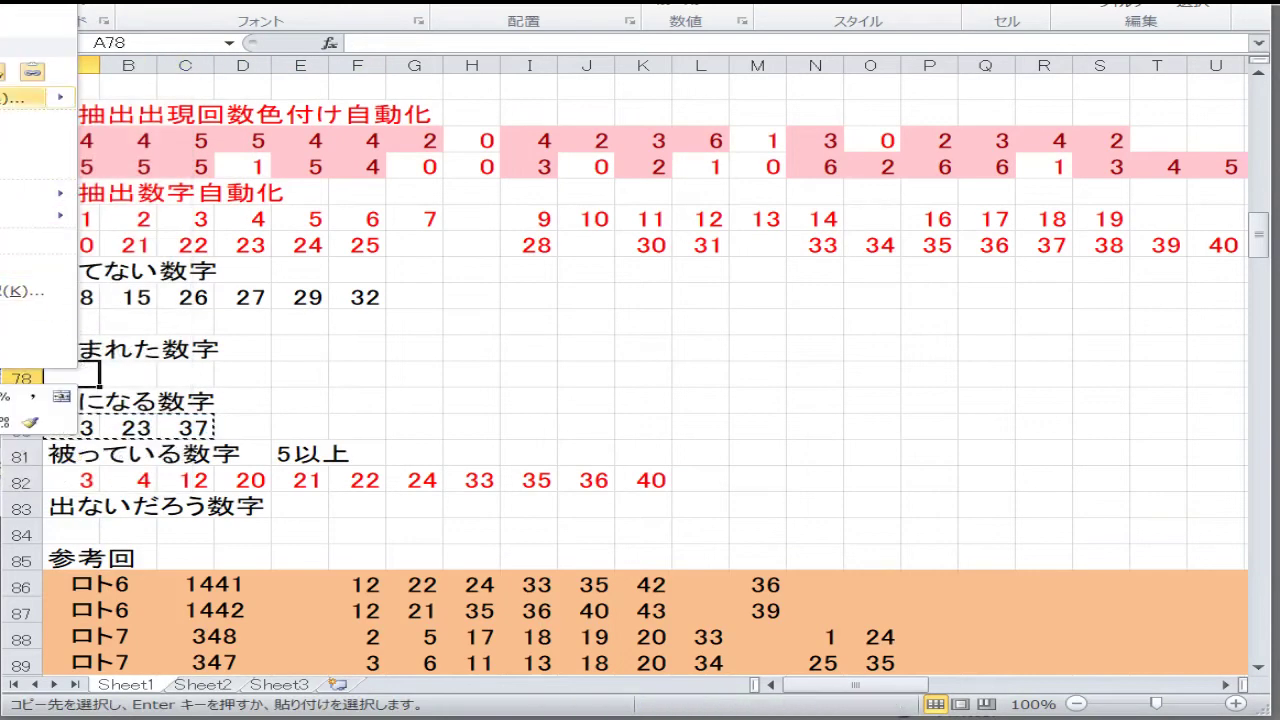
click(40, 98)
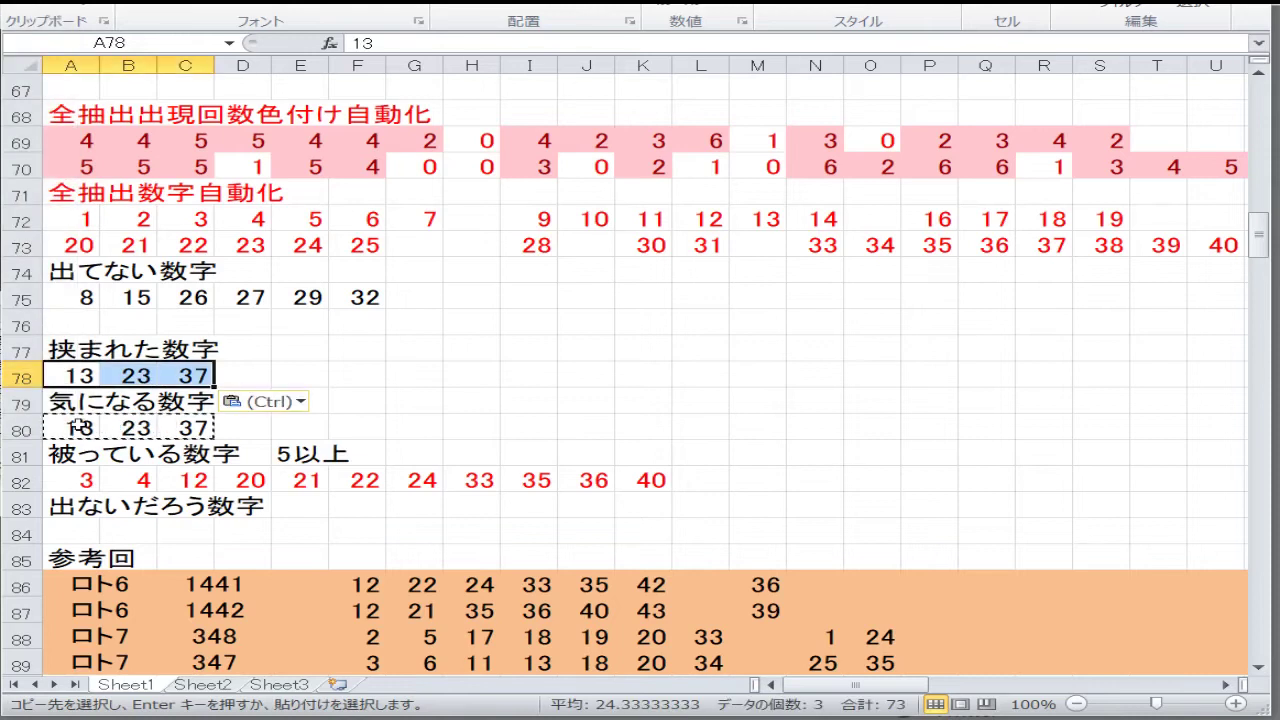
- Clear the numbers from the 気になる数字 list in A80:C80
drag(75, 428, 200, 413)
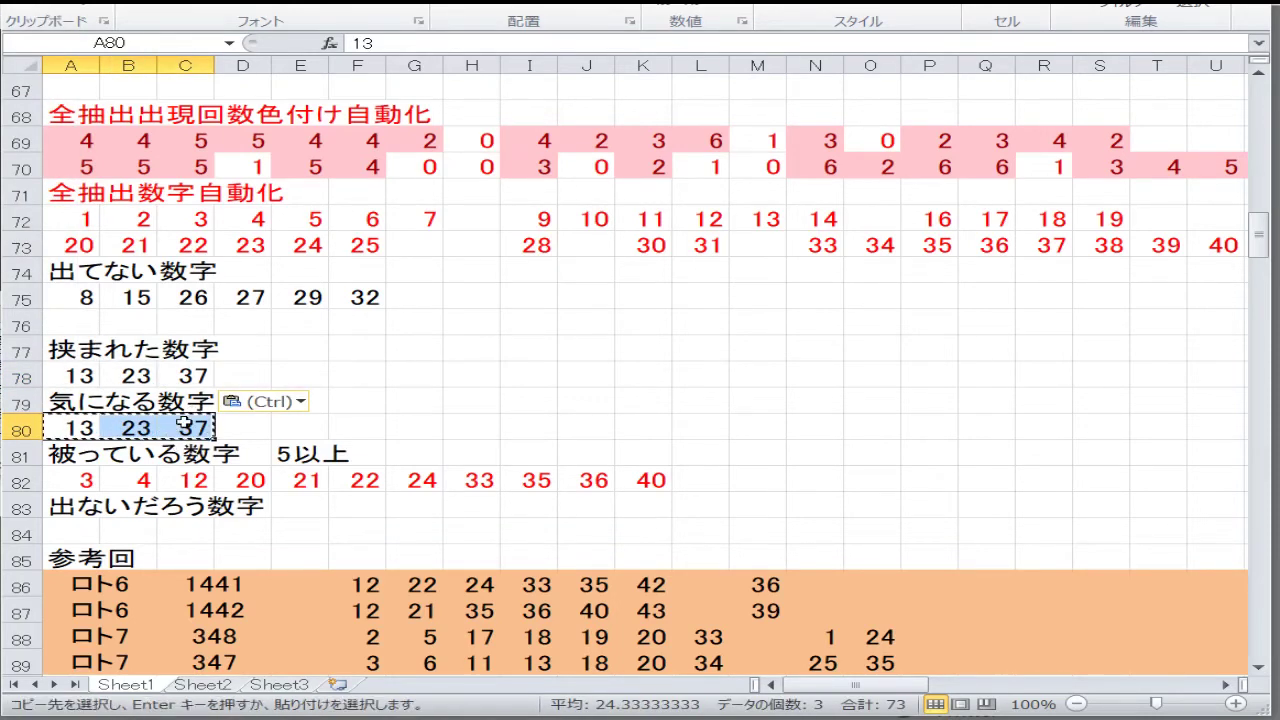
right_click(172, 438)
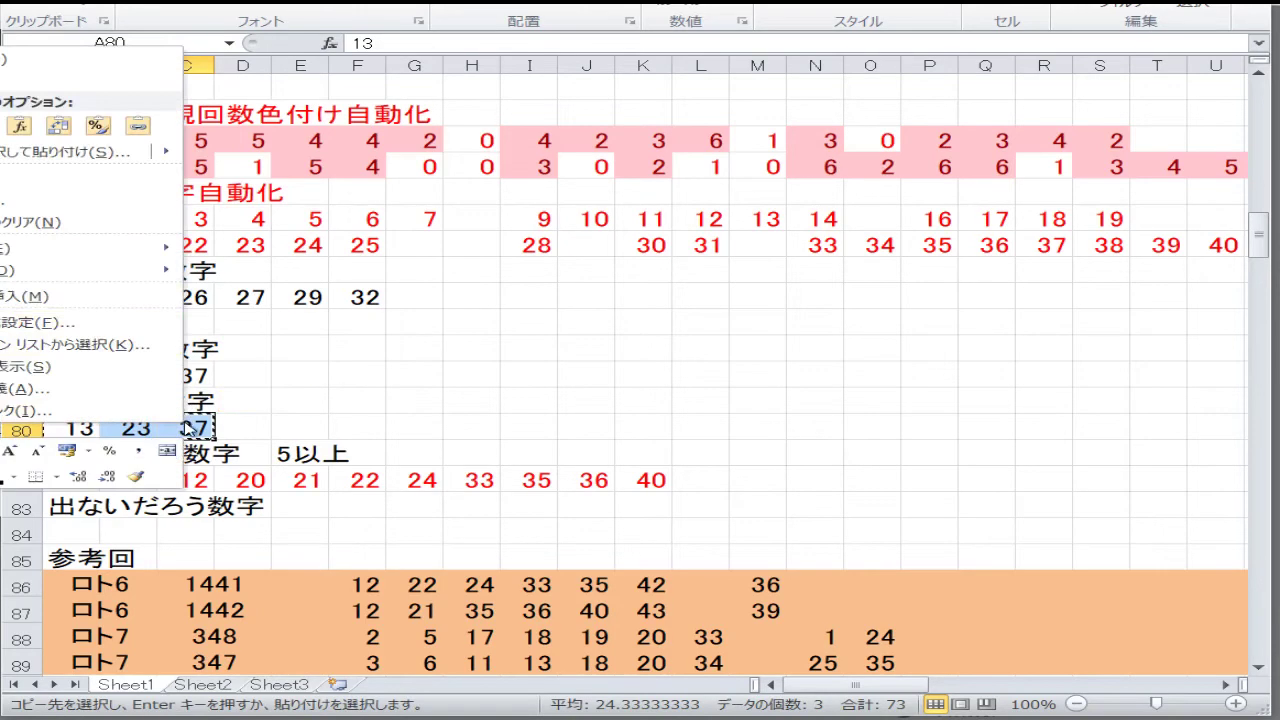
click(76, 224)
click(400, 428)
- Copy the 挟まれた数字 list in A78:C78 into the lower 挟まれた数字 list starting at A101
scroll(312, 447, down, 1)
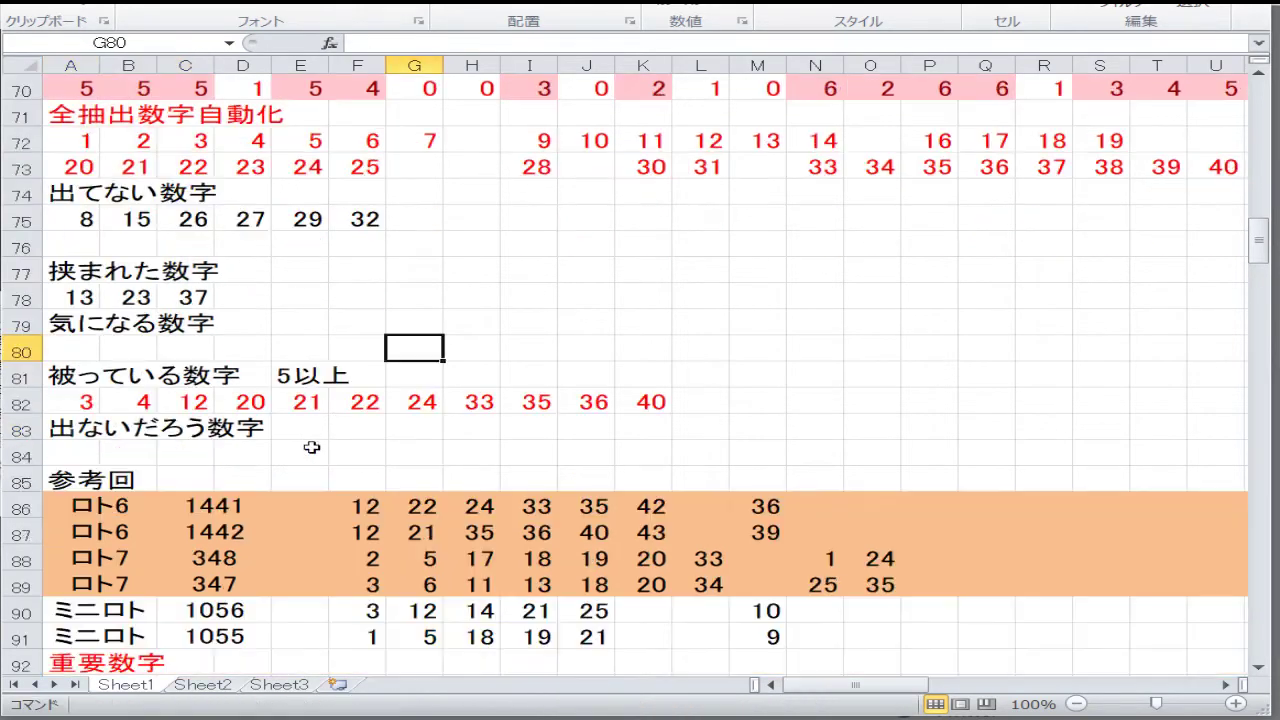
scroll(312, 447, down, 2)
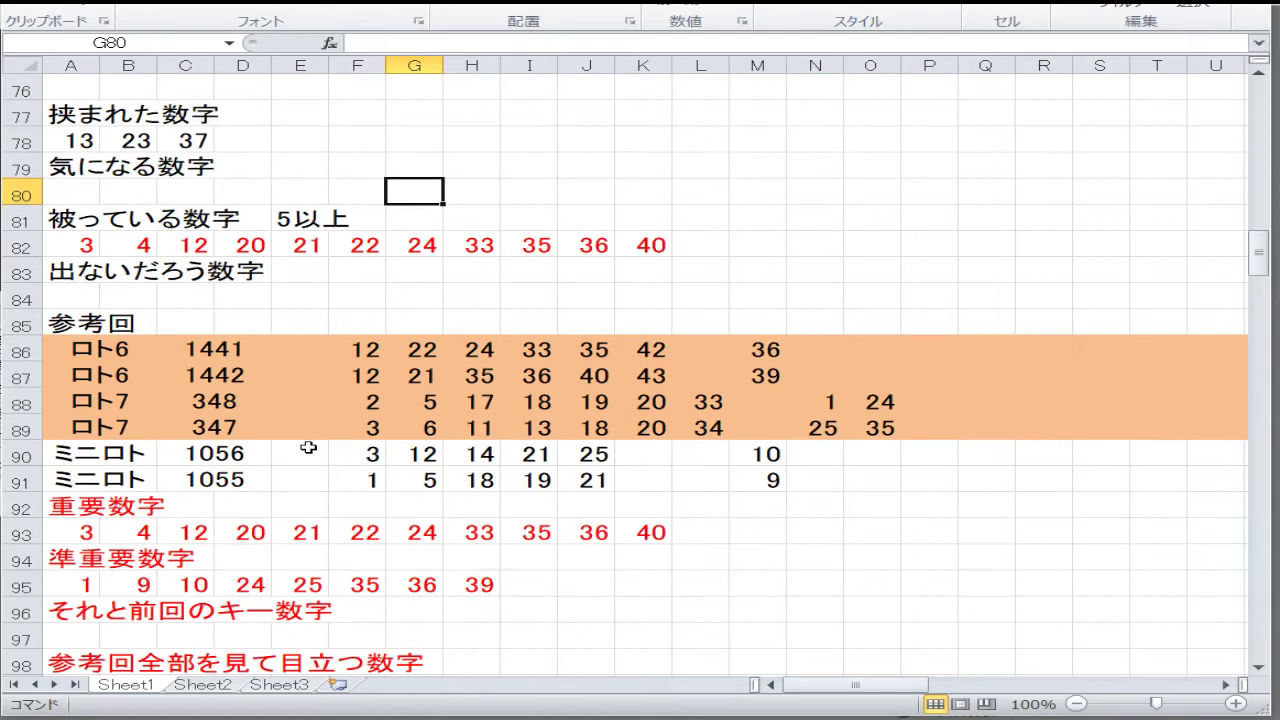
drag(88, 140, 185, 140)
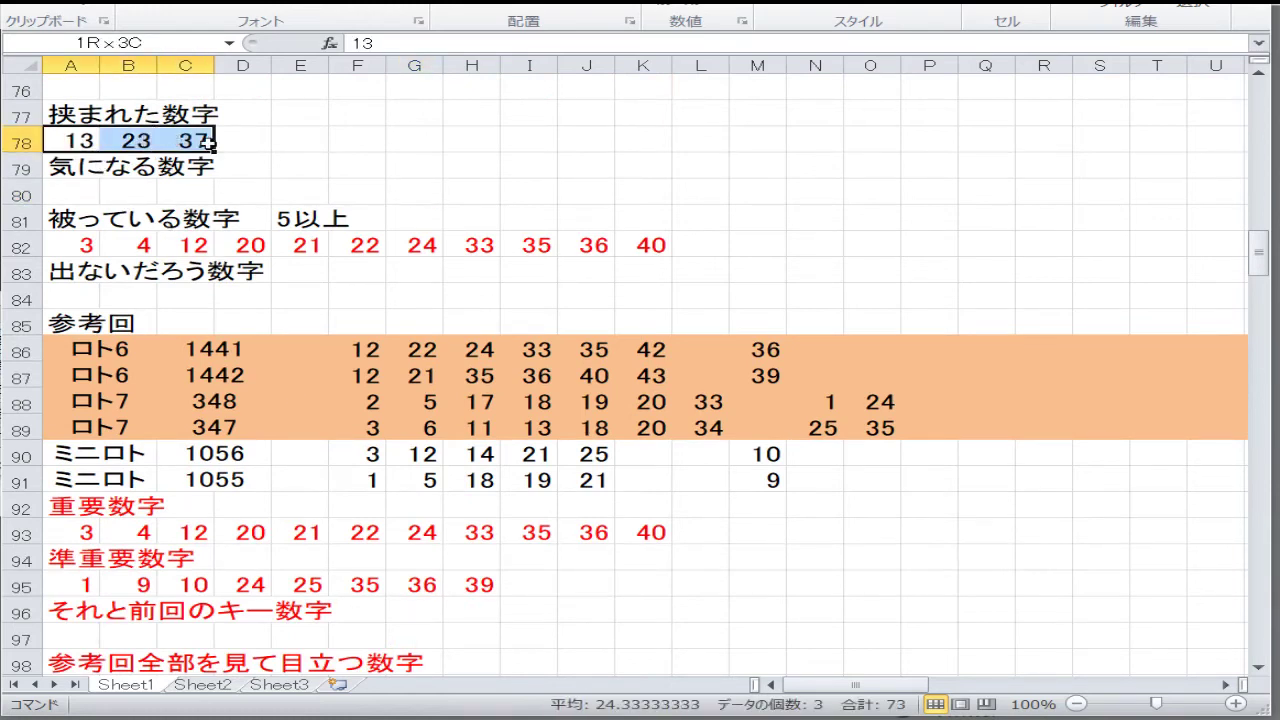
right_click(180, 140)
click(120, 178)
scroll(92, 440, down, 2)
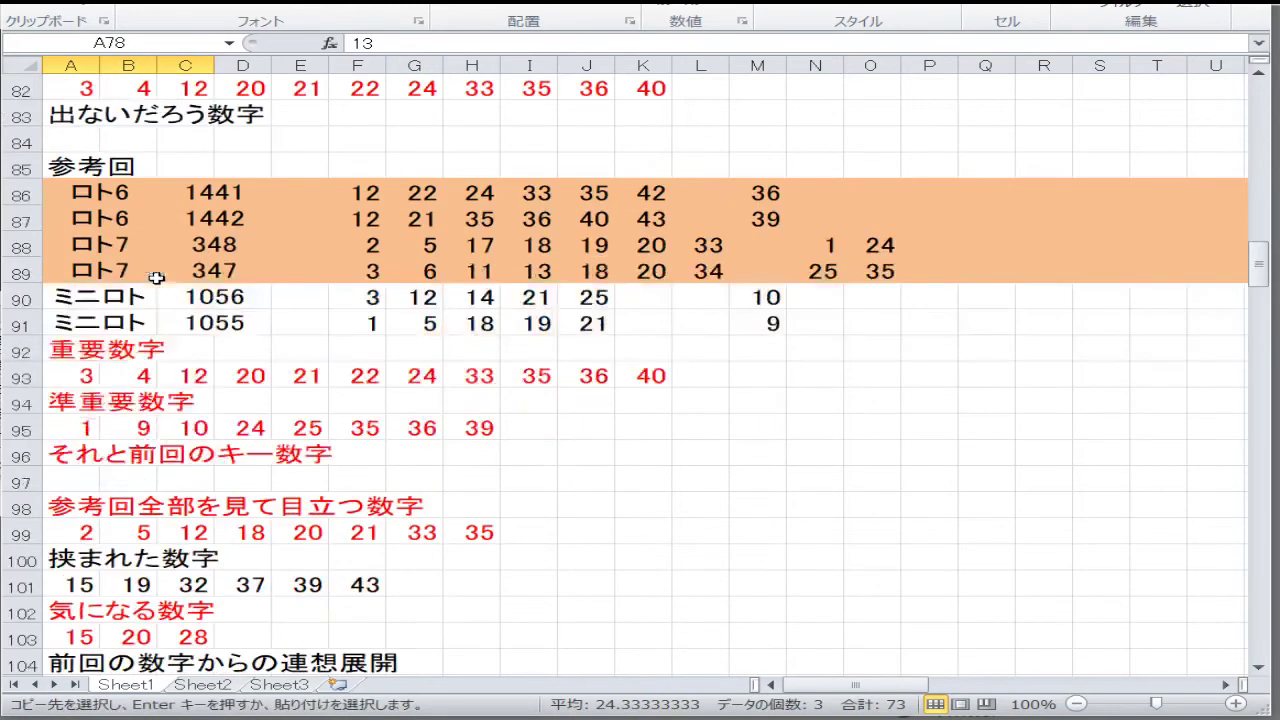
scroll(90, 520, down, 1)
right_click(88, 505)
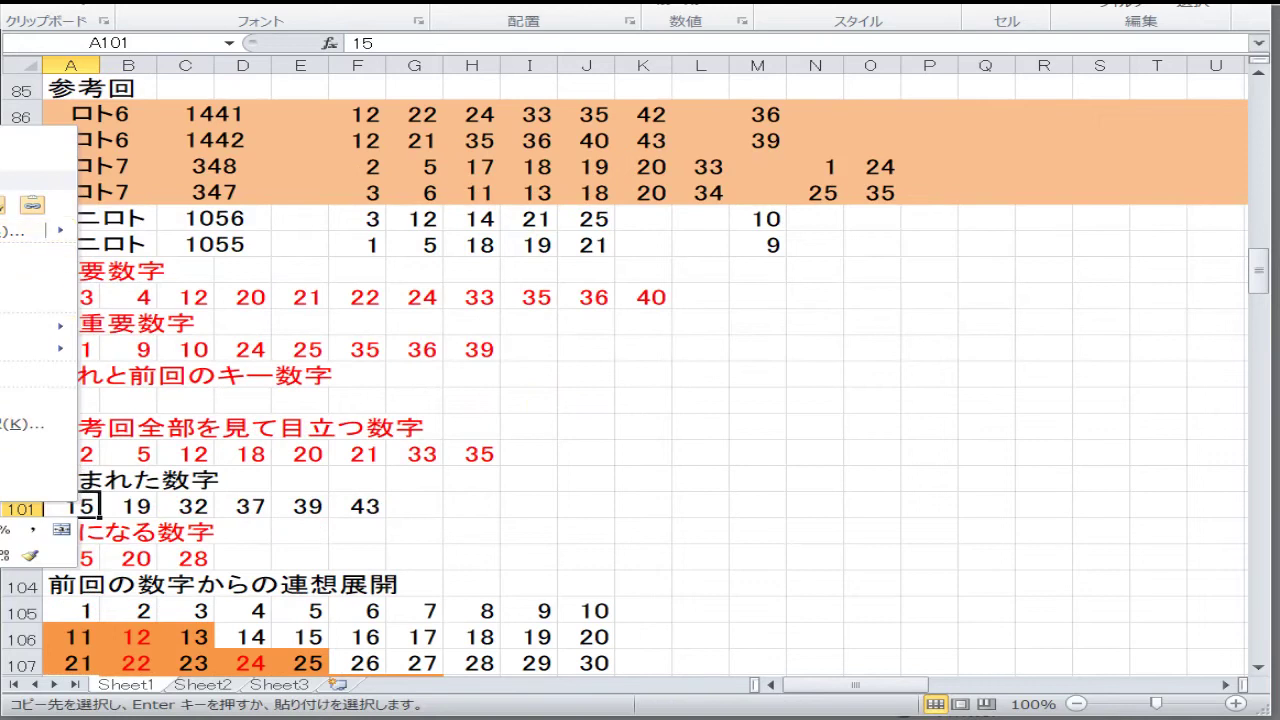
click(63, 415)
- Clear the leftover old numbers in D101:F101 of the lower 挟まれた数字 list
drag(245, 506, 370, 488)
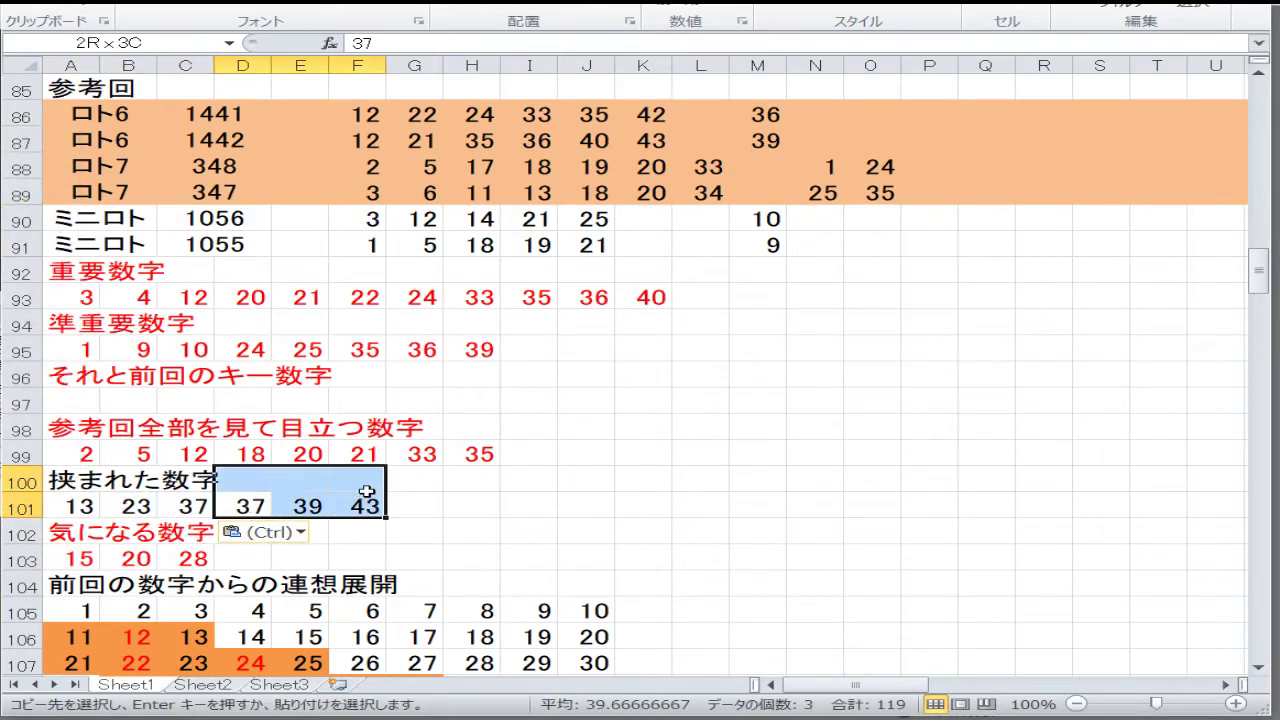
right_click(370, 490)
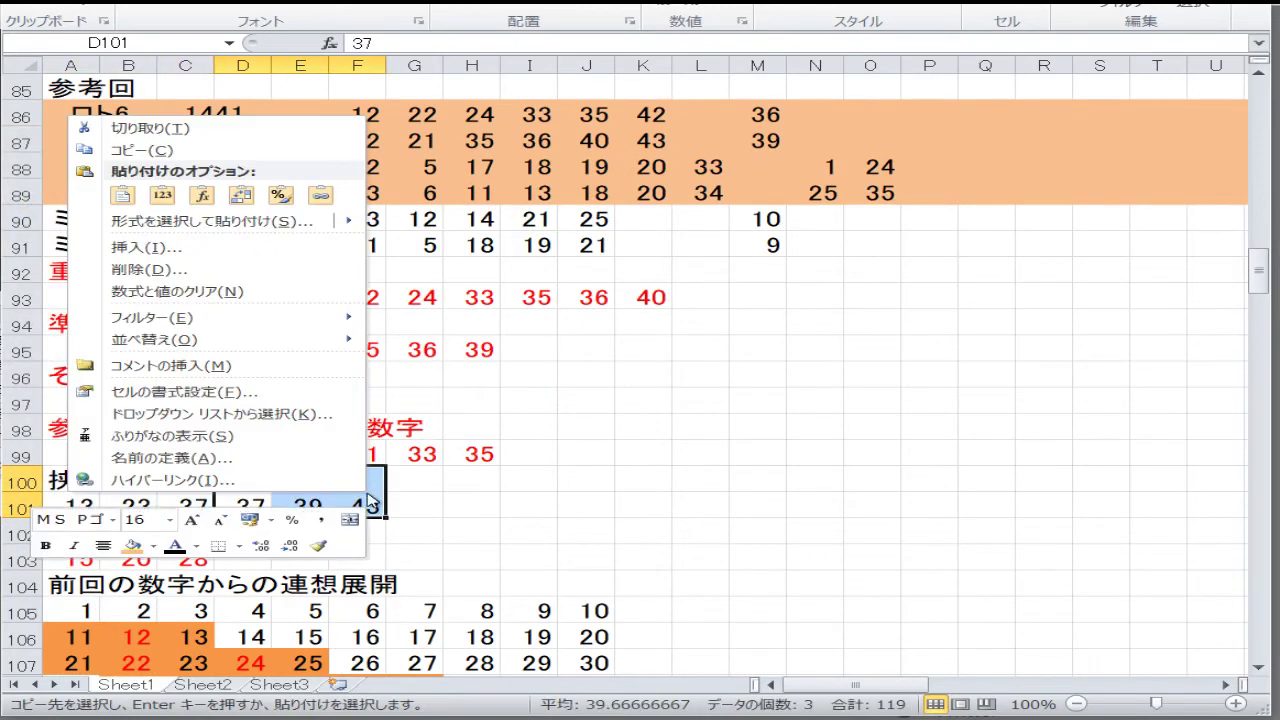
click(280, 291)
- Clear the old numbers from the lower 気になる数字 list in A103:C103
scroll(255, 375, down, 2)
drag(192, 402, 72, 400)
right_click(163, 400)
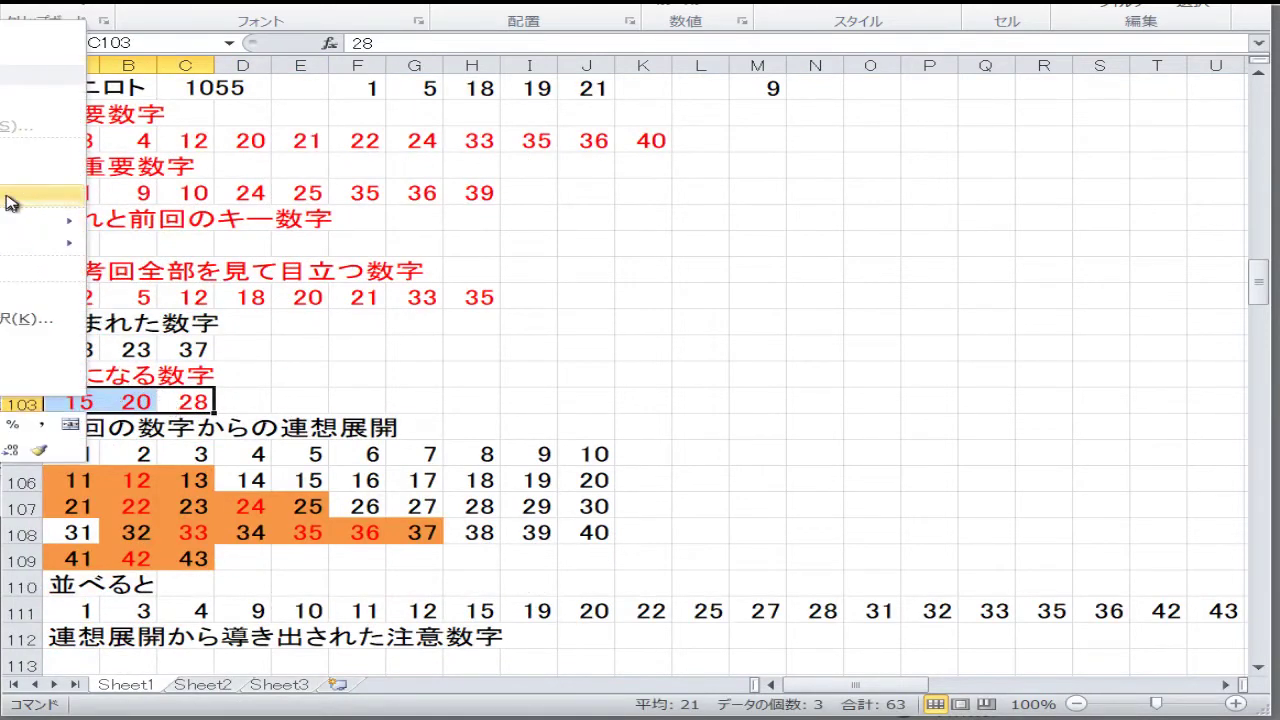
click(20, 218)
- Reset the 前回の数字からの連想展開 grid in A105:J109 to black text with no fill colour
scroll(262, 385, down, 1)
drag(80, 376, 561, 469)
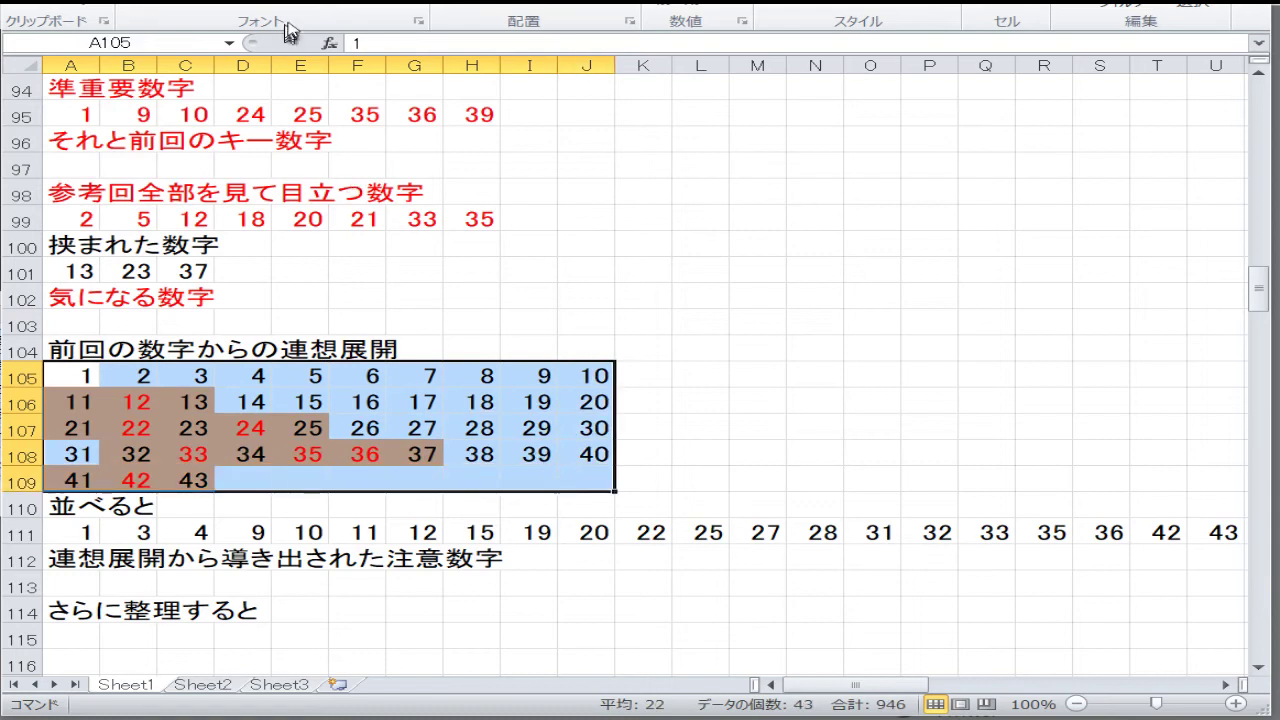
click(352, 12)
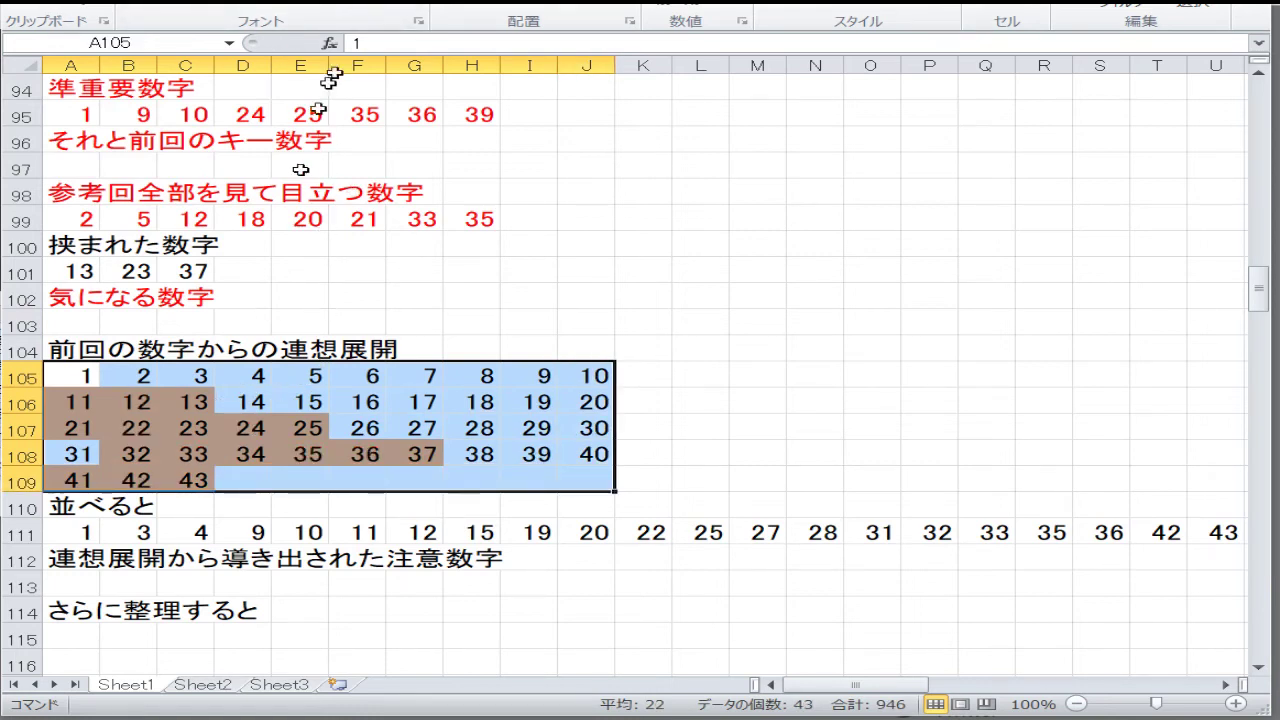
click(330, 5)
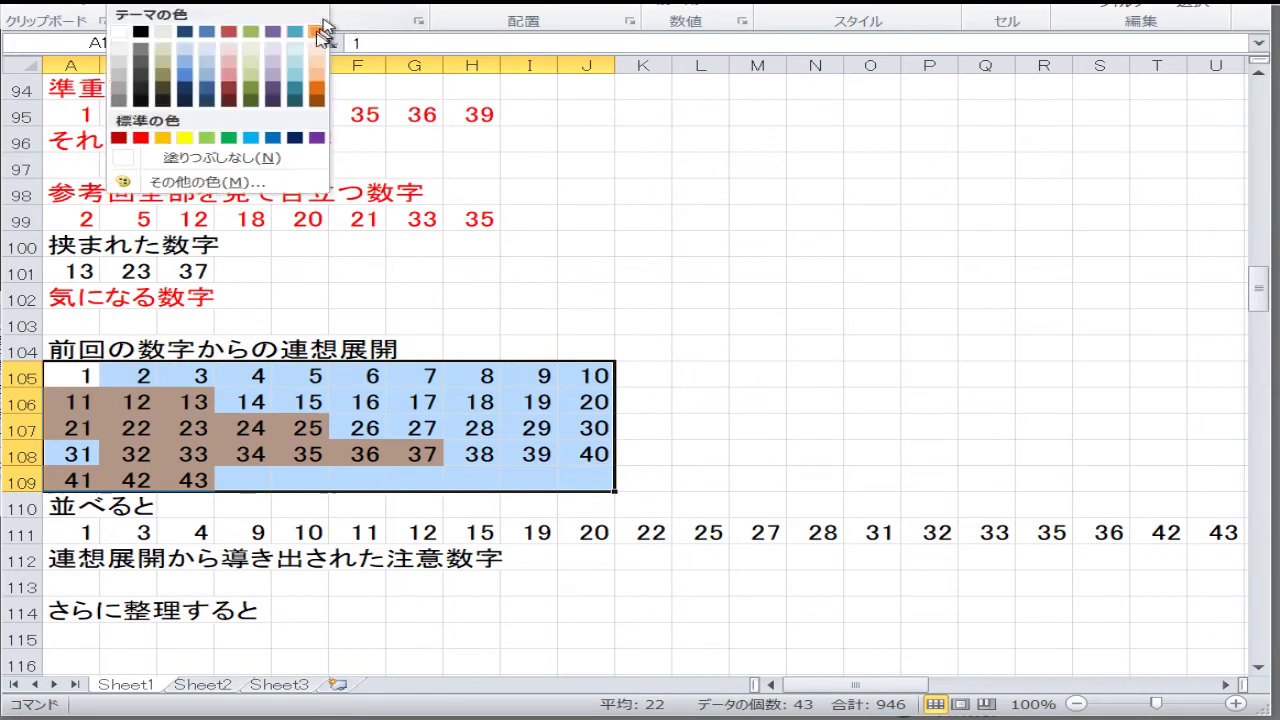
click(250, 157)
click(345, 403)
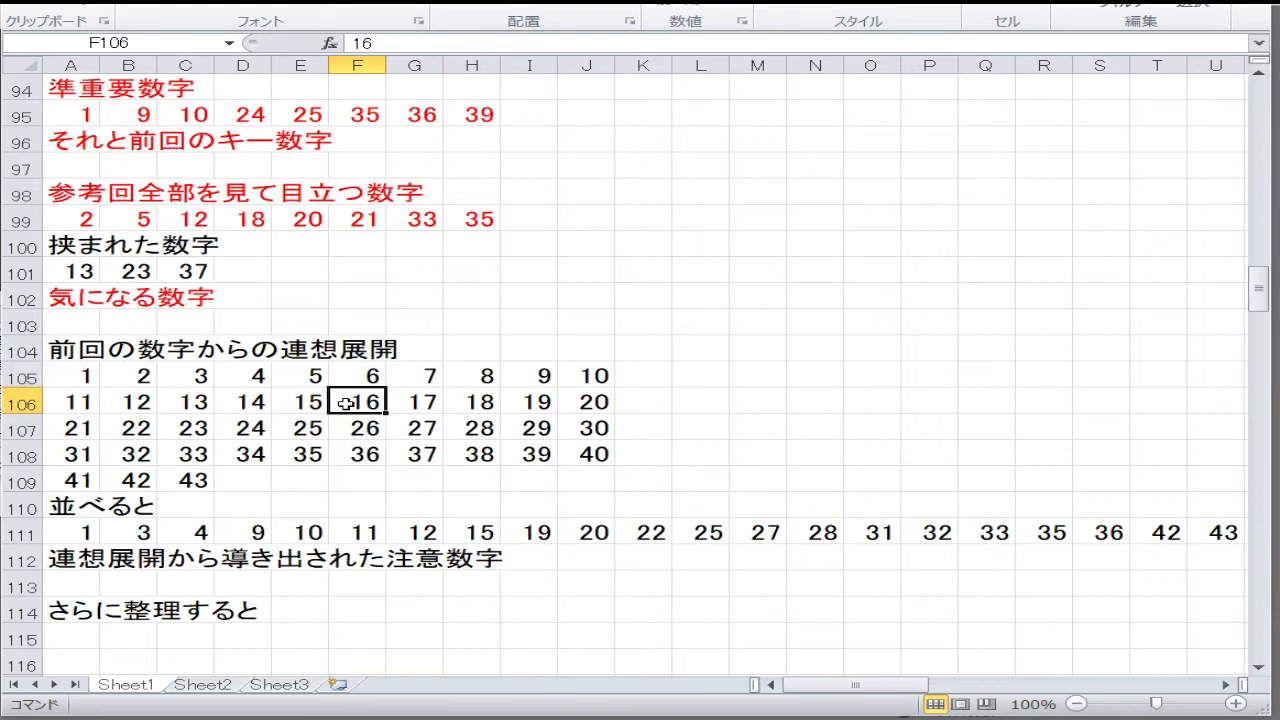
click(140, 376)
ctrl+click(287, 375)
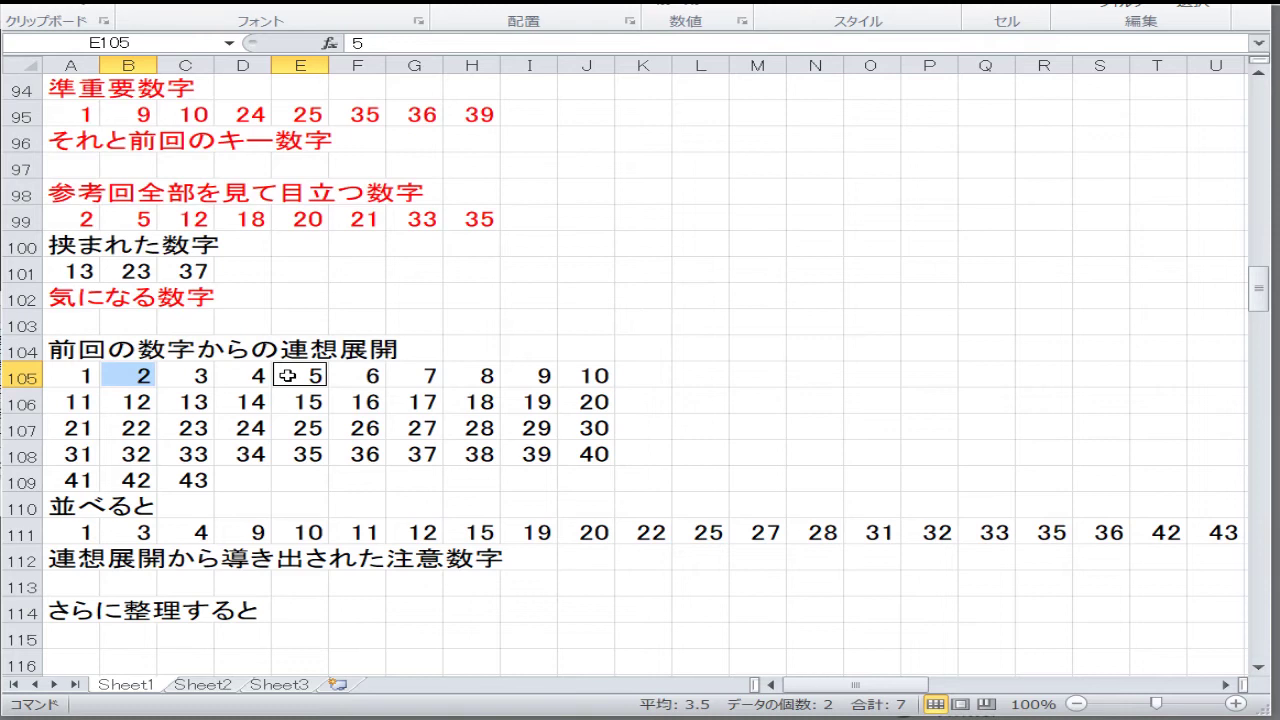
ctrl+click(430, 404)
ctrl+click(473, 401)
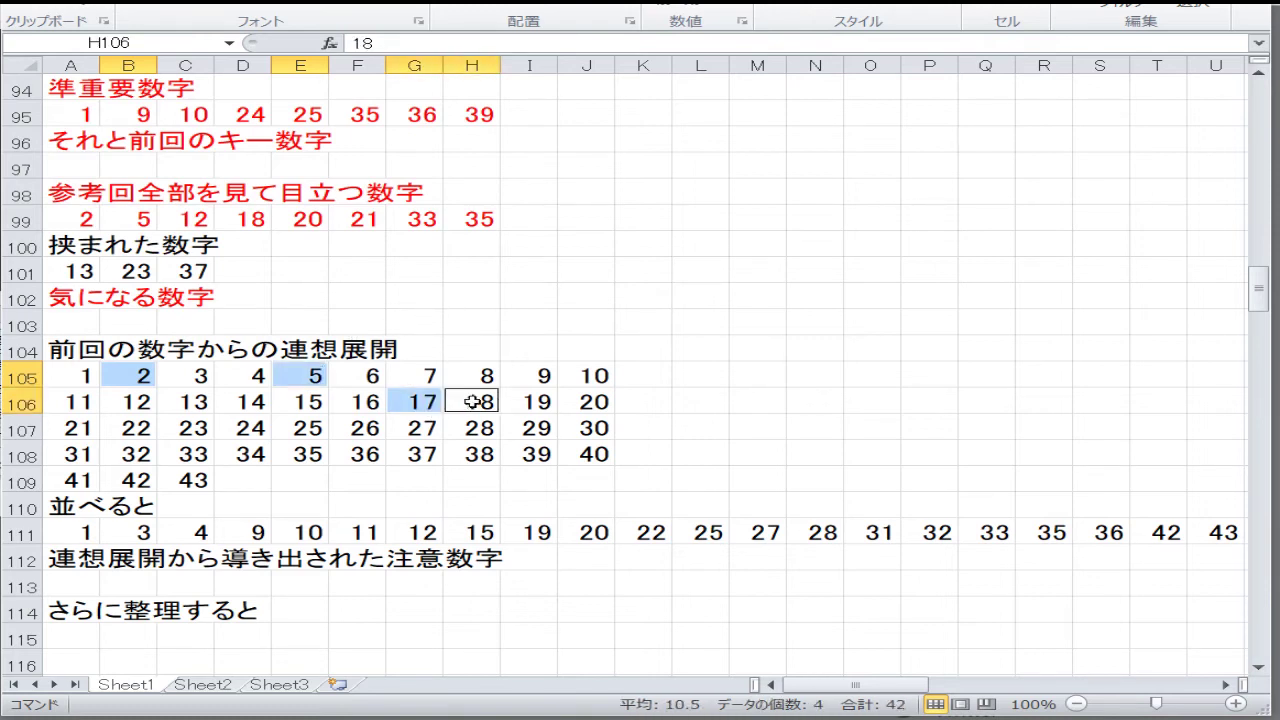
ctrl+click(517, 403)
ctrl+click(578, 401)
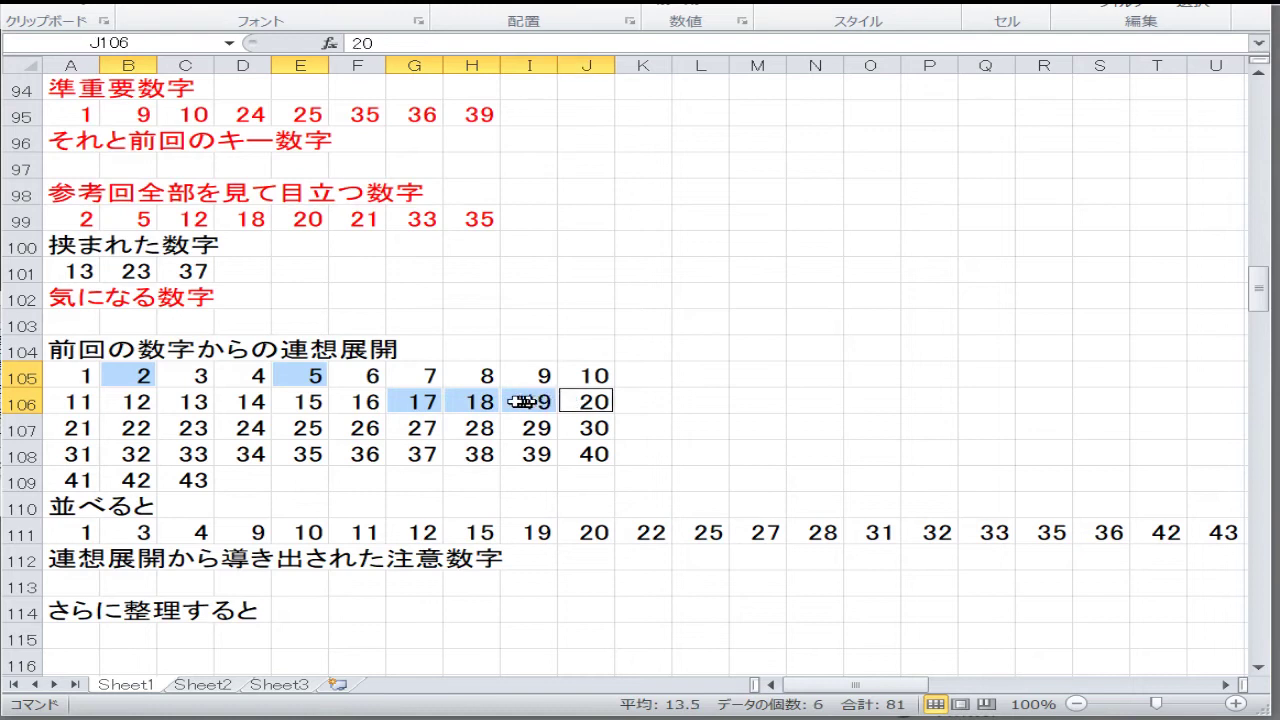
ctrl+click(195, 453)
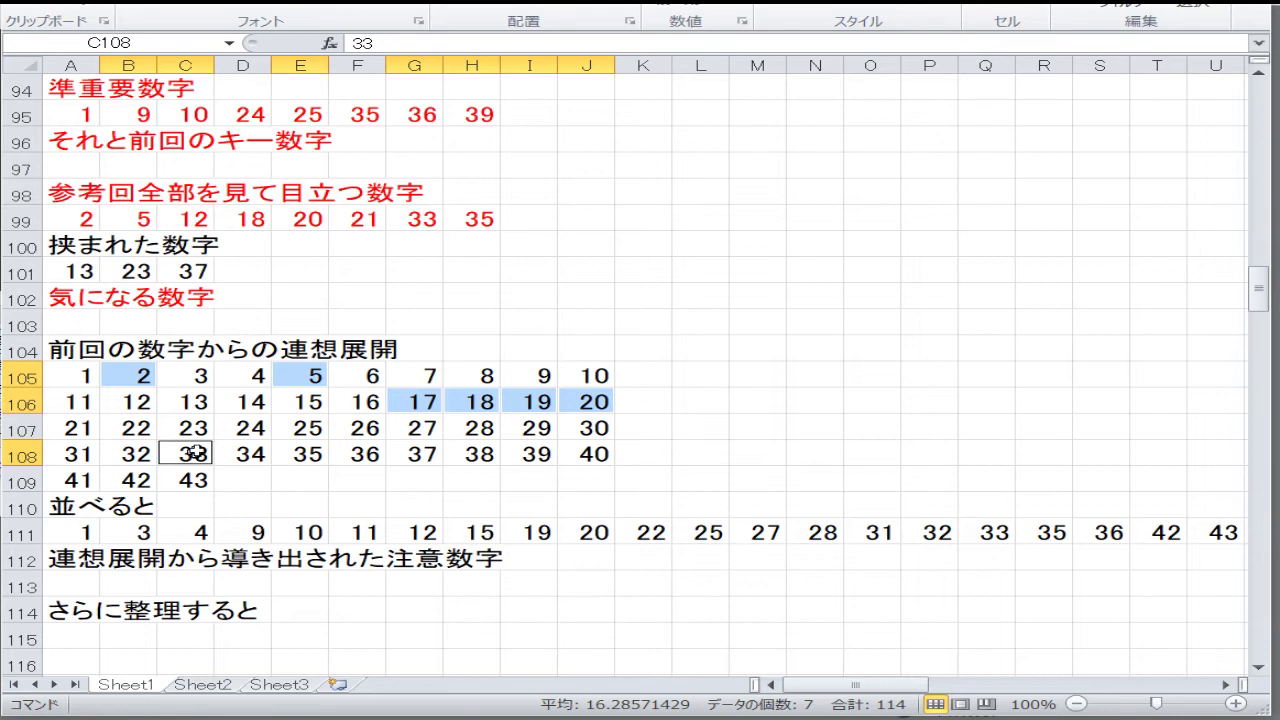
click(355, 380)
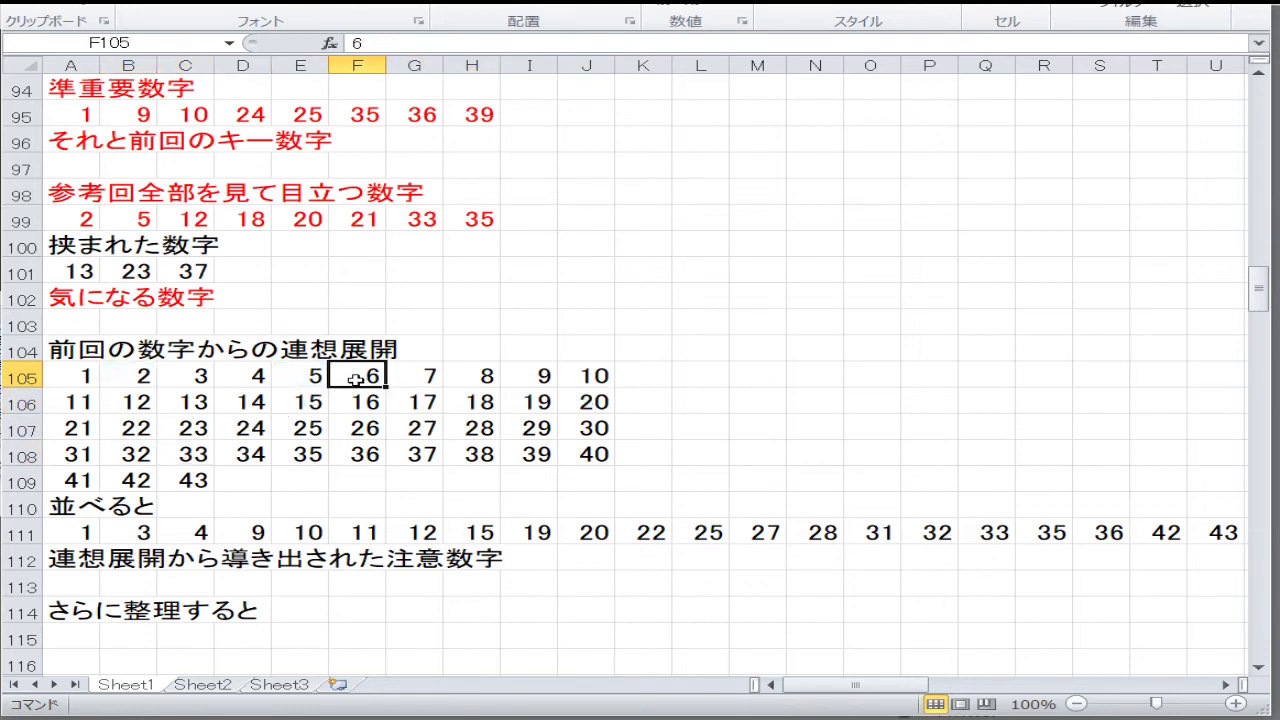
- Colour the numbers 12, 21, 35, 36, 39, 40 and 43 red in the 連想展開 grid
click(154, 402)
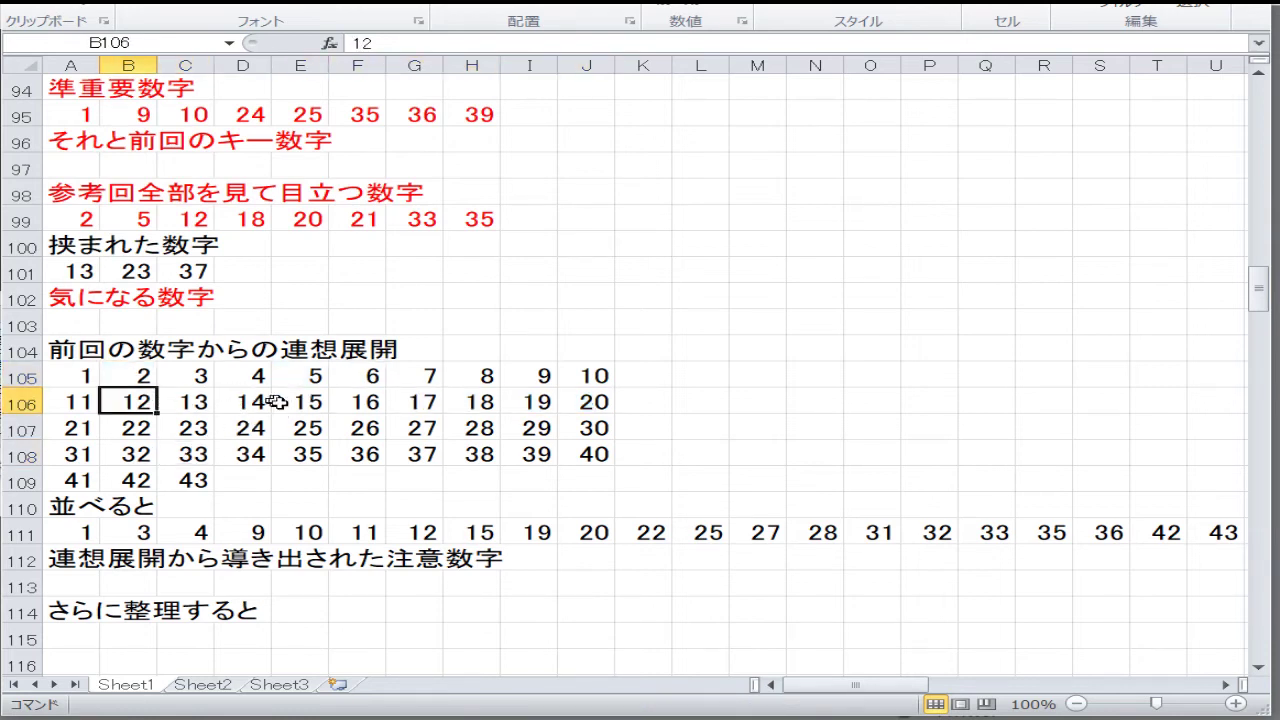
ctrl+click(66, 428)
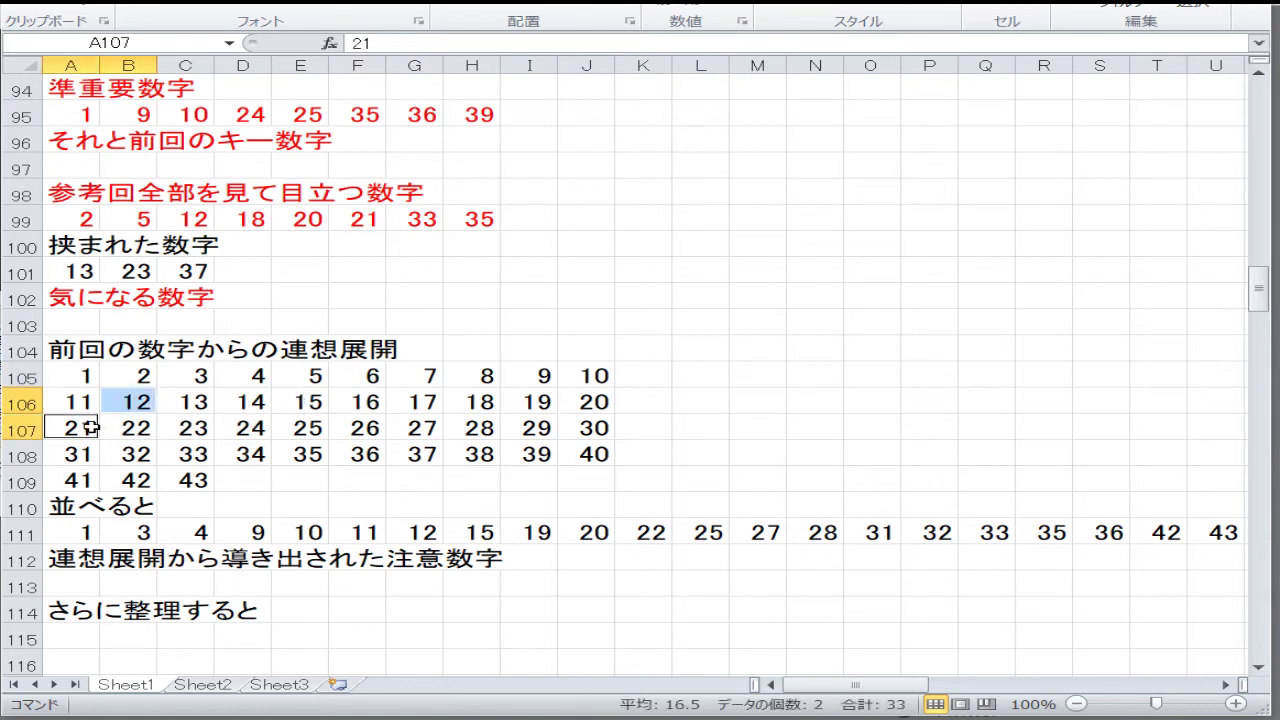
ctrl+click(297, 454)
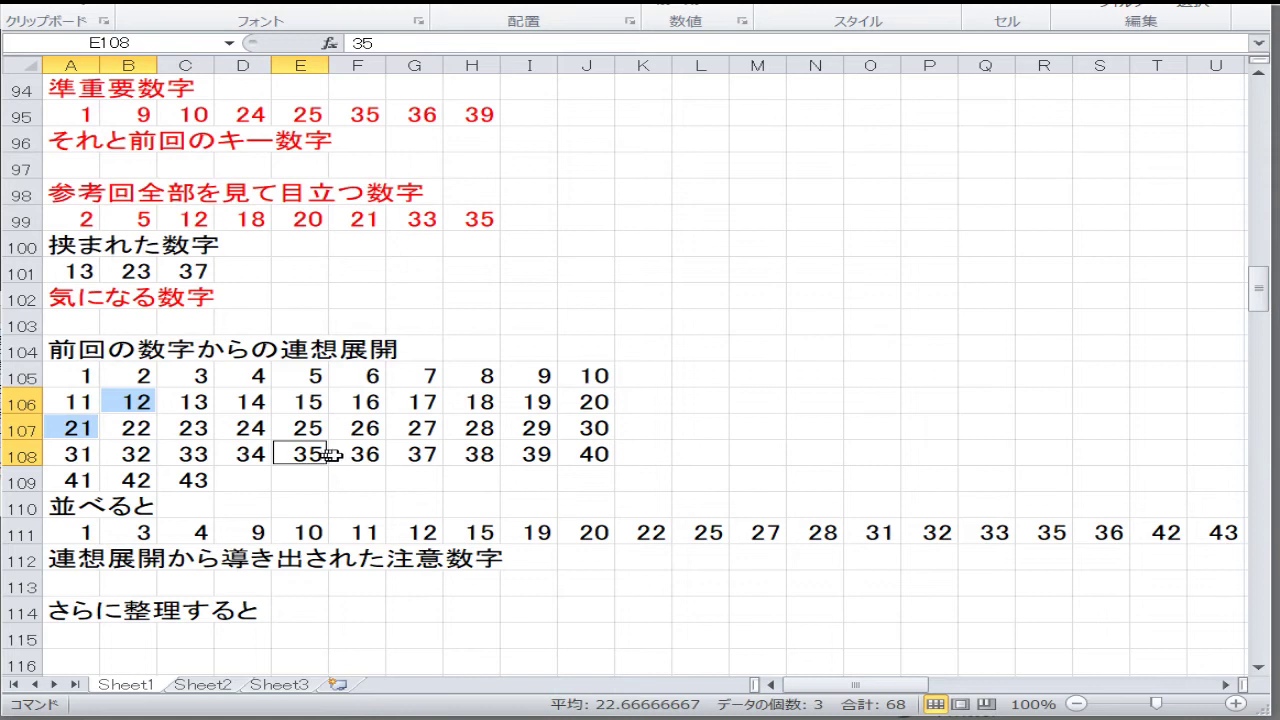
ctrl+click(343, 460)
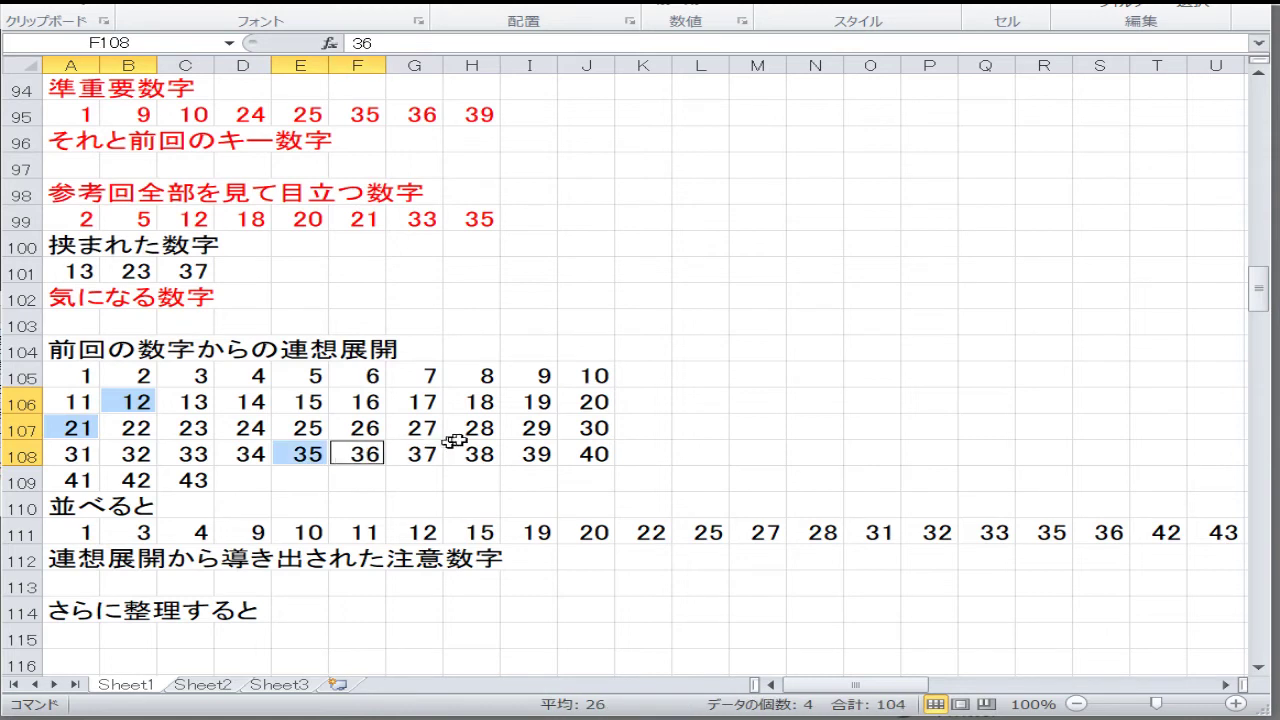
ctrl+click(600, 460)
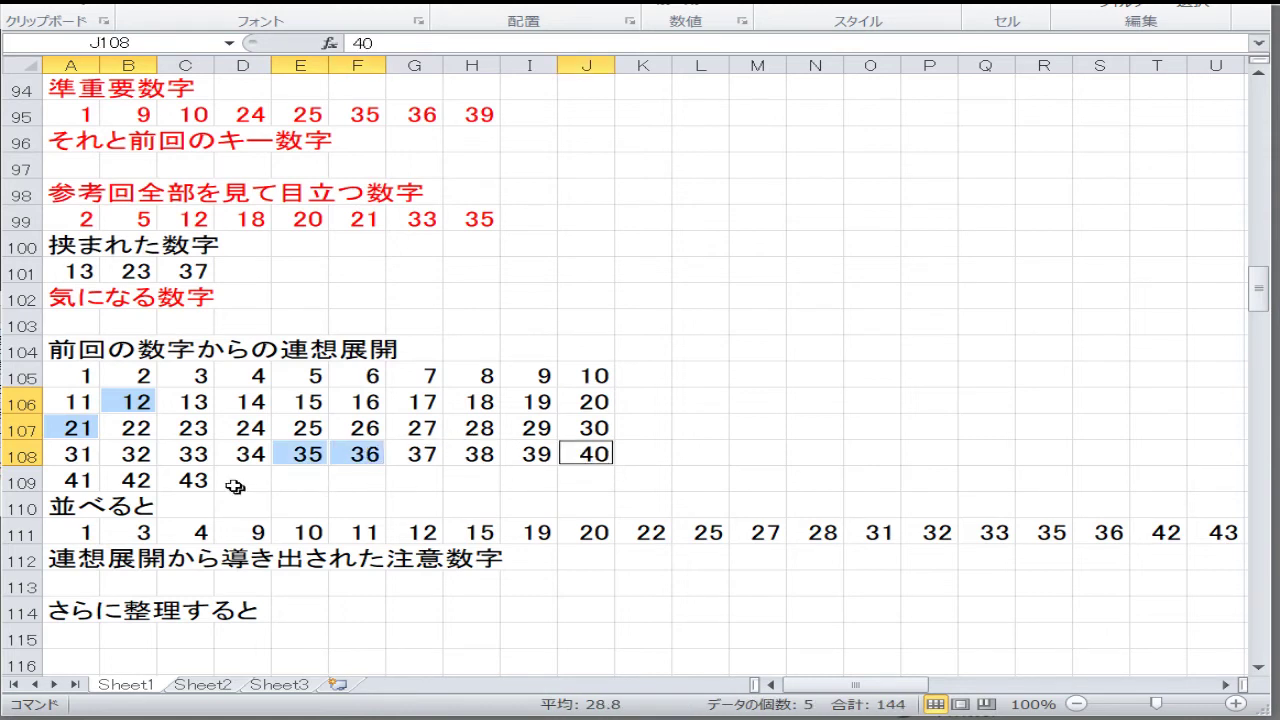
ctrl+click(197, 482)
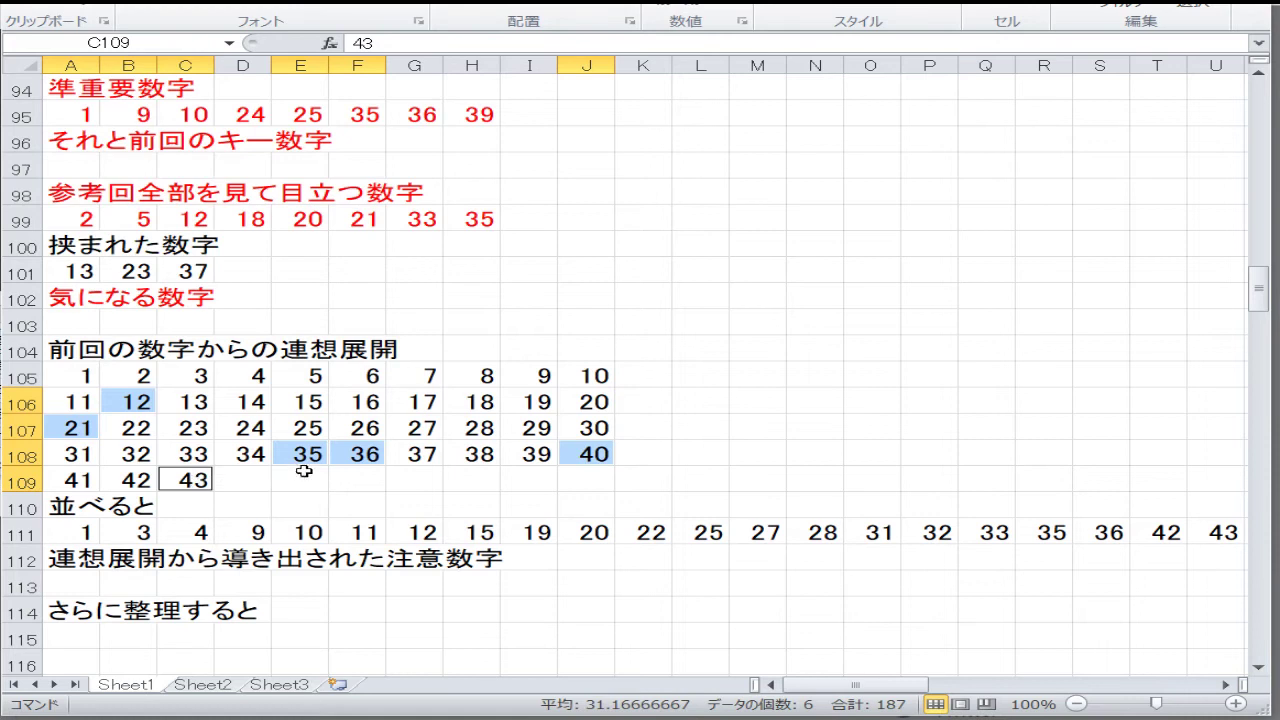
ctrl+click(511, 451)
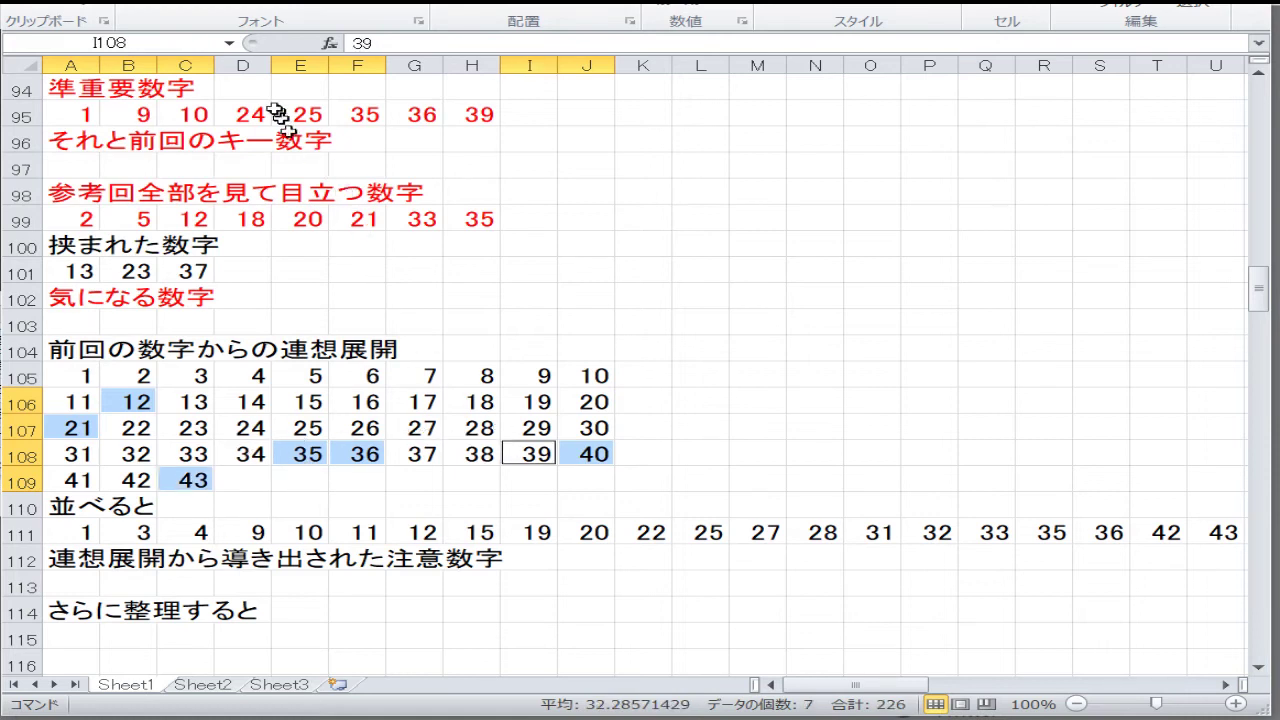
click(340, 5)
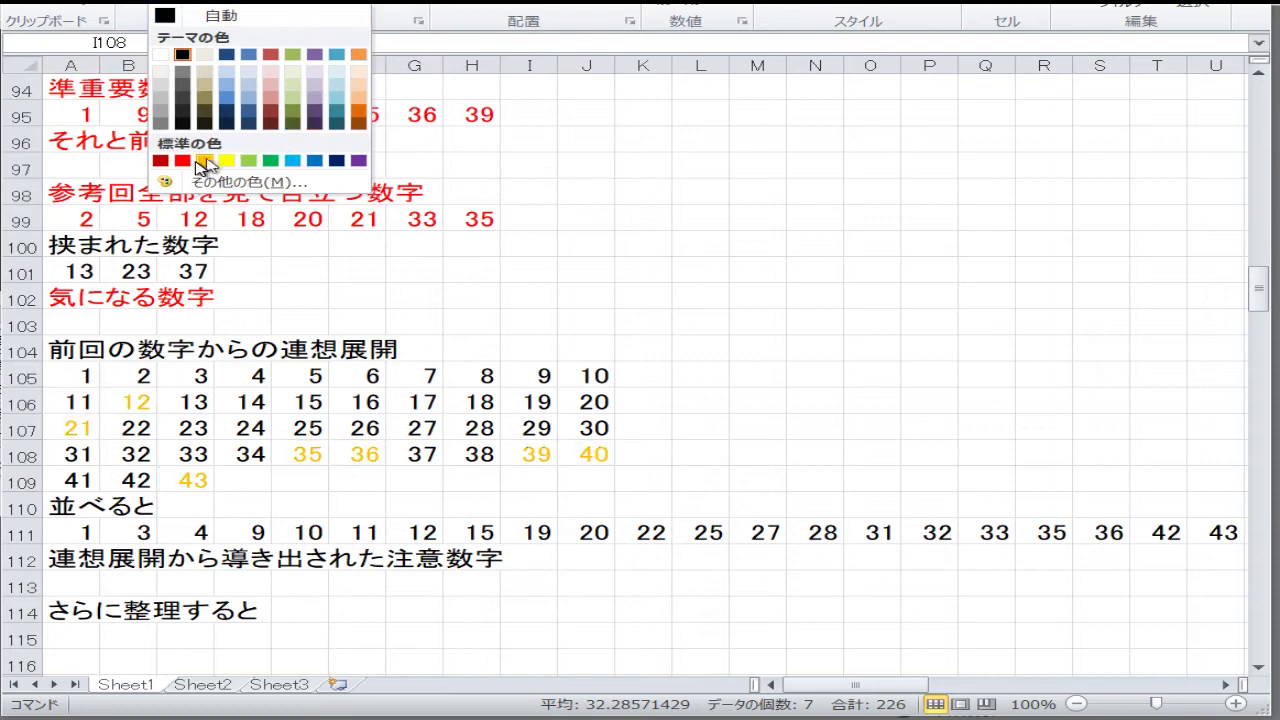
click(182, 160)
- Fill the 連想展開 grid cells for 11–13, 21–22, 34–40 and 42–43 with orange
drag(186, 401, 91, 428)
ctrl+drag(228, 453, 575, 453)
ctrl+drag(199, 480, 145, 480)
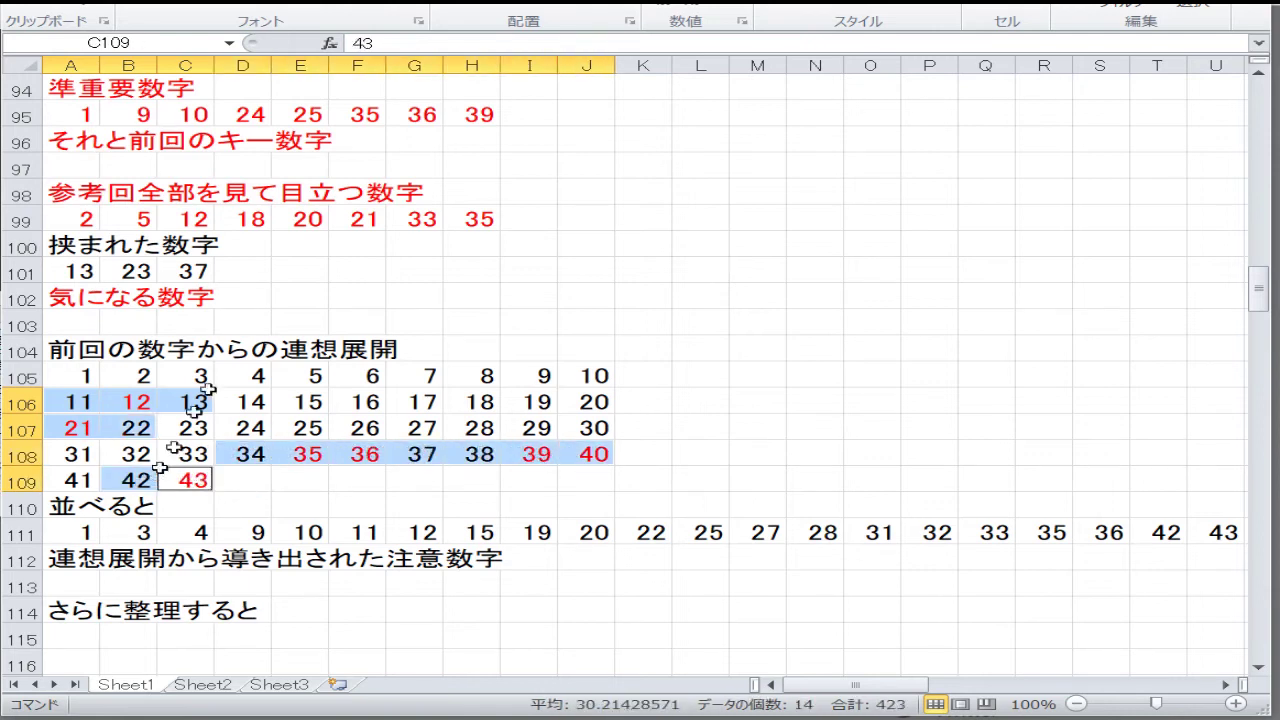
click(335, 5)
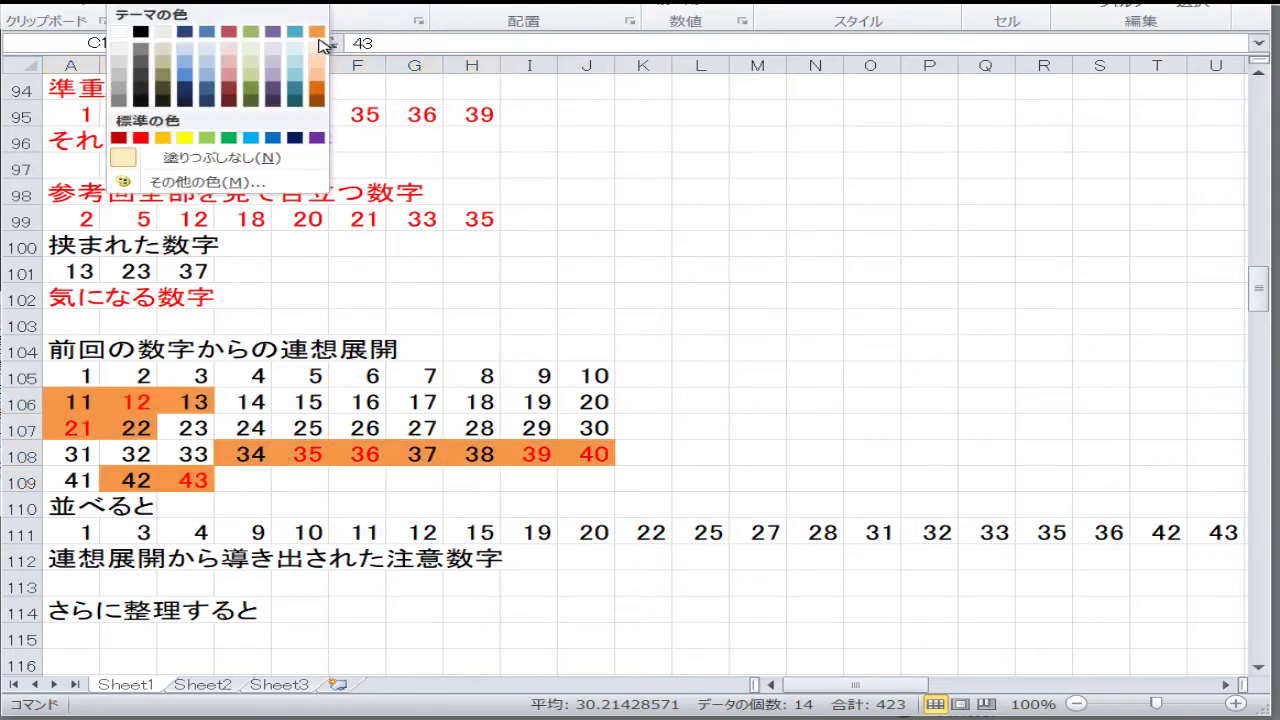
click(318, 38)
drag(357, 425, 357, 455)
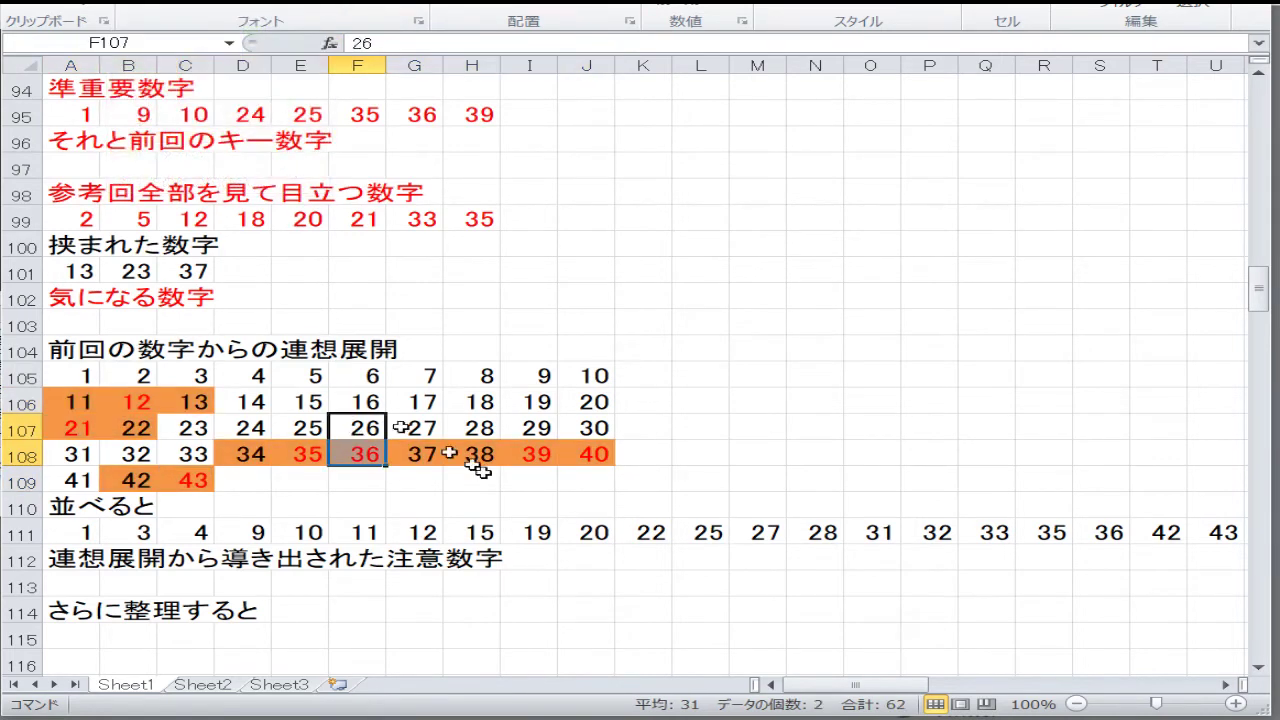
click(492, 460)
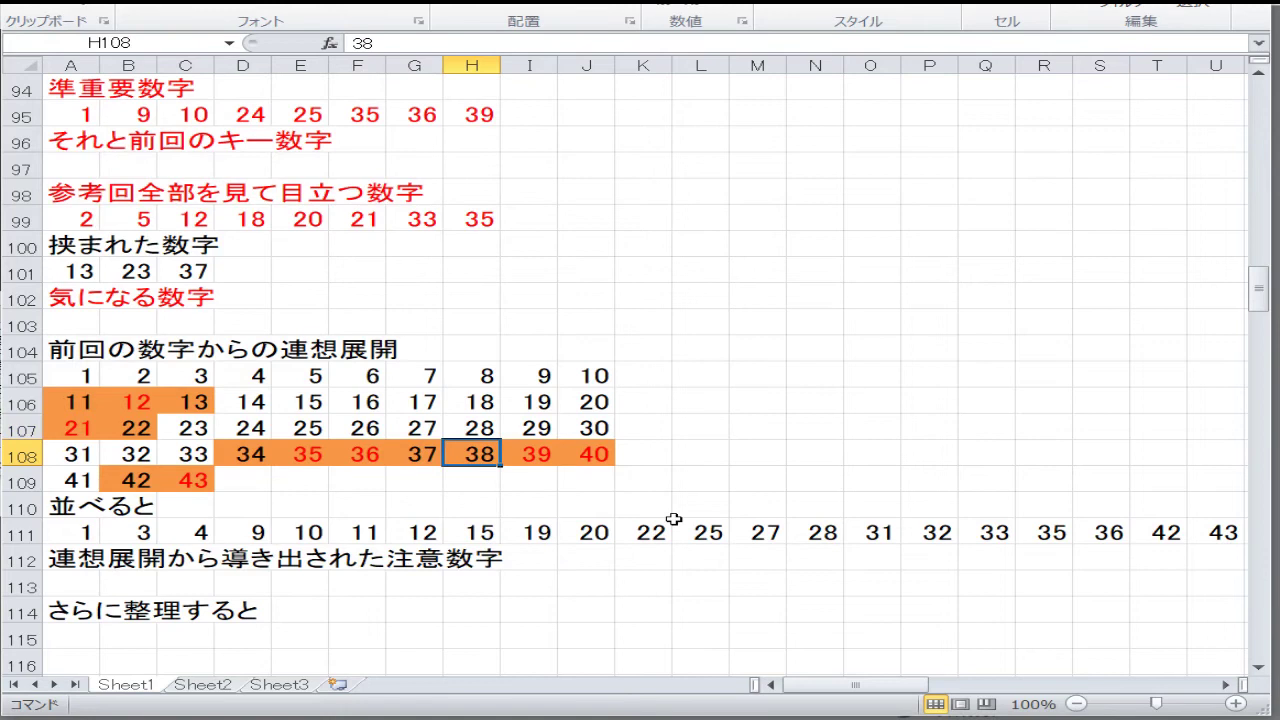
- Overwrite the start of the 並べると row in A111:E111 with 1, 2, 3, 4 and 5
key(Down)
key(Down)
key(Down)
key(Left)
key(Left)
key(Left)
key(Left)
key(Left)
key(Left)
key(Left)
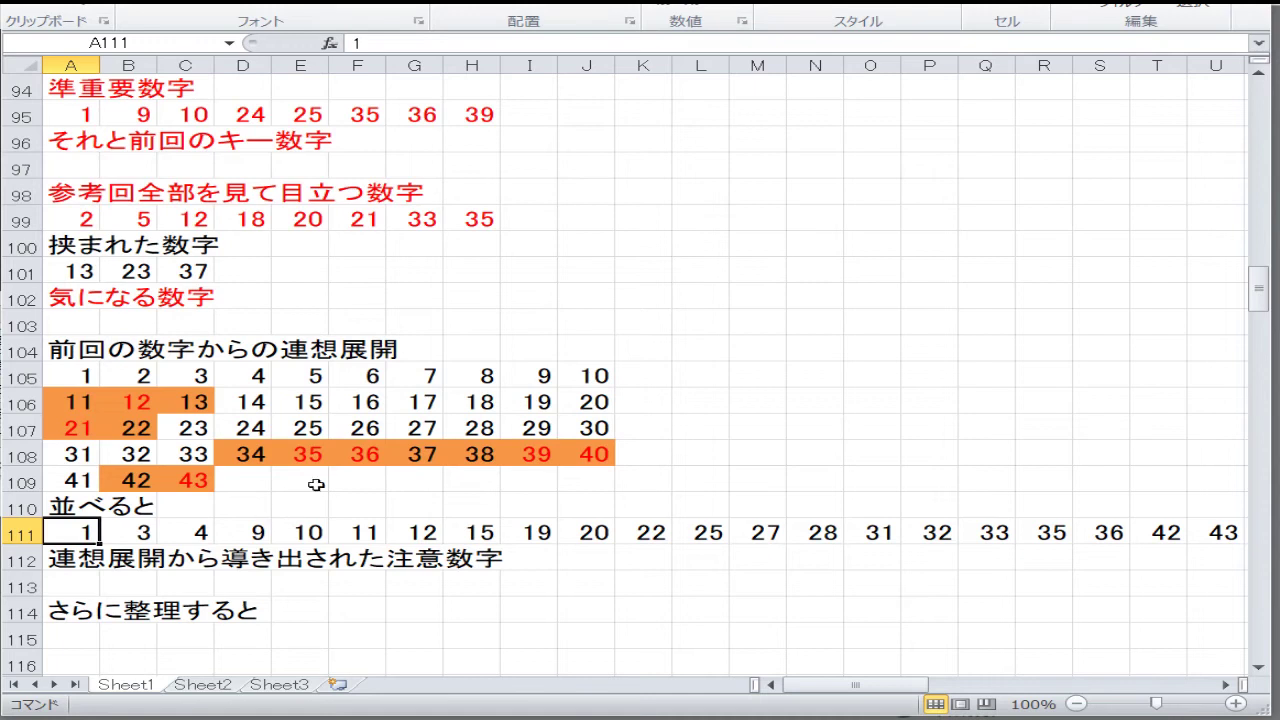
scroll(315, 488, up, 2)
scroll(322, 480, down, 1)
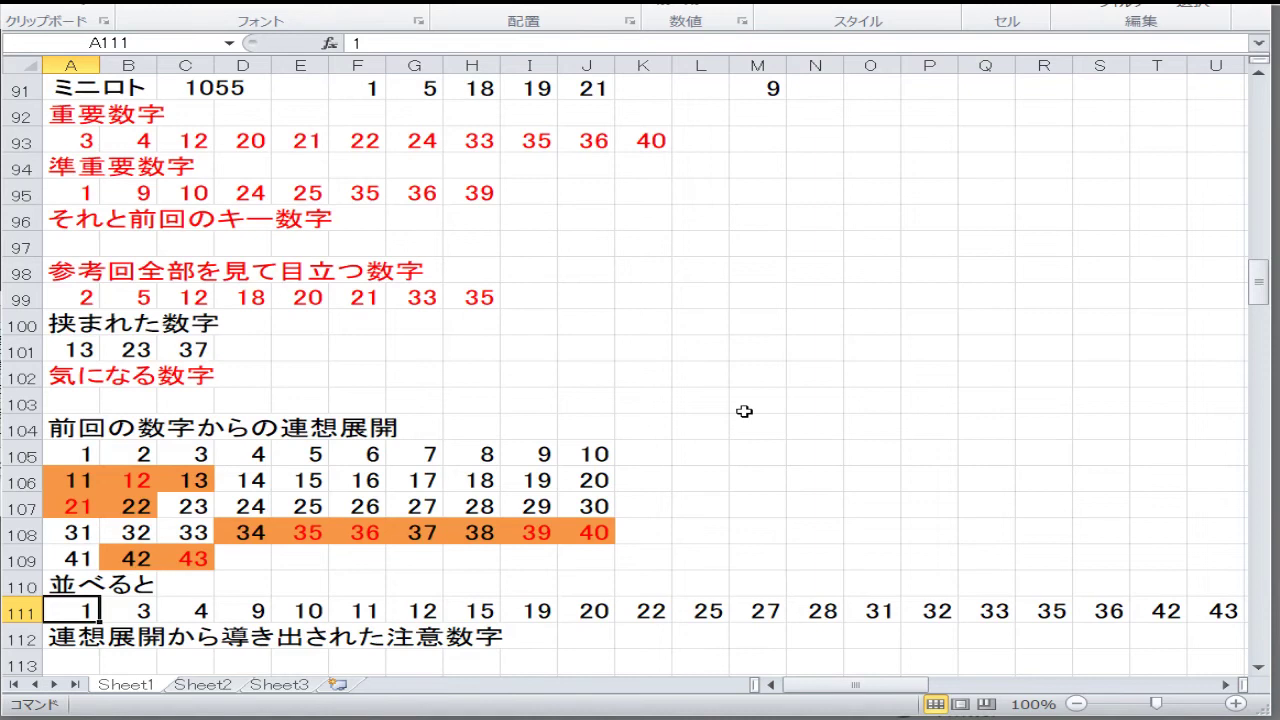
text(1)
key(Tab)
text(2)
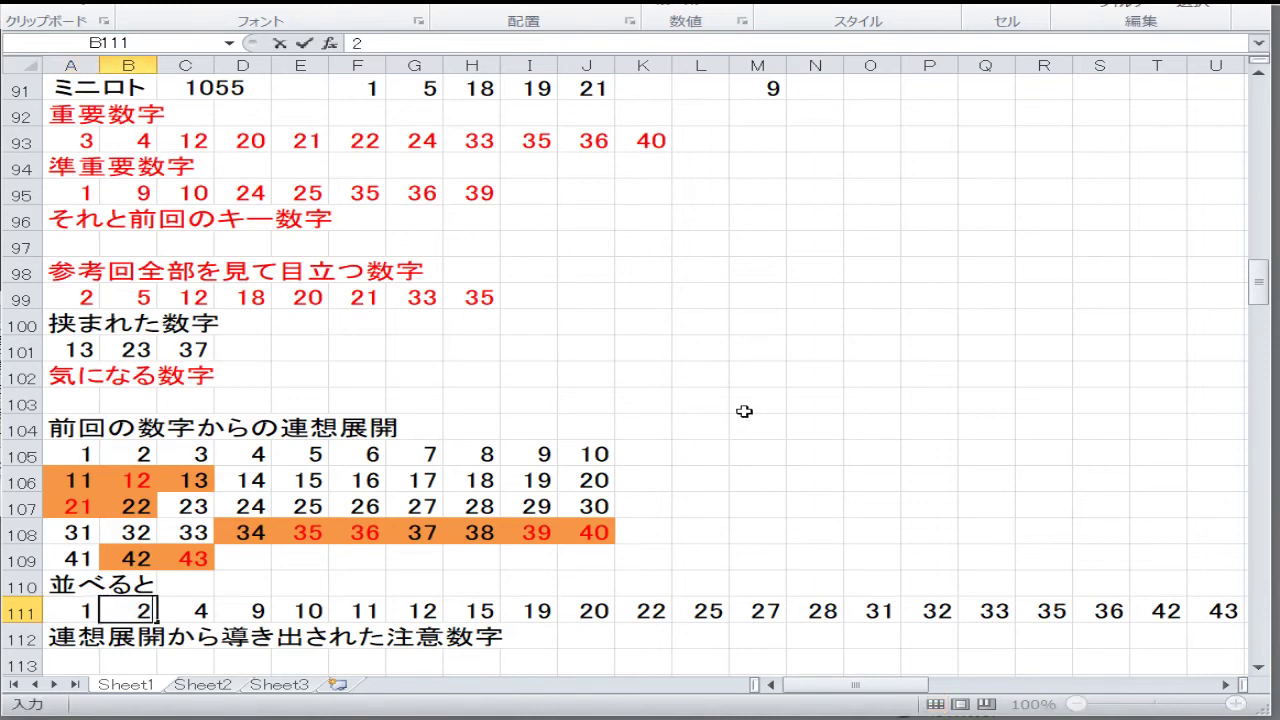
key(Tab)
text(3)
key(Tab)
text(4)
key(Tab)
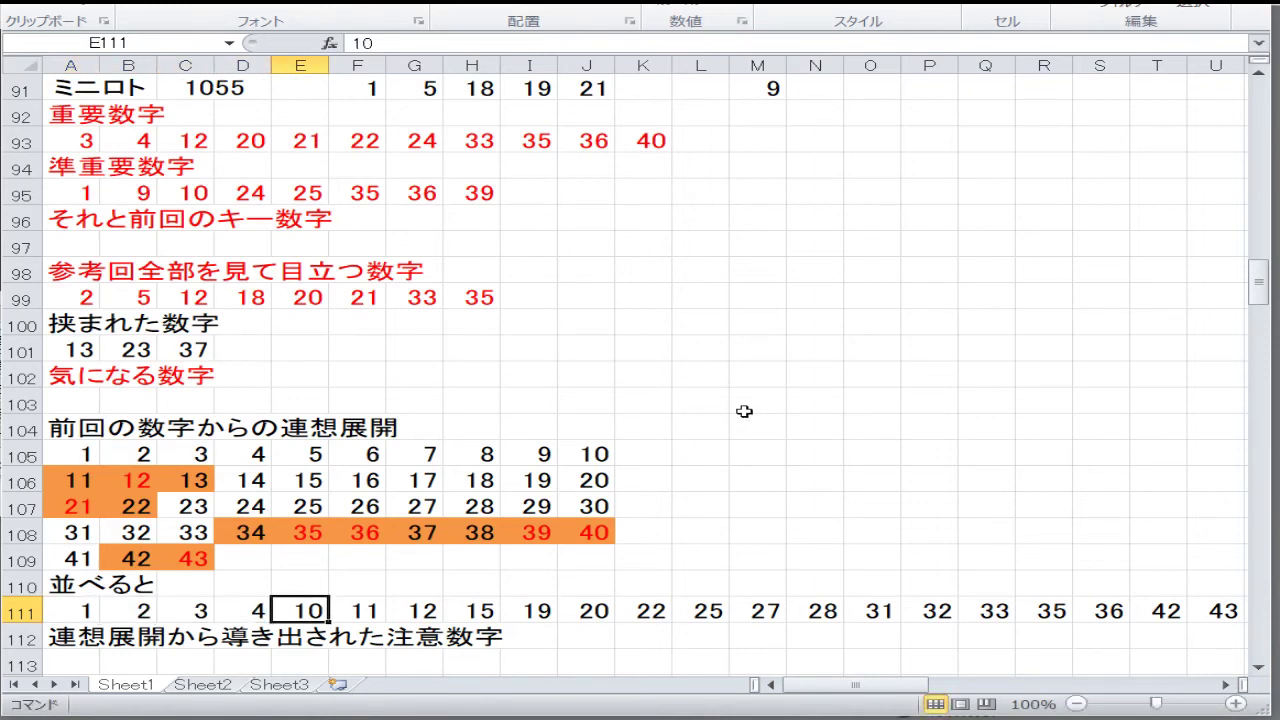
text(5)
key(Tab)
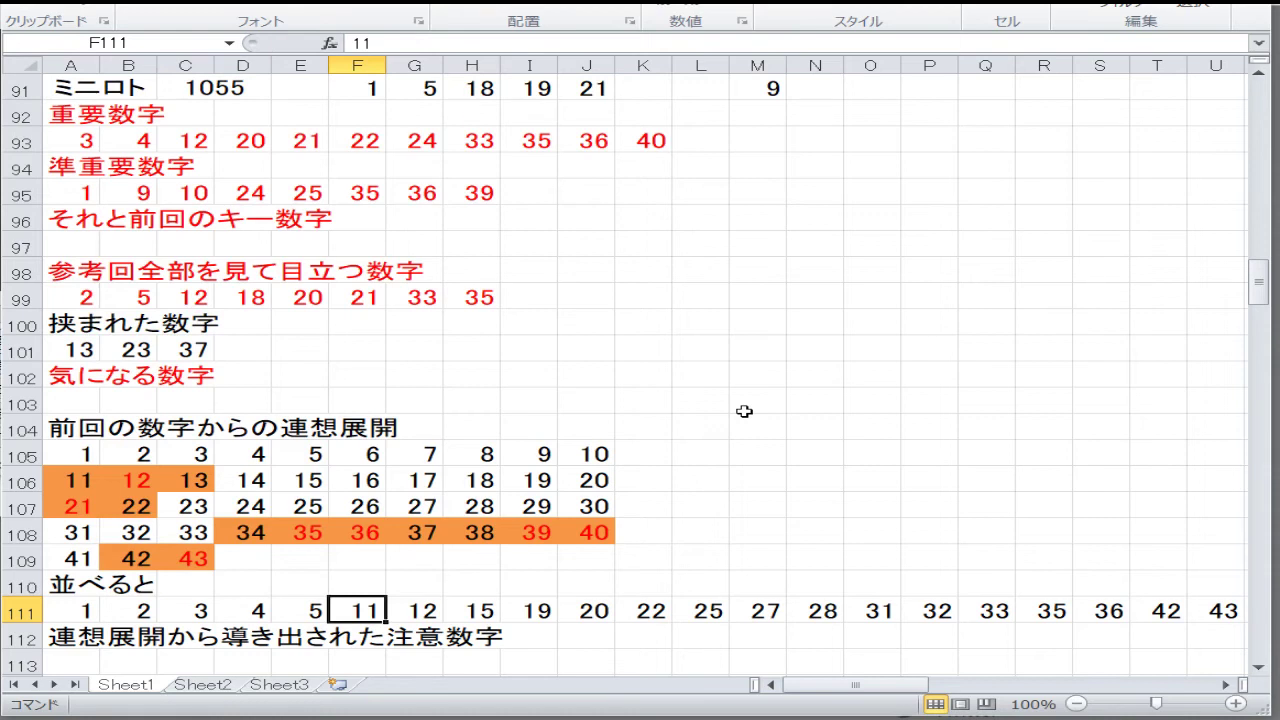
- Continue the 並べると row by entering 10, 12, 13, 18 and 20 in F111:J111
text(10)
key(Tab)
text(12)
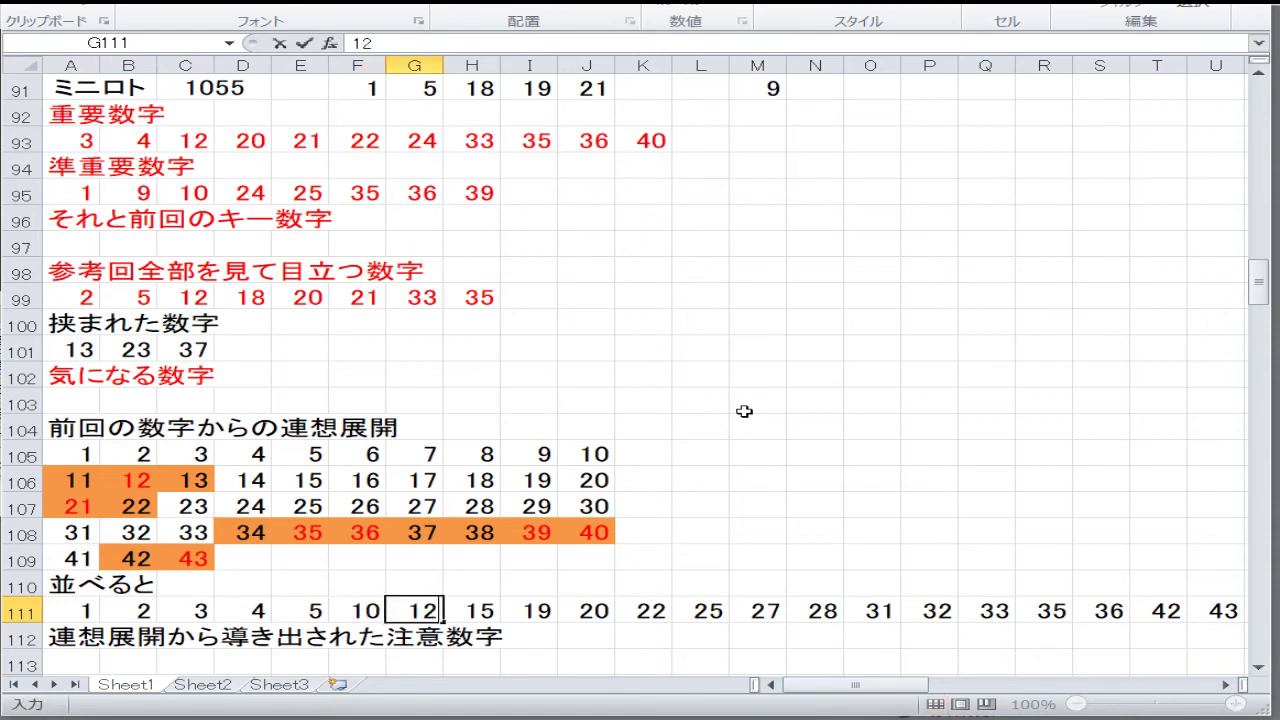
key(Tab)
text(13)
key(Tab)
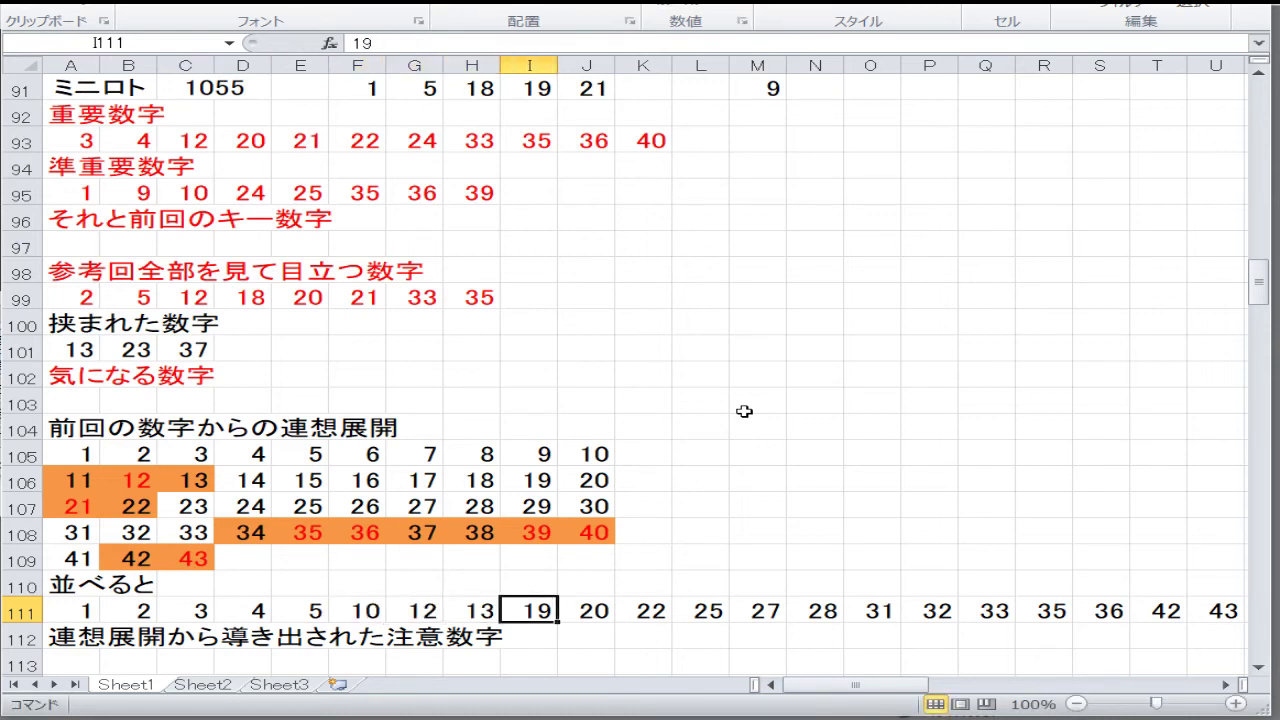
text(18)
key(Tab)
text(20)
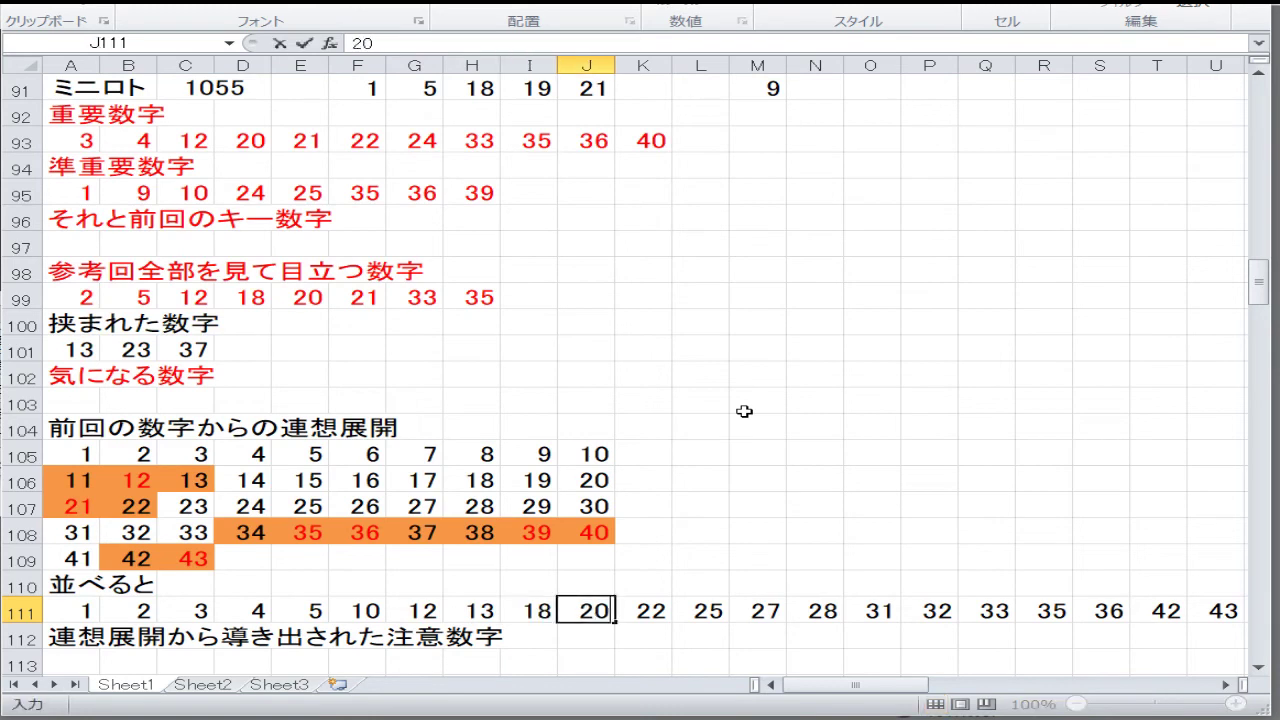
- Continue the 並べると row by entering 21, 22, 24 and 25 in K111:N111
key(Tab)
text(21)
key(Tab)
text(22)
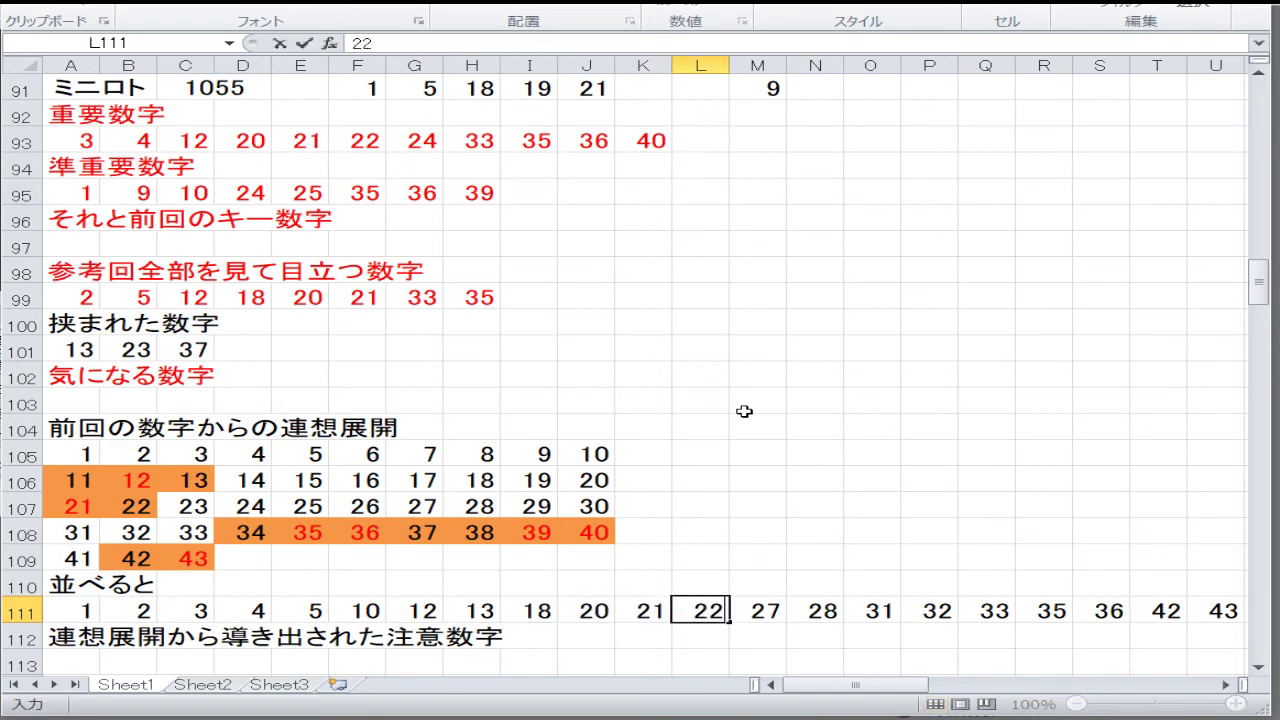
key(Tab)
text(2)
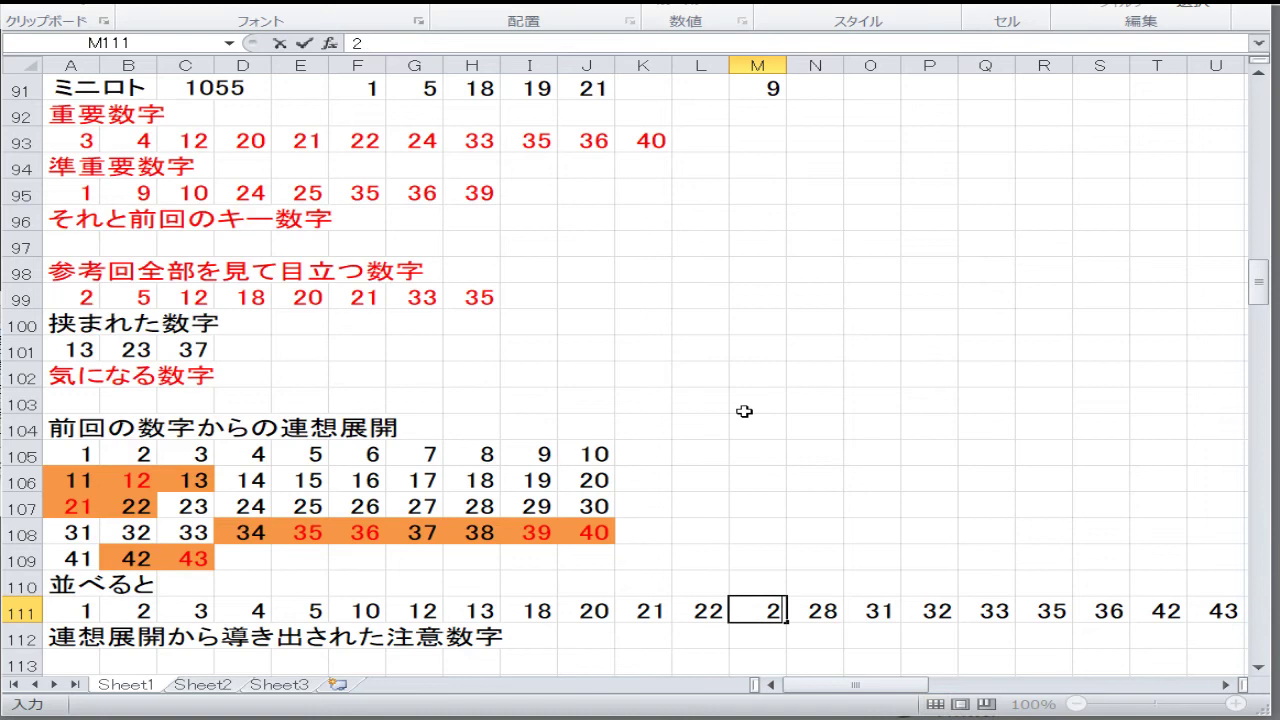
text(4)
key(Tab)
text(25)
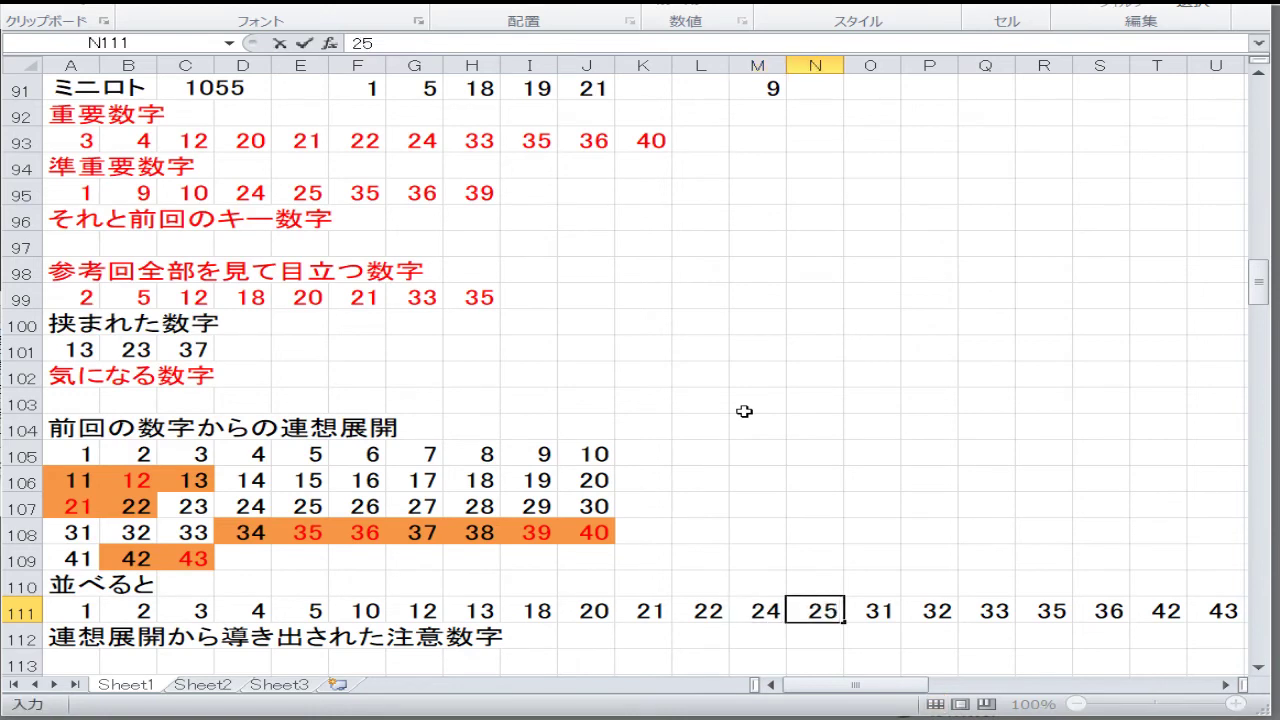
- Extend the 並べると row with 33, 35, 36, 37 and 40 in O111:S111
key(Tab)
text(3)
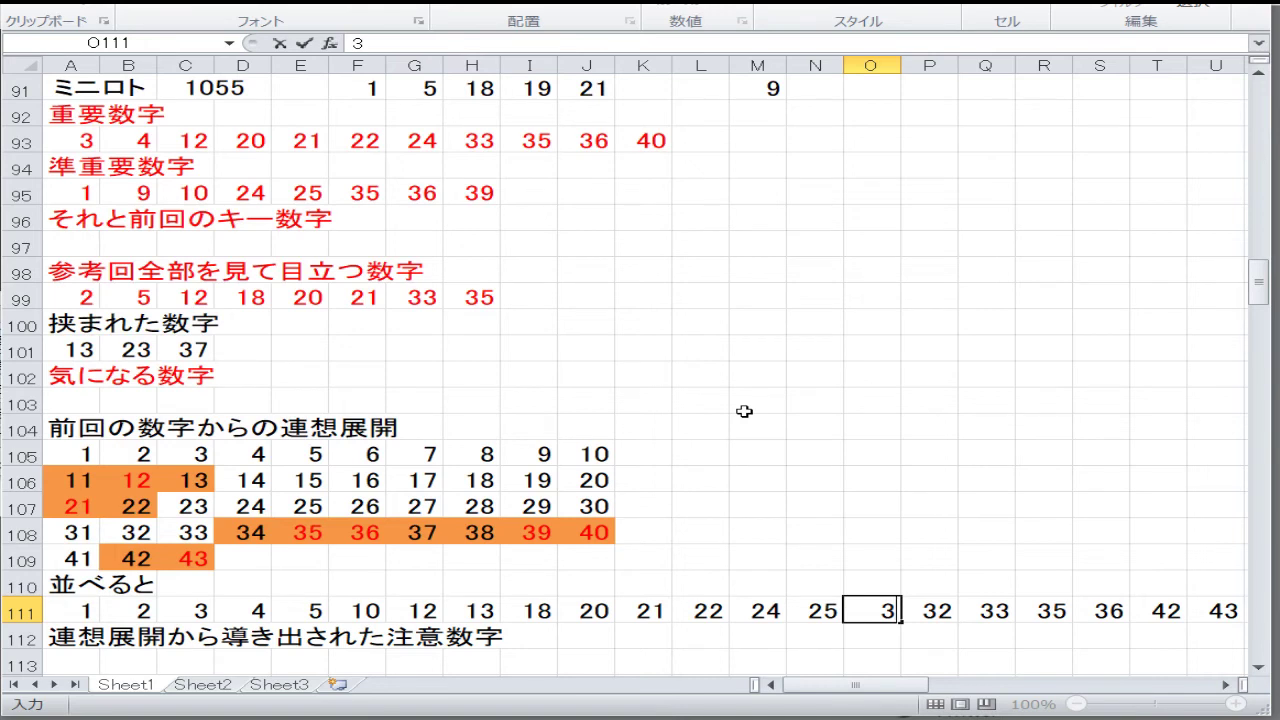
key(Tab)
text(35)
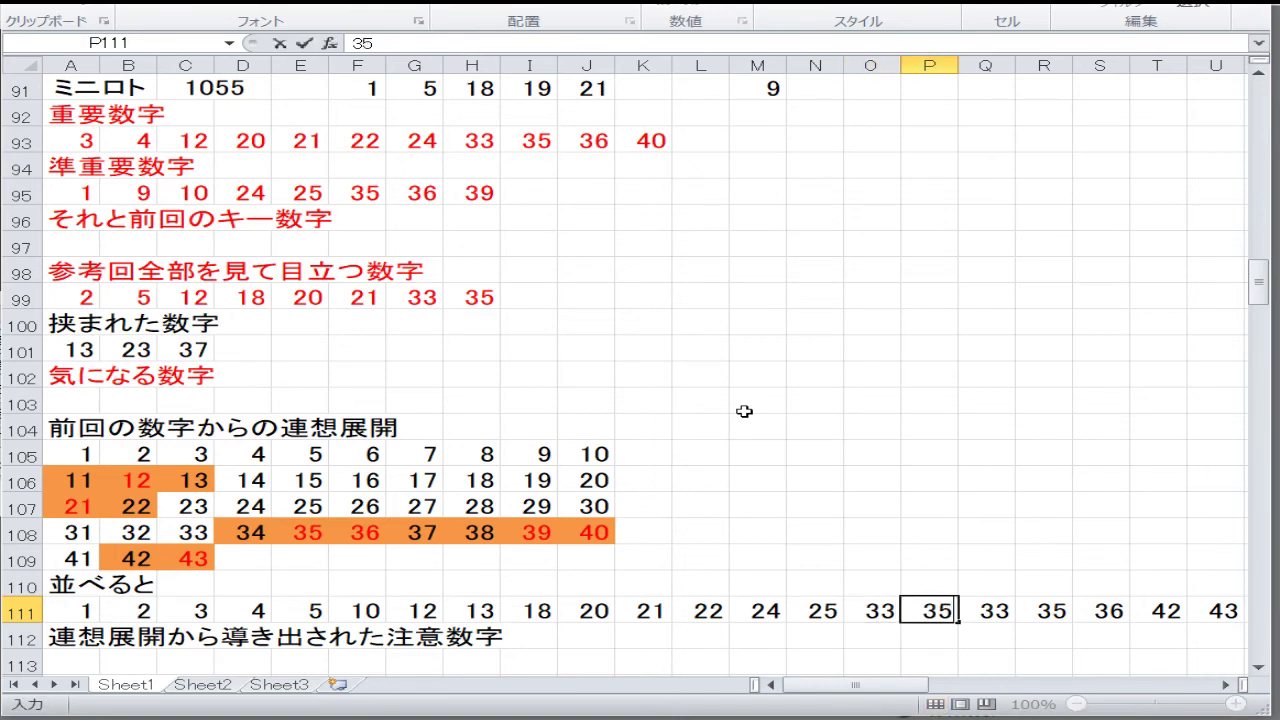
key(Tab)
text(36)
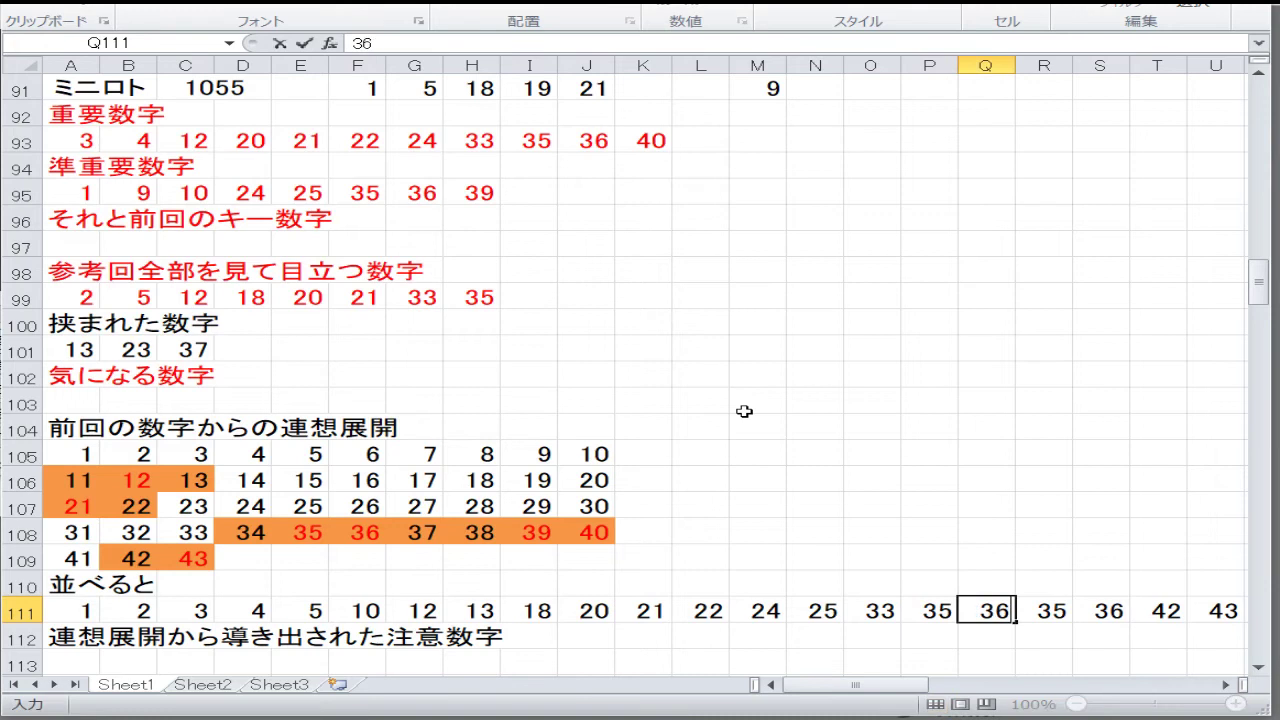
key(Tab)
text(37)
key(Tab)
text(40)
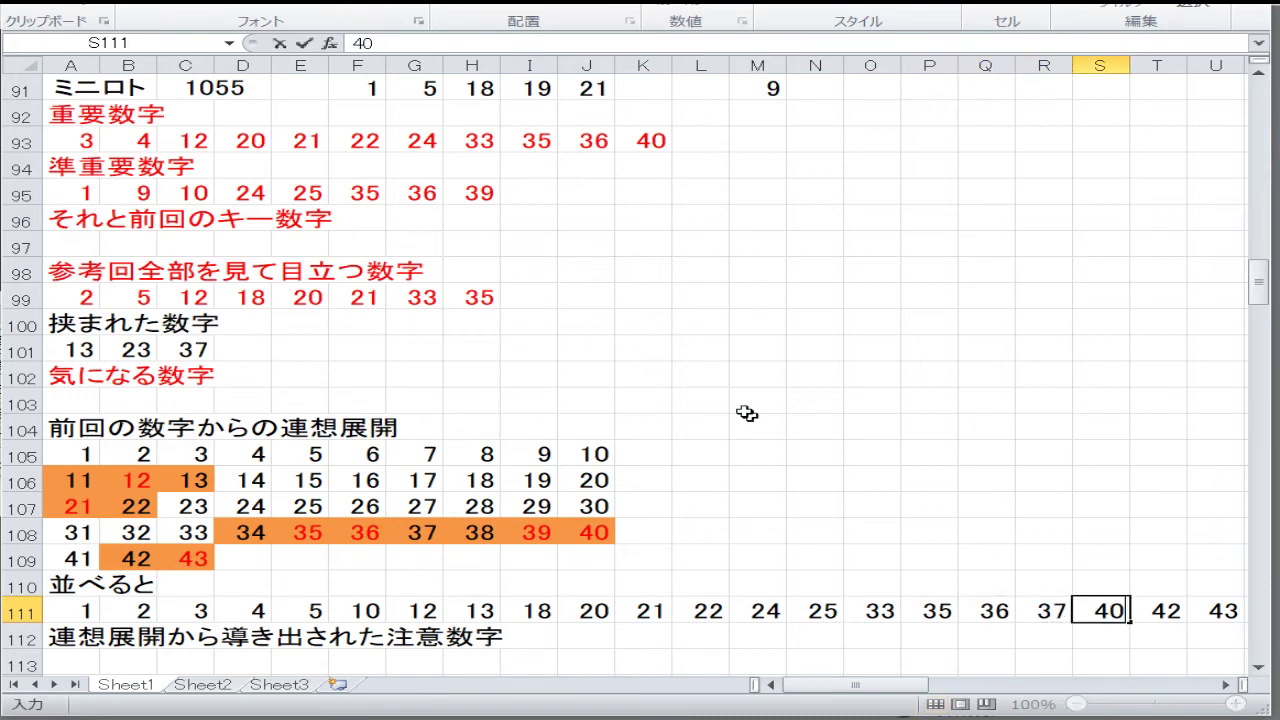
- Clear the two leftover numbers at the end of the 並べると row in T111:U111
key(Tab)
key(Delete)
key(Tab)
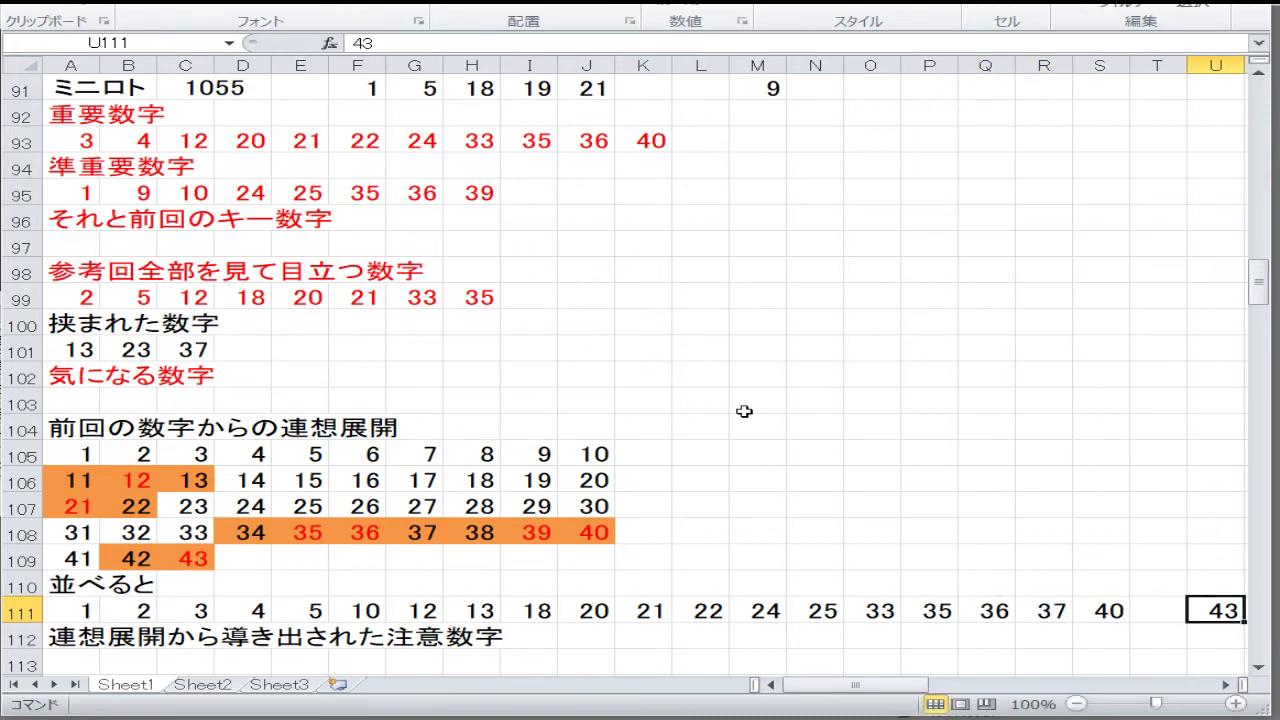
key(Delete)
key(Return)
- Start the prediction list below さらに整理すると by entering 1, 1, 2 and 2 down A117:A120
key(Up)
key(Right)
key(Left)
key(Left)
key(Left)
key(Left)
key(Left)
key(Left)
key(Left)
key(Left)
key(Left)
key(Left)
key(Left)
key(Left)
key(Left)
key(Left)
key(Left)
key(Left)
key(Left)
key(Left)
key(Left)
key(Left)
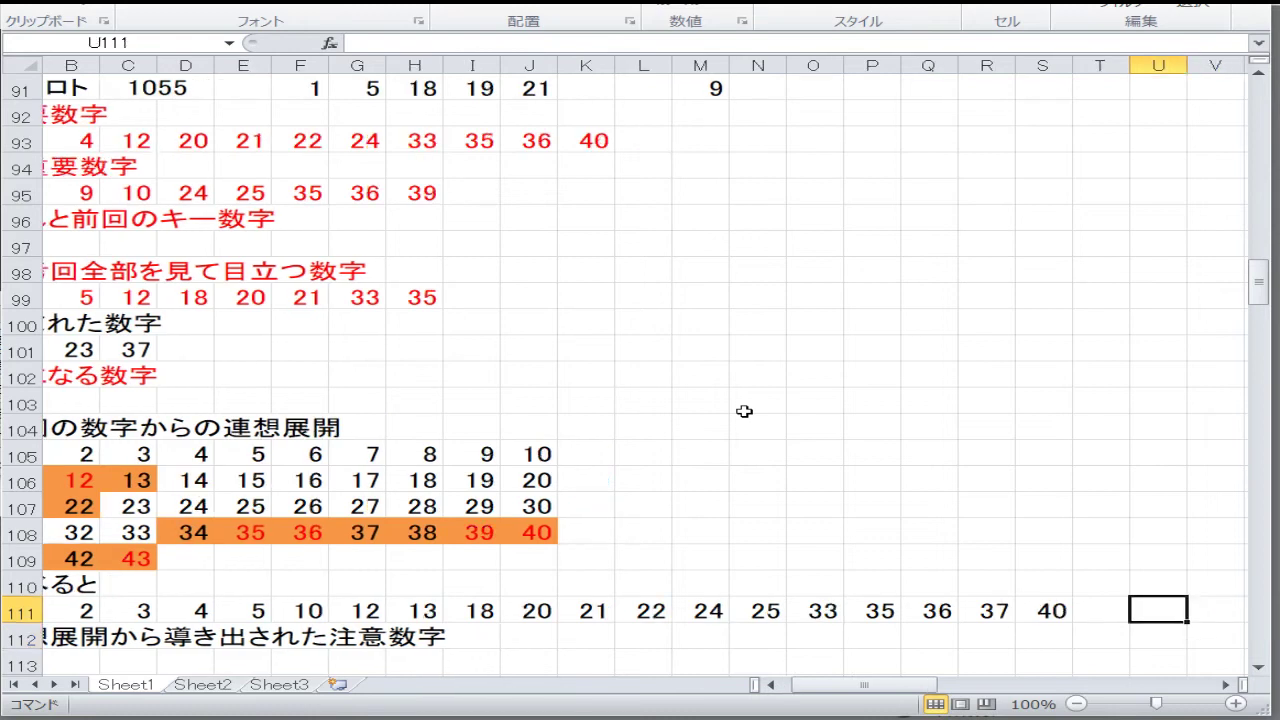
key(Down)
key(Down)
key(Down)
key(Down)
key(Down)
key(Down)
key(Down)
key(Down)
key(Down)
key(Down)
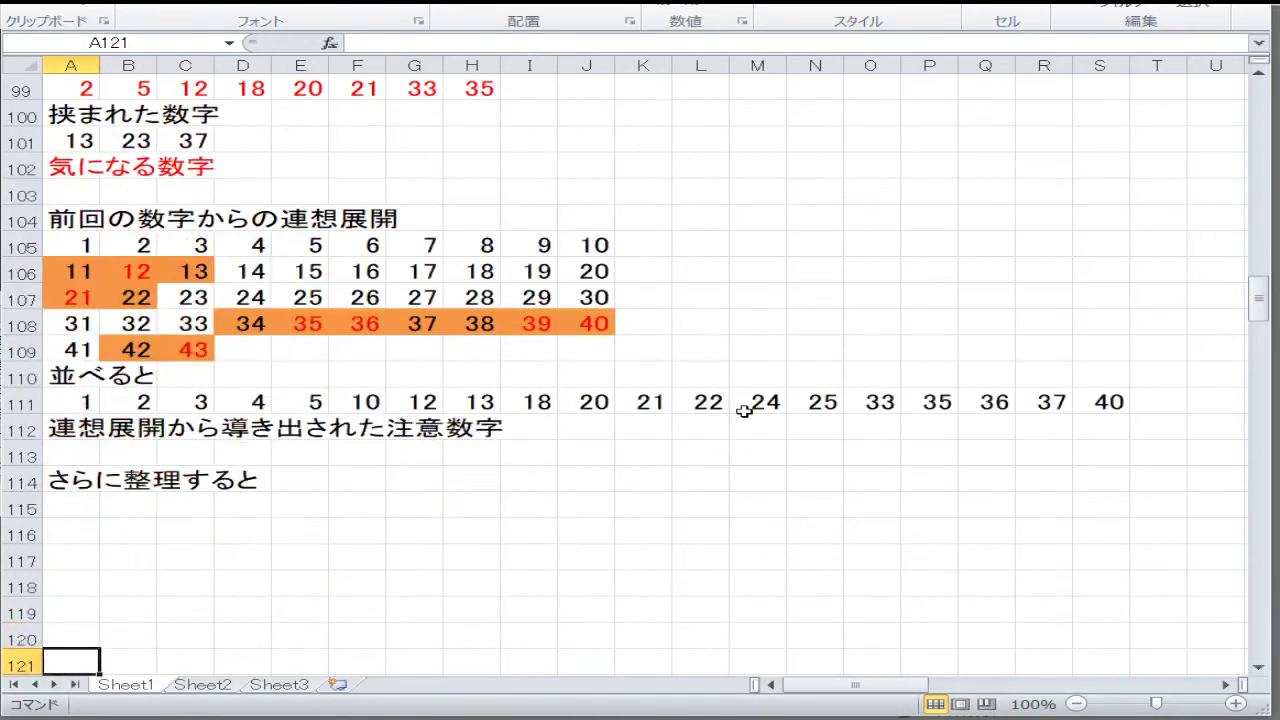
key(Up)
key(Up)
key(Up)
key(Up)
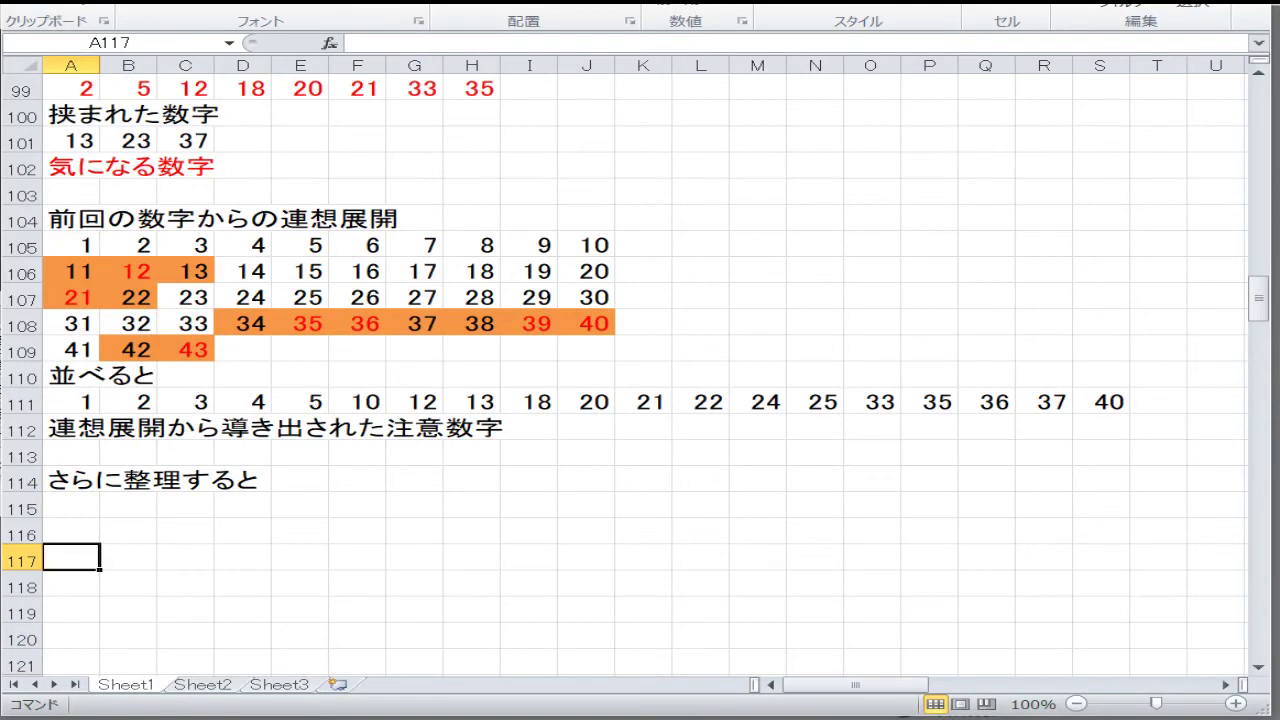
text(1)
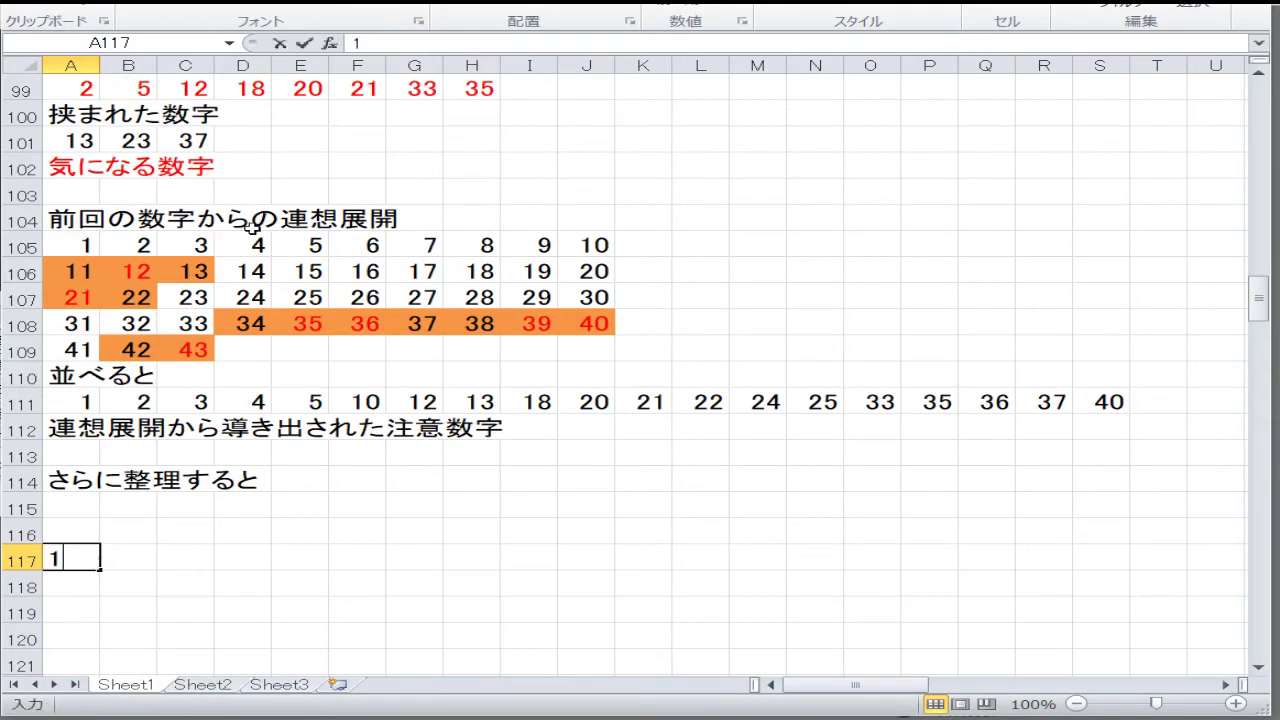
key(Return)
text(1)
key(Return)
text(2)
key(Return)
text(2)
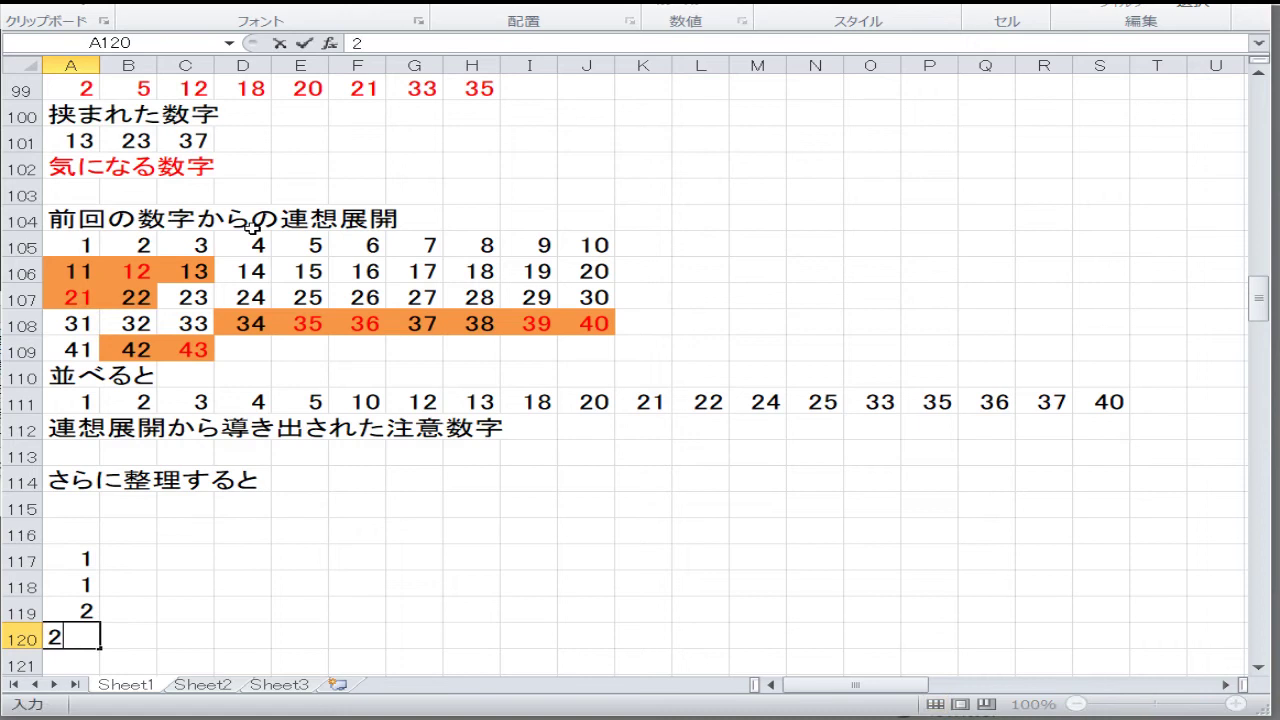
key(Return)
- Continue the first prediction column with 3, 3, 4 and 4 in A121:A124
text(3)
key(Return)
text(3)
key(Return)
text(4)
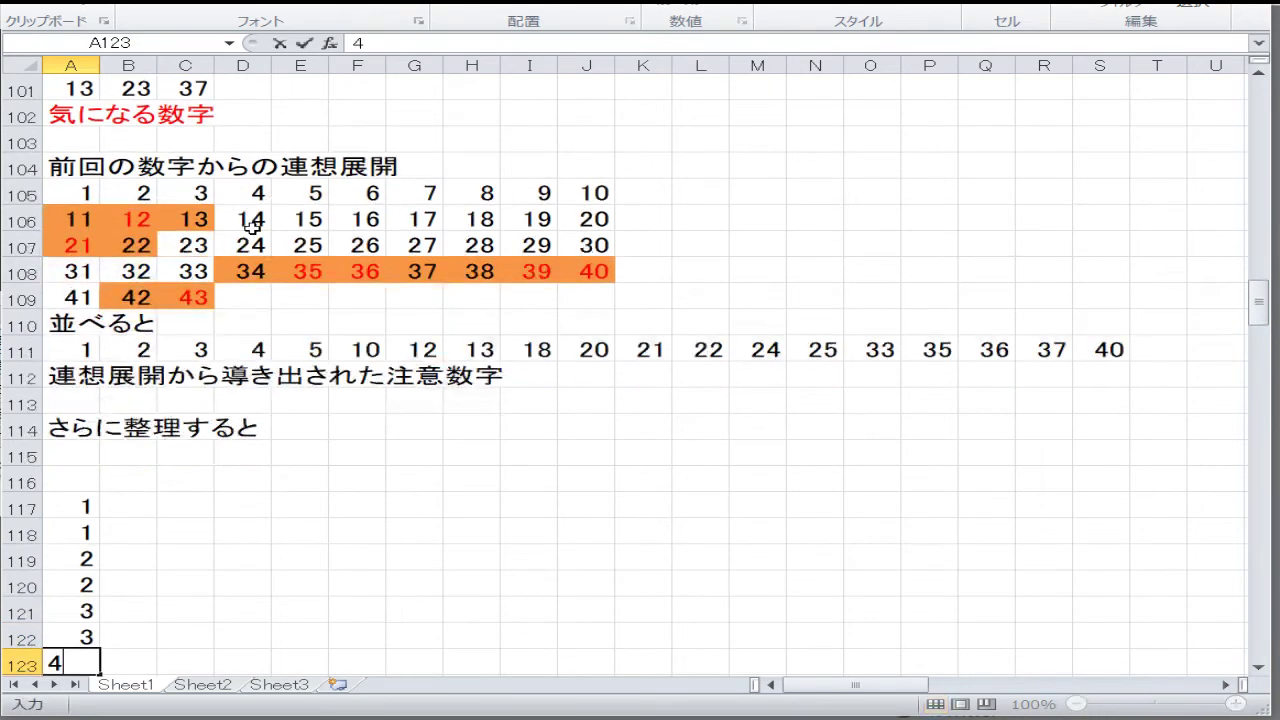
key(Return)
text(44)
key(Return)
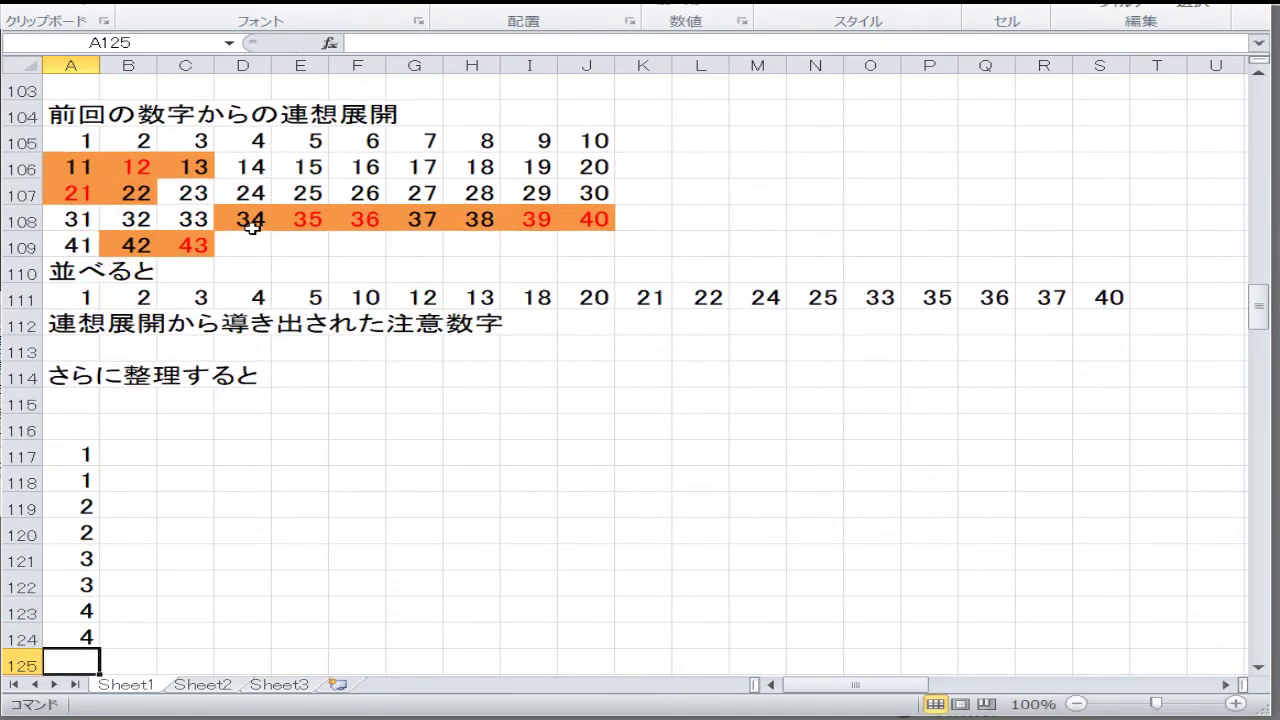
- Complete the first prediction column with 5, 5, 1 and 2 in A125:A128
text(55)
key(Return)
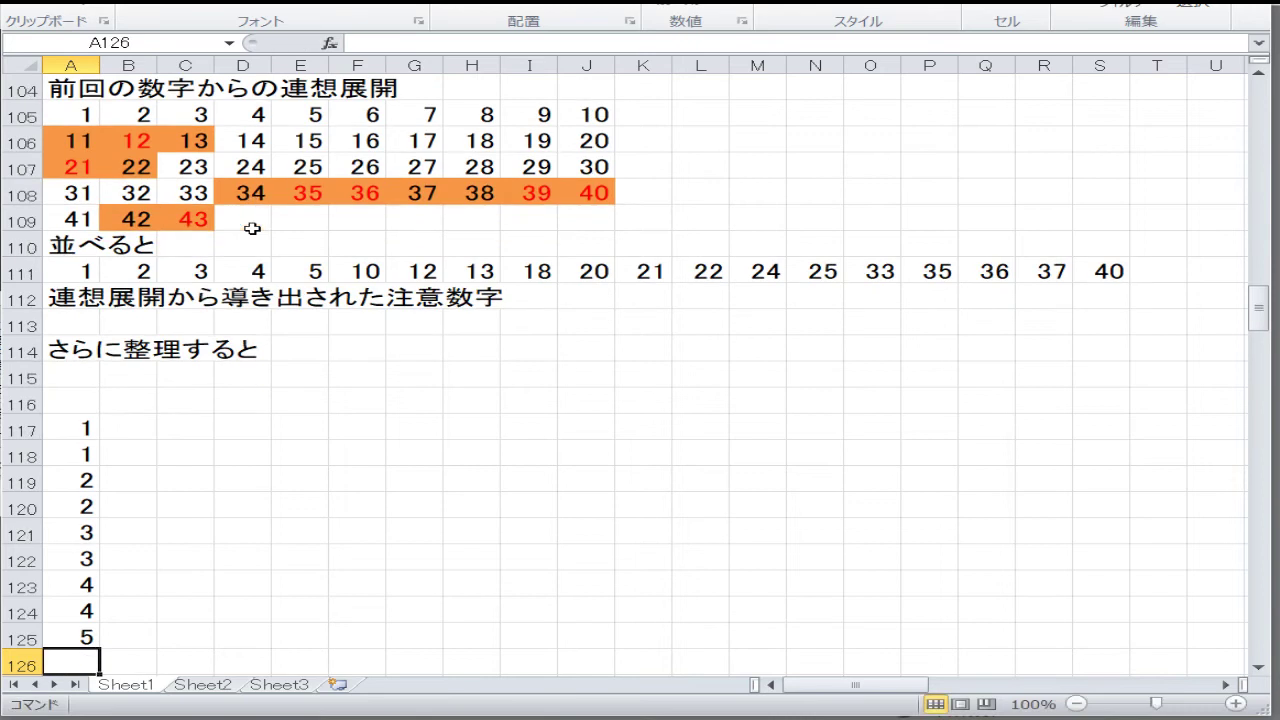
text(5)
key(Return)
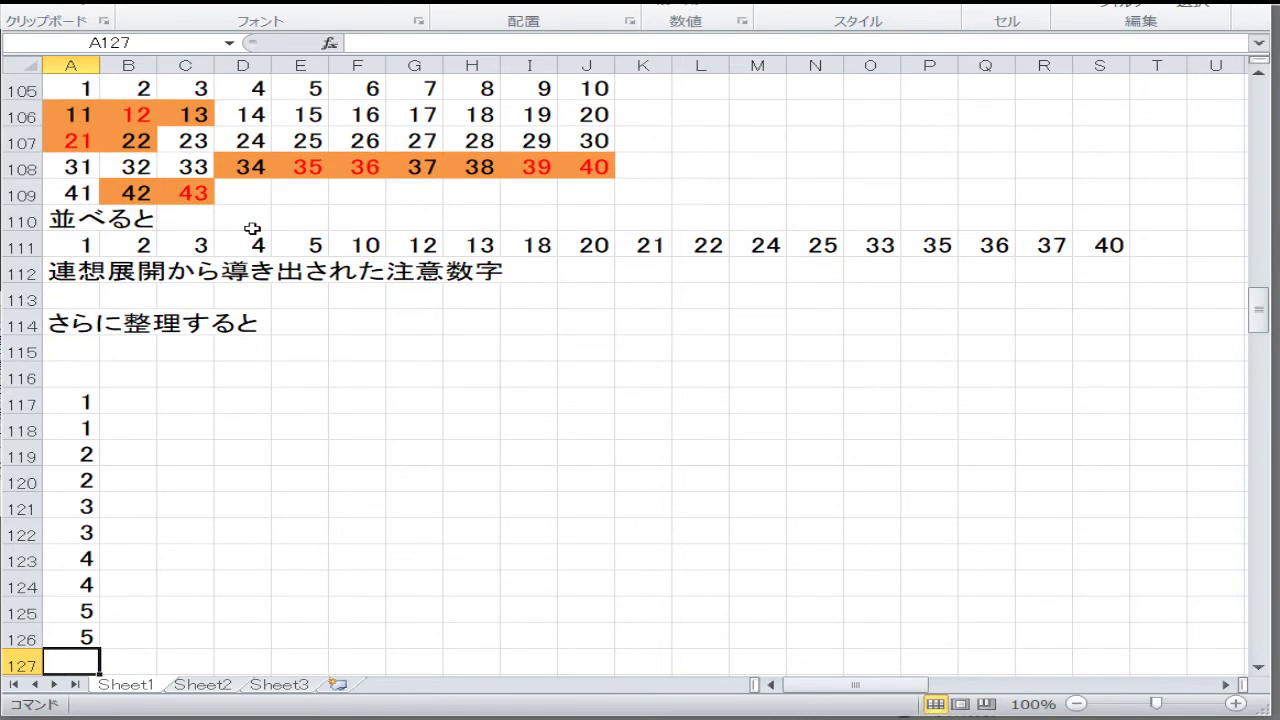
text(1)
key(Return)
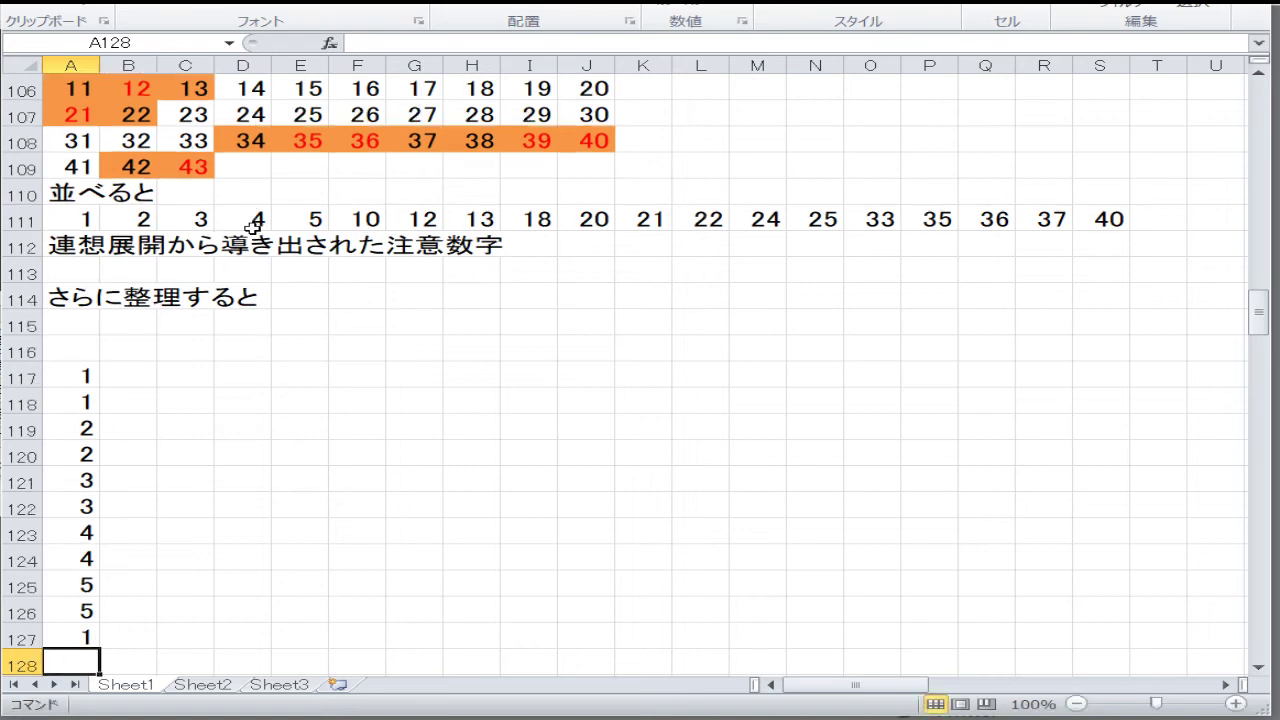
text(2)
- Begin the last prediction column by entering 40, 37, 36 and 35 down F117:F120
key(Up)
key(Up)
key(Up)
key(Up)
key(Up)
key(Up)
key(Up)
key(Up)
key(Up)
key(Up)
key(Right)
key(Right)
key(Right)
key(Right)
key(Right)
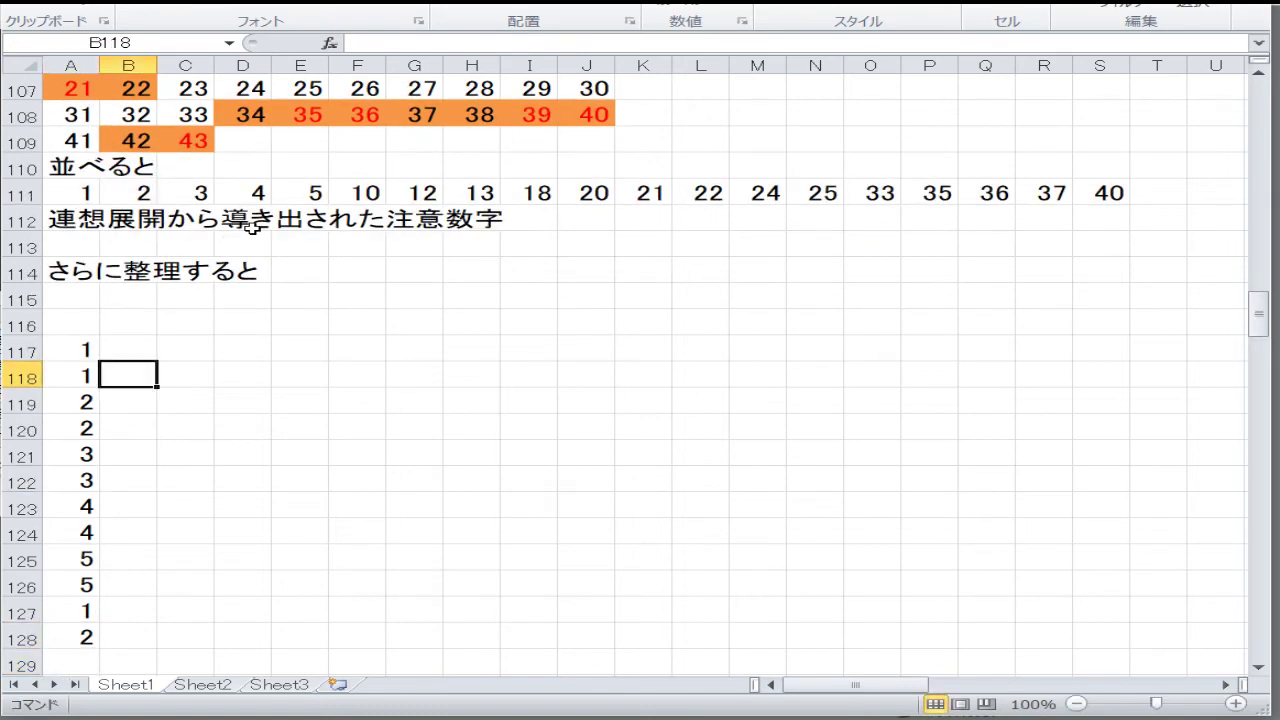
key(Up)
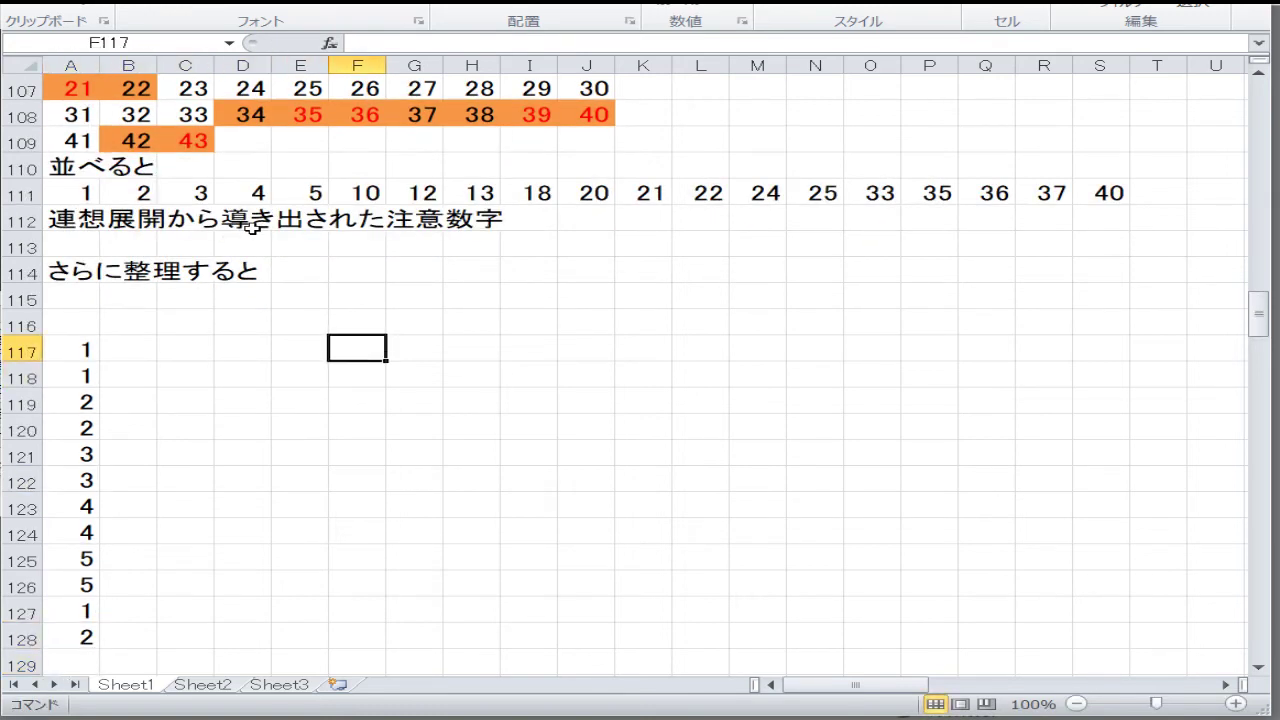
text(40)
key(Return)
text(37)
key(Return)
text(3)
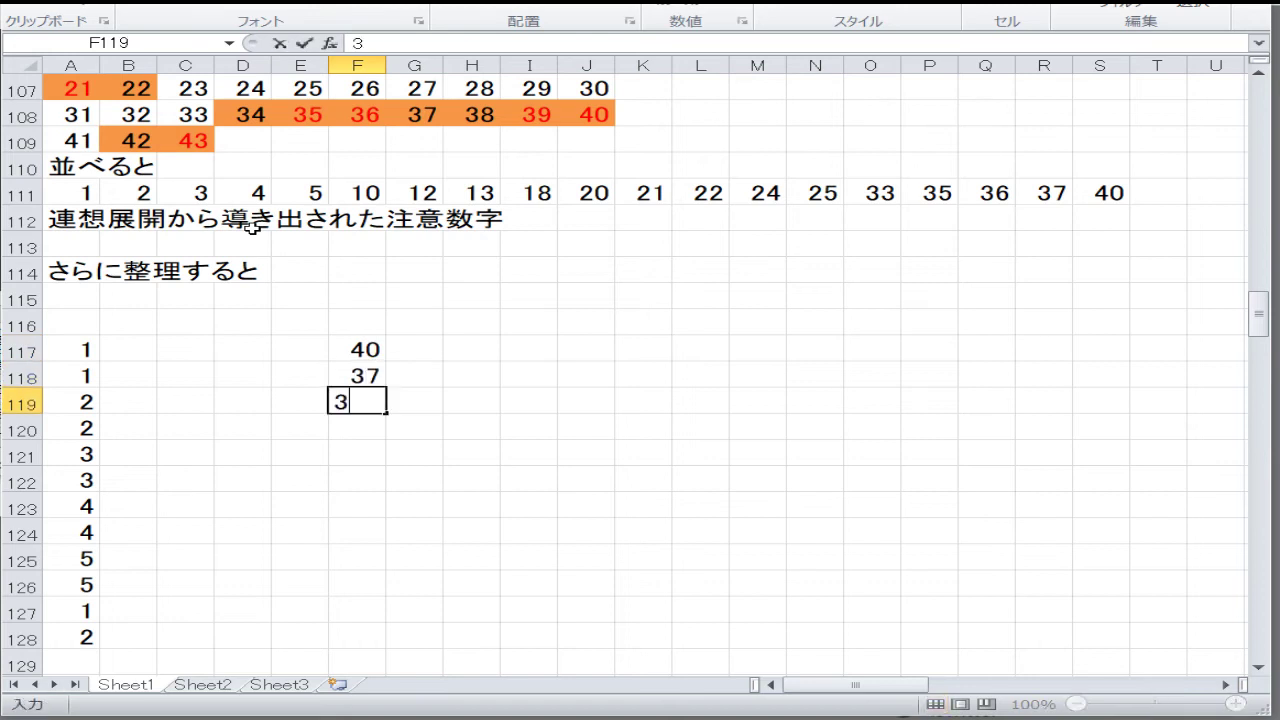
text(6)
key(Return)
text(35)
key(Return)
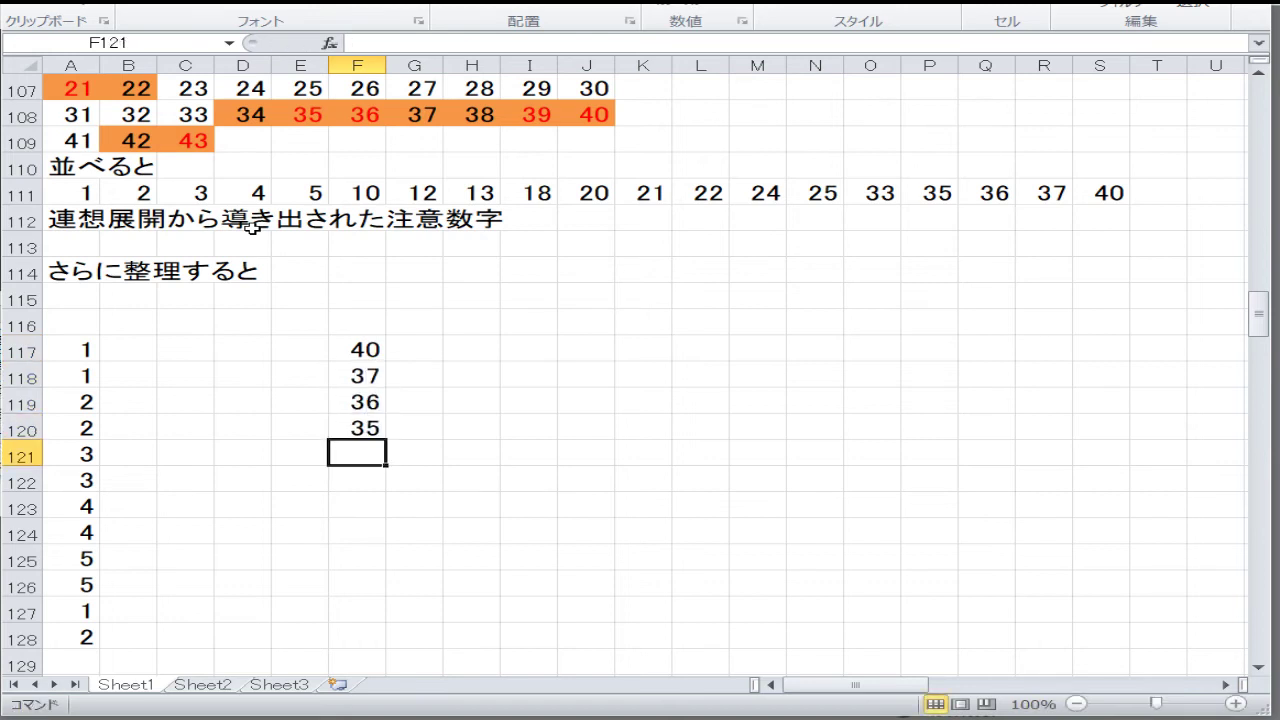
- Continue the last prediction column with 41, 43, 38 and 39 in F121:F124
text(41)
key(Return)
text(43)
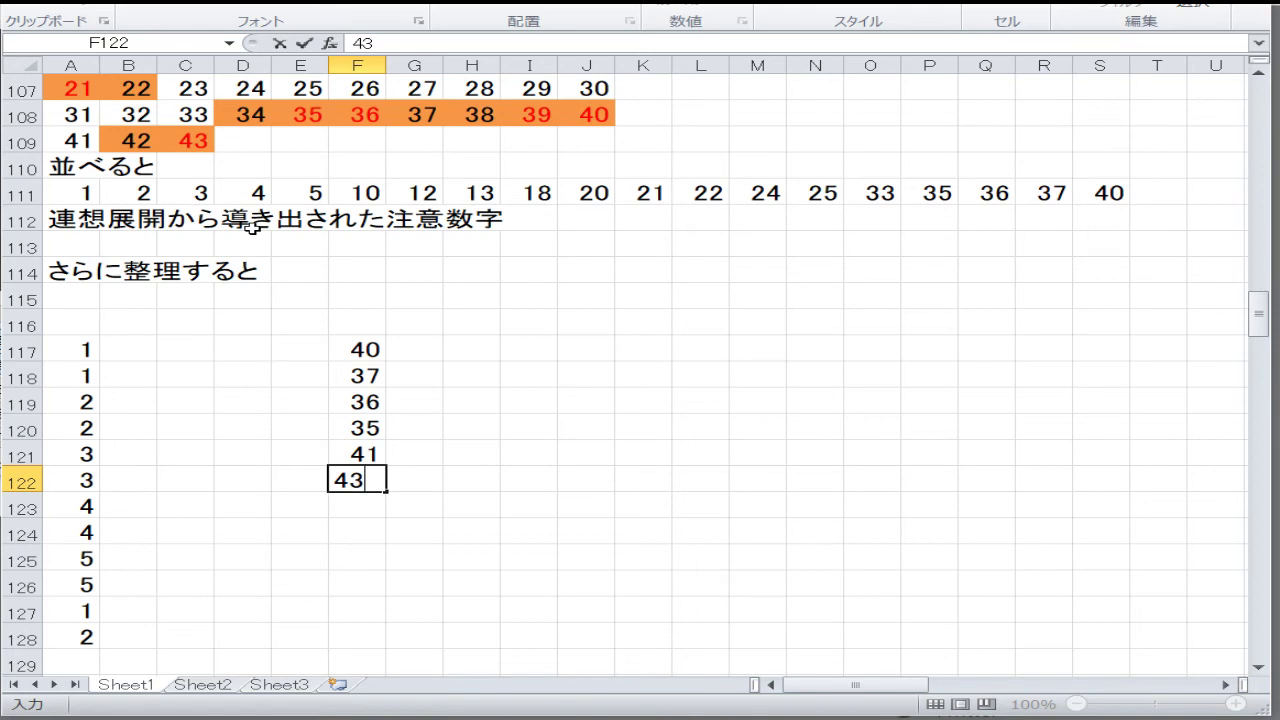
key(Return)
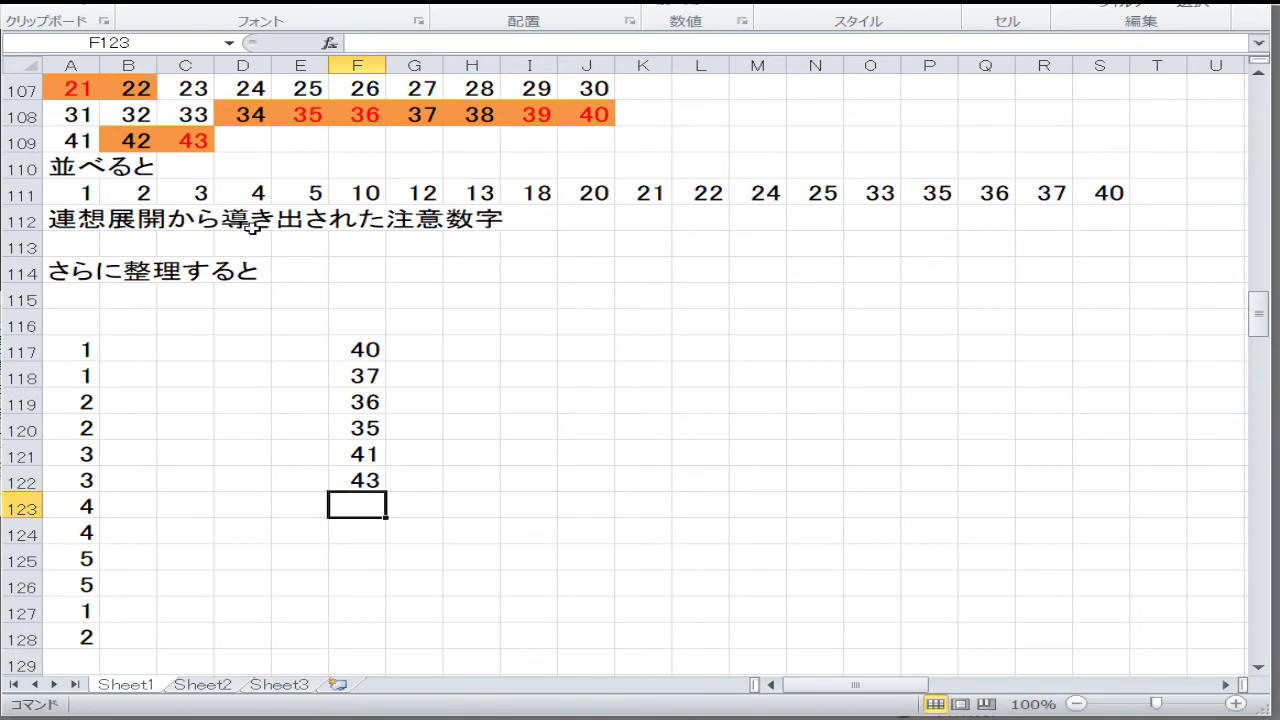
text(38)
key(Return)
text(3)
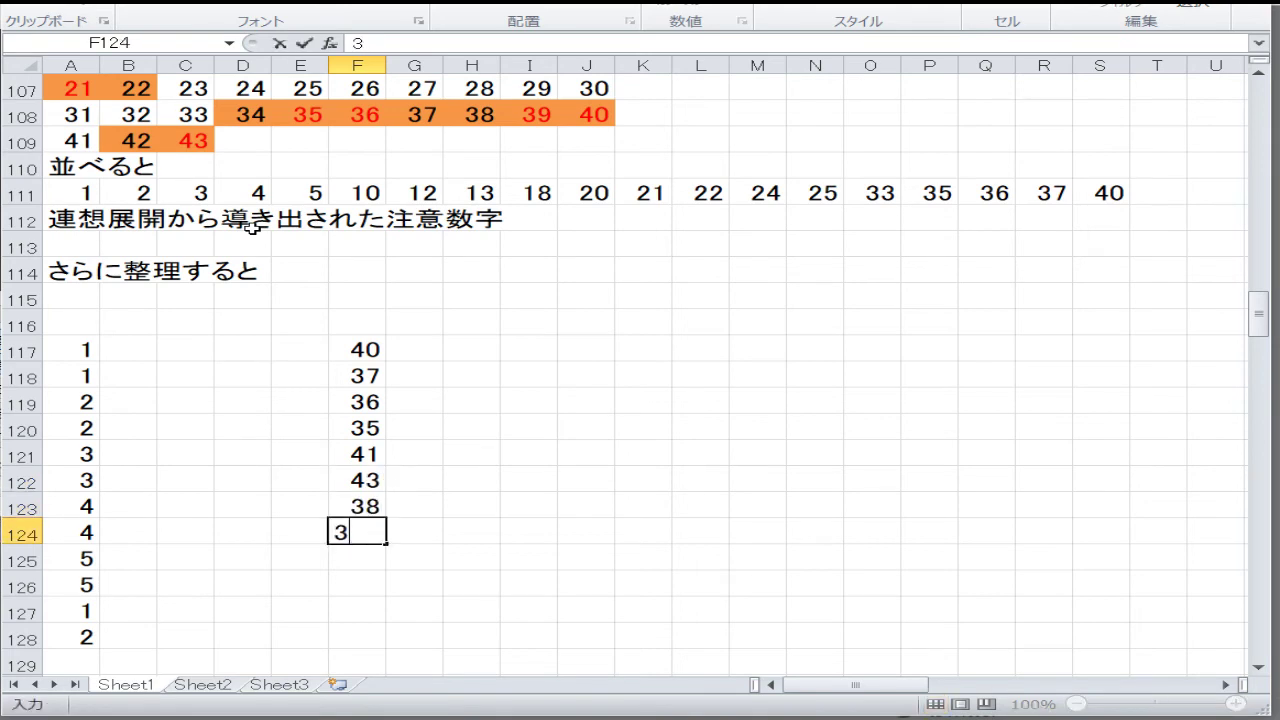
text(9)
key(Return)
- Complete the last prediction column with 36, 37, 38 and 39 in F125:F128
text(36)
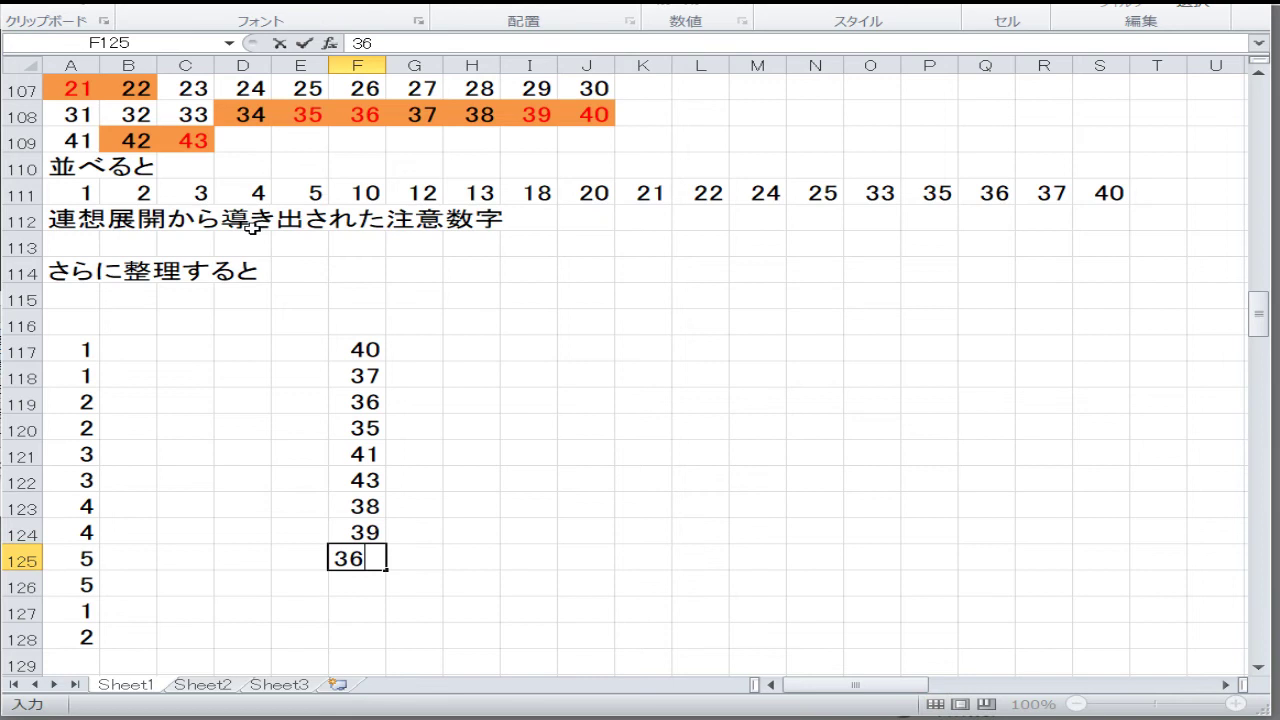
key(Return)
text(37)
key(Return)
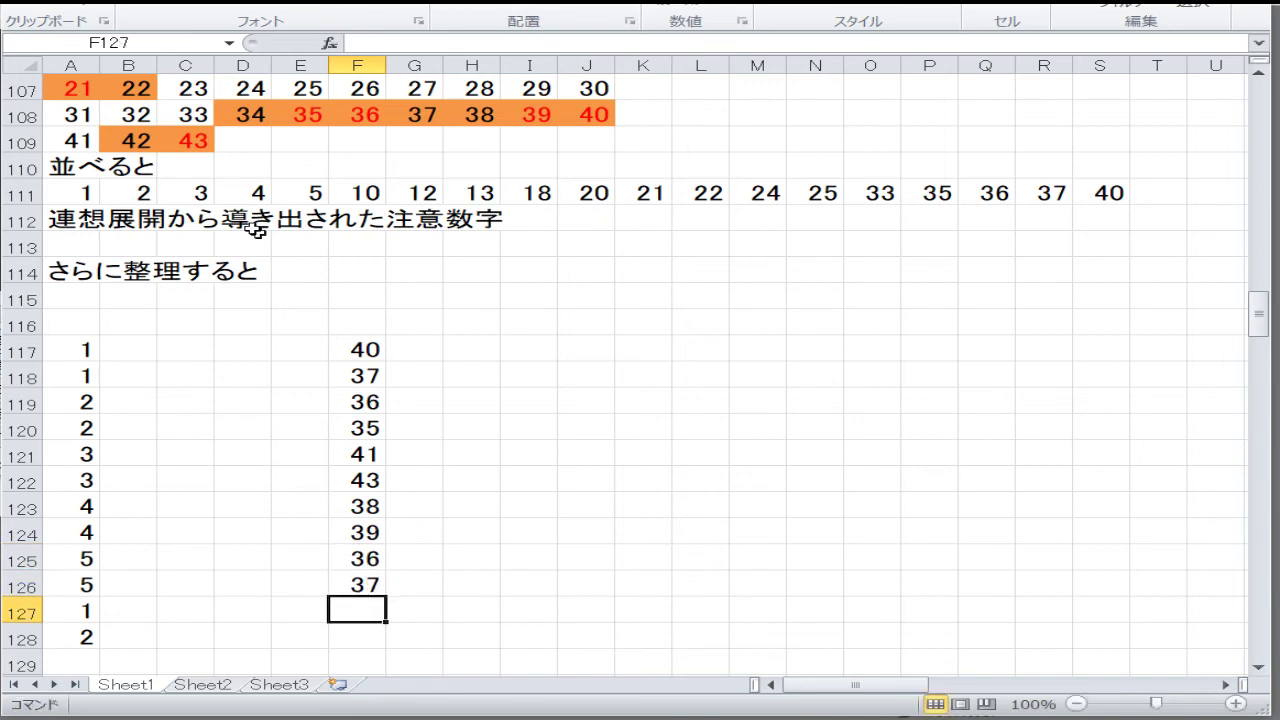
text(38)
key(Return)
text(39)
key(Return)
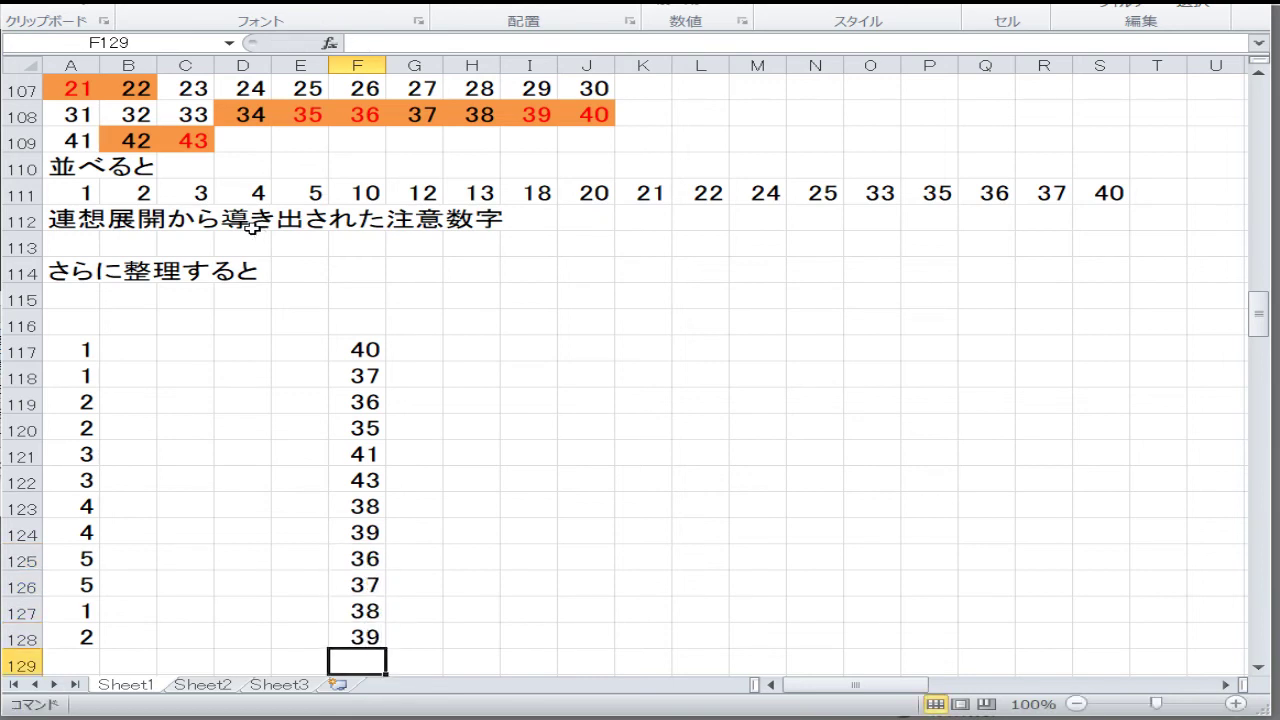
- Fill the middle of the first prediction row with 4, 10, 12 and 18 in B117:E117
key(Up)
key(Up)
key(Up)
key(Up)
key(Up)
key(Up)
key(Up)
key(Up)
key(Up)
key(Up)
key(Up)
key(Left)
key(Left)
key(Left)
key(Left)
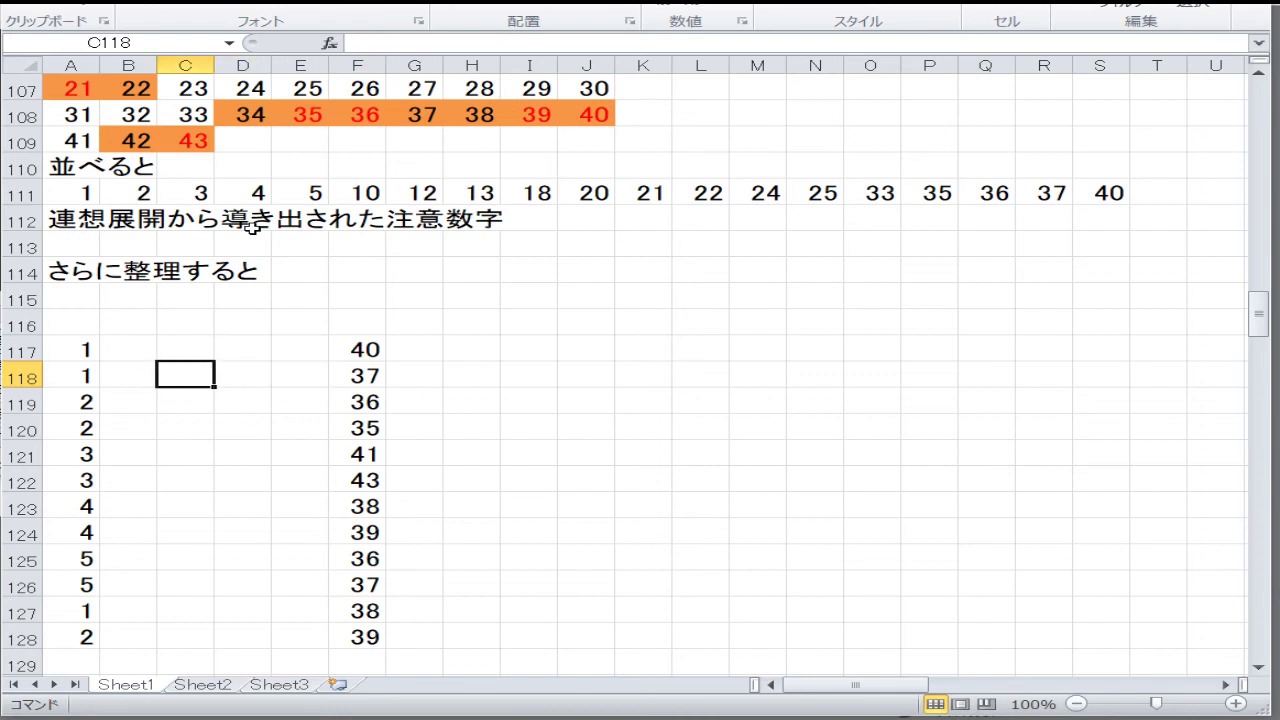
key(Up)
text(4)
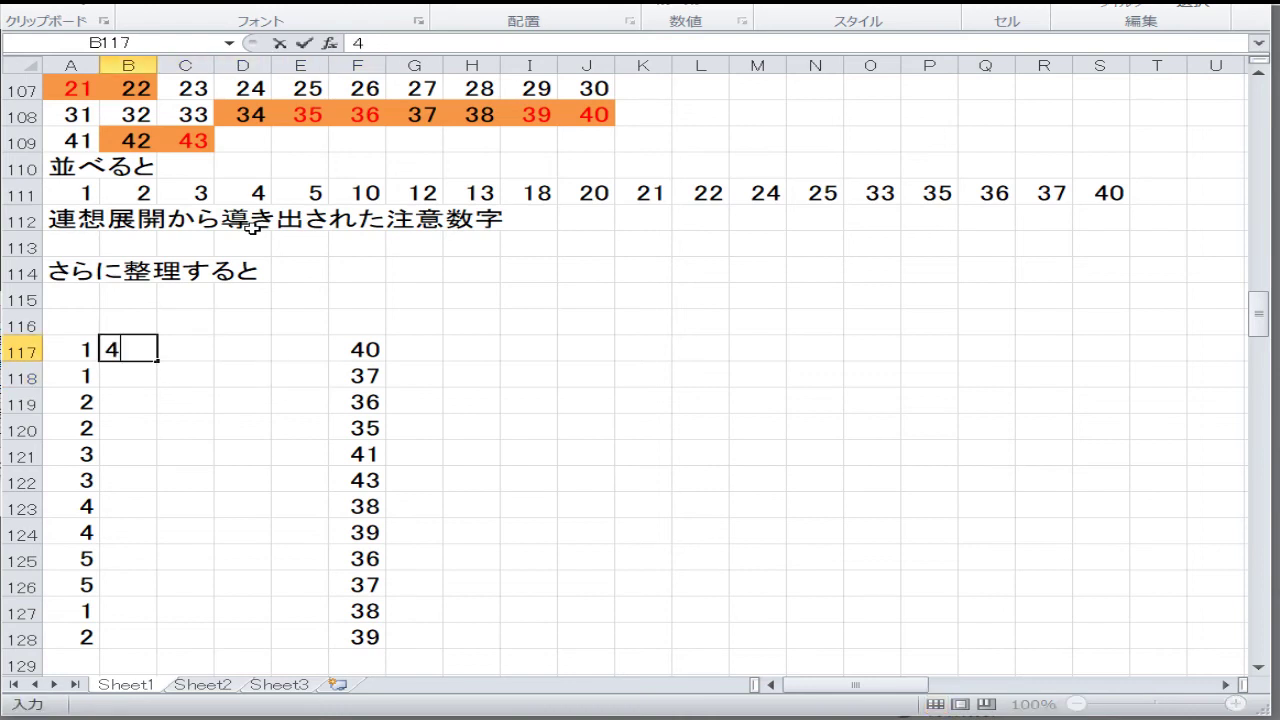
key(Tab)
text(10)
key(Tab)
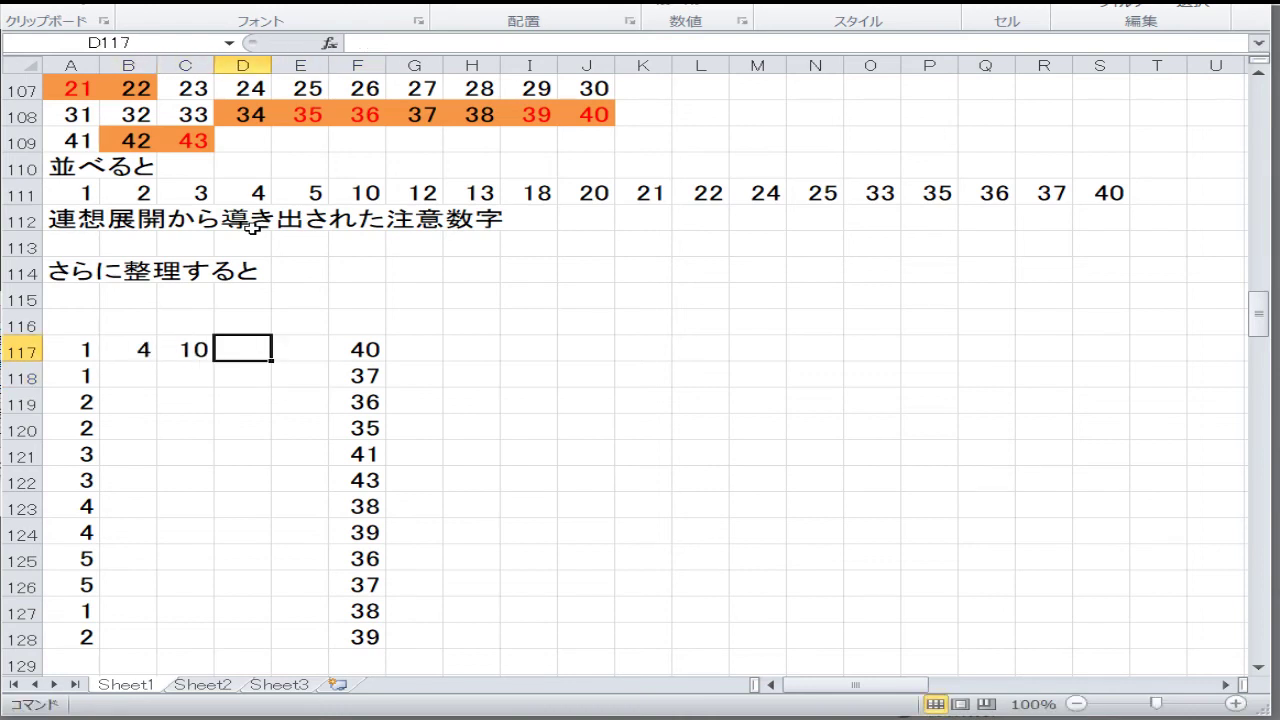
text(12)
key(Tab)
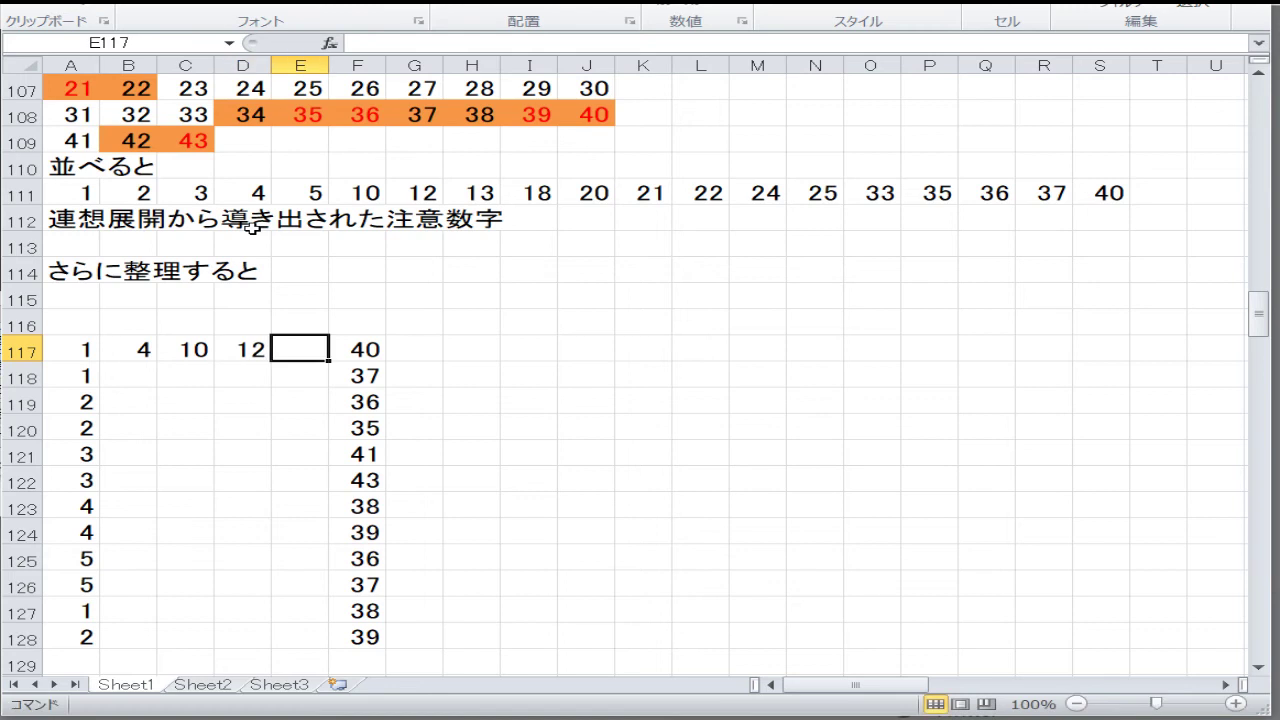
text(18)
key(Return)
key(Return)
key(Return)
key(Return)
key(Return)
key(Return)
key(Return)
key(Return)
key(Return)
key(Return)
key(Return)
key(Return)
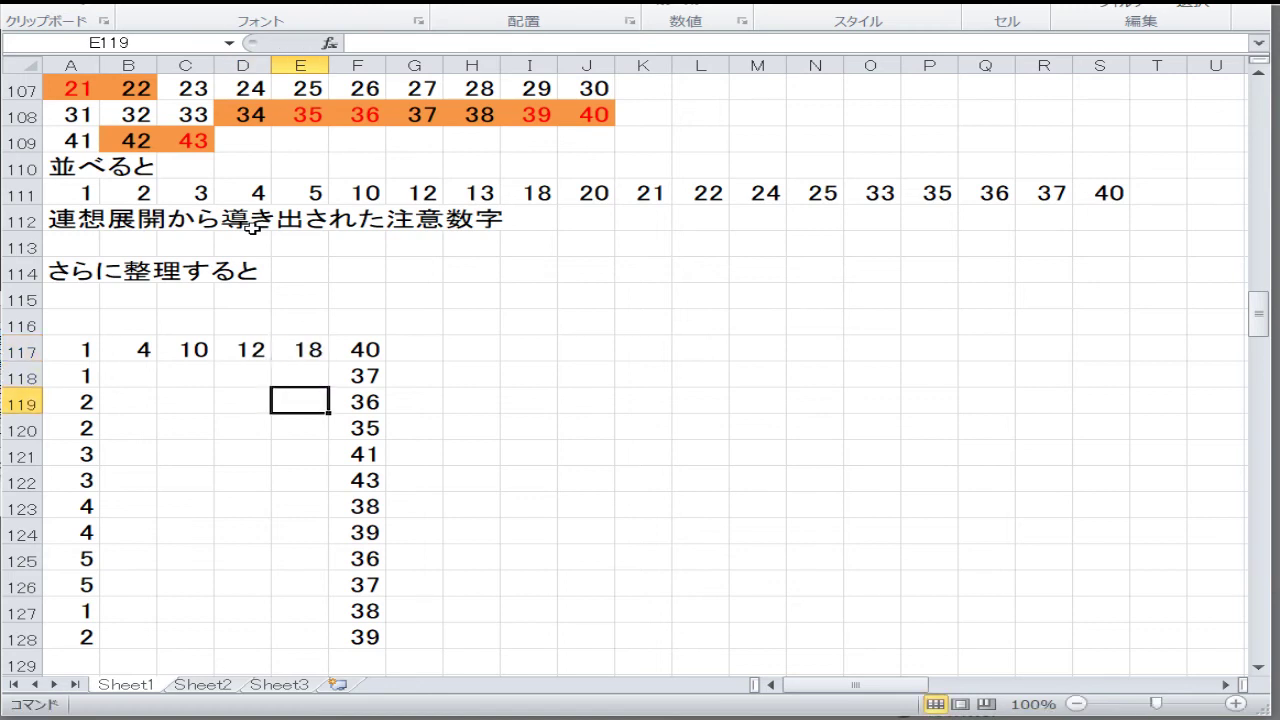
- Fill the middle of the last prediction row with 5, 13, 18 and 20 in B128:E128
key(Up)
key(Left)
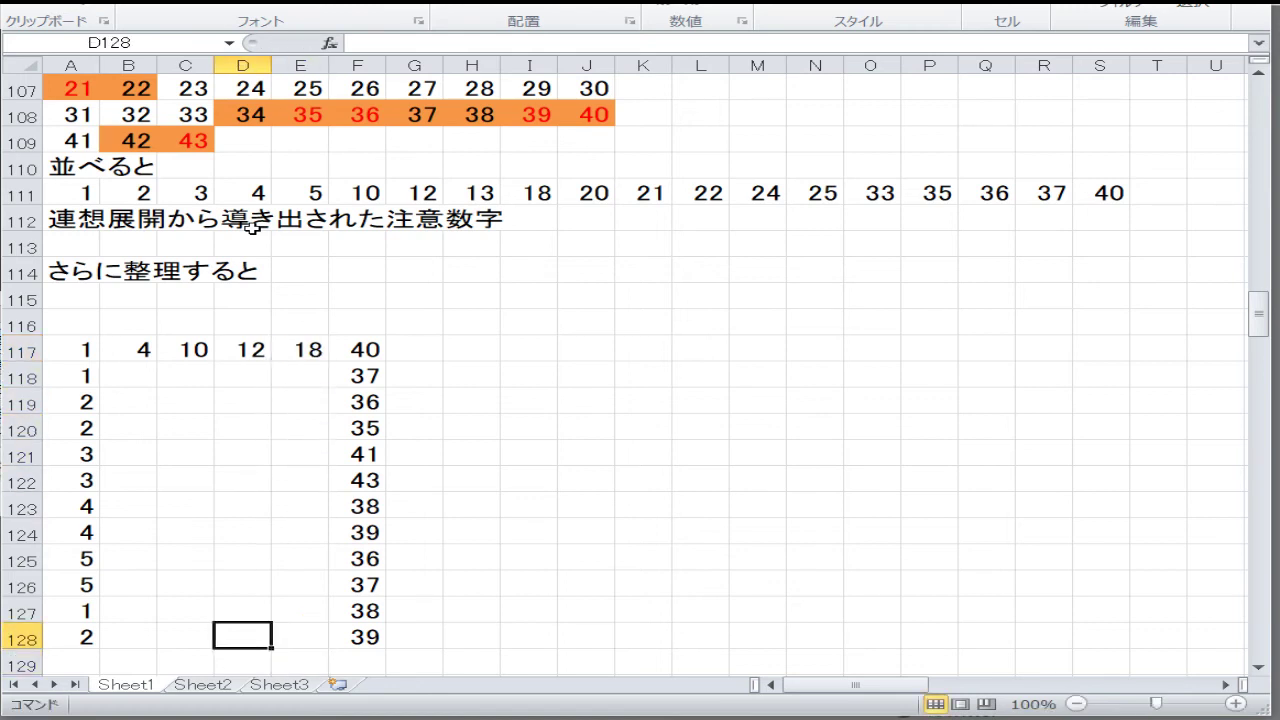
key(Left)
key(Left)
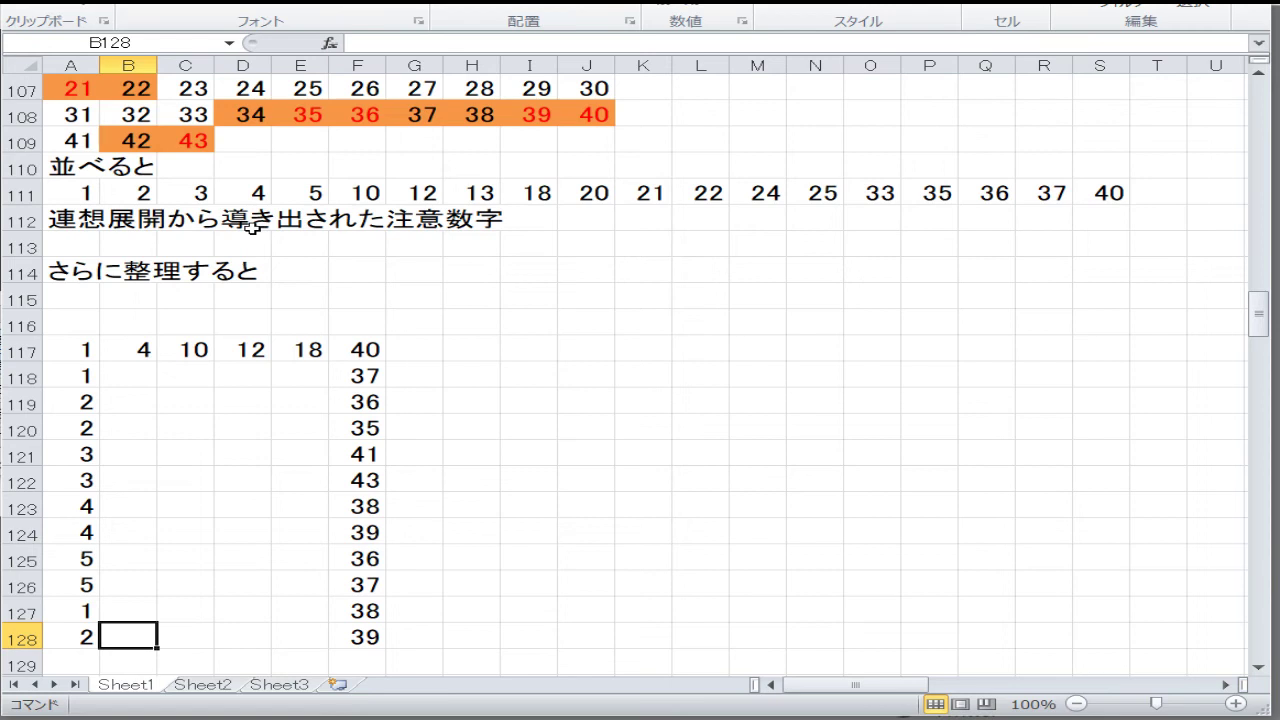
text(5)
key(Right)
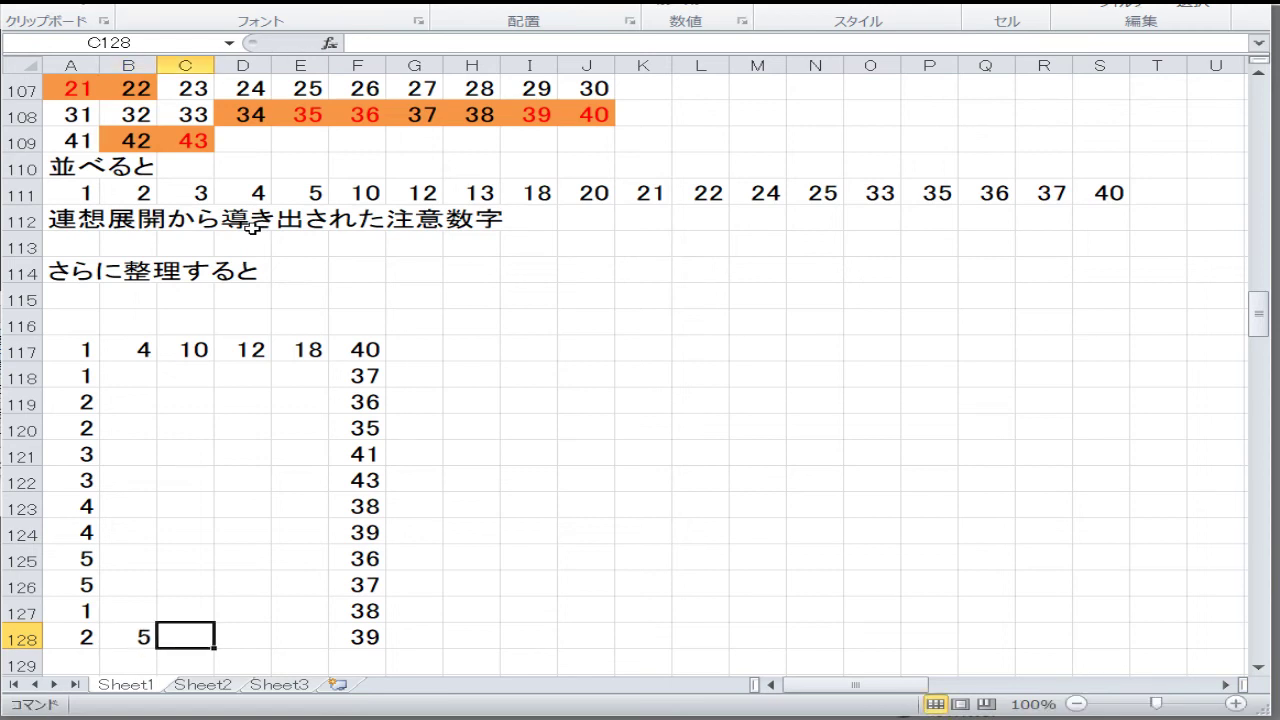
text(13)
key(Right)
text(18)
key(Right)
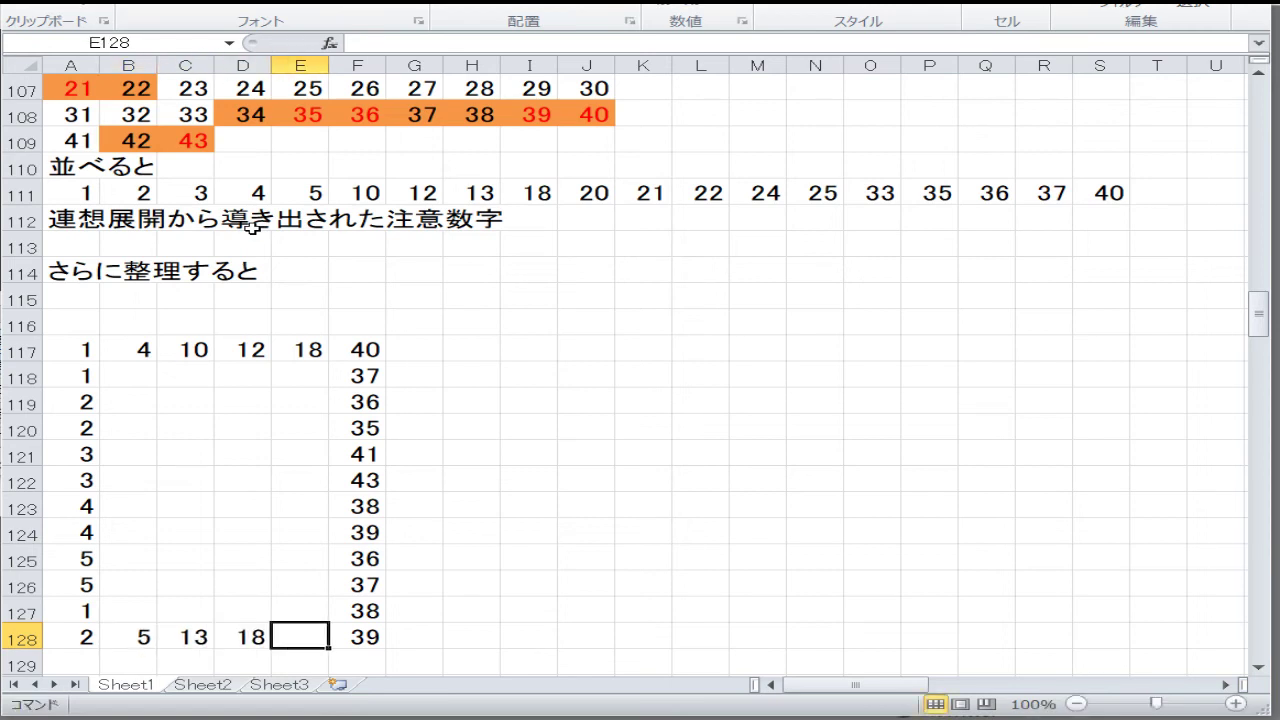
text(20)
key(Up)
- Fill the middle of the second prediction row with 10, 20, 22 and 25 in B118:E118
key(Up)
key(Up)
key(Up)
key(Up)
key(Up)
key(Up)
key(Up)
key(Up)
key(Up)
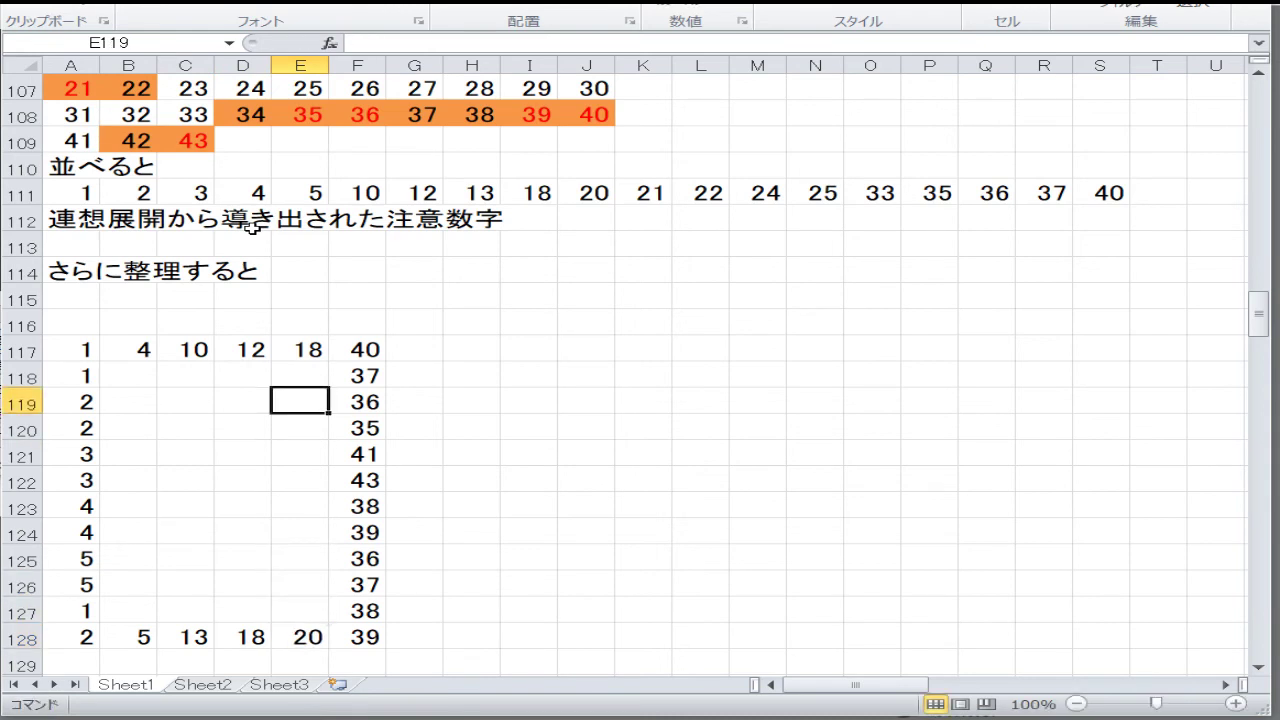
key(Left)
key(Left)
key(Left)
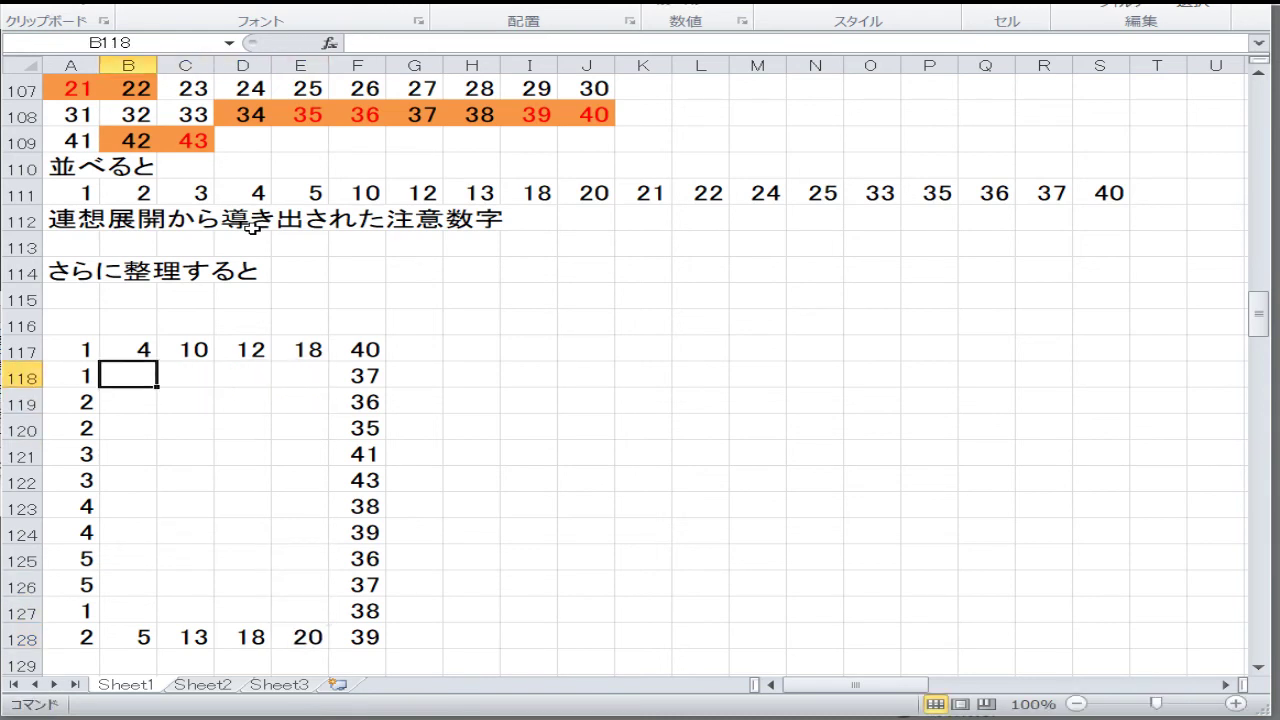
text(10)
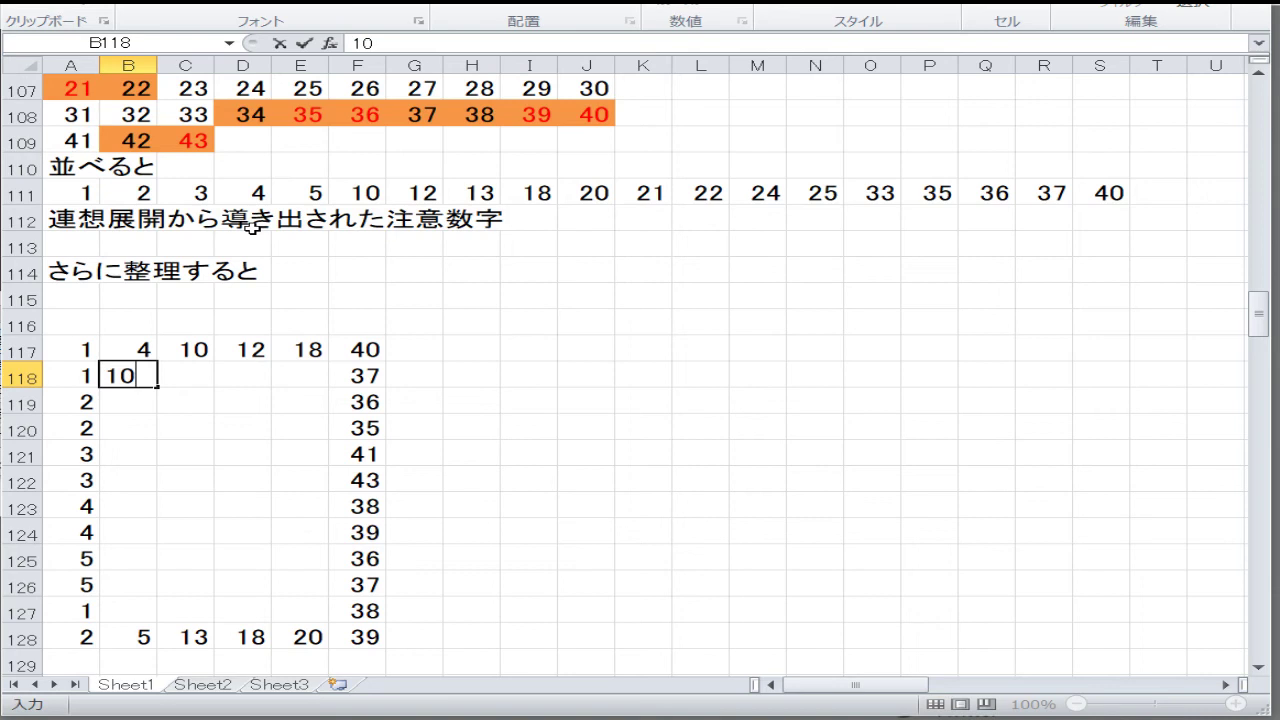
key(Right)
text(20)
key(Right)
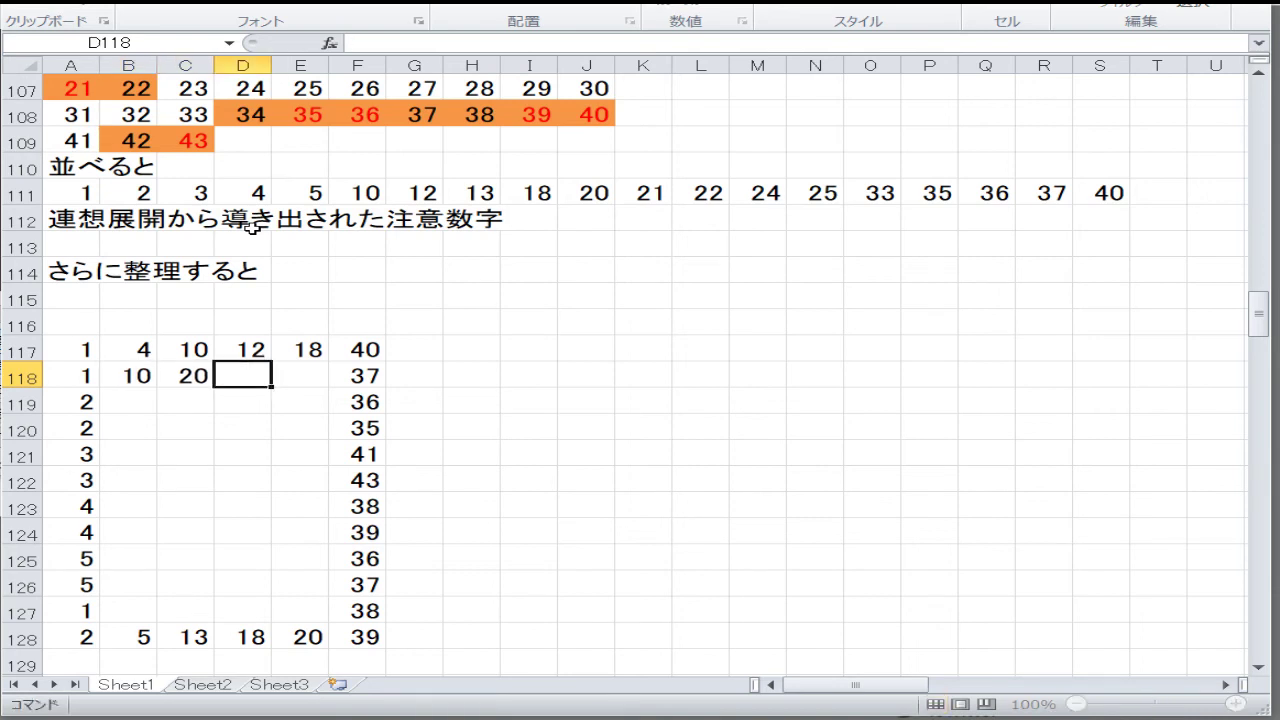
text(22)
key(Right)
text(25)
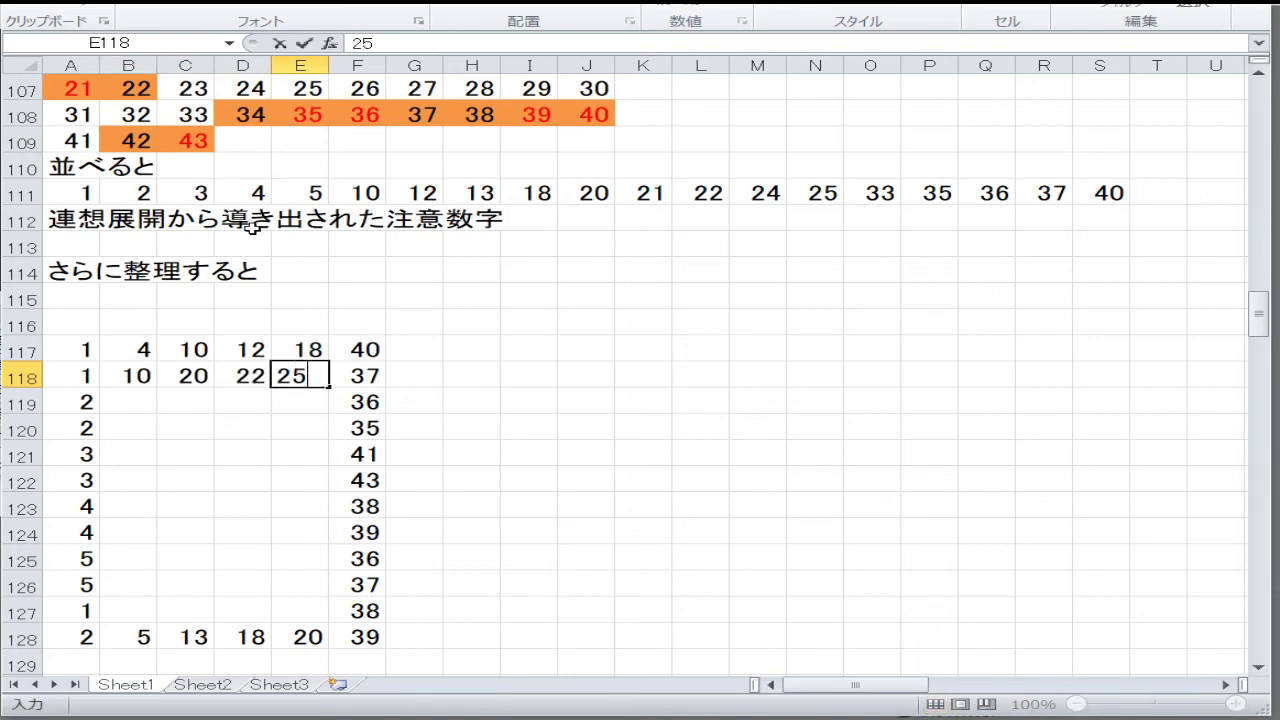
key(Right)
- Fill the middle of the third prediction row with 3, 12, 20 and 24 in B119:E119
key(Down)
key(Left)
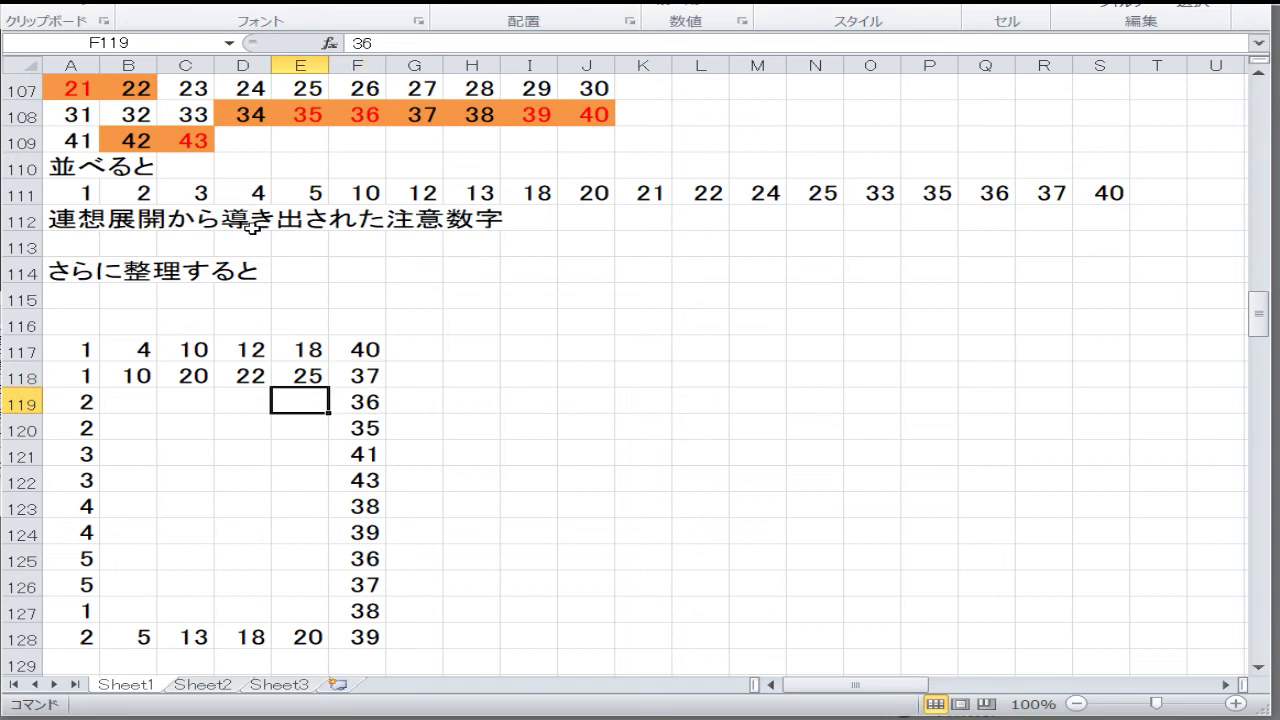
key(Left)
key(Left)
key(Left)
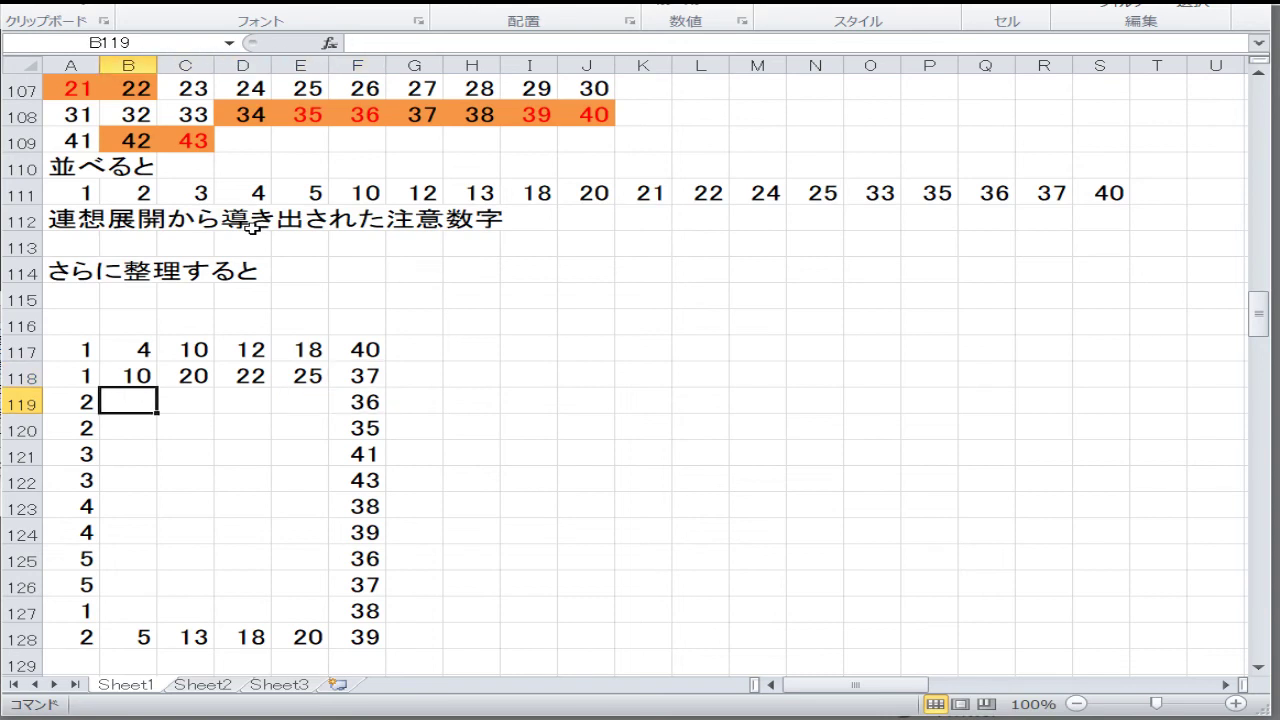
text(3)
key(Right)
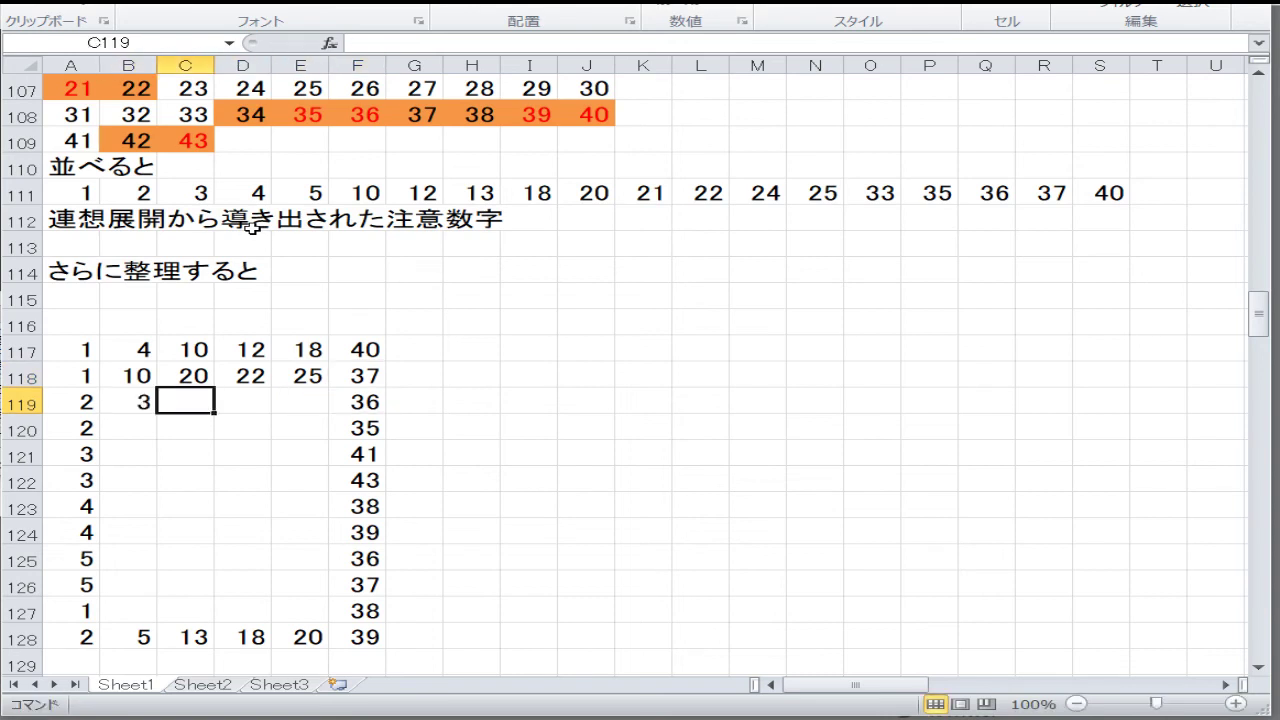
text(12)
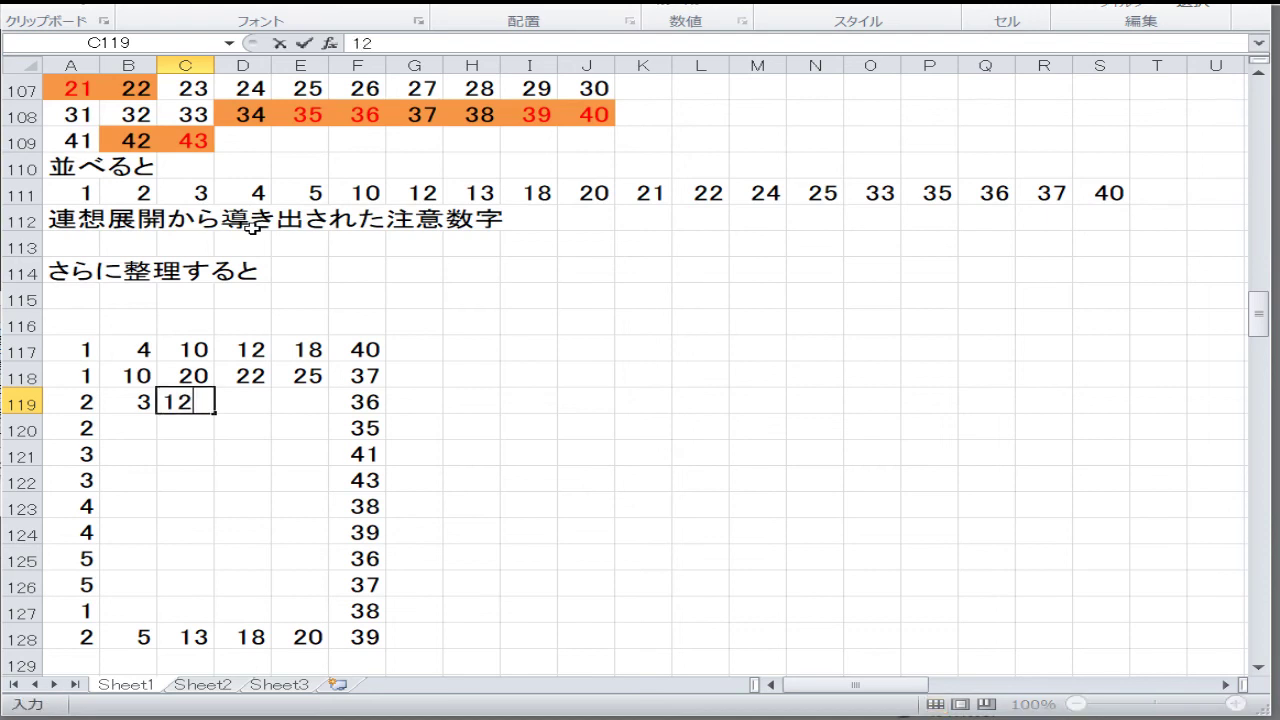
key(Right)
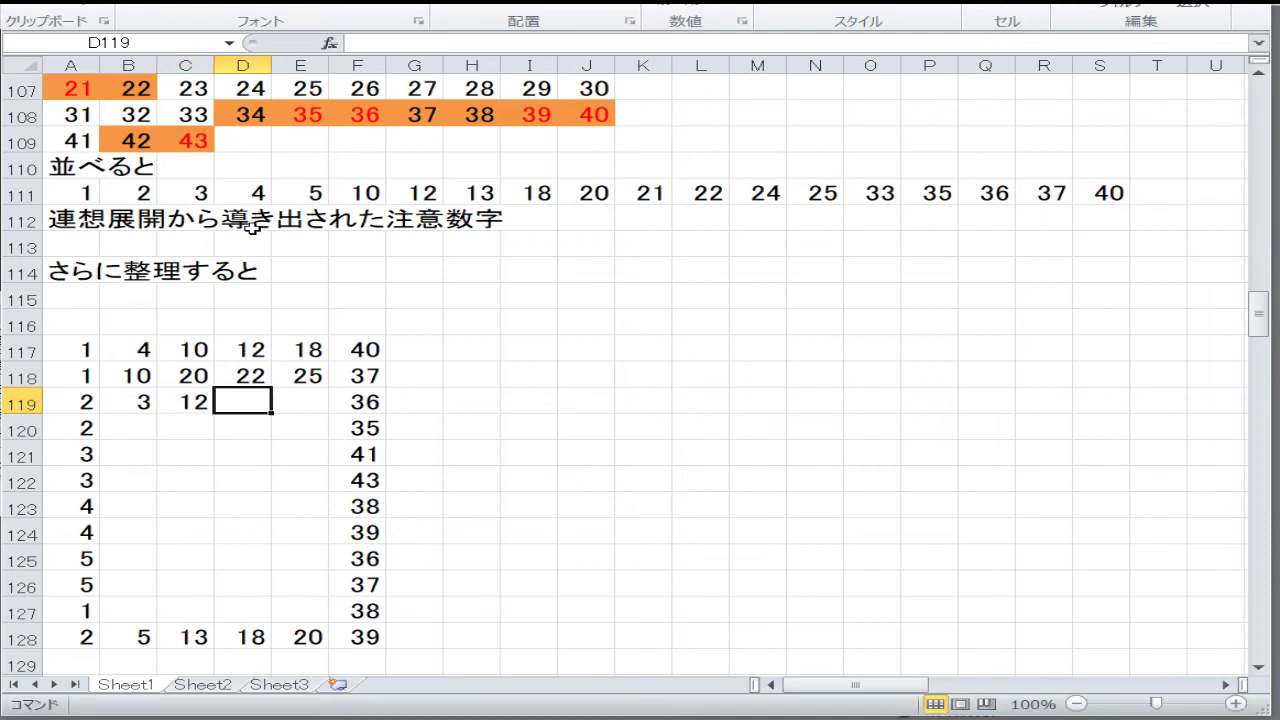
text(20)
key(Right)
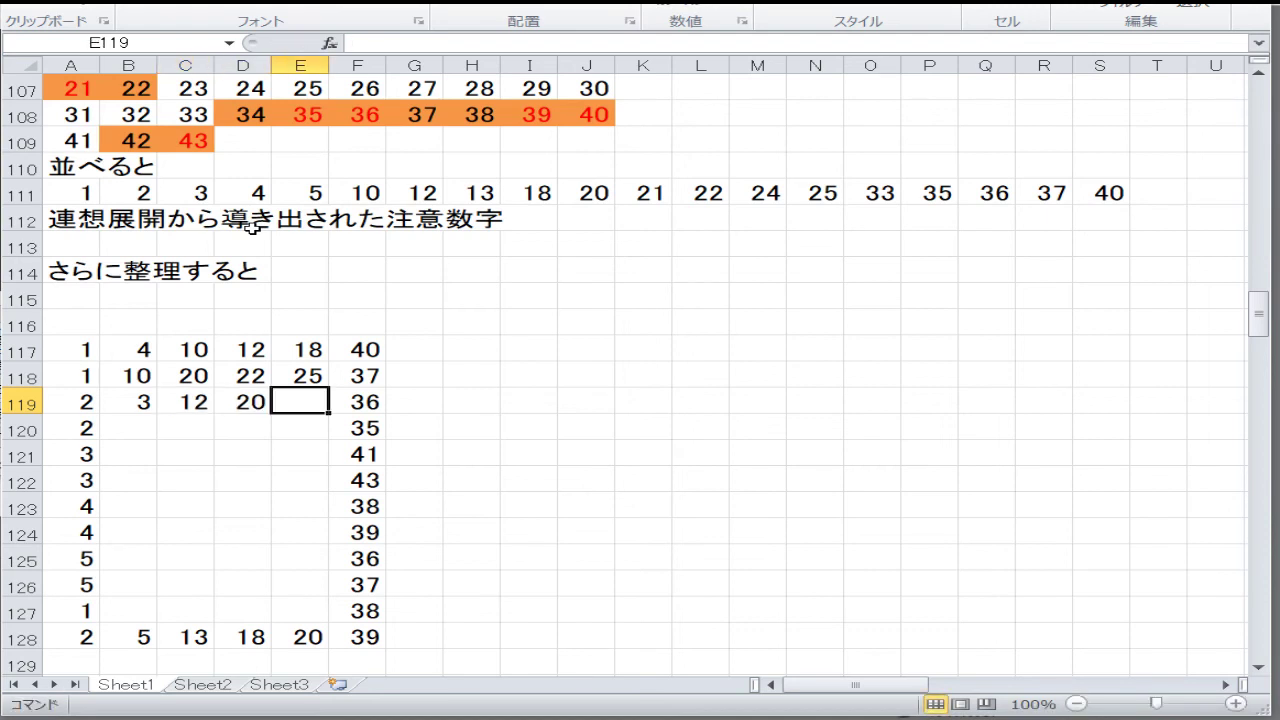
text(24)
key(Return)
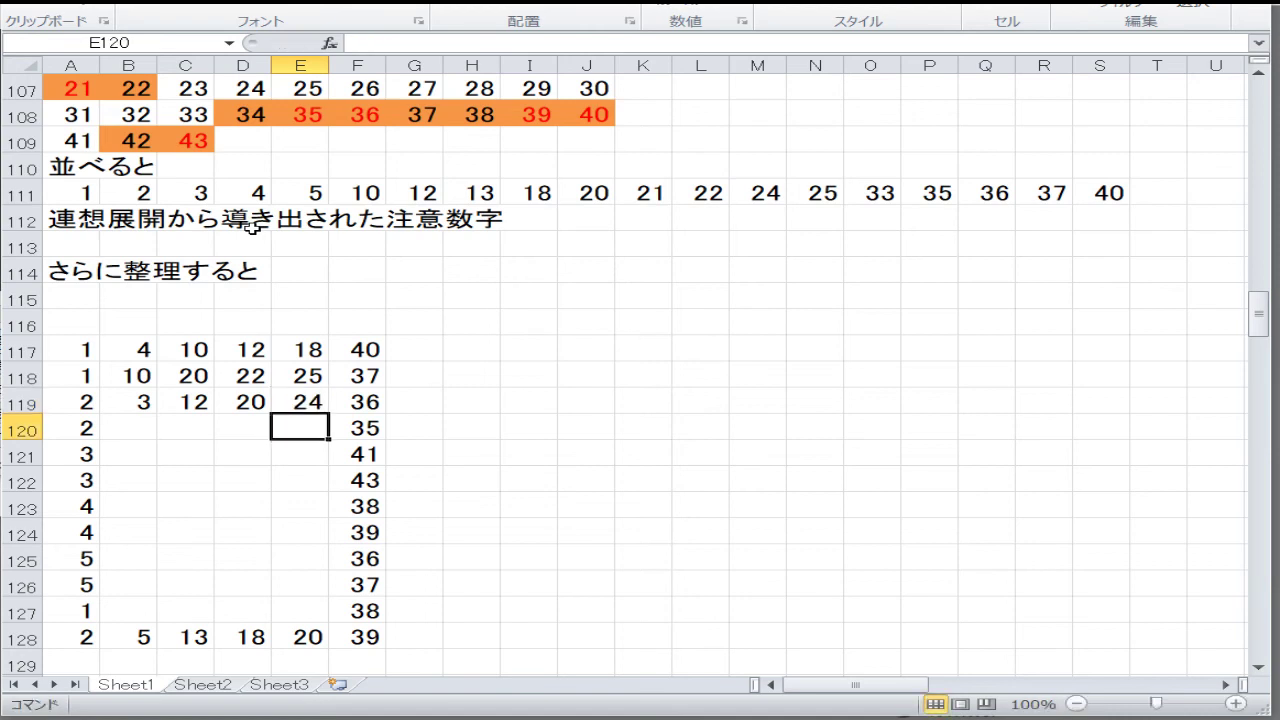
- Continue the second prediction column with 9, 8, 11 and 17 down B120:B123
key(Left)
key(Left)
key(Left)
key(Down)
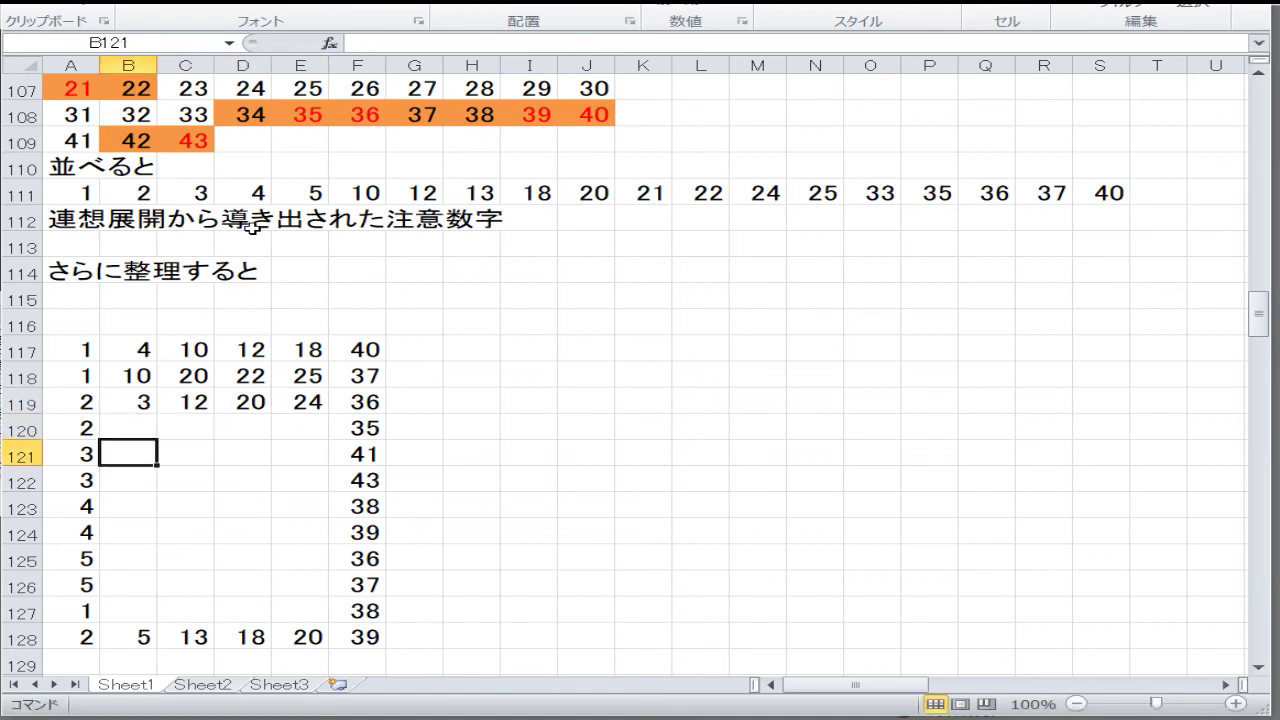
key(ctrl+Down)
key(Up)
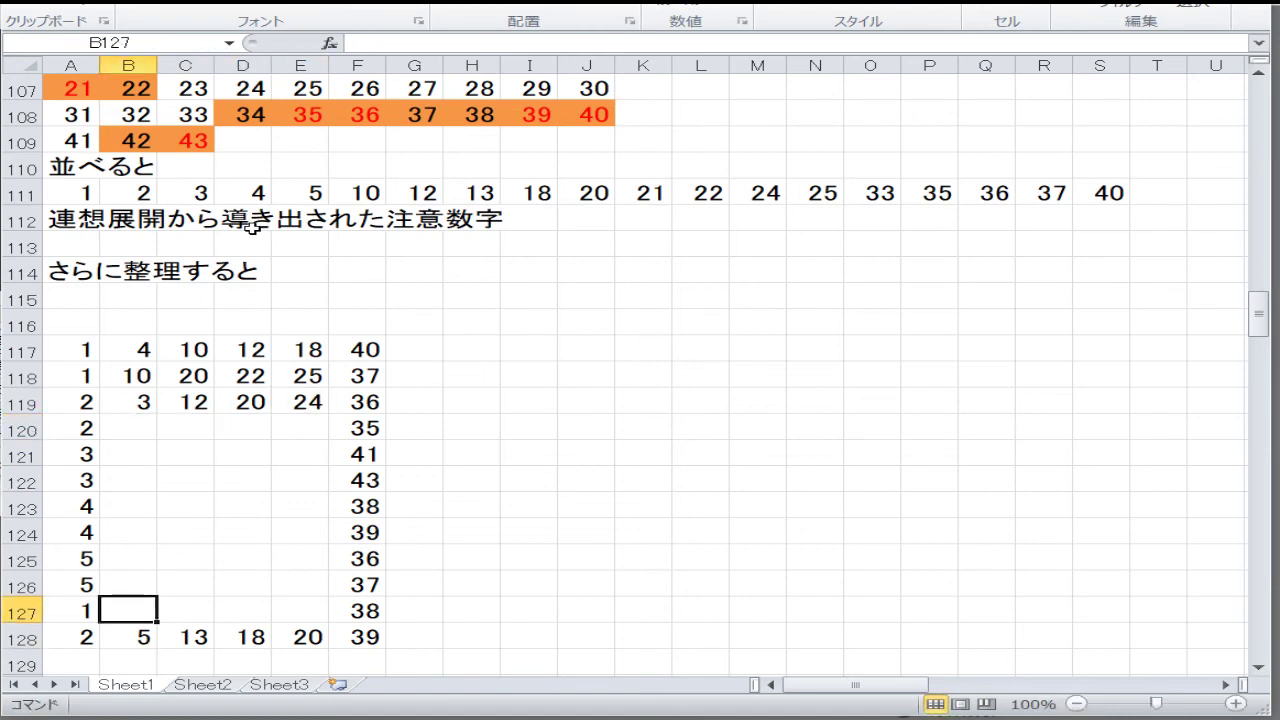
key(Up)
key(Up)
key(Up)
key(Up)
key(Up)
key(Up)
key(Up)
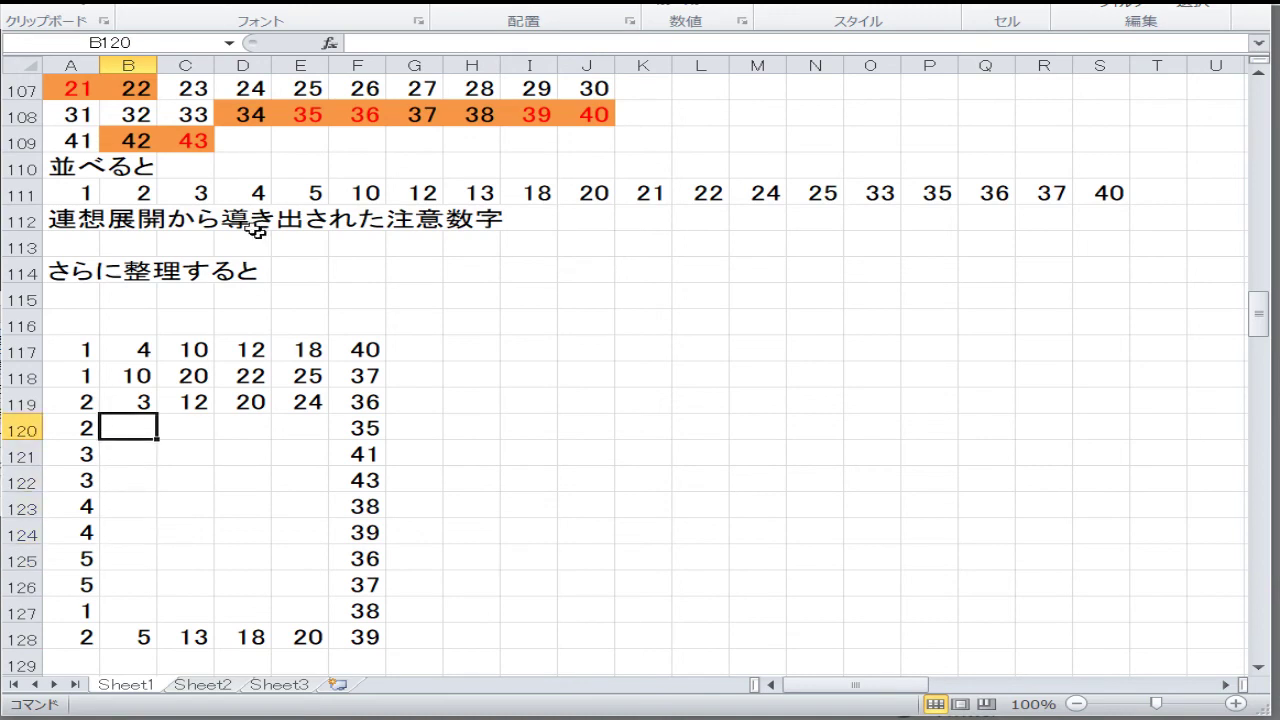
text(9)
key(Return)
text(8)
key(Return)
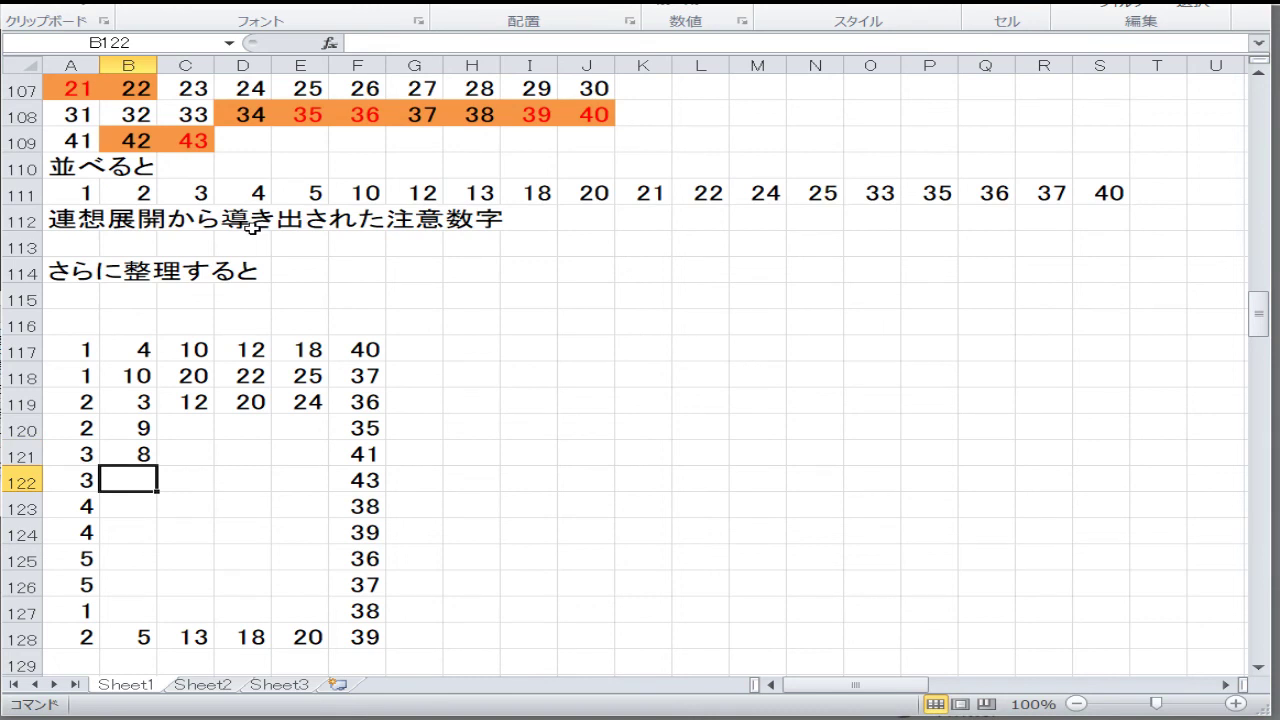
text(11)
key(Return)
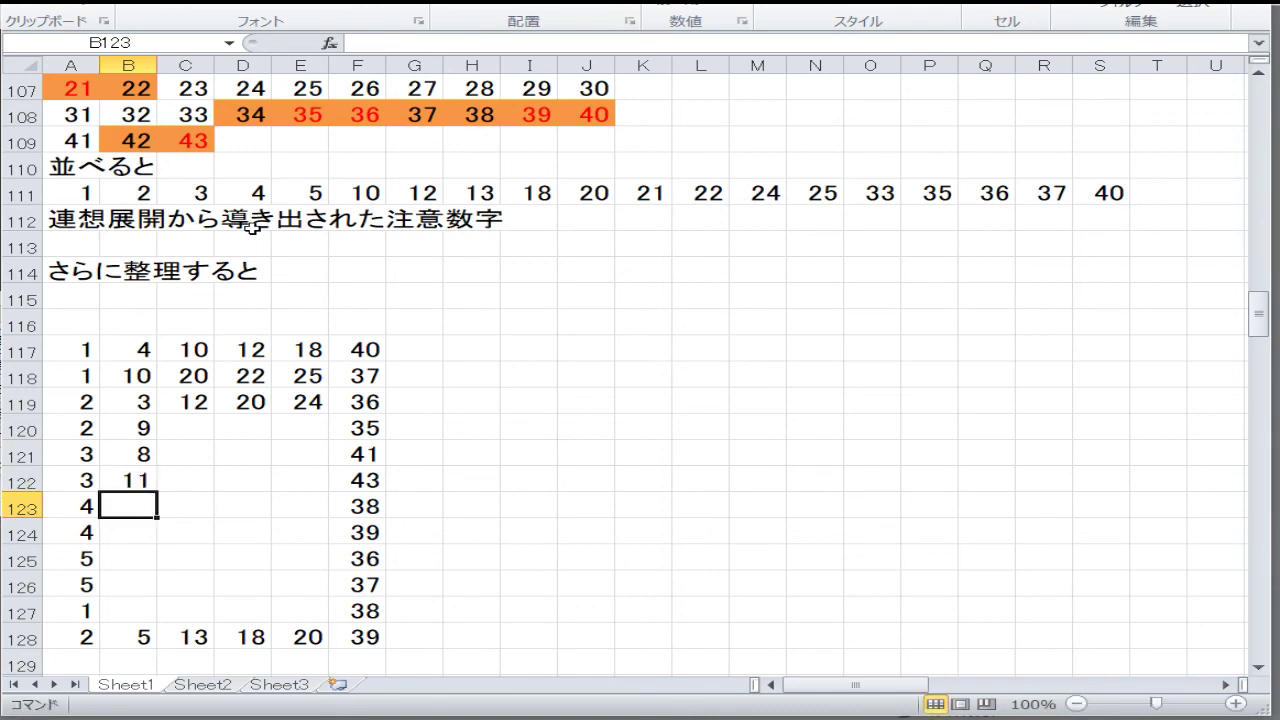
text(17)
key(Return)
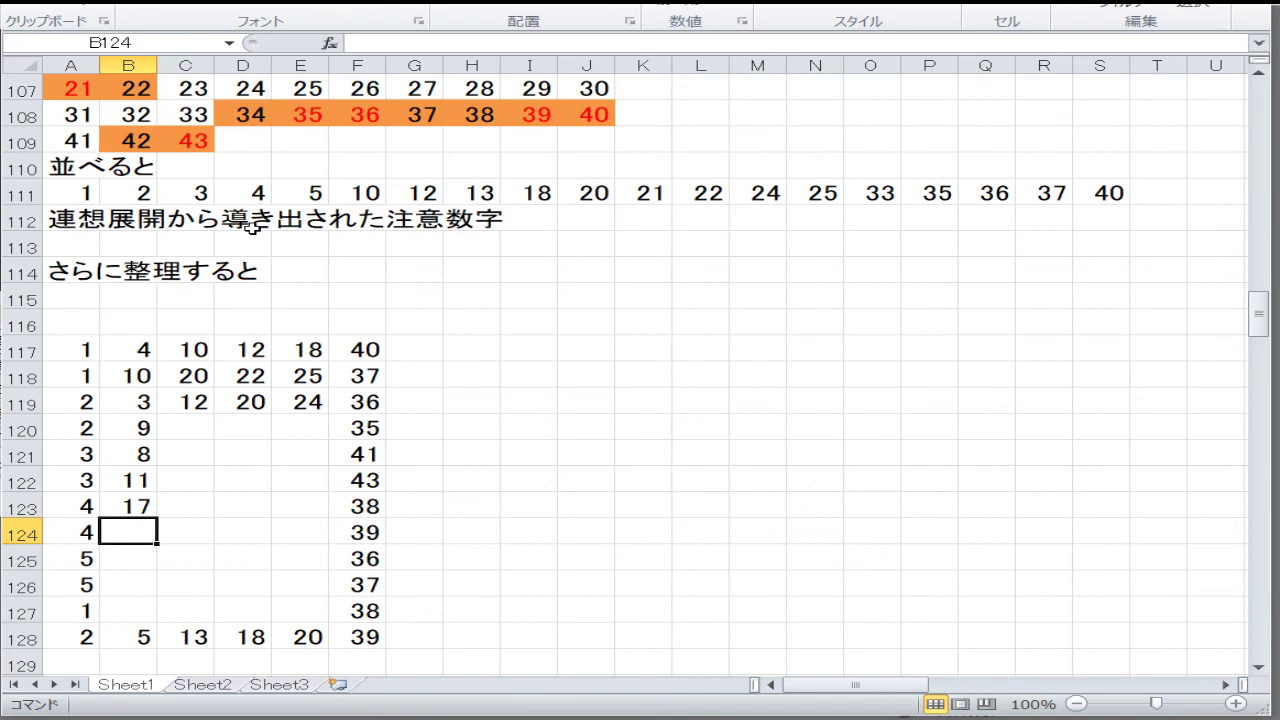
- Complete the second prediction column with 15, 16, 18 and 19 in B124:B127
text(15)
key(Return)
text(16)
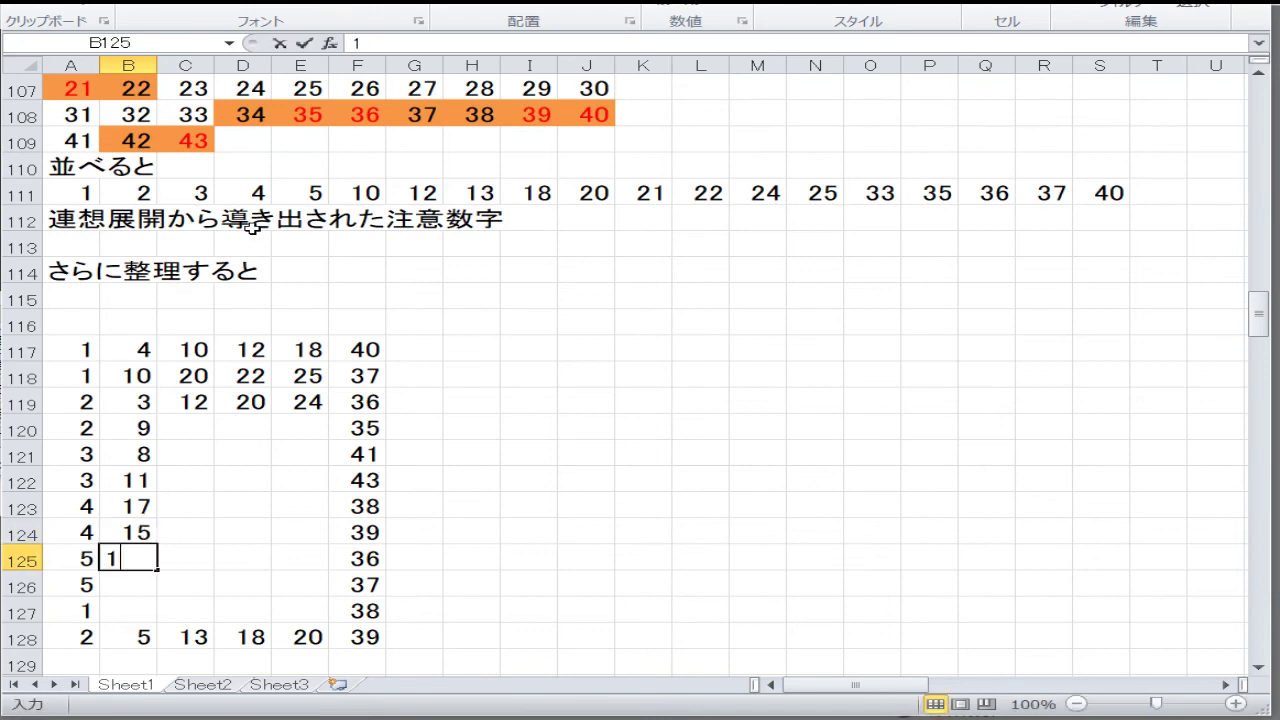
key(Return)
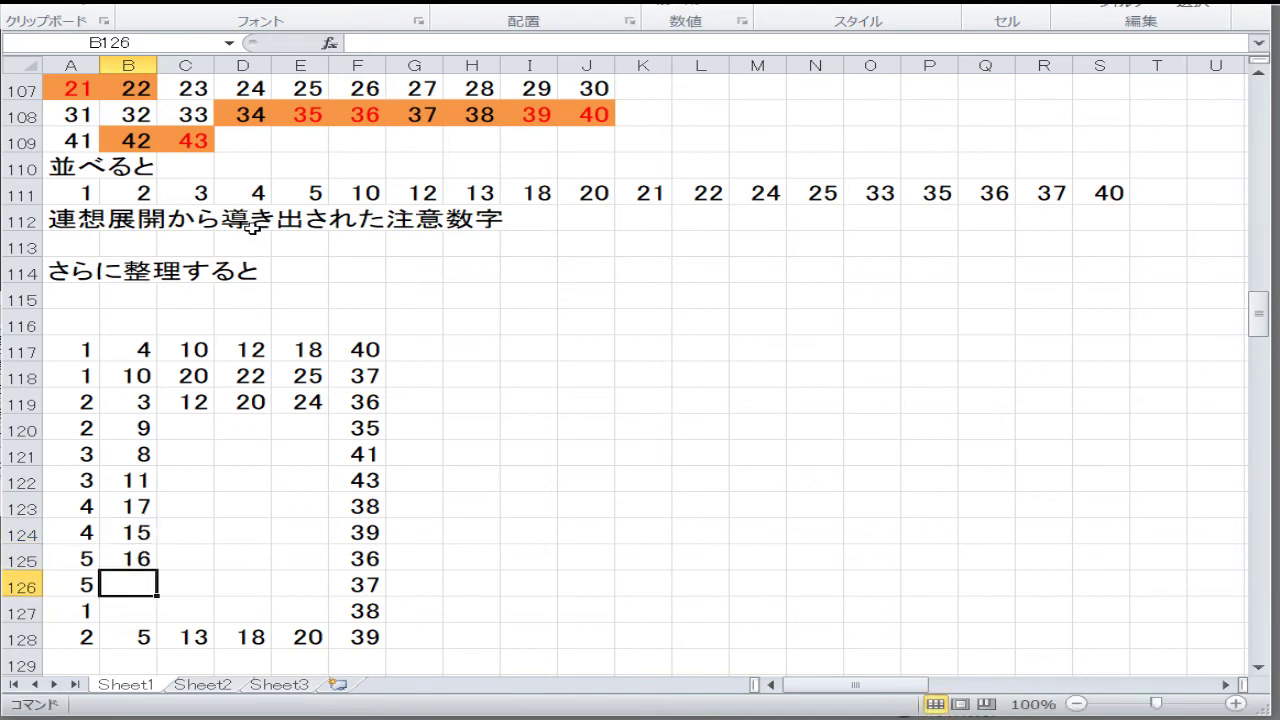
text(1)
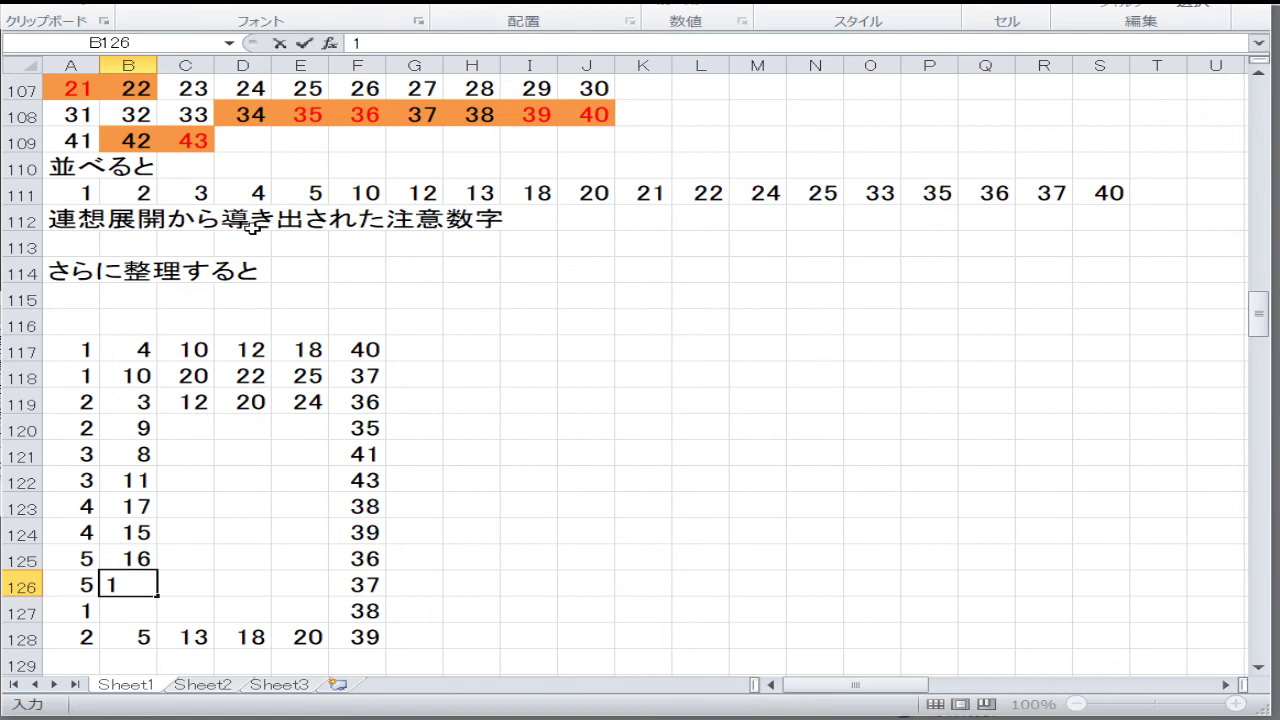
text(8)
key(Return)
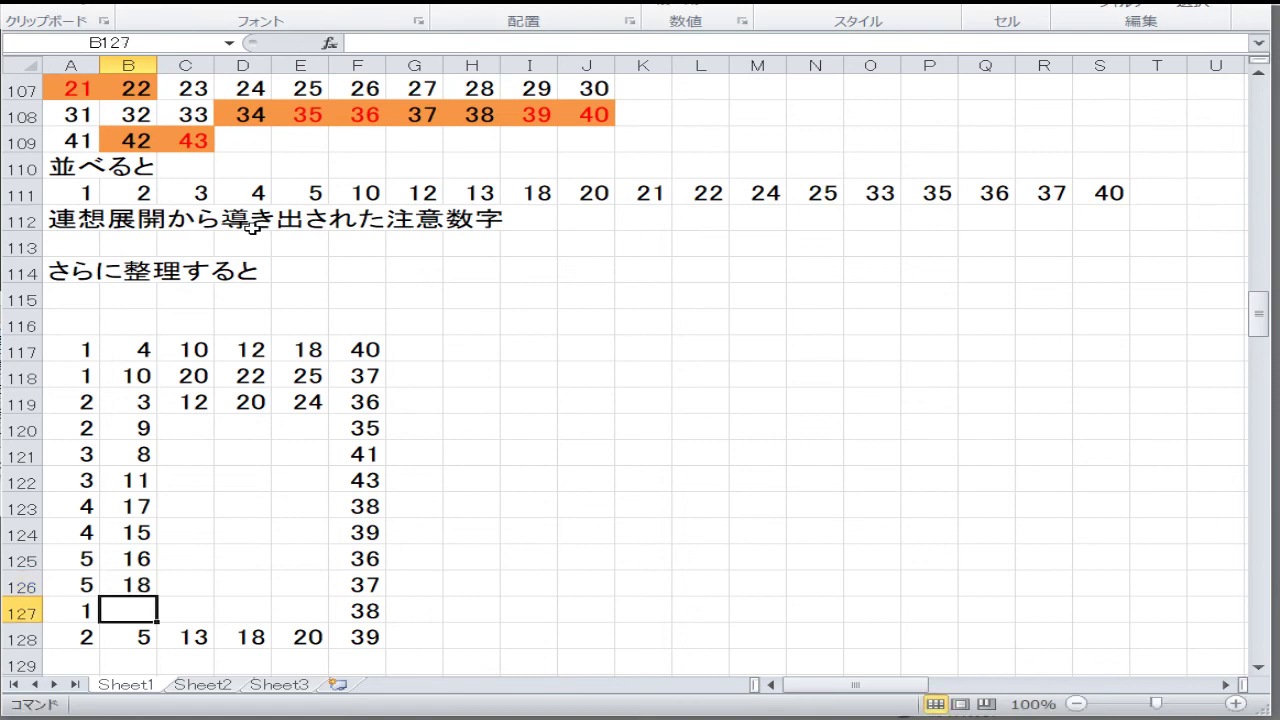
text(19)
key(Up)
- Continue the fifth prediction column with 33, 31 and 38 down E120:E122
key(Up)
key(Up)
key(Up)
key(Up)
key(Up)
key(Up)
key(Up)
key(Up)
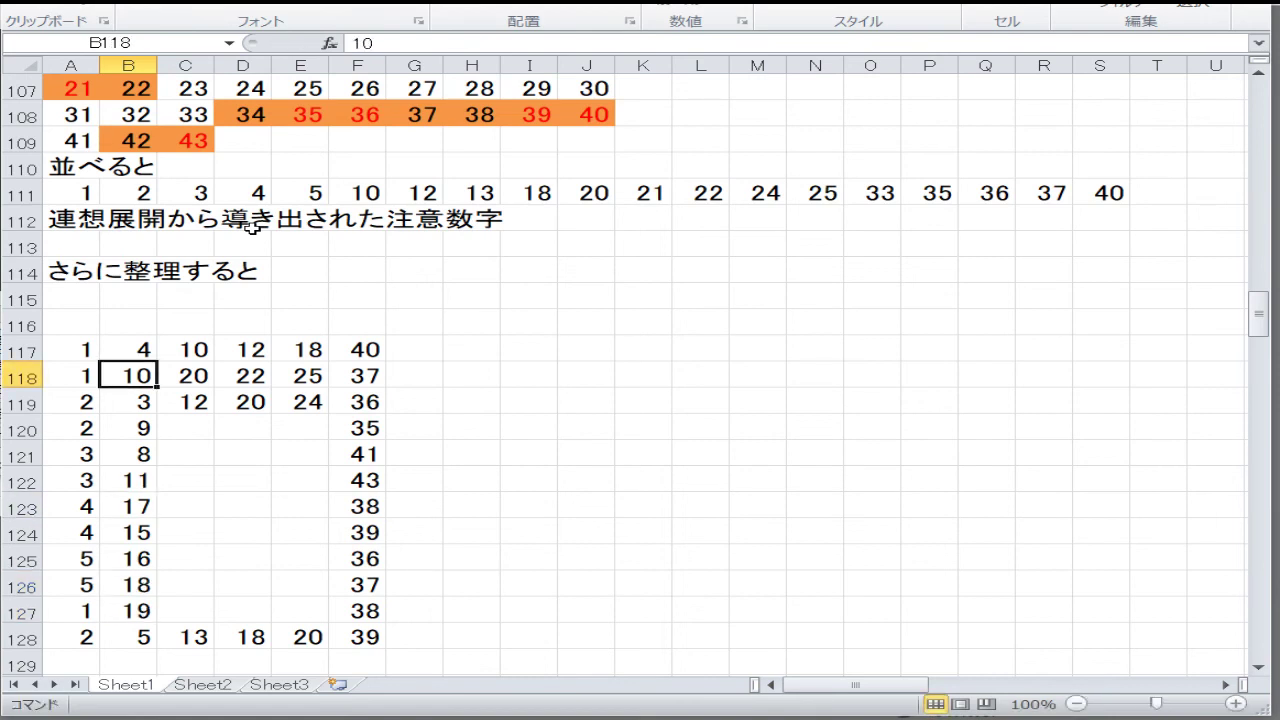
key(Right)
key(Right)
key(Right)
key(Down)
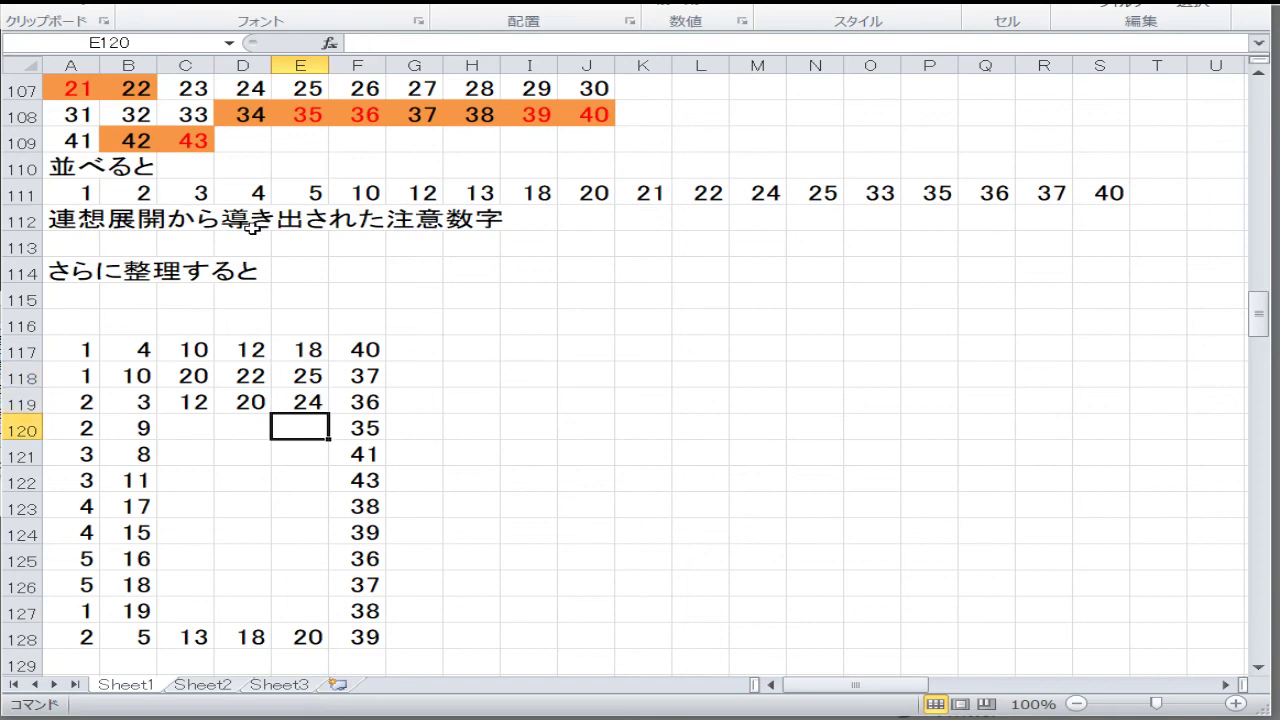
text(33)
key(Return)
text(31)
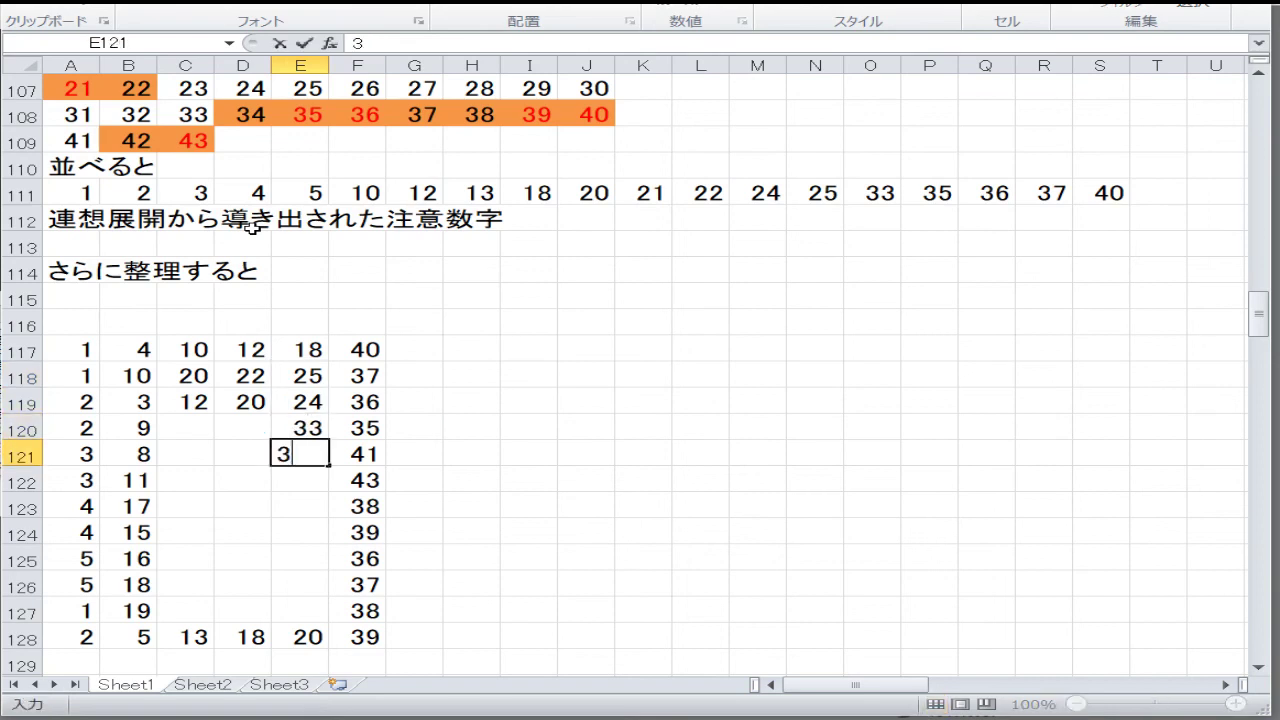
key(Return)
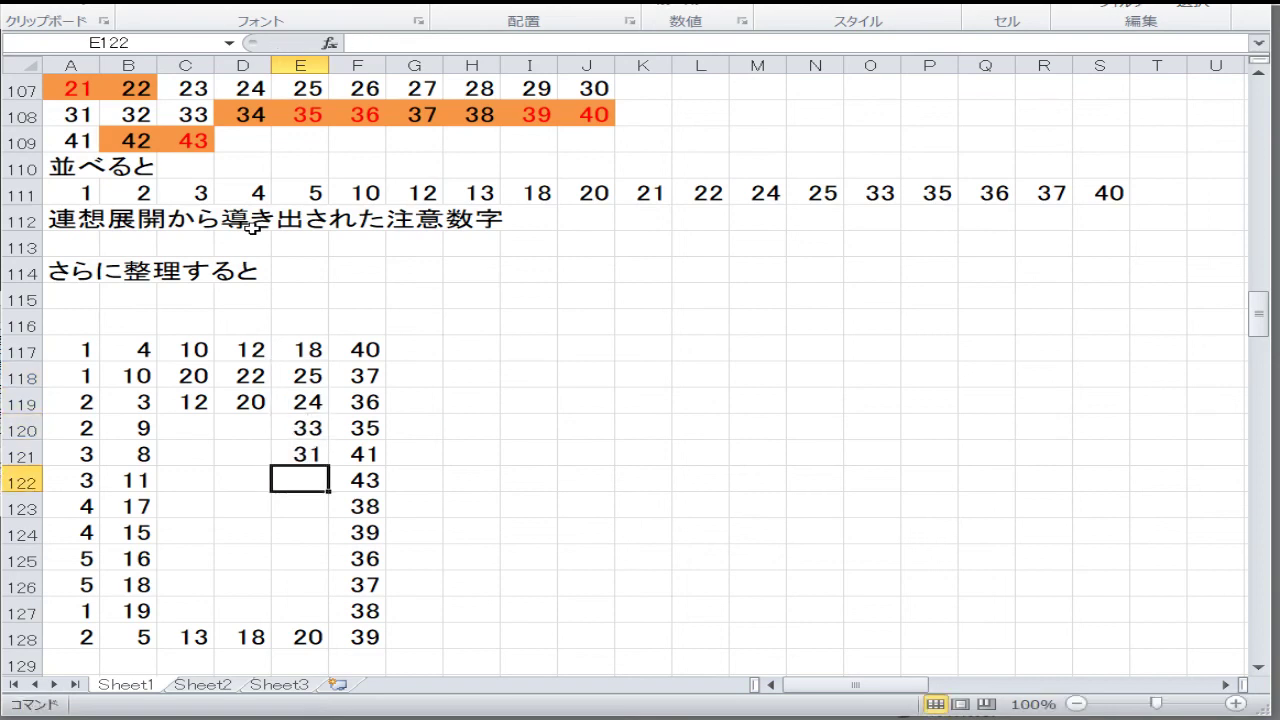
text(38)
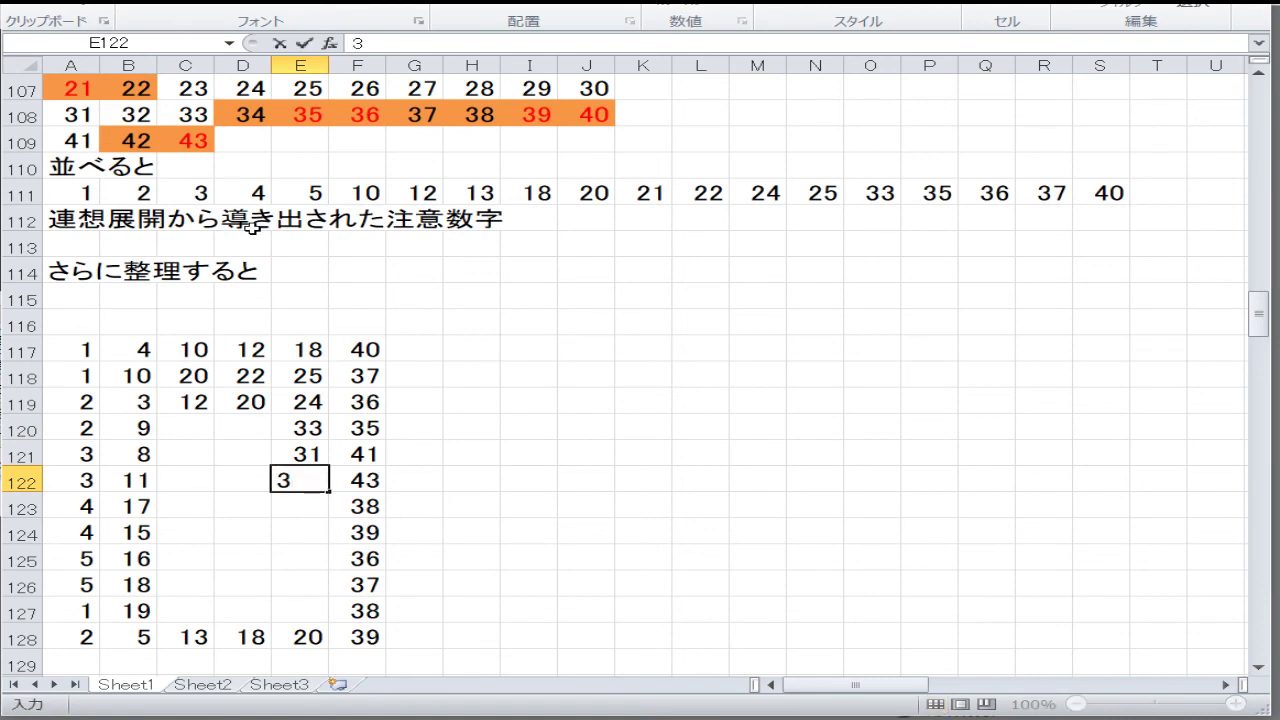
key(Return)
- Complete the fifth prediction column with 36, 38, 30, 31 and 33 down E123:E127
text(36)
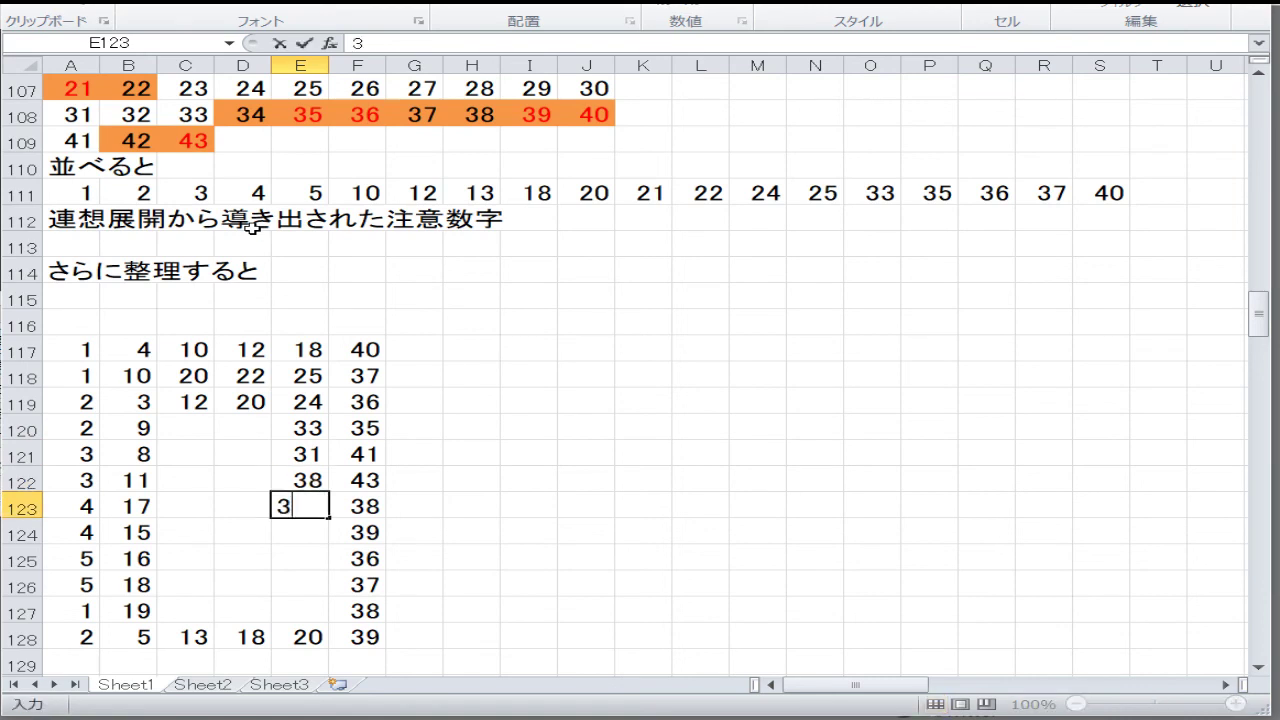
key(Return)
text(38)
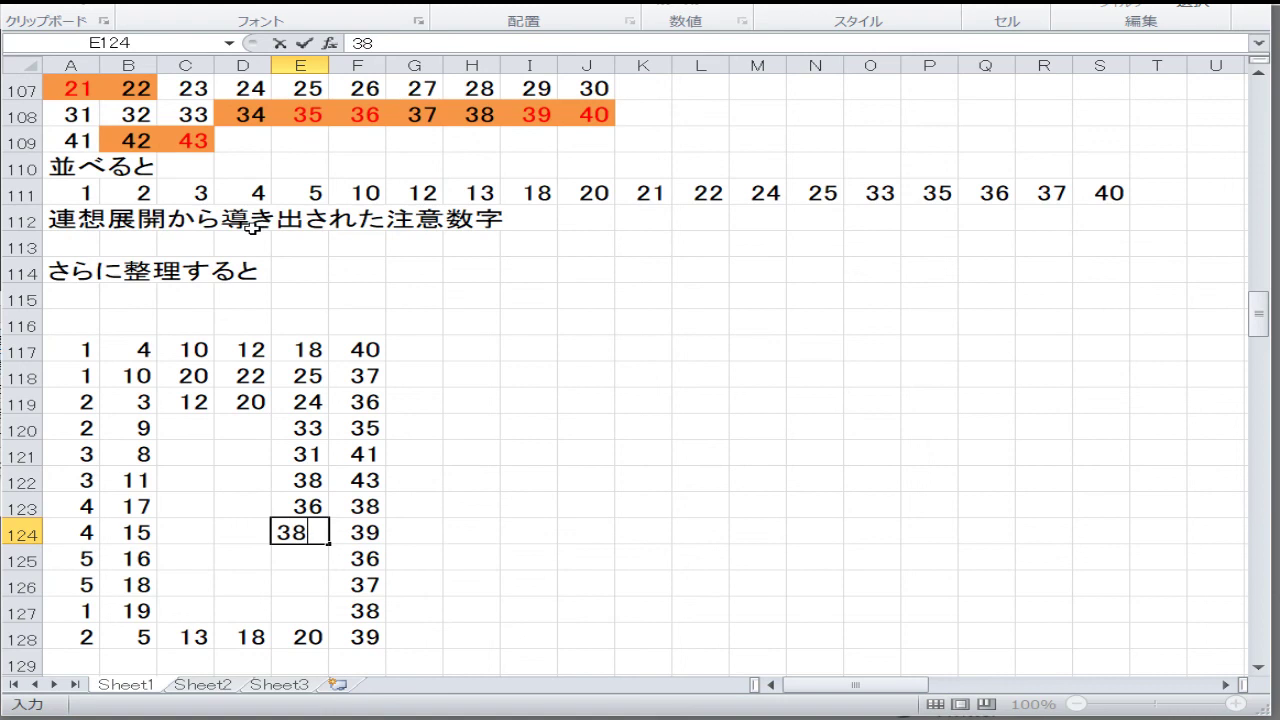
key(Return)
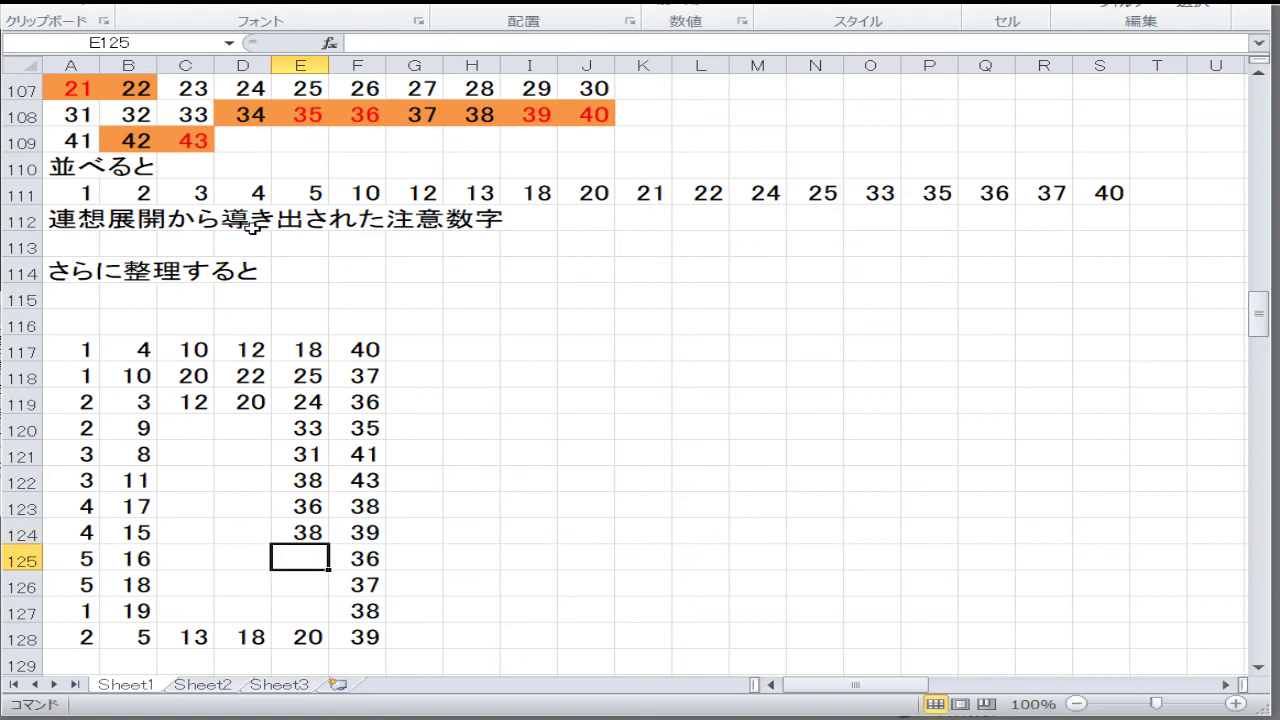
text(30)
key(Return)
text(31)
key(Return)
text(33)
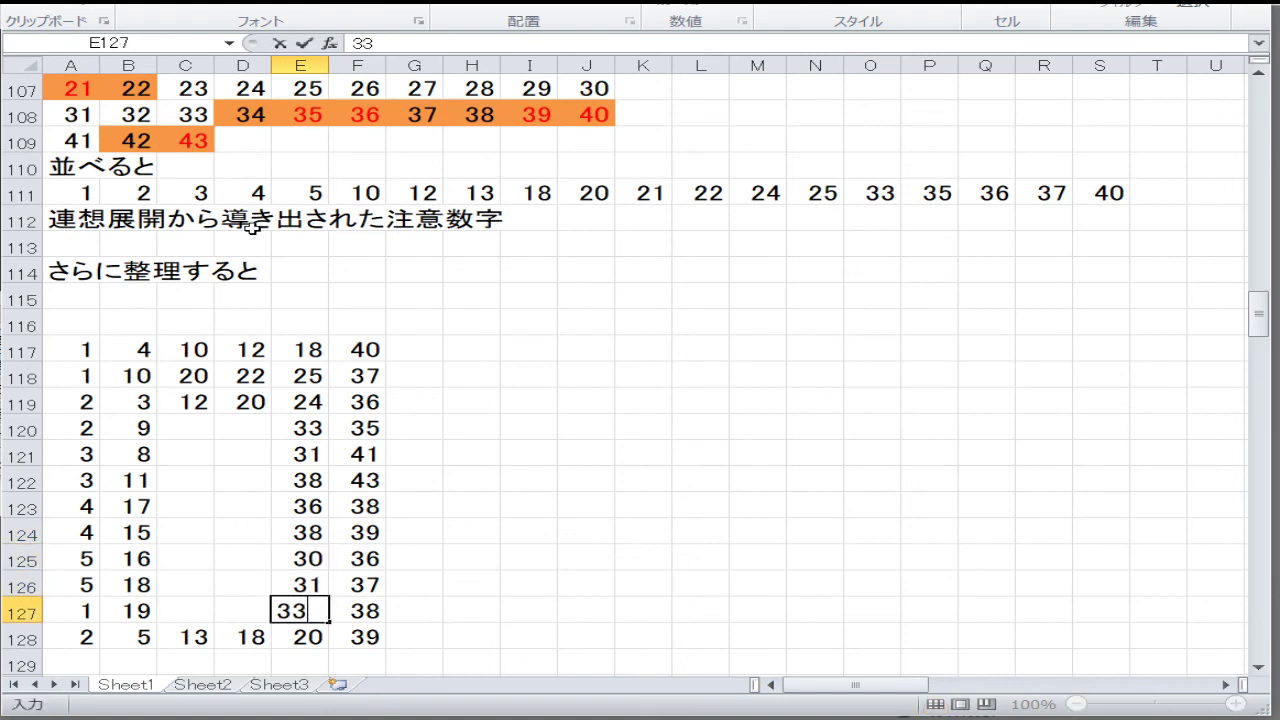
key(Up)
- Continue the third prediction column with 15 and 16 in C120:C121
key(Up)
key(Up)
key(Up)
key(Up)
key(Up)
key(Up)
key(Up)
key(Up)
key(Left)
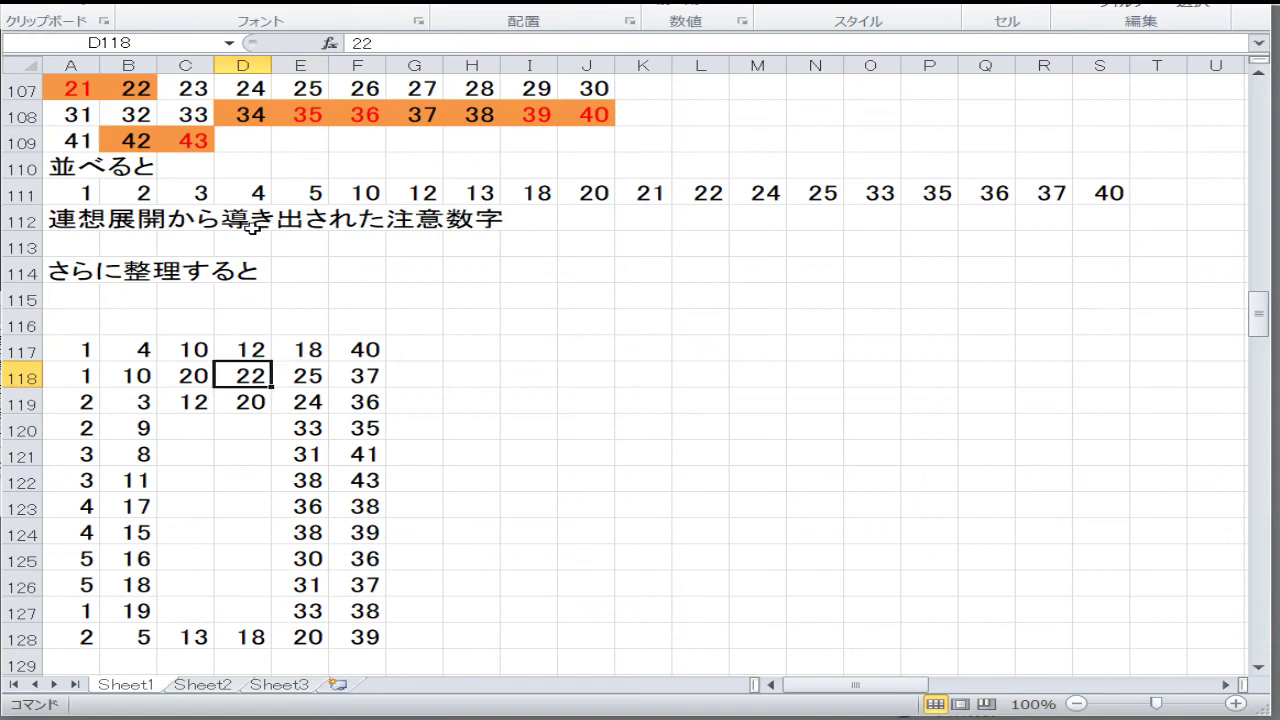
key(Left)
key(Down)
key(Down)
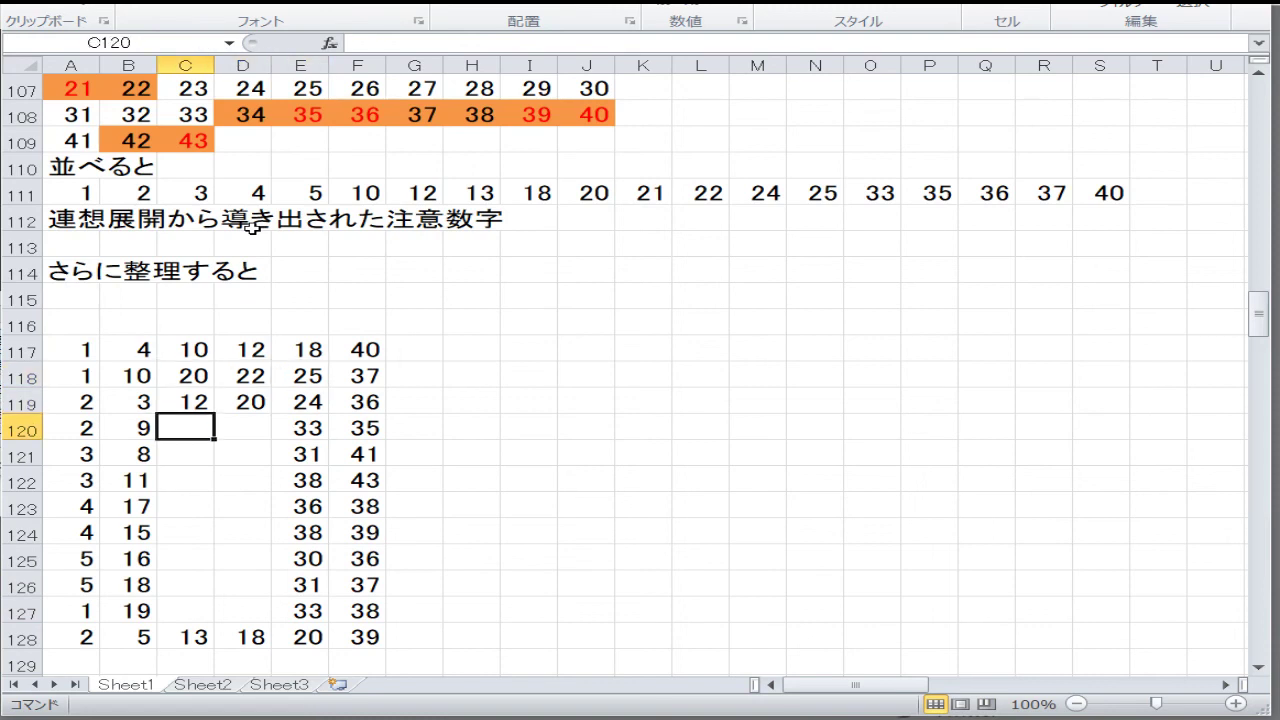
text(15)
key(Return)
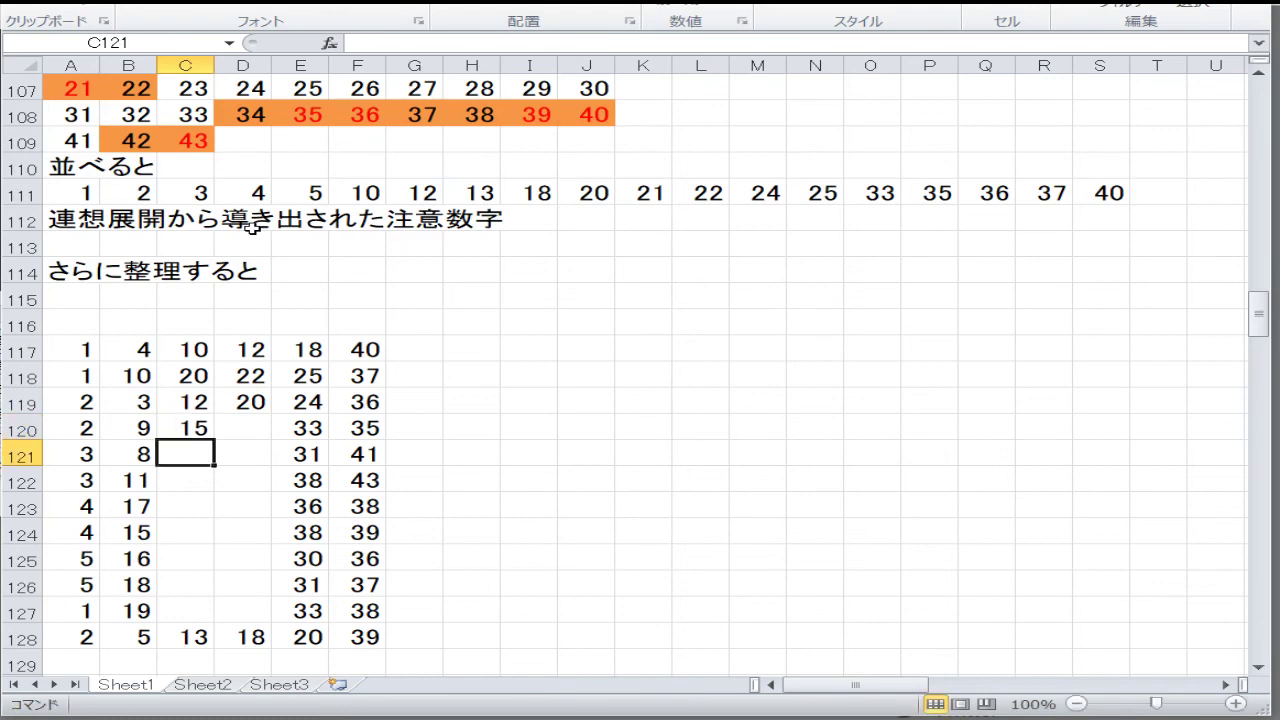
text(16)
key(Return)
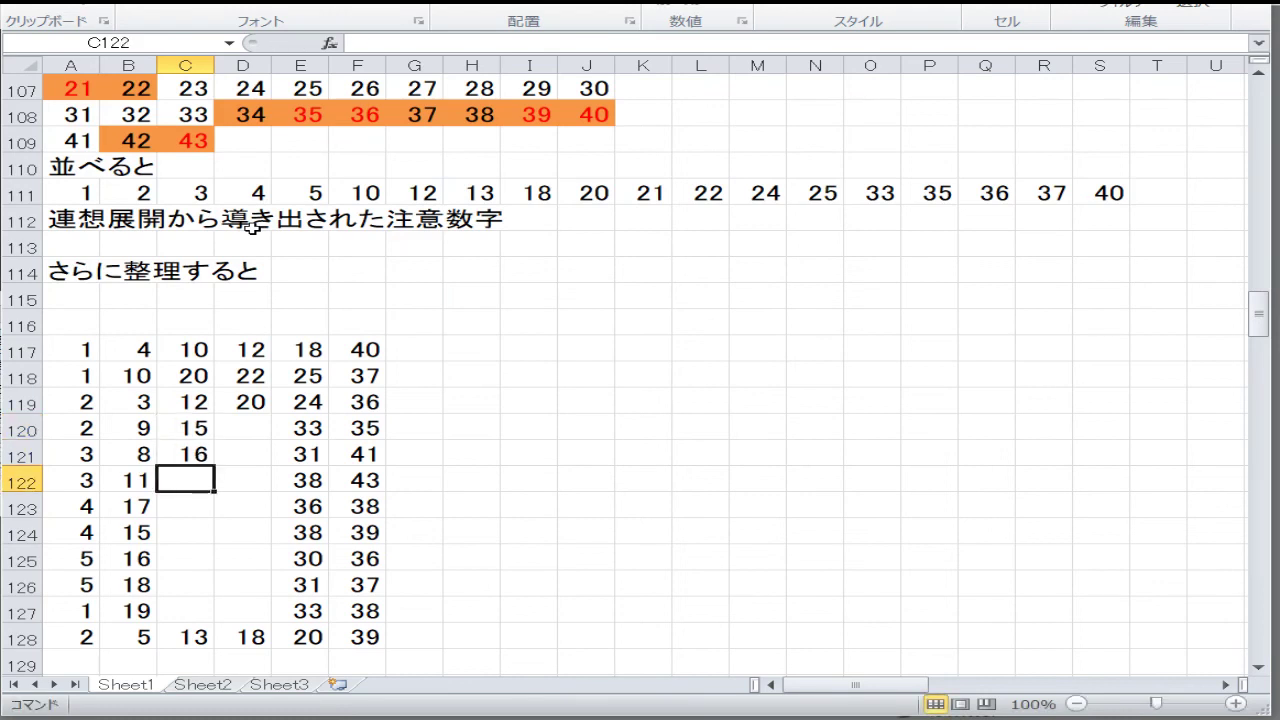
- Continue the third prediction column with 17, 18 and 20 down C122:C124
text(17)
key(Return)
text(18)
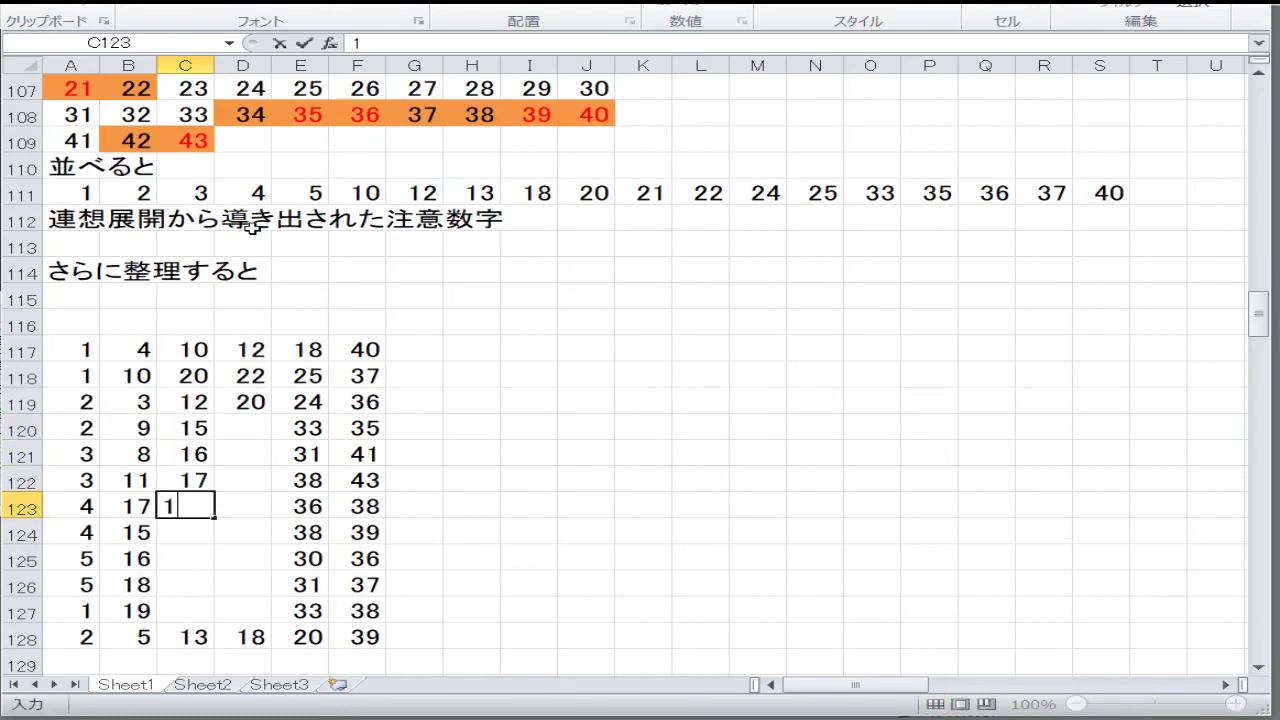
key(Return)
text(20)
key(Return)
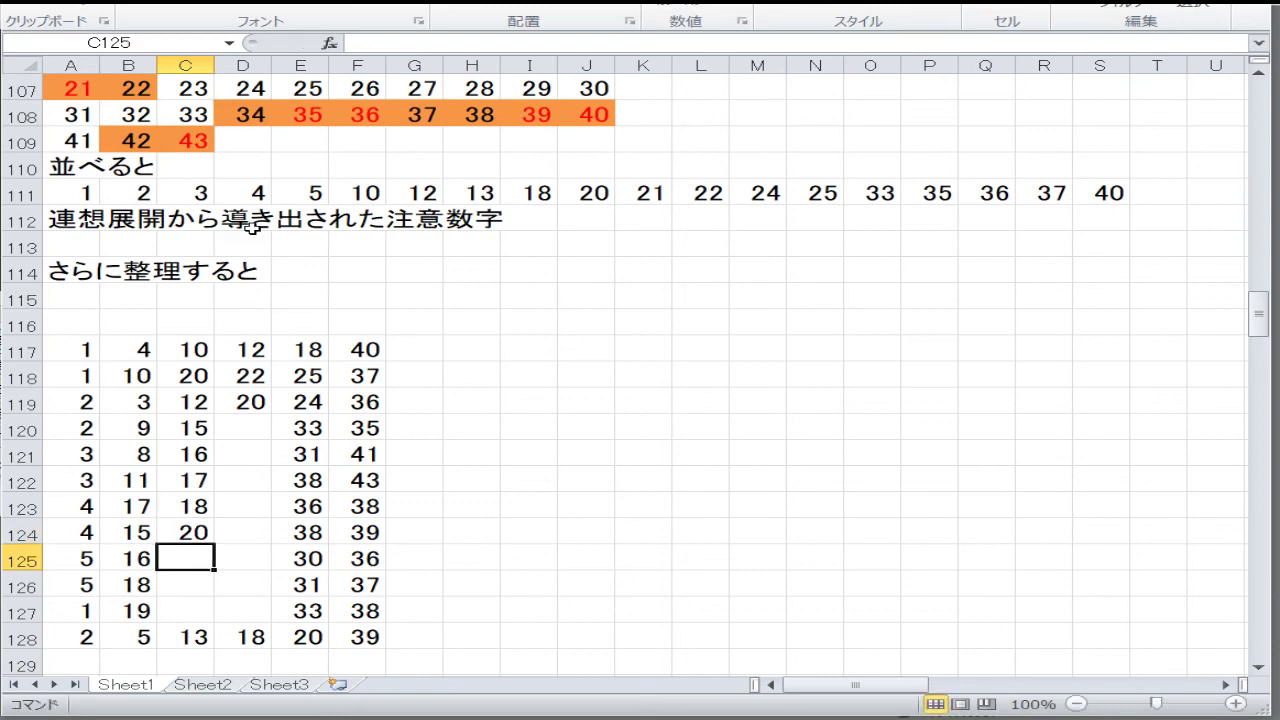
- Complete the third prediction column with 21, 22 and 24 down C125:C127, and enter 28 beside it in D127
text(21)
key(Return)
text(22)
key(Return)
text(2)
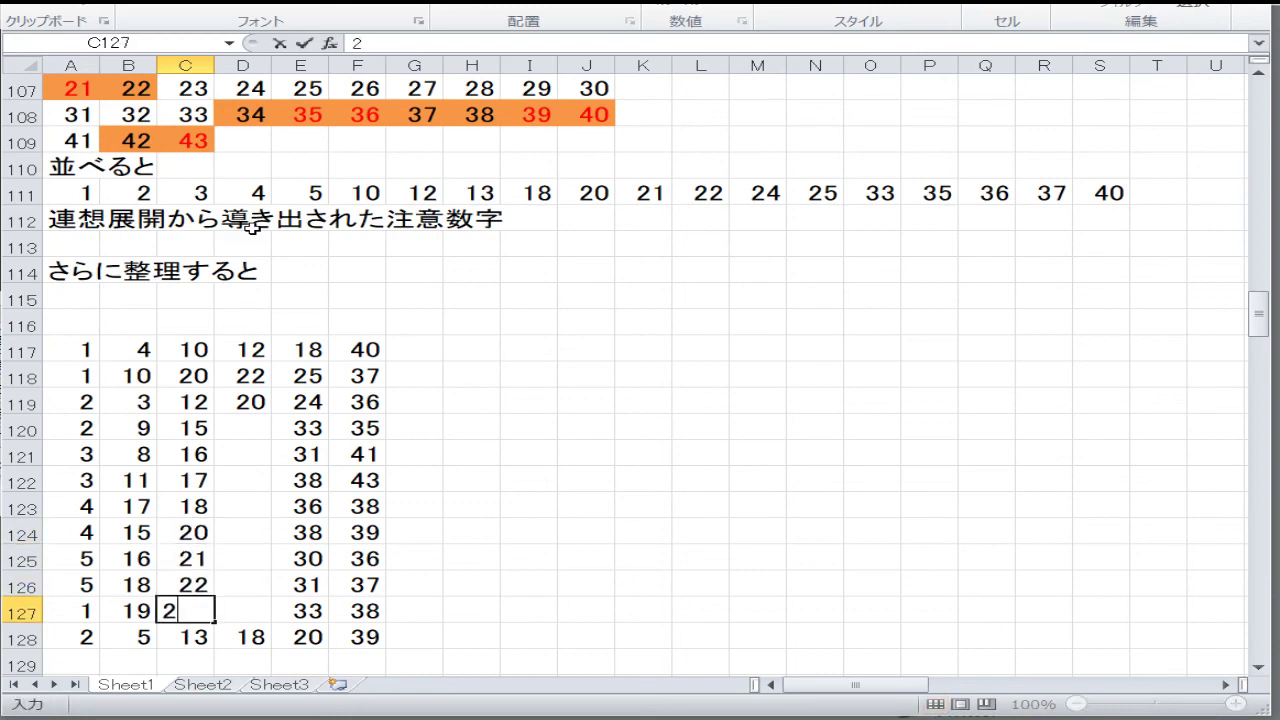
key(Return)
key(Up)
text(24)
key(Tab)
text(28)
key(Up)
- Continue the fourth prediction column with 22 and 26 in D120:D121
key(Up)
key(Up)
key(Up)
key(Up)
key(Up)
key(Up)
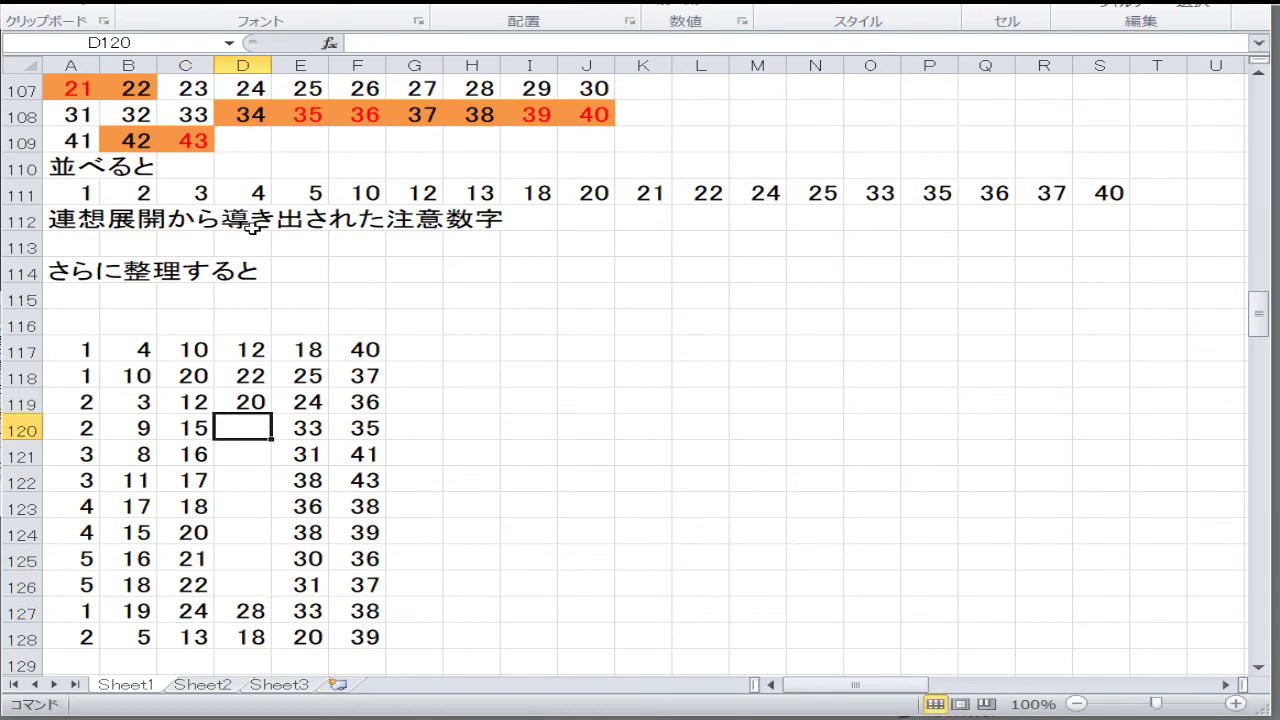
text(22)
key(Return)
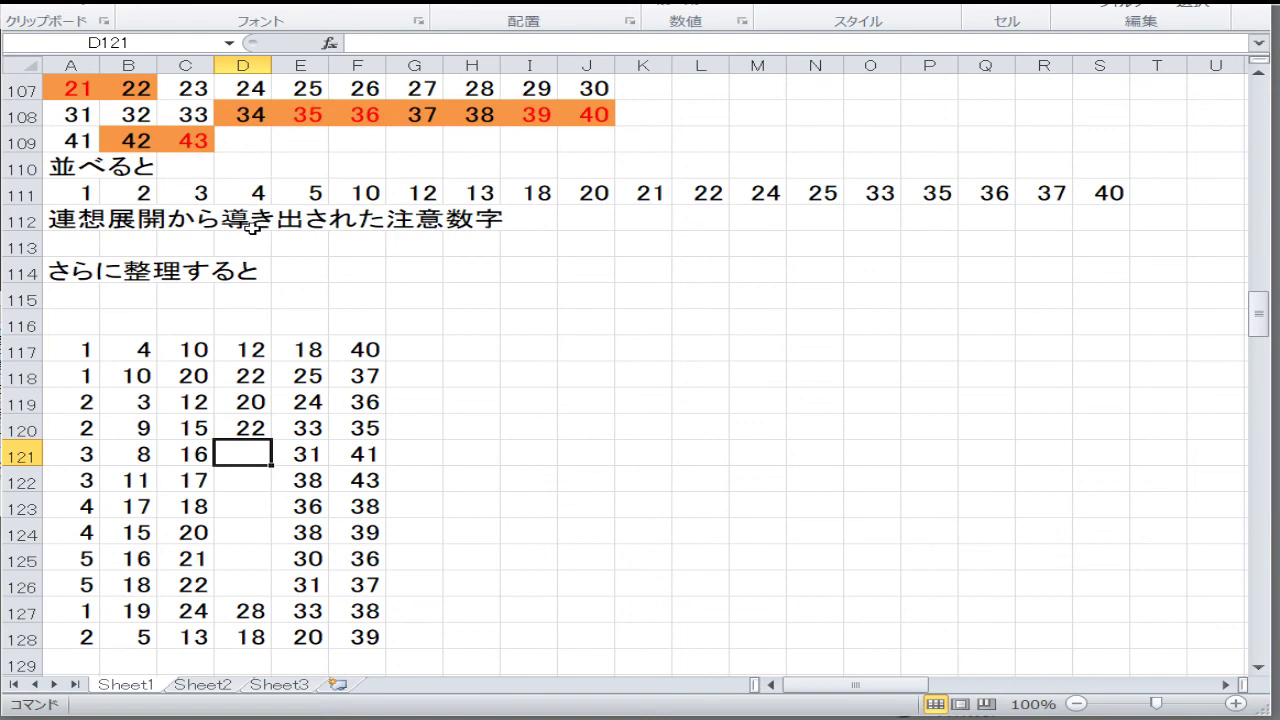
text(26)
key(Return)
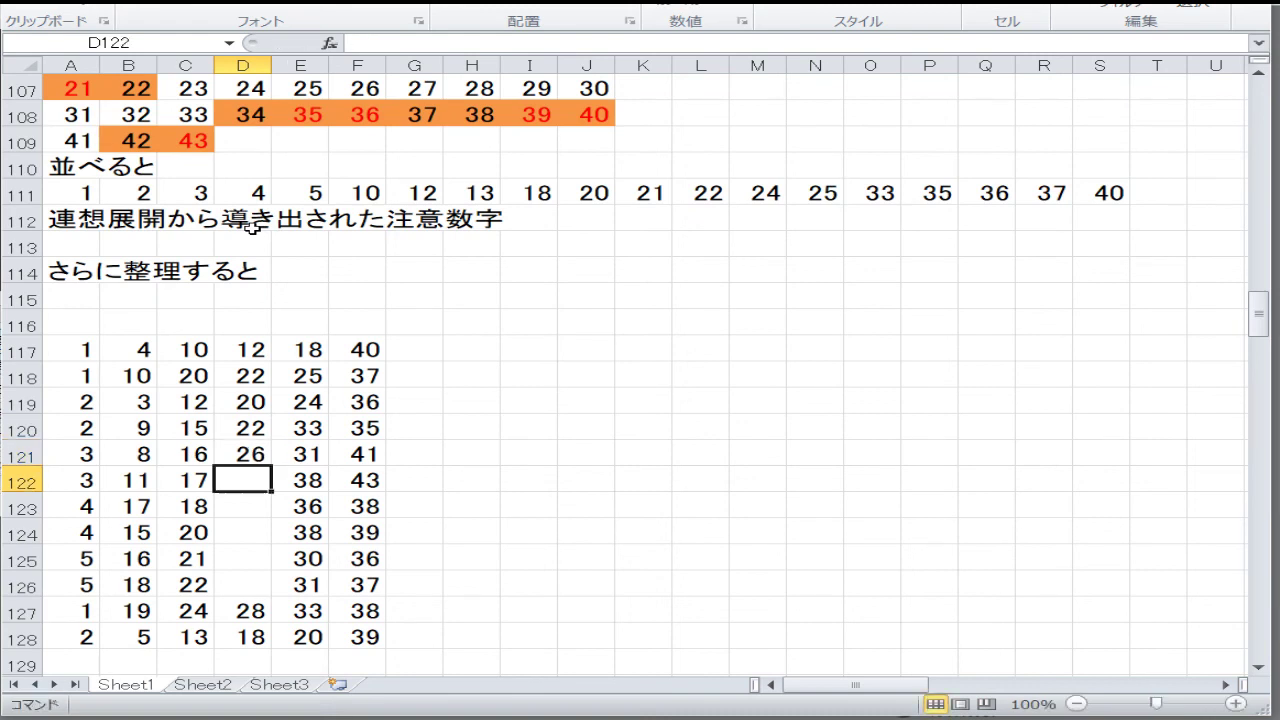
- Continue the fourth prediction column with 27, 28 and 29 down D122:D124
text(27)
key(Return)
text(28)
key(Return)
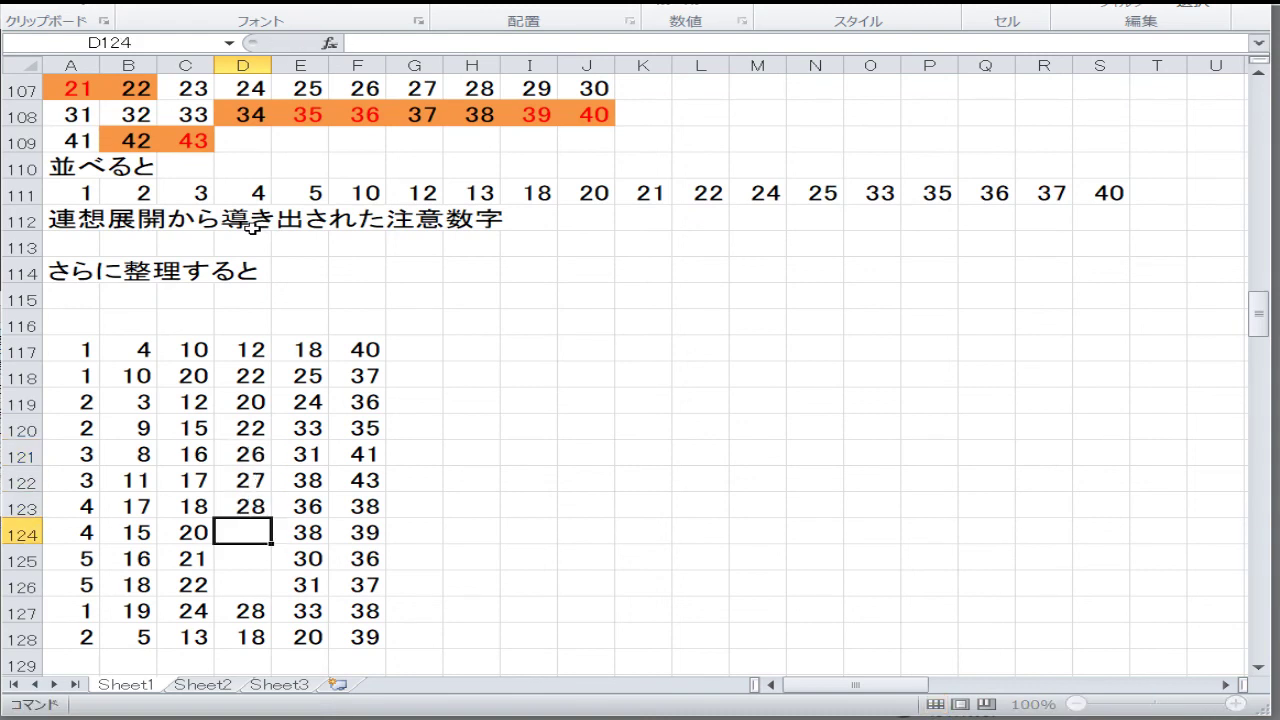
text(29)
key(Return)
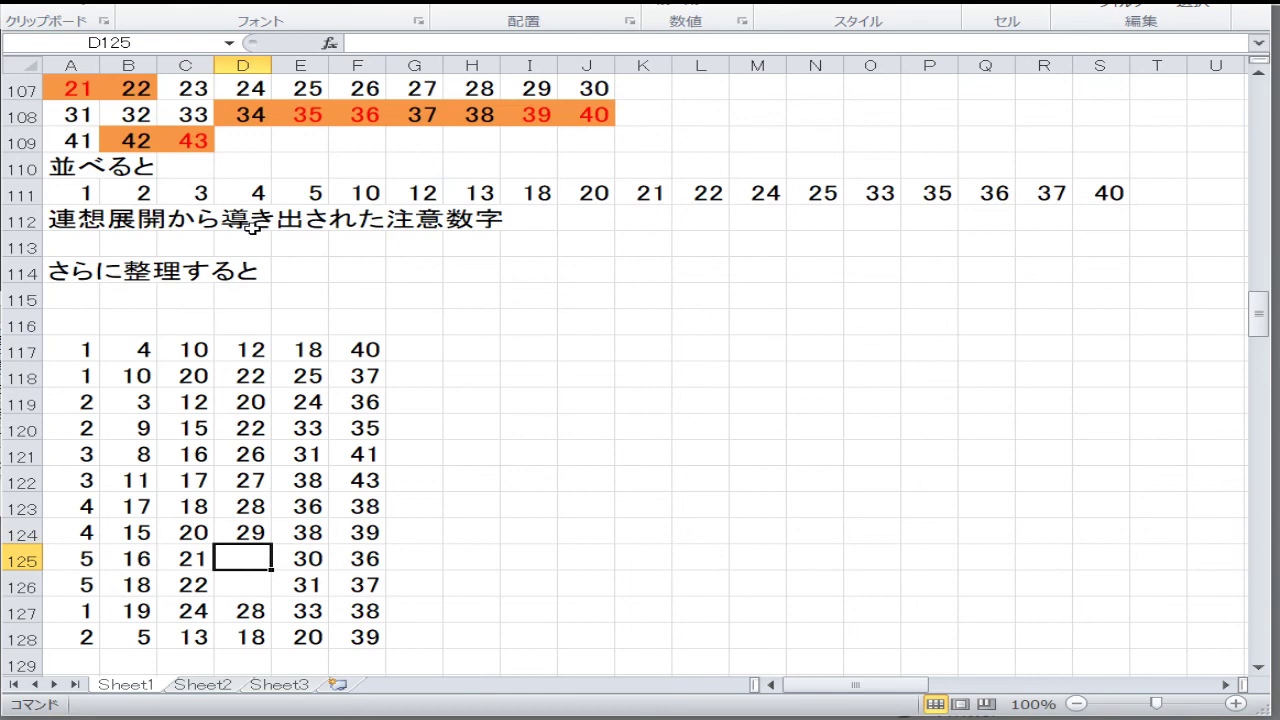
- Fill the remaining gap in the fourth prediction column with 26 and 25 in D125:D126
text(26)
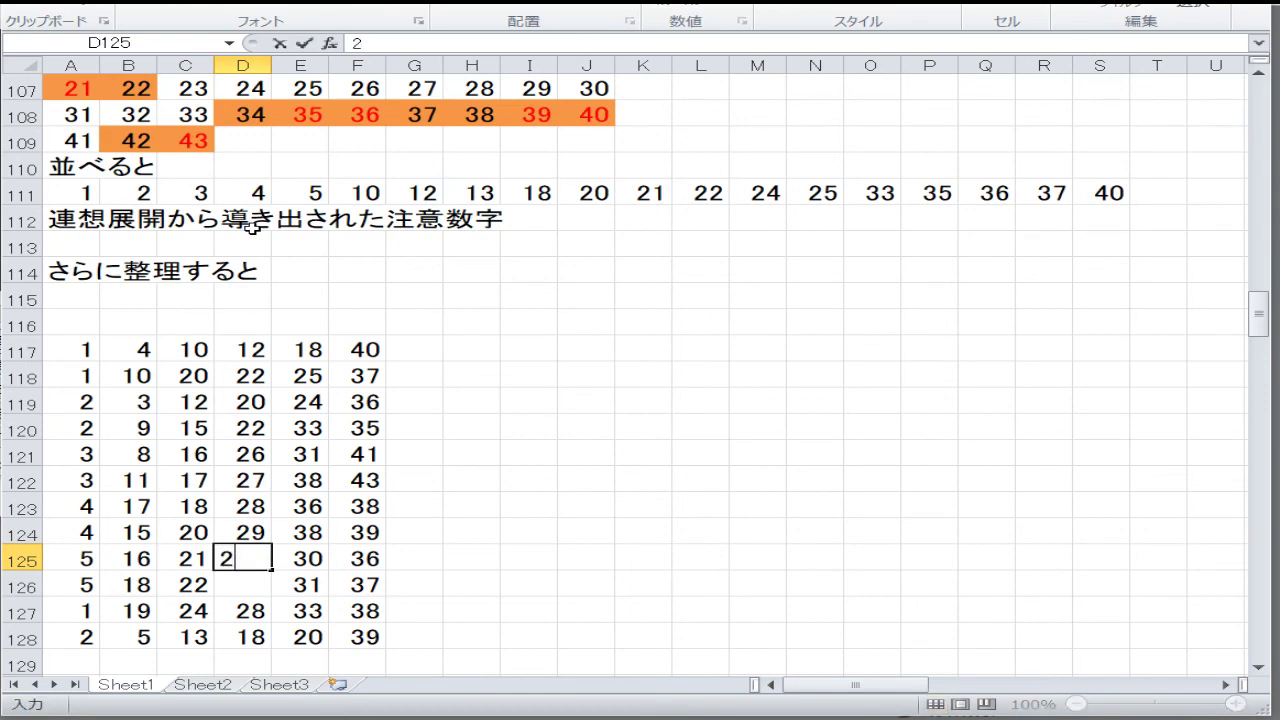
key(Return)
text(2)
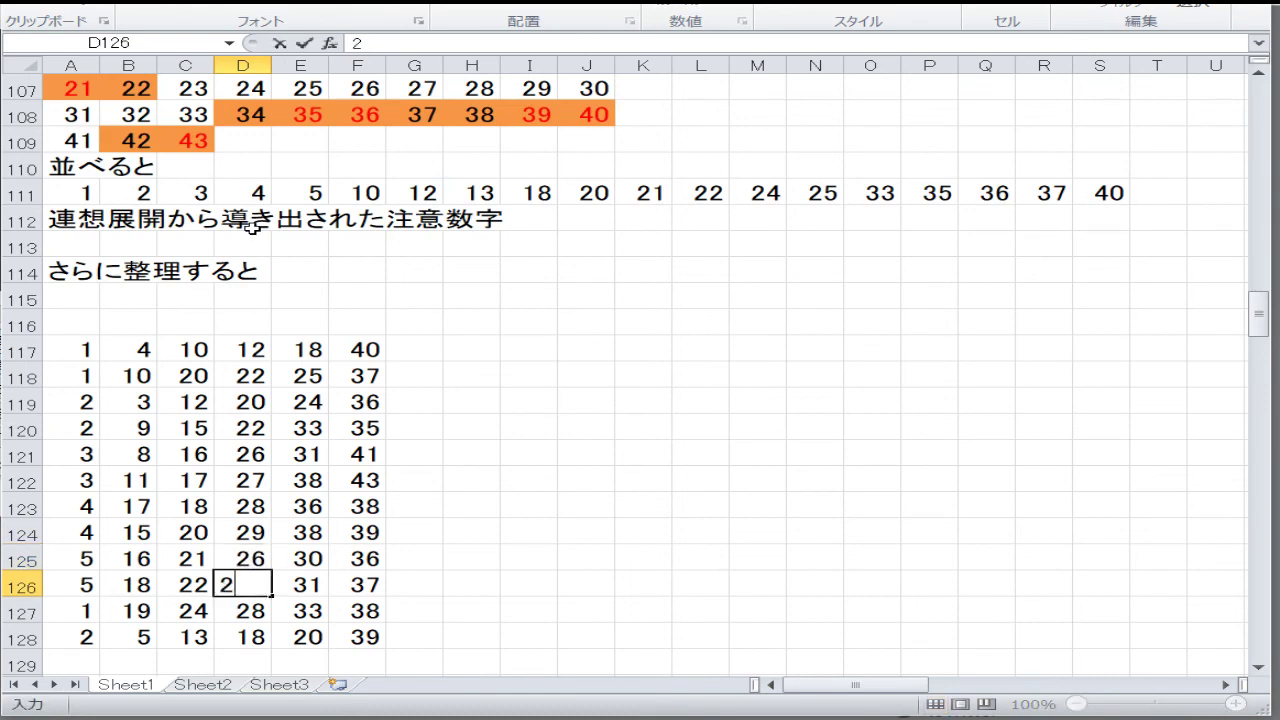
text(5)
key(Return)
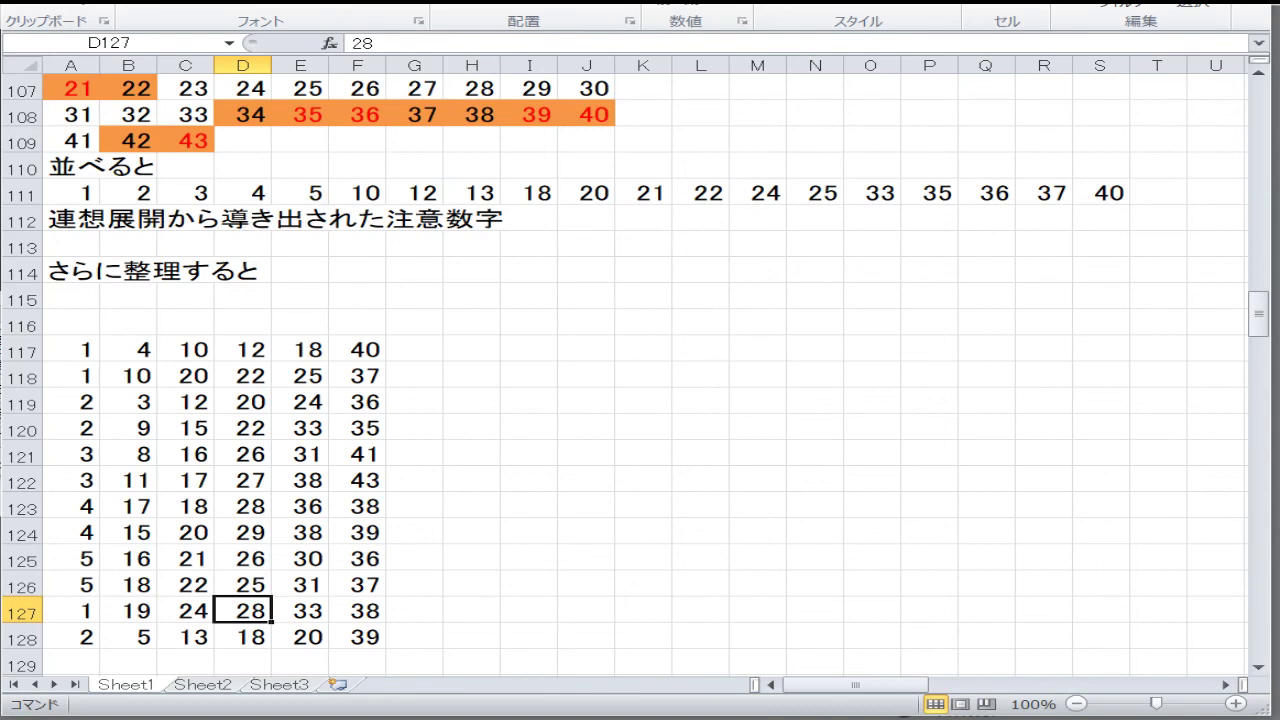
scroll(251, 337, down, 2)
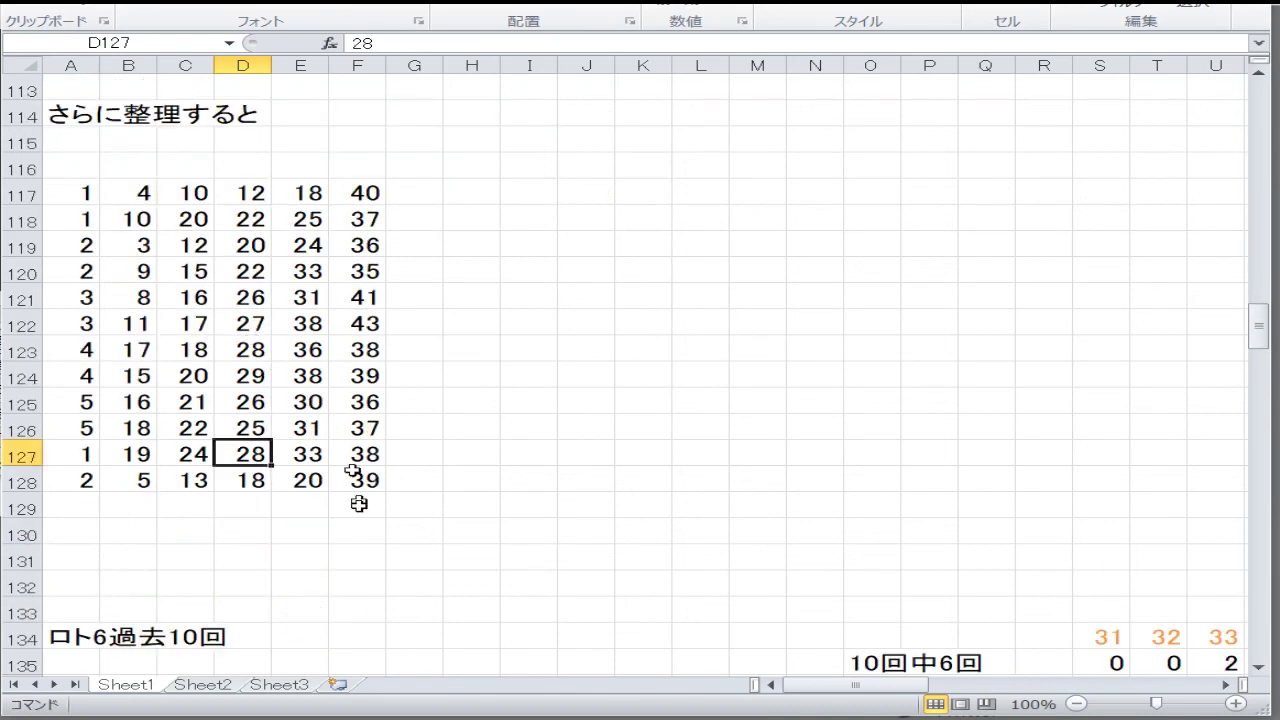